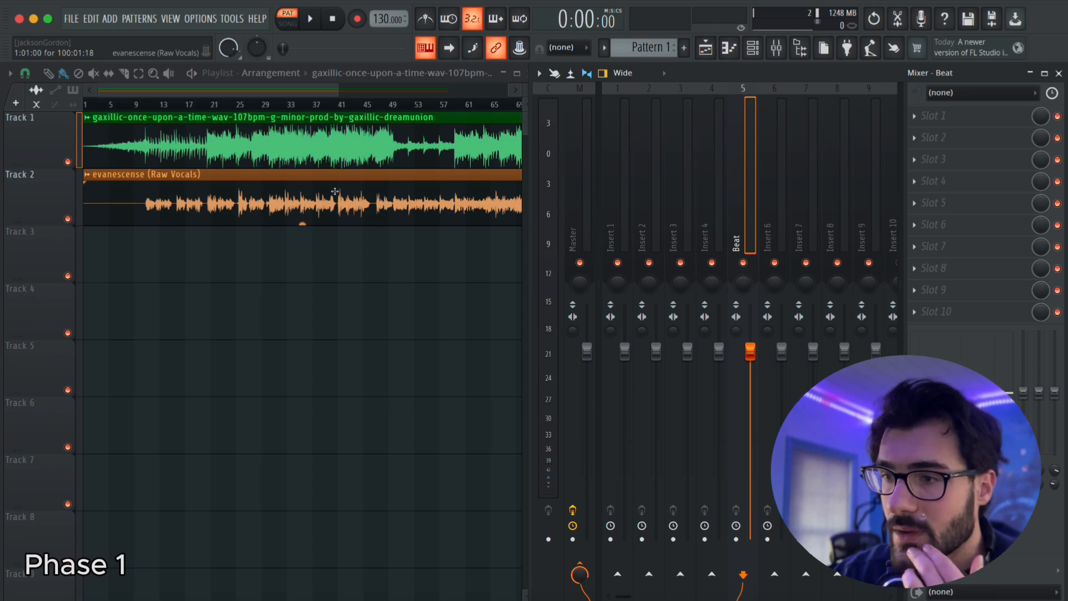
Route the evanescense (Raw Vocals) audio clip to mixer track 1 in its channel settings and close them
{"action": "double_click", "coordinate": [335, 191]}
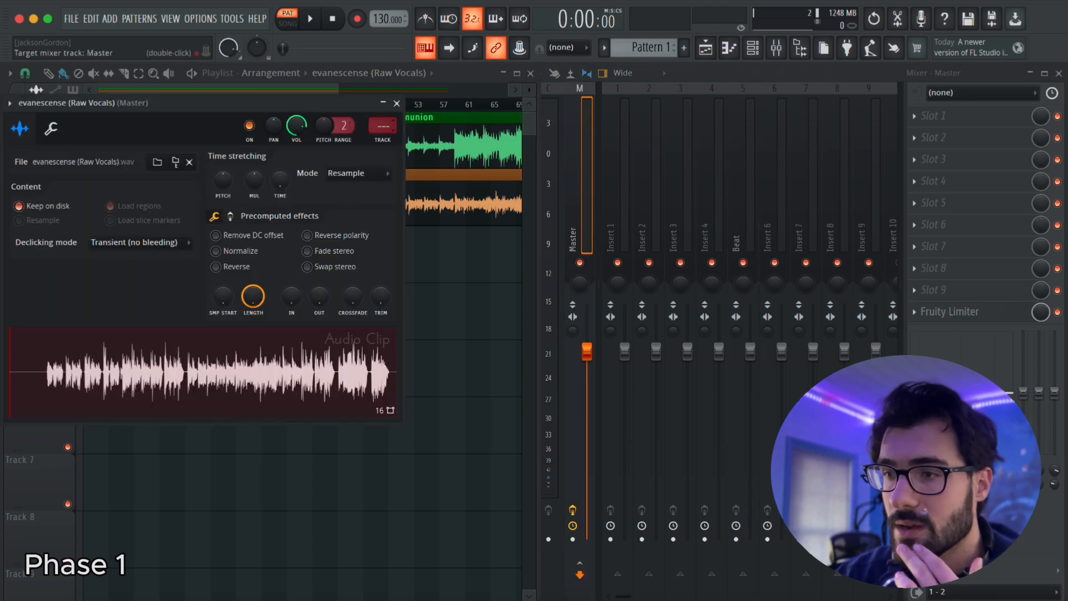
{"action": "scroll", "coordinate": [383, 126], "scroll_direction": "up", "scroll_amount": 1}
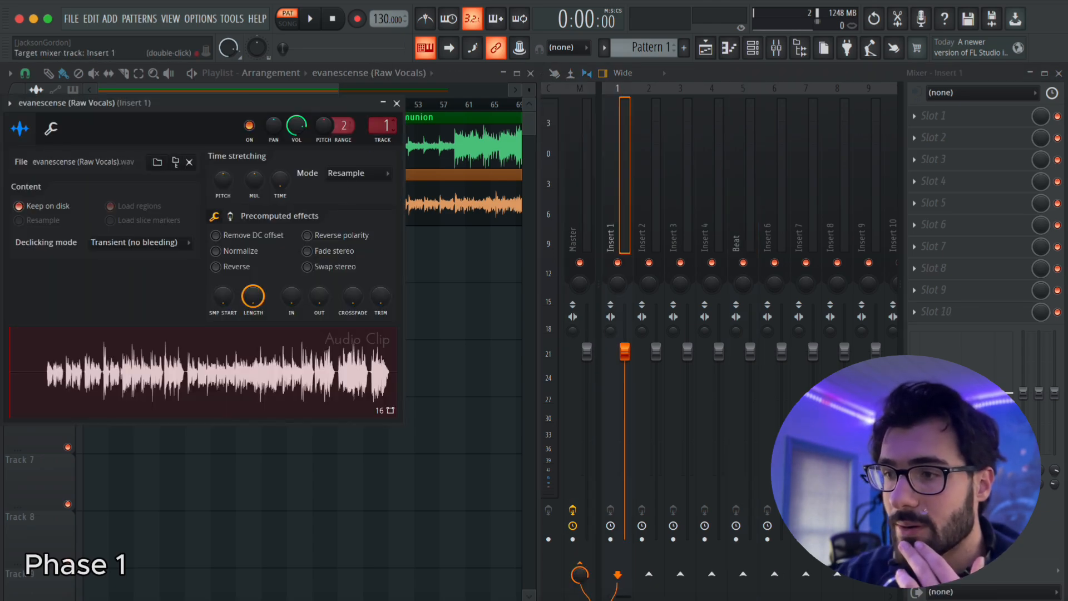
{"action": "left_click", "coordinate": [252, 255]}
{"action": "left_click", "coordinate": [397, 104]}
Rename mixer track 1 as Vocal
{"action": "right_click", "coordinate": [625, 111]}
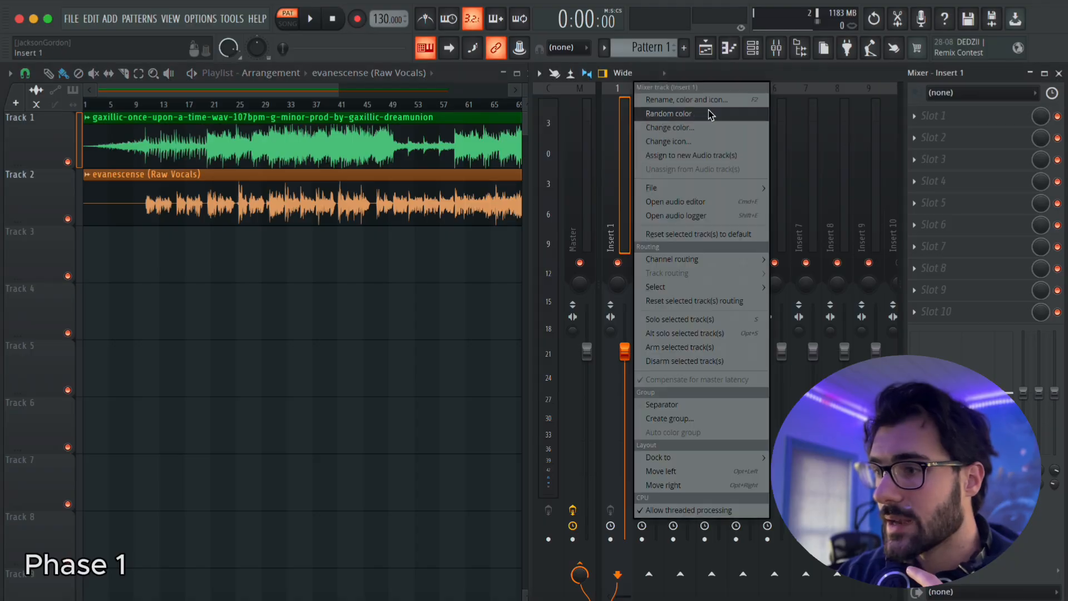
{"action": "left_click", "coordinate": [713, 114]}
{"action": "type", "text": "Vocal"}
{"action": "key", "text": "Return"}
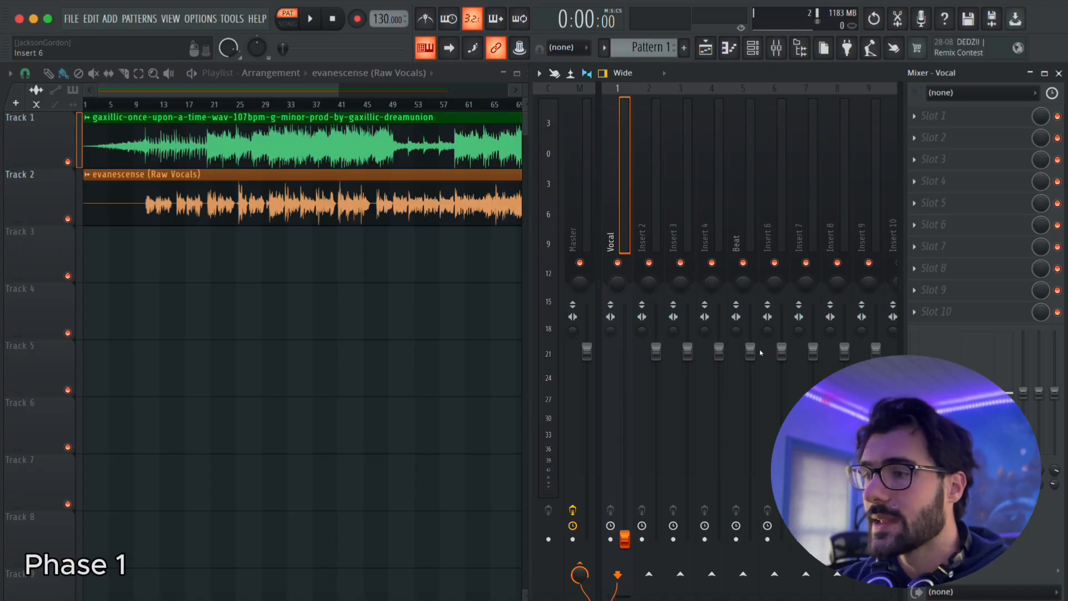
Pull the Vocal and Beat faders all the way down and move the Beat track directly beside Vocal as track 2
{"action": "left_click_drag", "start_coordinate": [752, 351], "coordinate": [751, 406]}
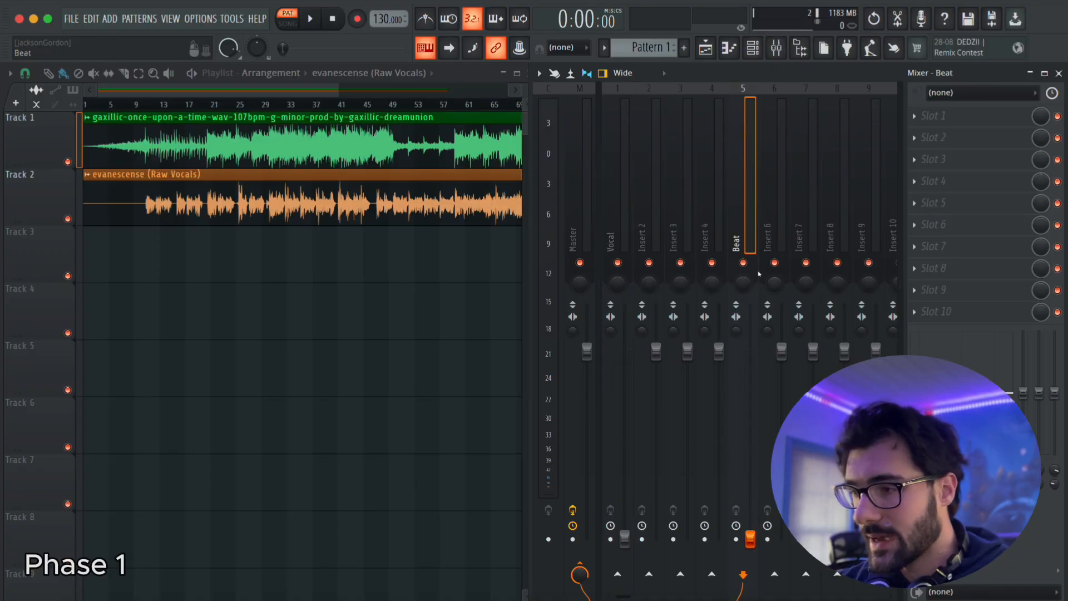
{"action": "scroll", "coordinate": [744, 226], "scroll_direction": "up", "scroll_amount": 3}
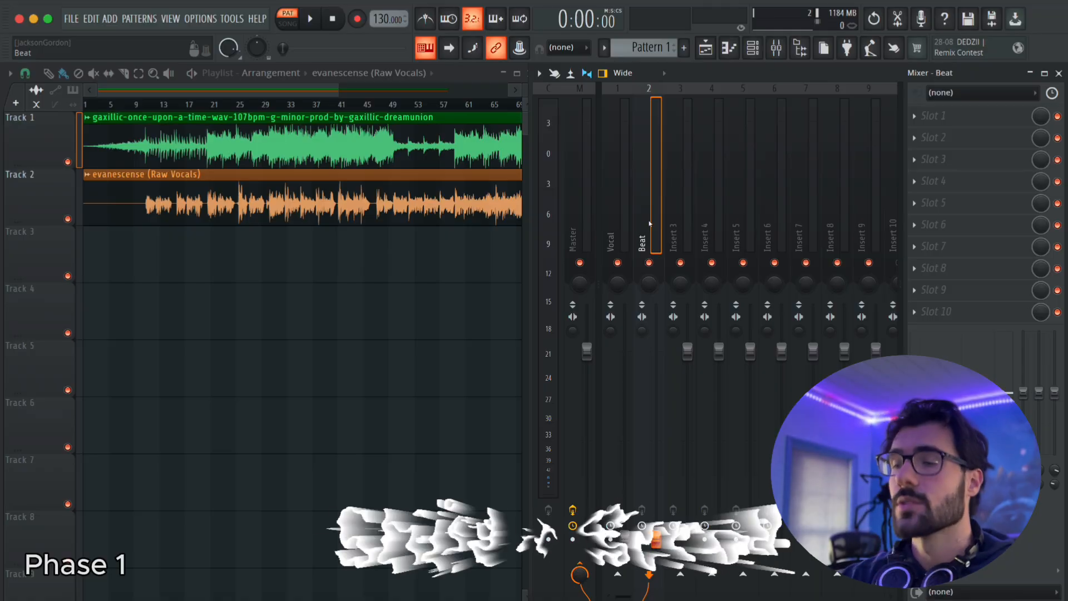
{"action": "left_click", "coordinate": [618, 215]}
{"action": "left_click", "coordinate": [638, 214]}
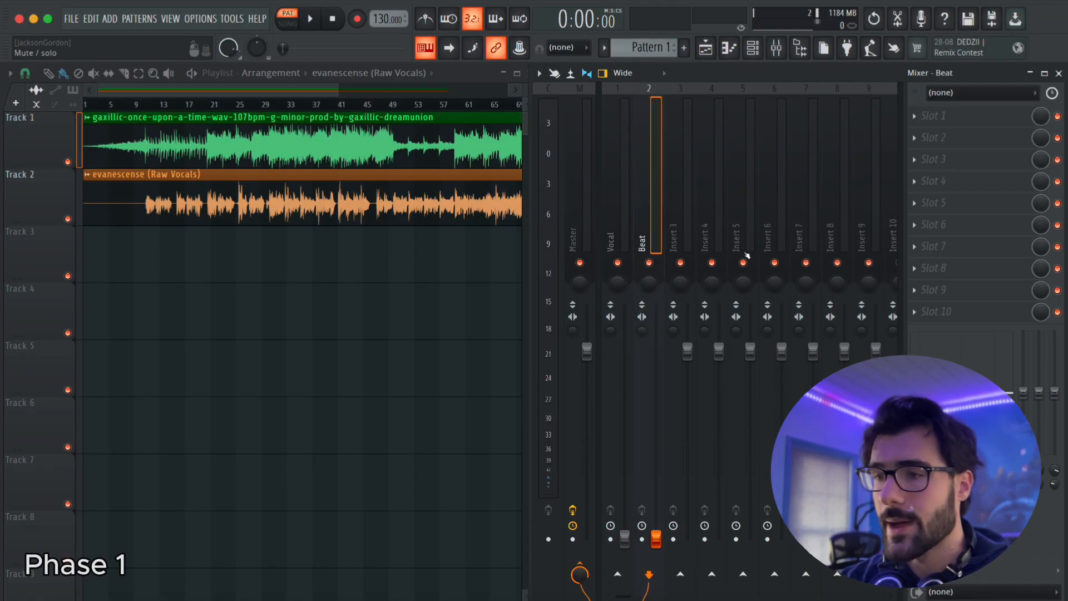
Play a time selection over the loud ending, about bars 88 to 98, and raise the Beat fader to about 60%
{"action": "scroll", "coordinate": [304, 281], "scroll_direction": "down", "scroll_amount": 2}
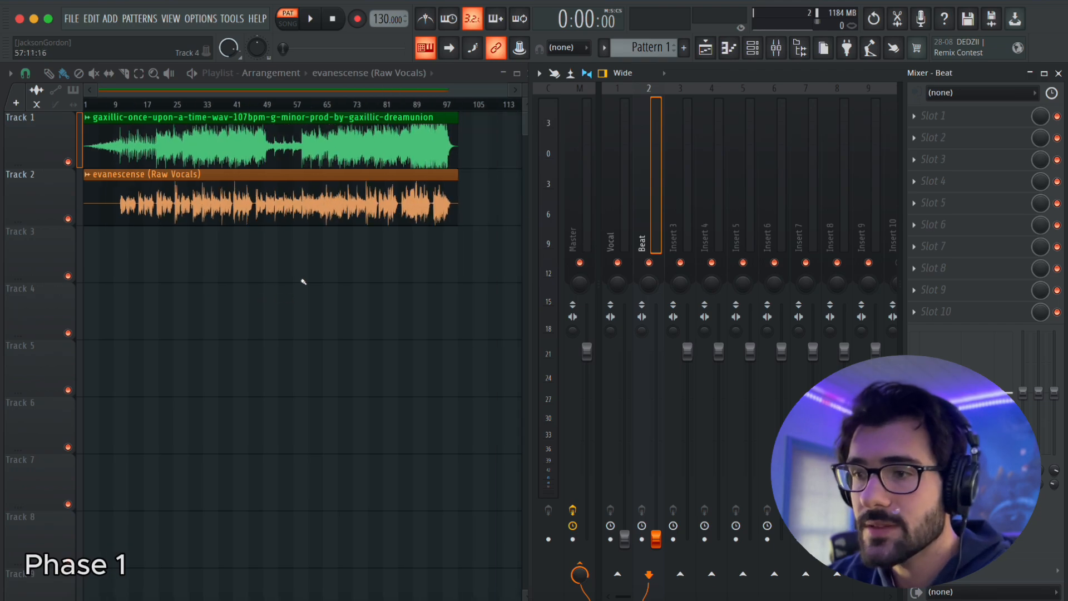
{"action": "scroll", "coordinate": [412, 134], "scroll_direction": "up", "scroll_amount": 3}
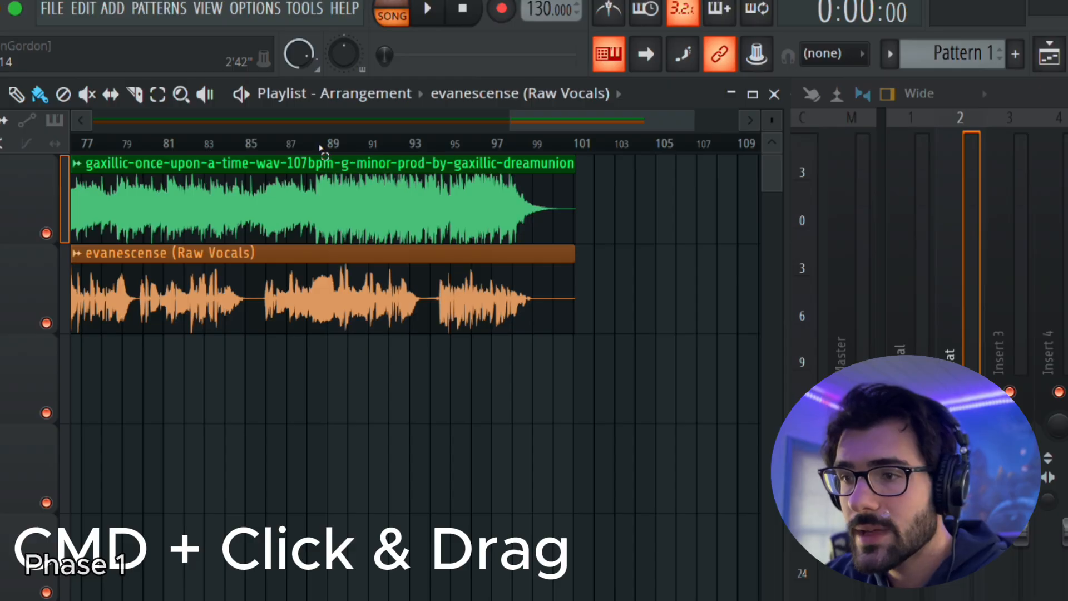
{"action": "left_click_drag", "start_coordinate": [321, 148], "coordinate": [410, 154]}
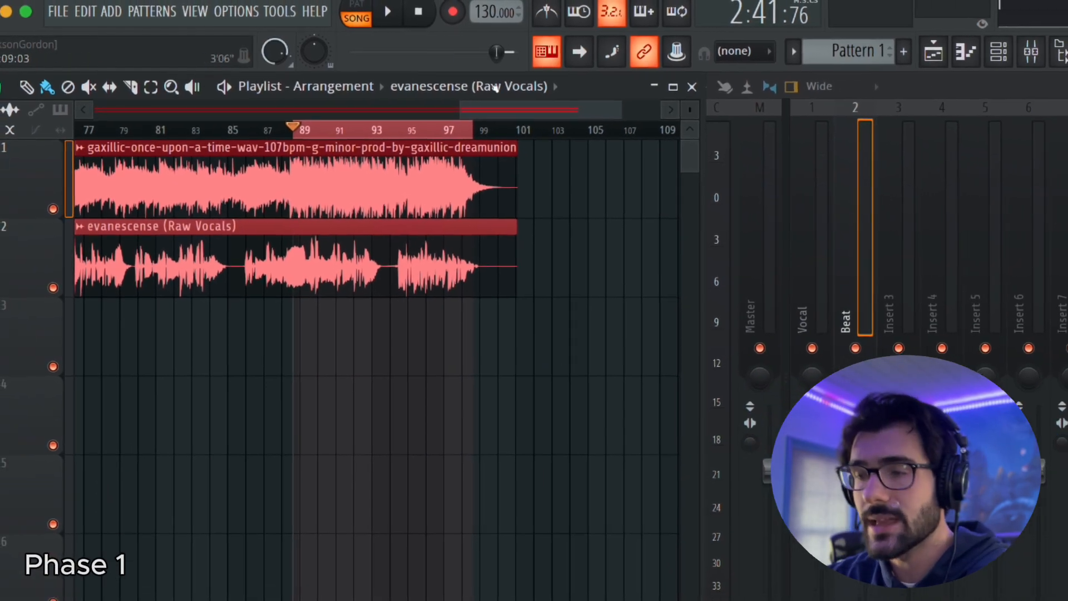
{"action": "key", "text": "space"}
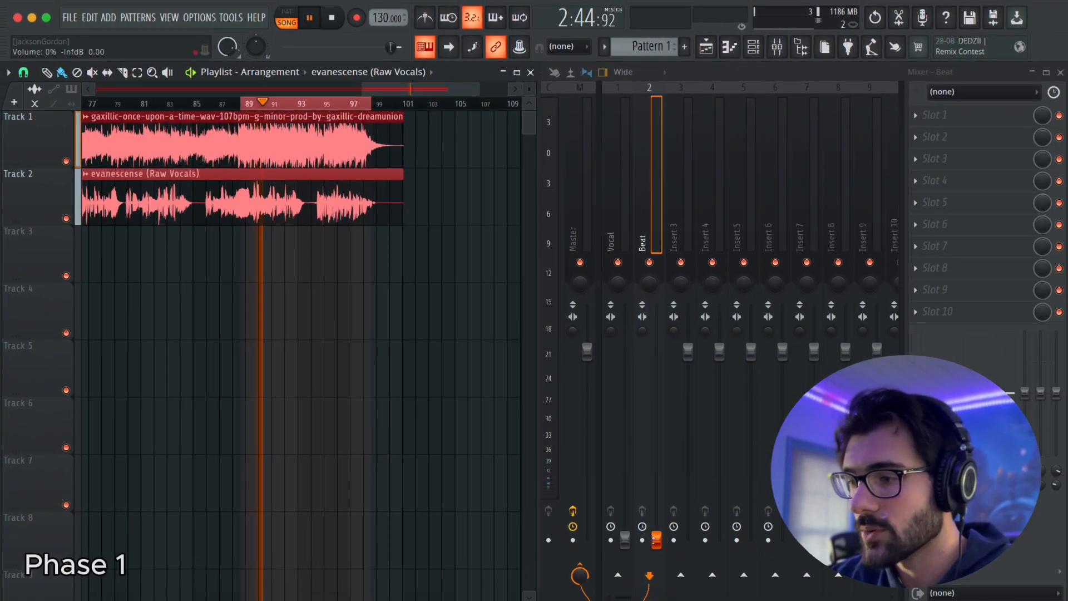
{"action": "left_click_drag", "start_coordinate": [657, 539], "coordinate": [657, 518]}
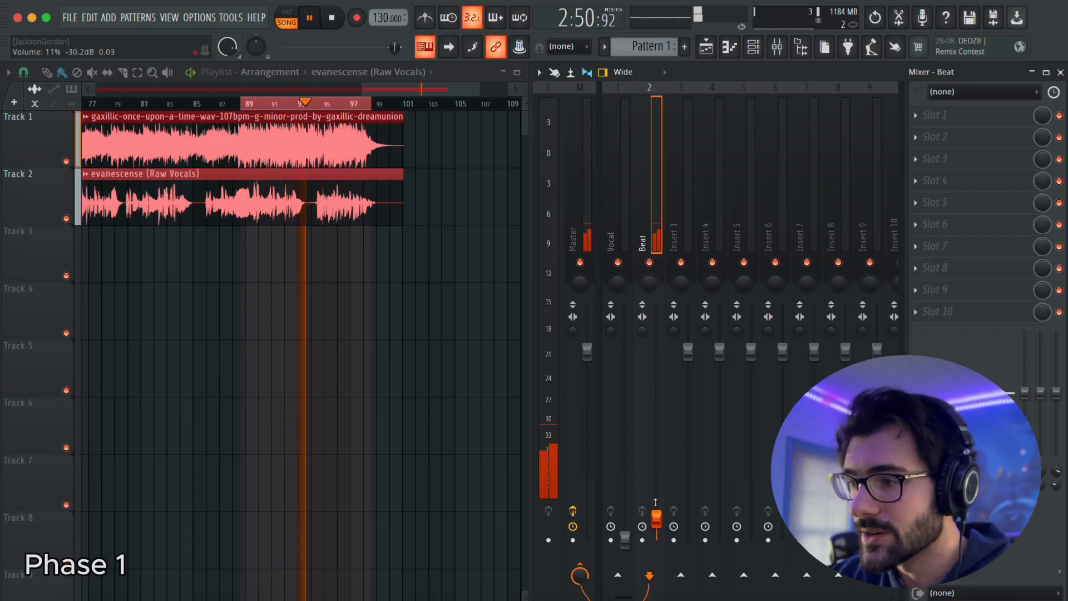
{"action": "left_click_drag", "start_coordinate": [656, 516], "coordinate": [657, 443]}
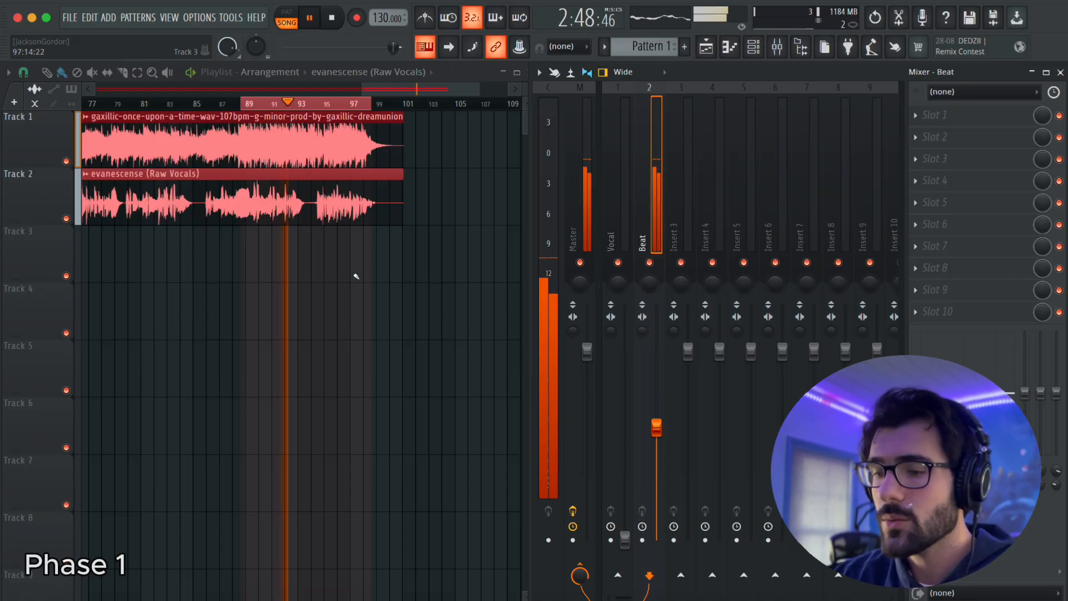
Change the playback selection to about bars 30 to 46 and raise the Vocal fader to 59% (-10.2 dB)
{"action": "scroll", "coordinate": [267, 262], "scroll_direction": "down", "scroll_amount": 5}
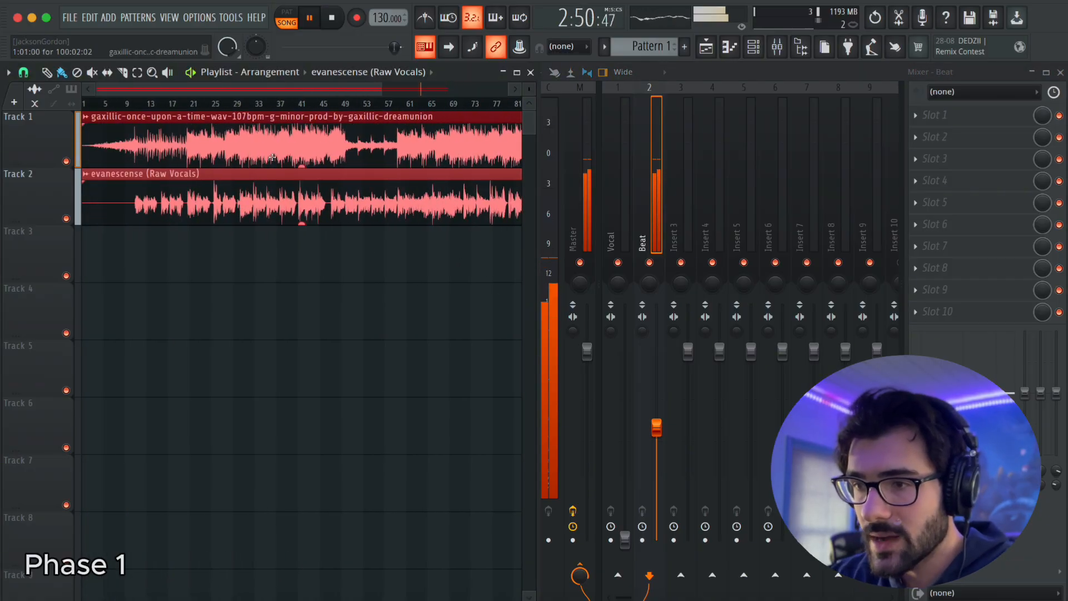
{"action": "scroll", "coordinate": [284, 123], "scroll_direction": "up", "scroll_amount": 3}
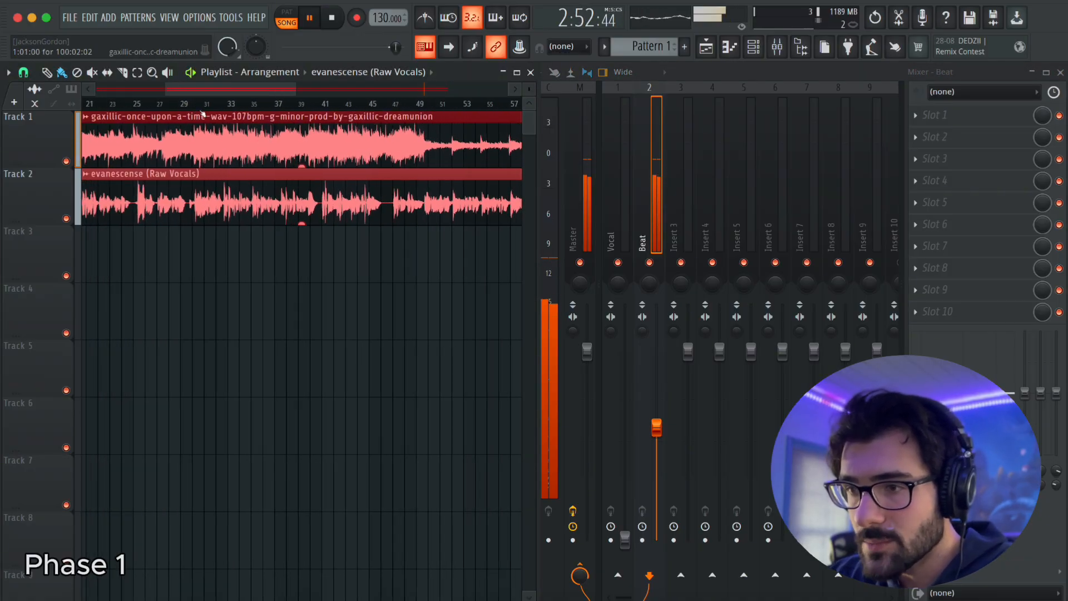
{"action": "left_click_drag", "start_coordinate": [201, 110], "coordinate": [374, 135]}
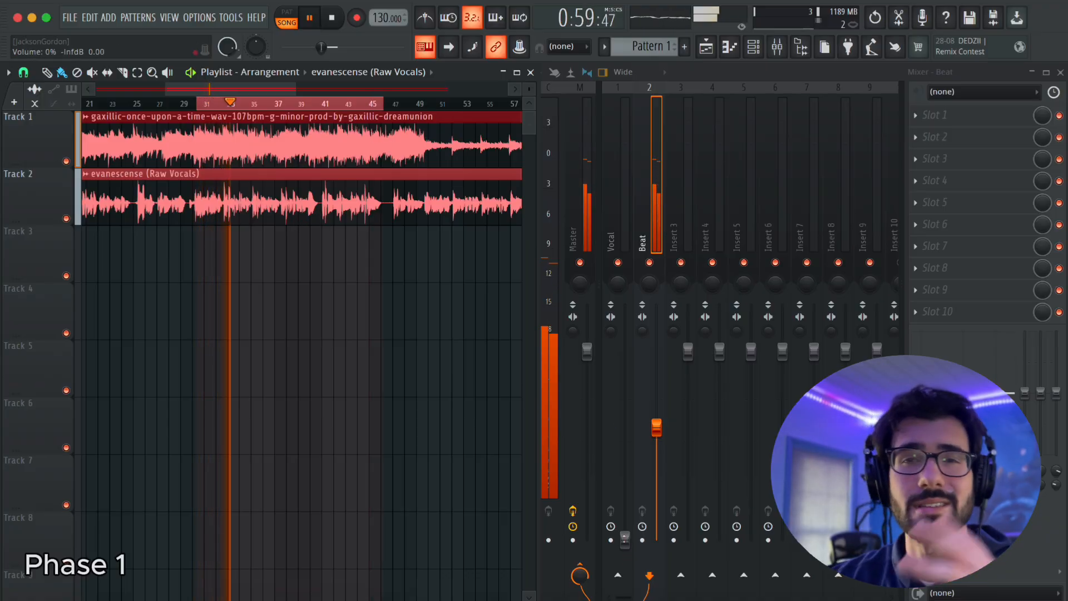
{"action": "left_click_drag", "start_coordinate": [625, 537], "coordinate": [625, 433]}
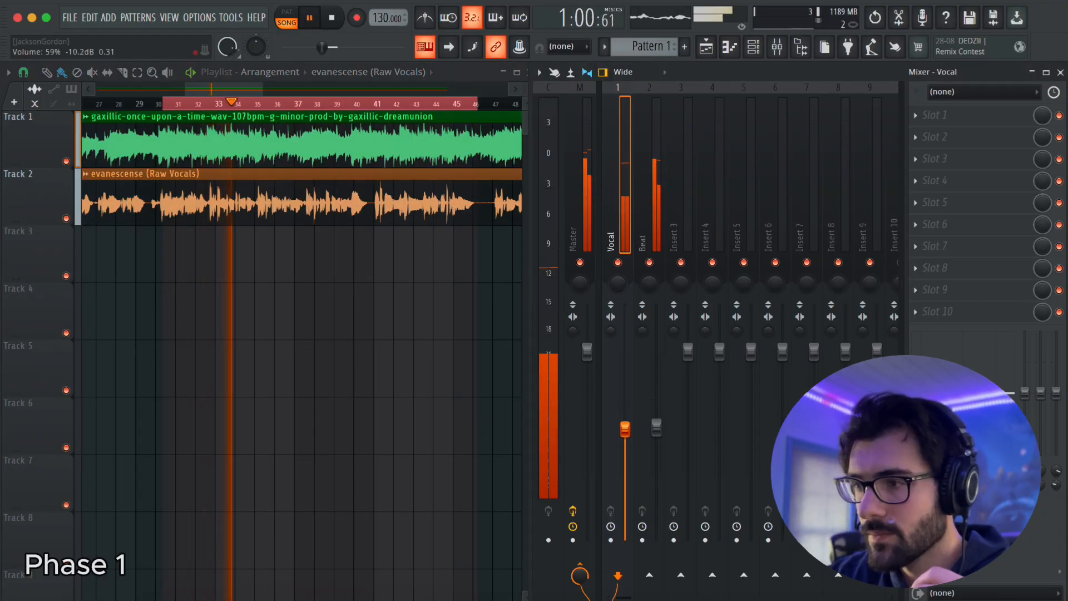
{"action": "left_click_drag", "start_coordinate": [625, 429], "coordinate": [625, 429]}
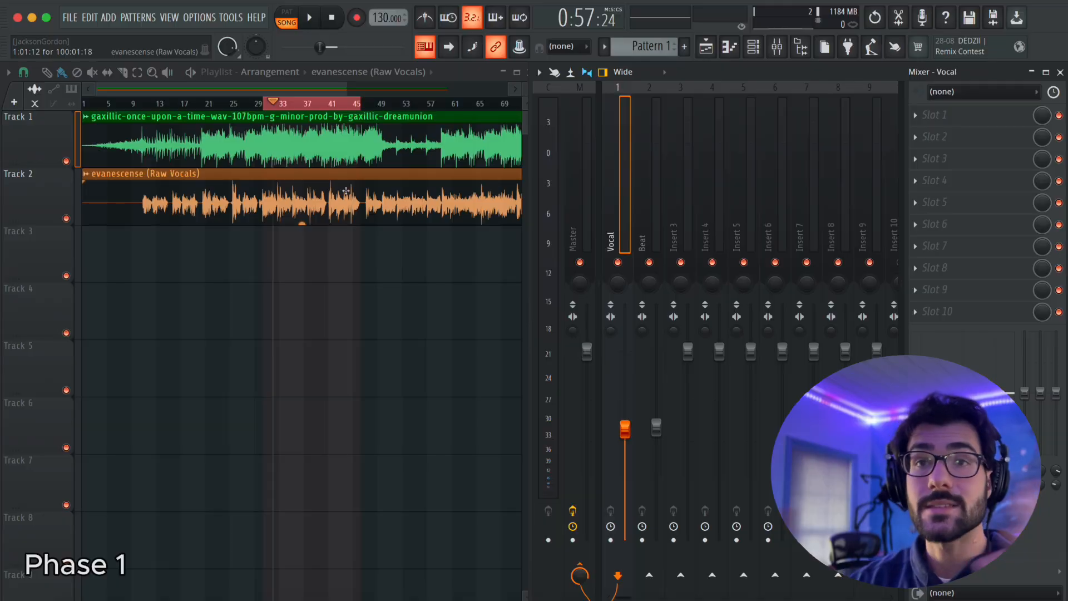
Turn on Normalize in the evanescense (Raw Vocals) clip's precomputed effects
{"action": "double_click", "coordinate": [317, 194]}
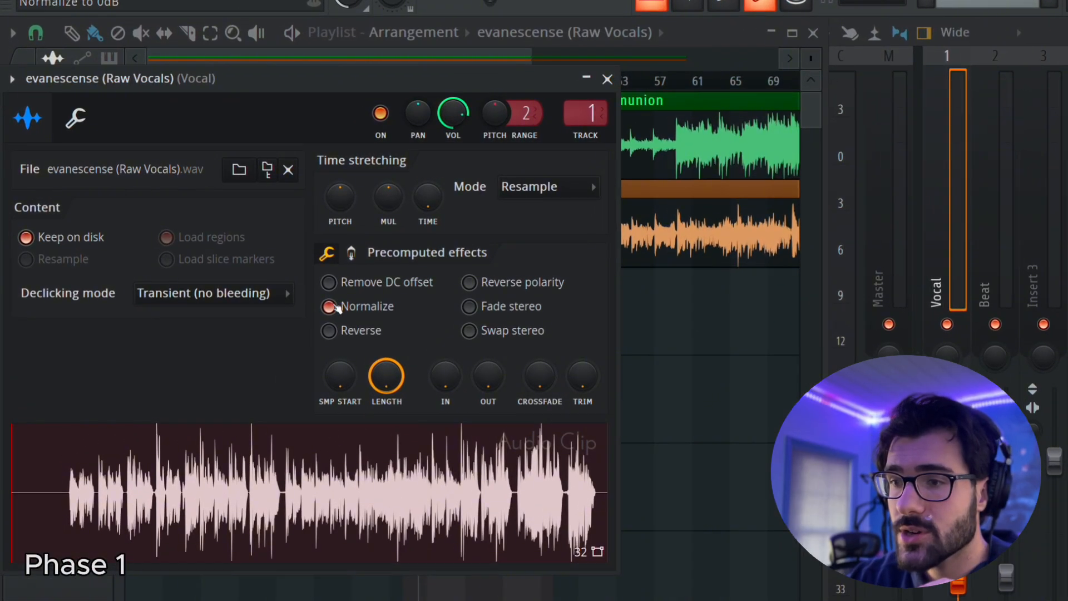
{"action": "left_click", "coordinate": [335, 307]}
{"action": "left_click", "coordinate": [335, 307]}
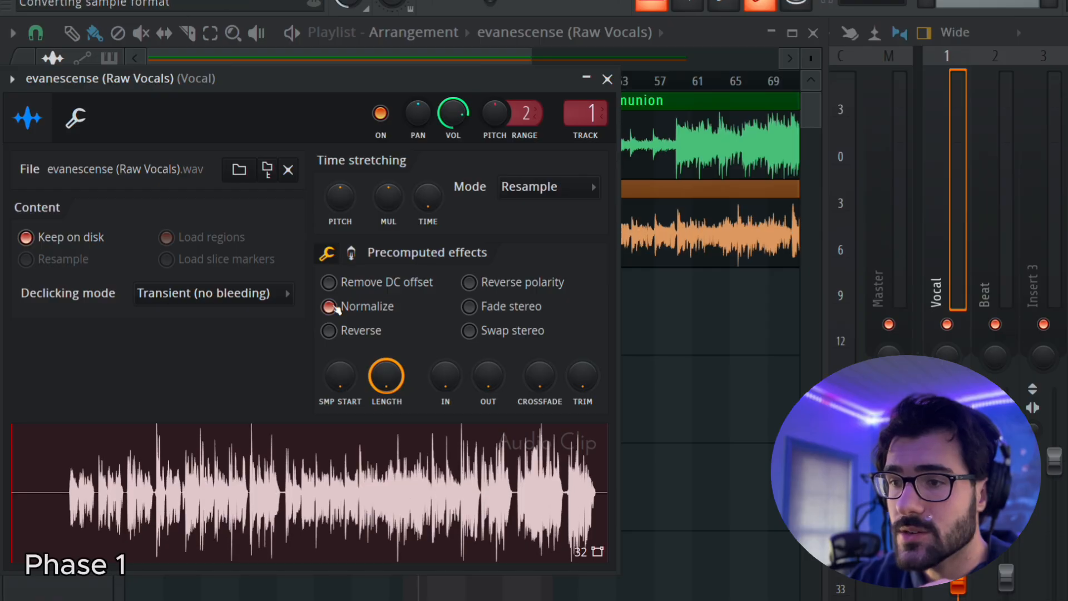
{"action": "left_click", "coordinate": [335, 307]}
{"action": "left_click", "coordinate": [335, 307]}
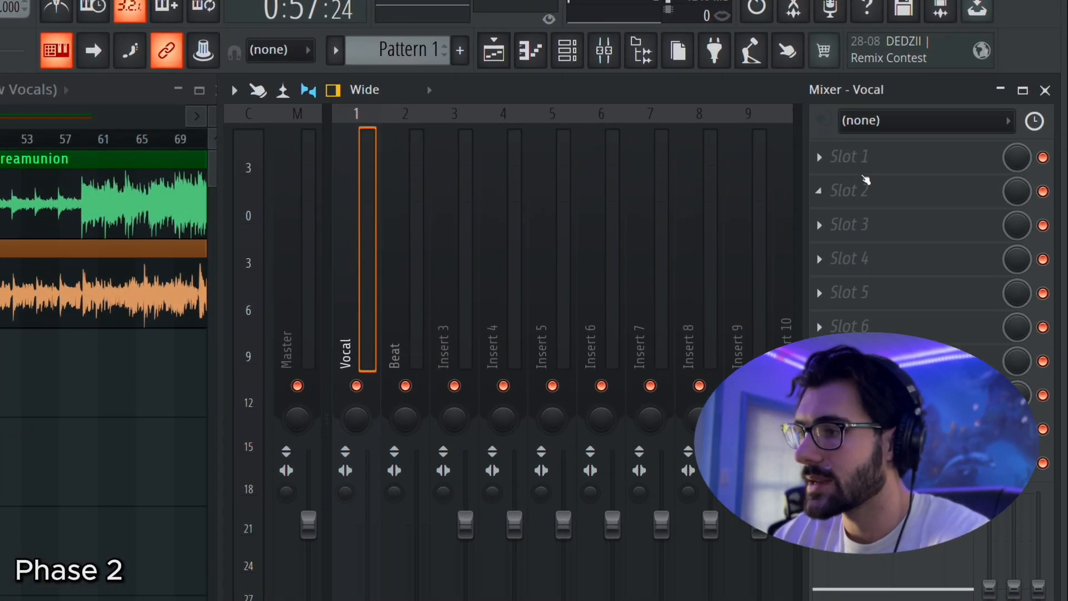
Insert Fruity Limiter in the Vocal track's first effect slot and switch it to compressor (COMP) mode
{"action": "left_click", "coordinate": [939, 121]}
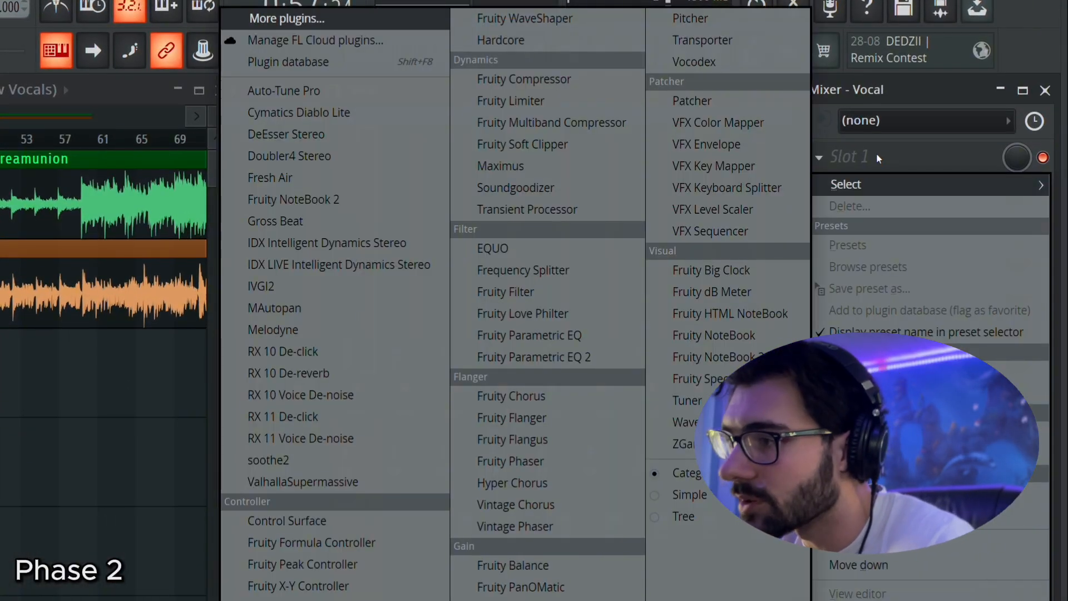
{"action": "left_click", "coordinate": [566, 101]}
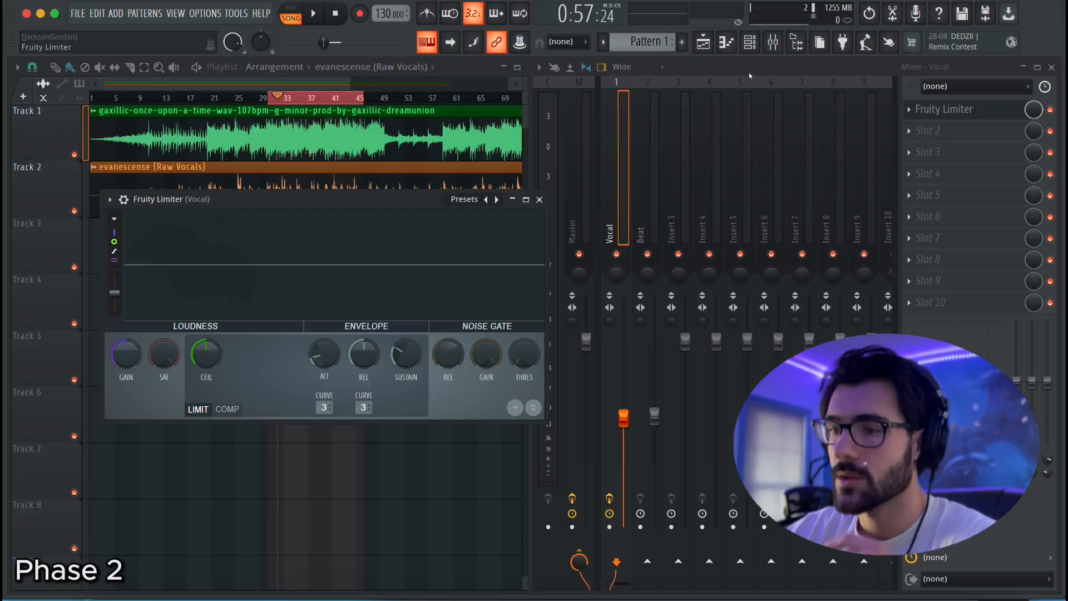
{"action": "left_click", "coordinate": [227, 409]}
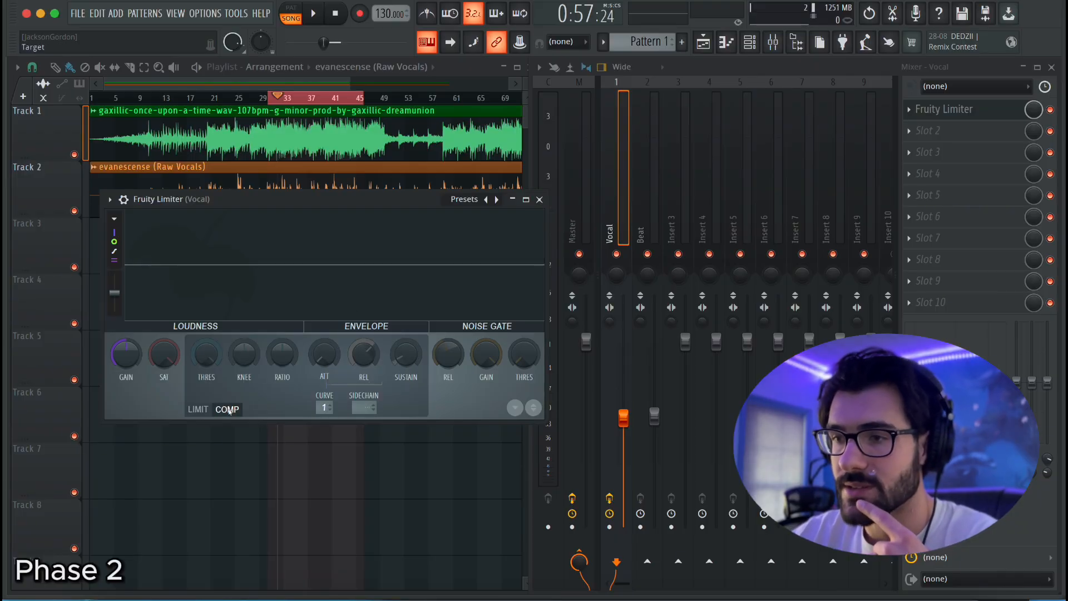
{"action": "left_click", "coordinate": [251, 486]}
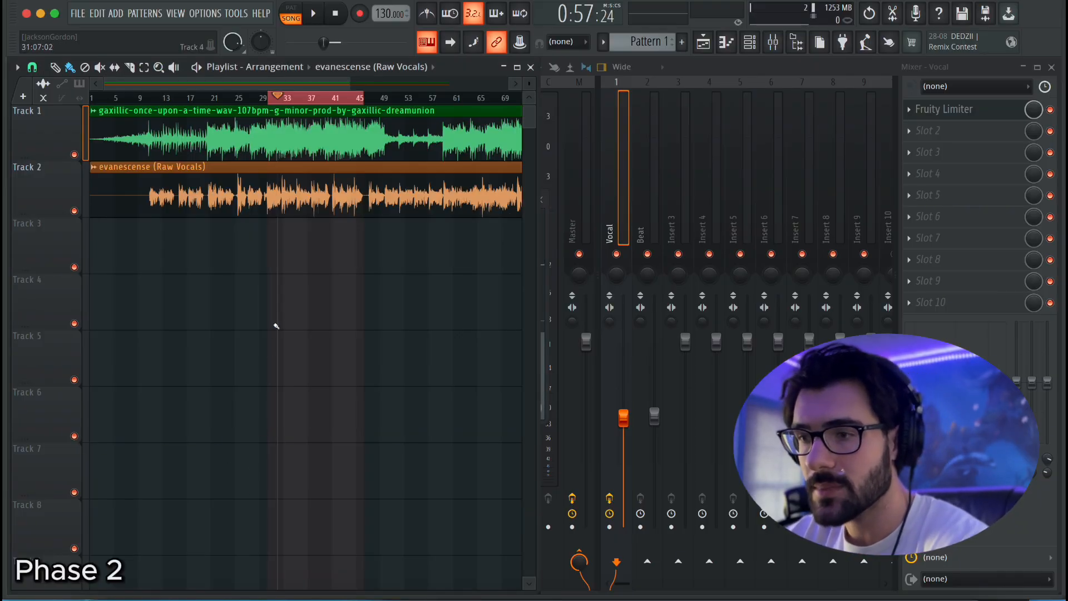
Extend the playback selection over the whole vocal performance, from bar 11 to the end of bar 97
{"action": "scroll", "coordinate": [276, 326], "scroll_direction": "down", "scroll_amount": 2}
{"action": "left_click_drag", "start_coordinate": [214, 103], "coordinate": [165, 105]}
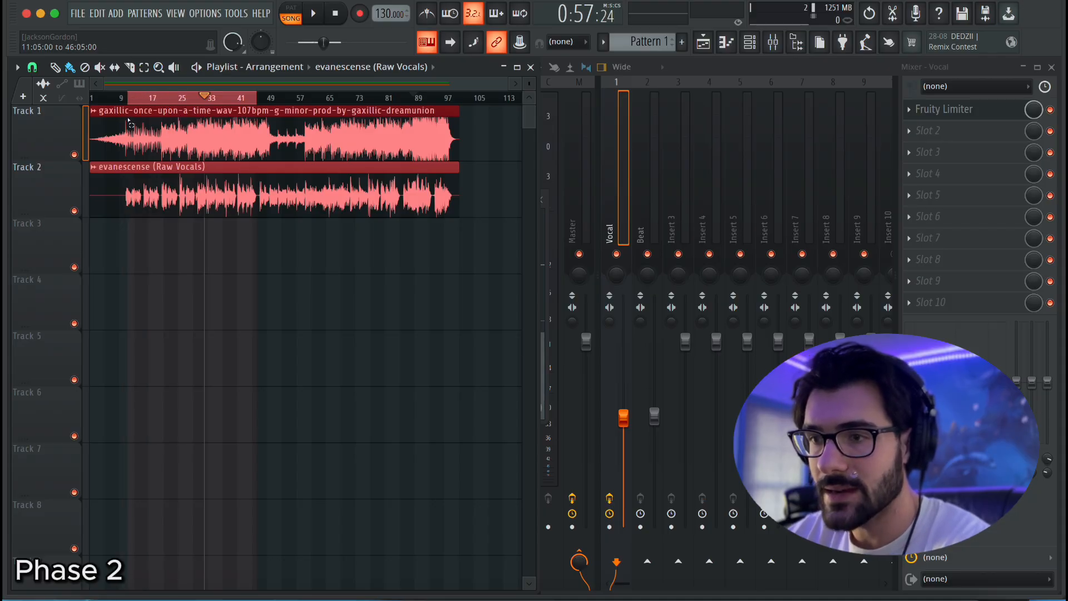
{"action": "scroll", "coordinate": [214, 99], "scroll_direction": "up", "scroll_amount": 3}
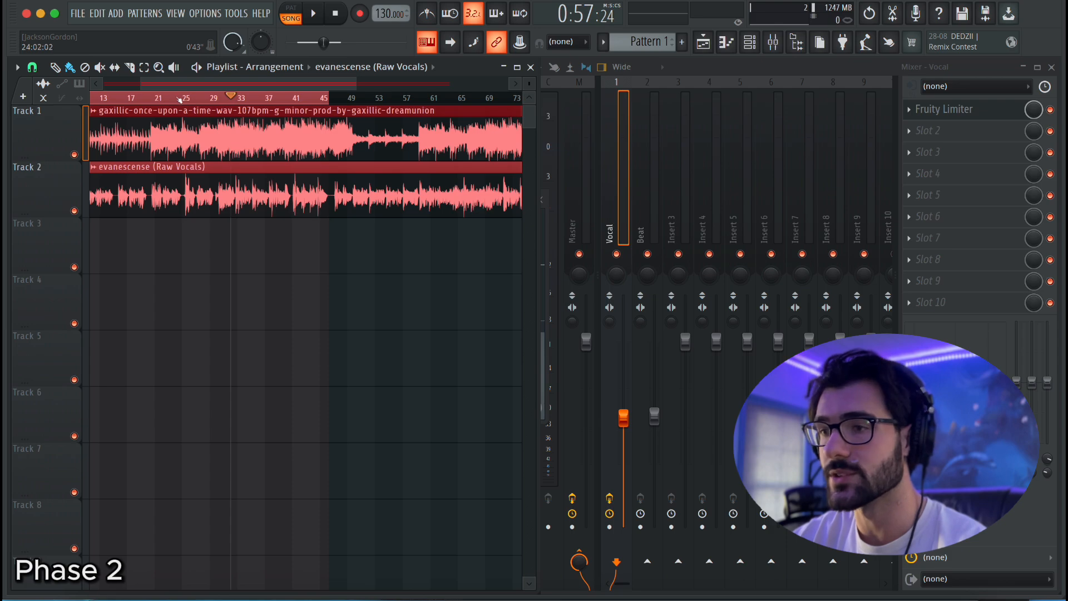
{"action": "left_click_drag", "start_coordinate": [299, 99], "coordinate": [388, 100]}
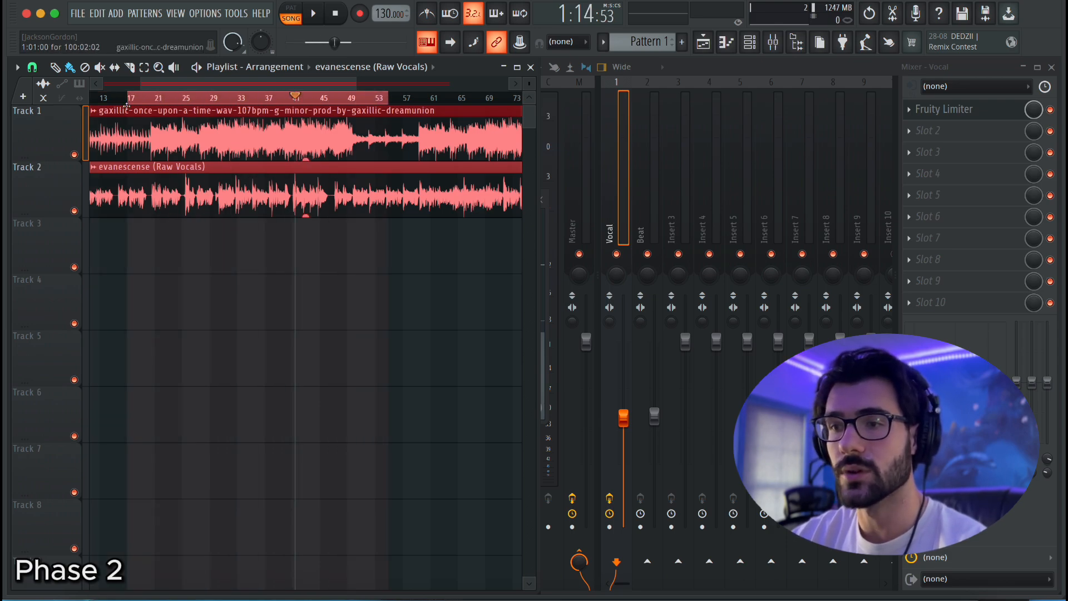
{"action": "scroll", "coordinate": [168, 103], "scroll_direction": "down", "scroll_amount": 3}
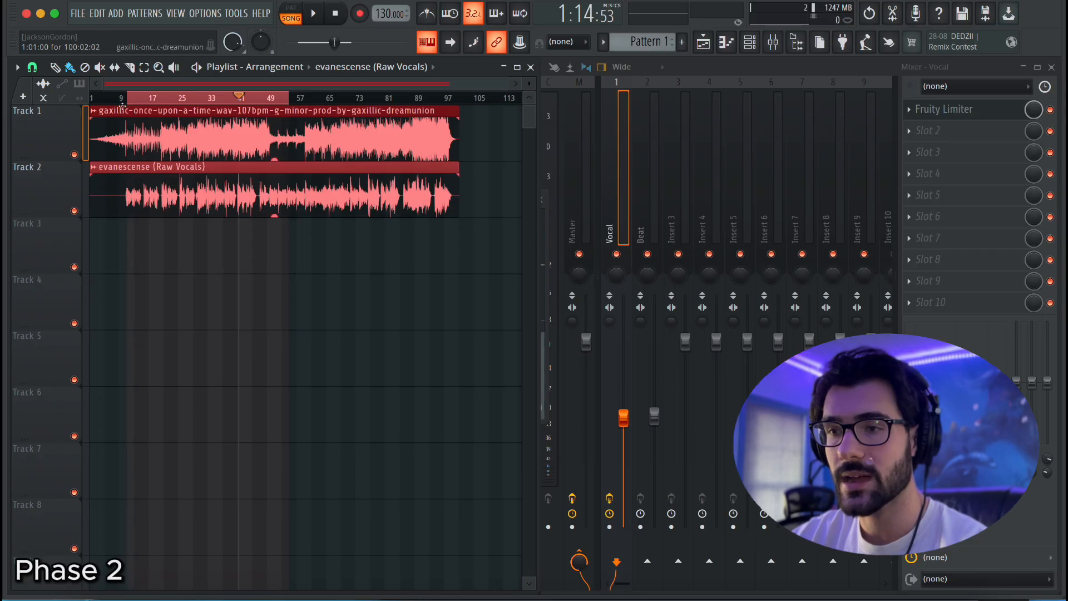
{"action": "scroll", "coordinate": [123, 106], "scroll_direction": "up", "scroll_amount": 3}
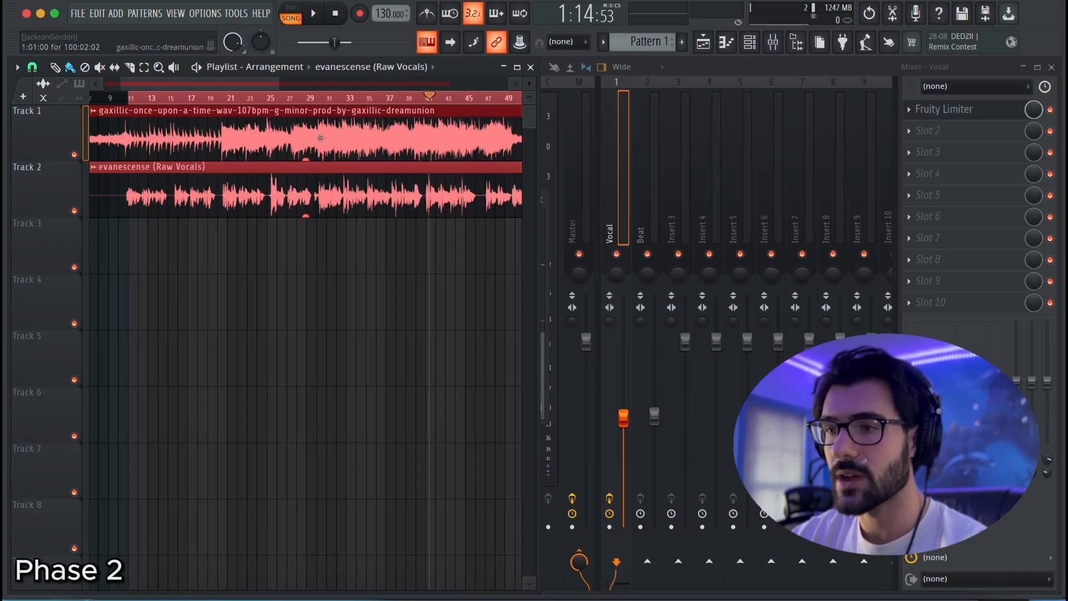
{"action": "scroll", "coordinate": [321, 138], "scroll_direction": "down", "scroll_amount": 3}
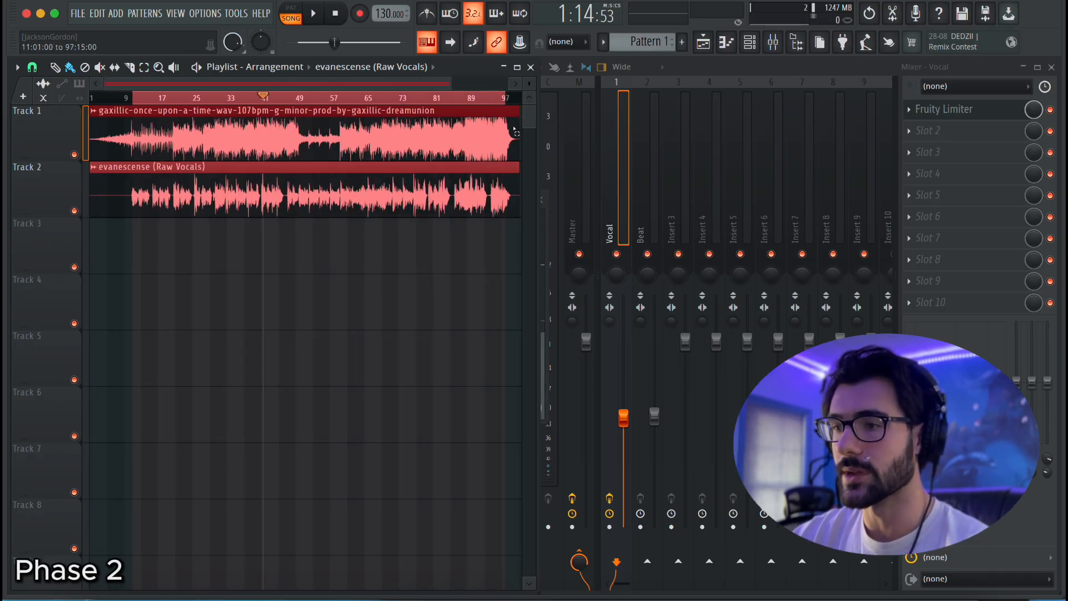
{"action": "scroll", "coordinate": [515, 132], "scroll_direction": "right", "scroll_amount": 1}
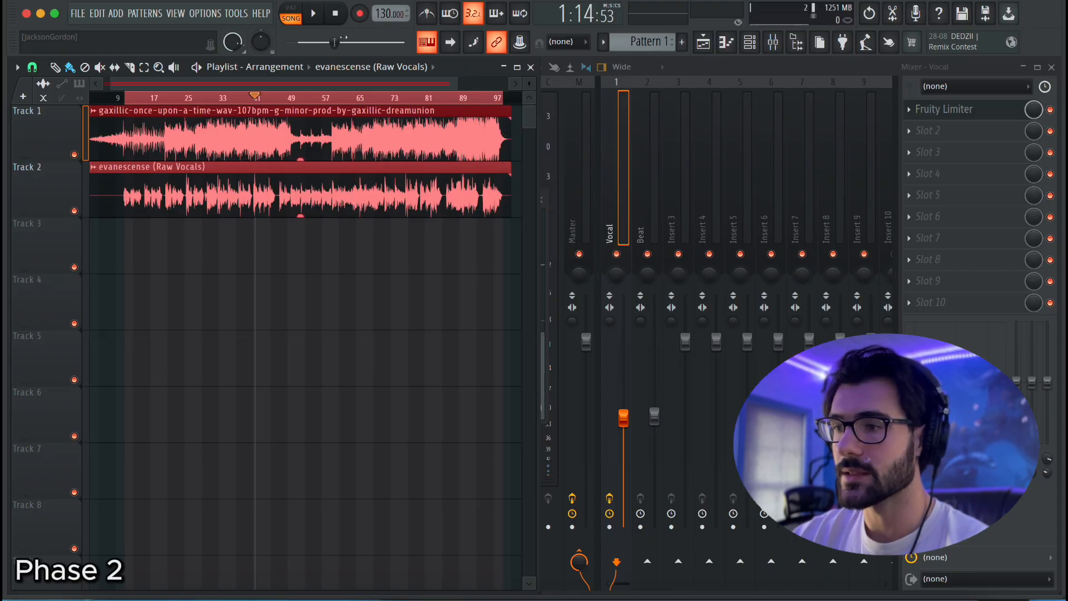
Play the mix with the Fruity Limiter window enlarged, and set its compressor threshold to about -19.2 dB and ratio to 5.0:1
{"action": "key", "text": "space"}
{"action": "key", "text": "XF86AudioLowerVolume"}
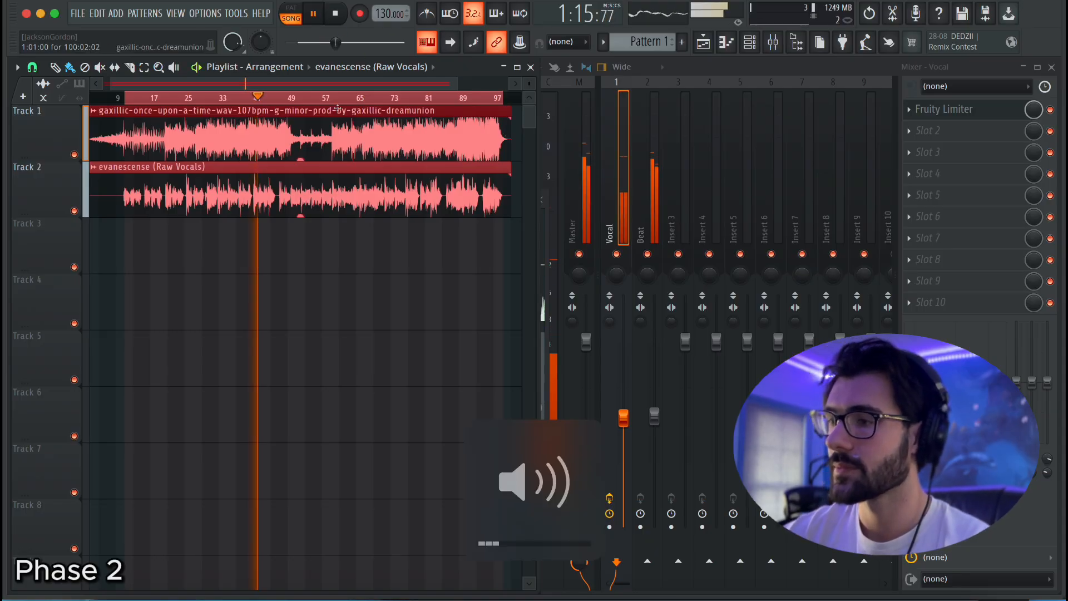
{"action": "left_click", "coordinate": [949, 109]}
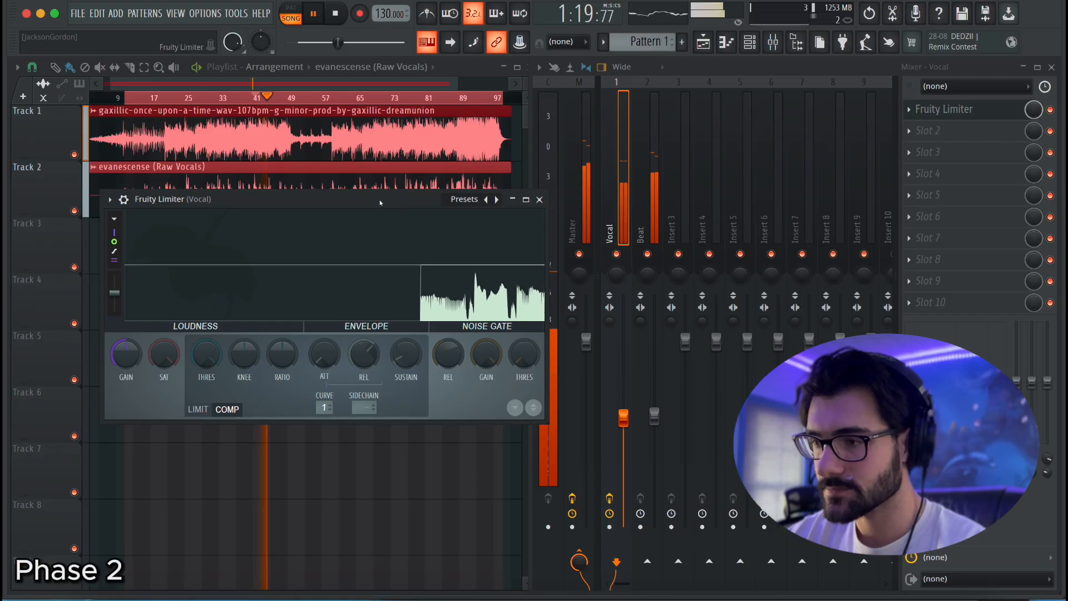
{"action": "left_click_drag", "start_coordinate": [521, 390], "coordinate": [876, 479]}
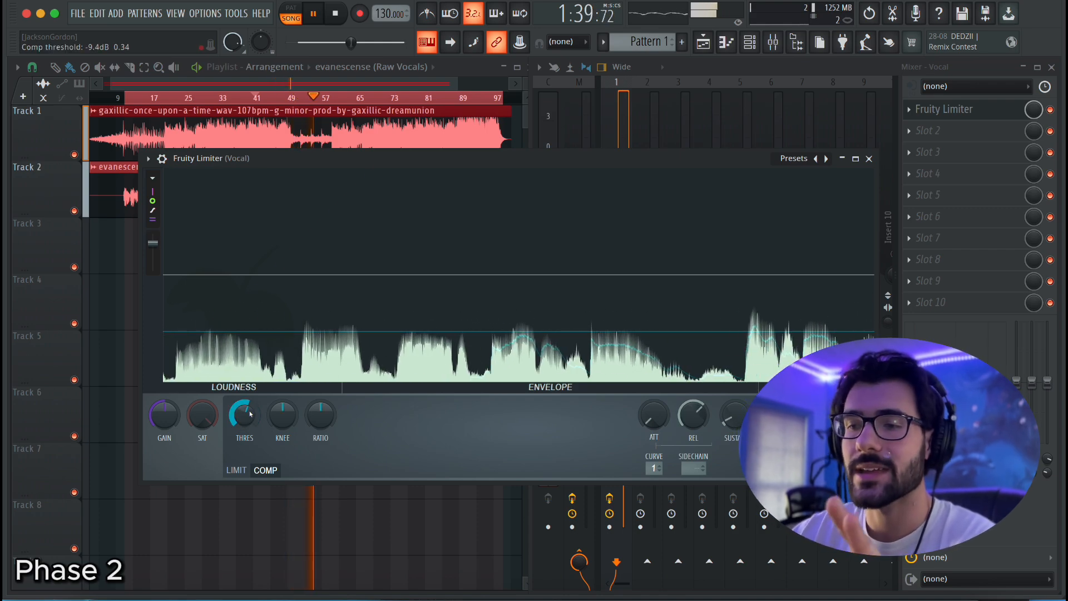
{"action": "left_click_drag", "start_coordinate": [243, 415], "coordinate": [243, 422]}
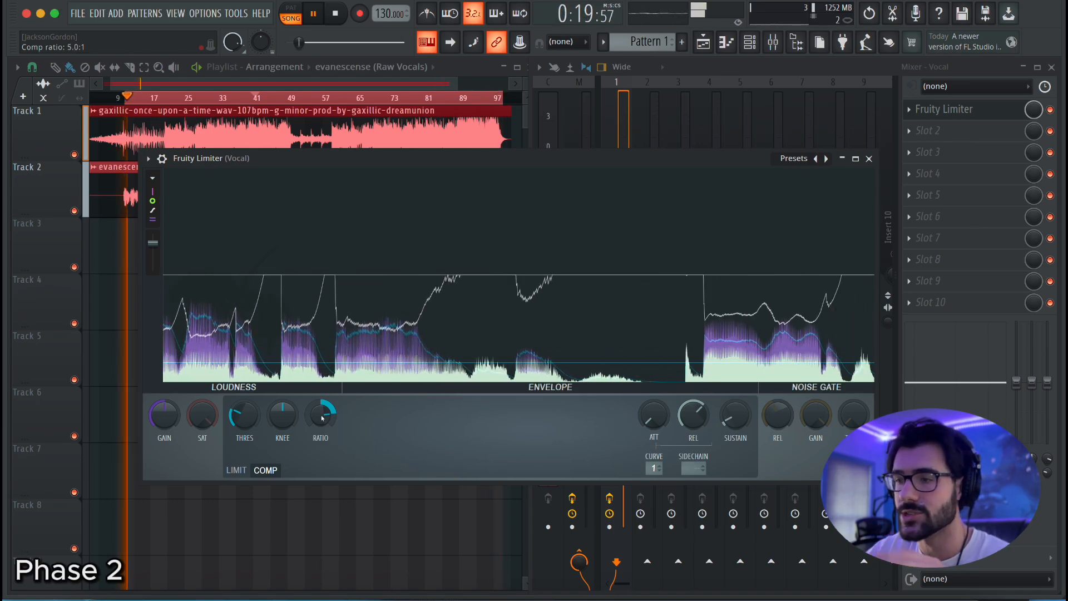
Close the limiter, raise the Vocal fader to 88% (-2.7 dB) and audition the balance from about bar 61
{"action": "left_click", "coordinate": [869, 160]}
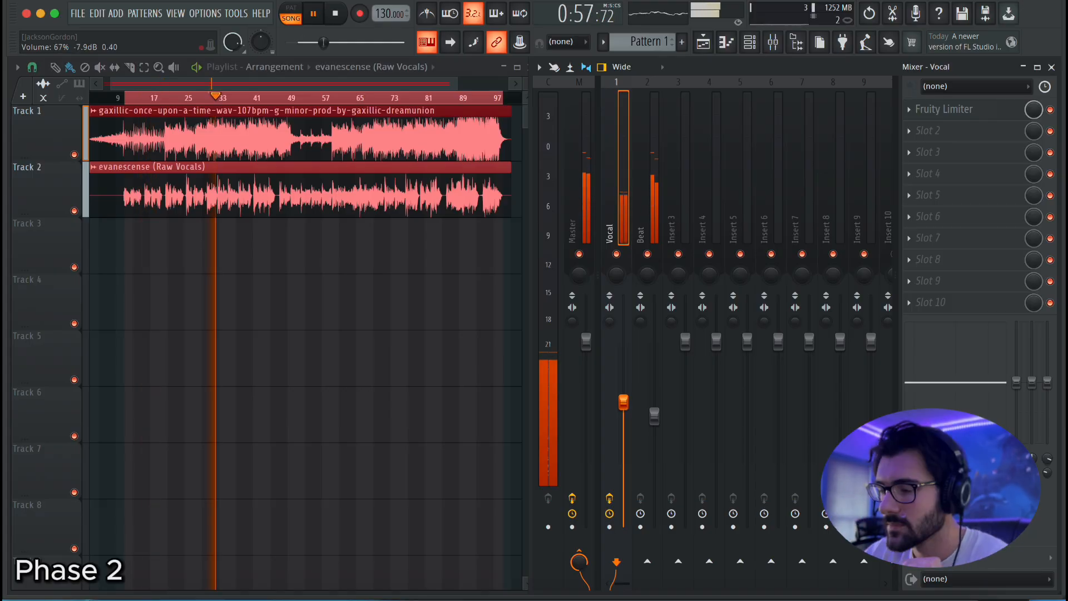
{"action": "left_click_drag", "start_coordinate": [624, 406], "coordinate": [624, 363]}
{"action": "key", "text": "XF86AudioLowerVolume"}
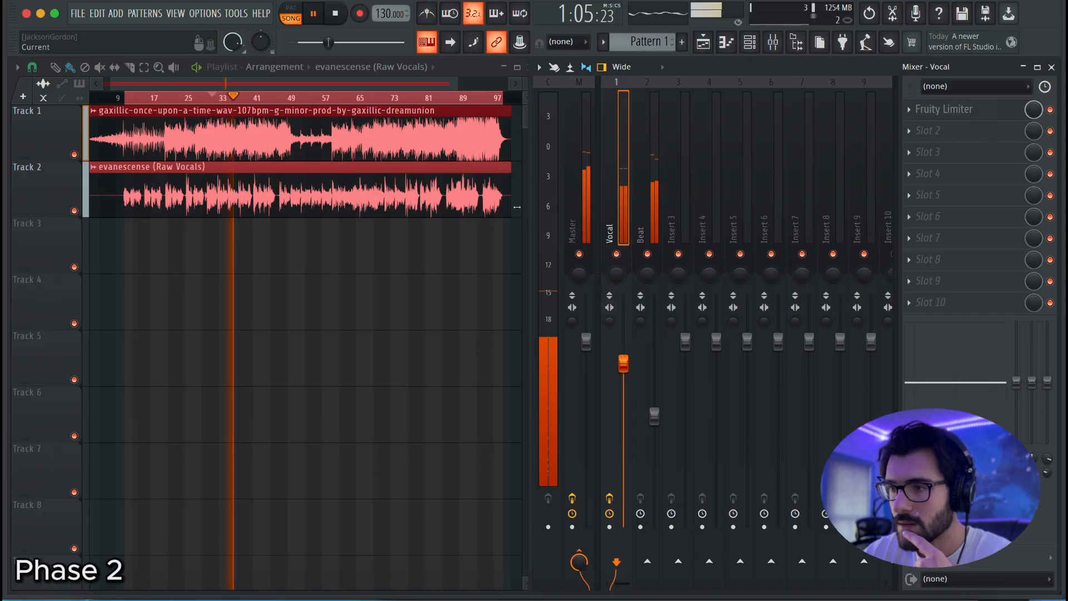
{"action": "left_click", "coordinate": [342, 103]}
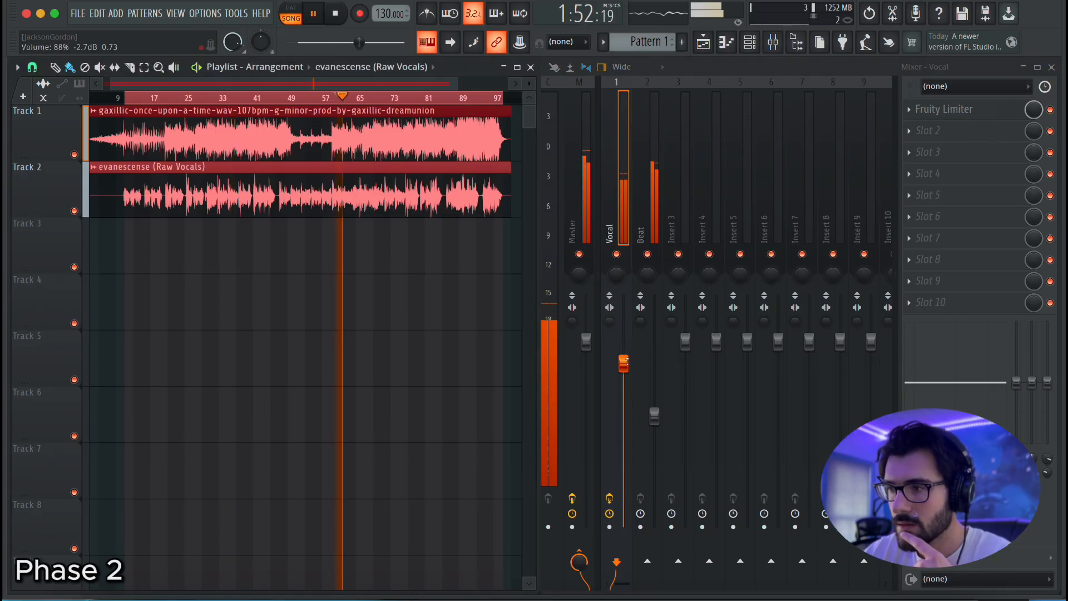
Stop playback and save the Evanescence (Tutorial).flp project
{"action": "key", "text": "space"}
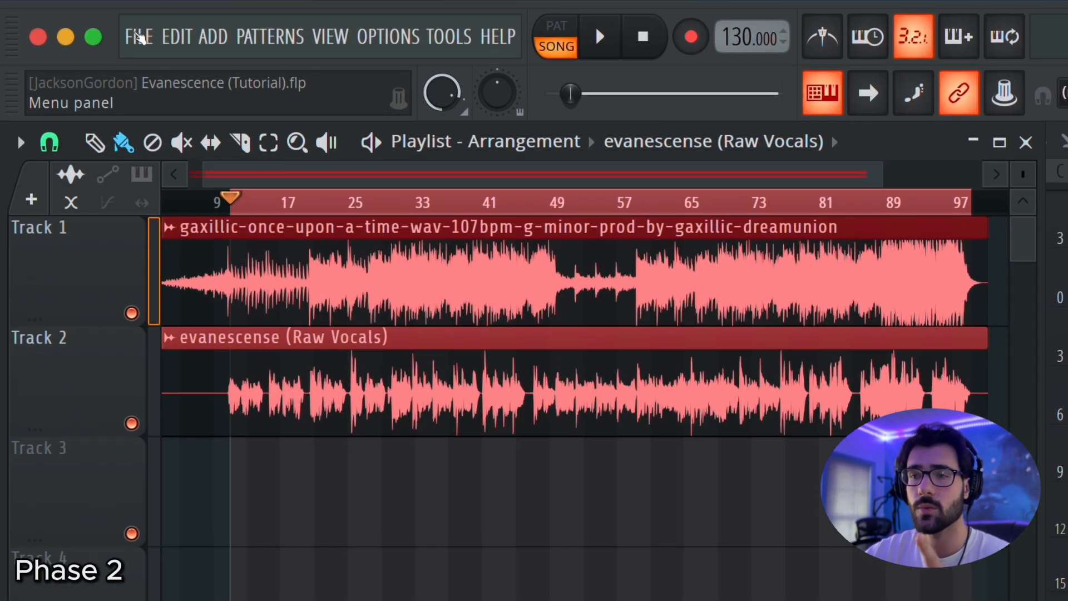
{"action": "left_click", "coordinate": [139, 37]}
{"action": "left_click", "coordinate": [168, 158]}
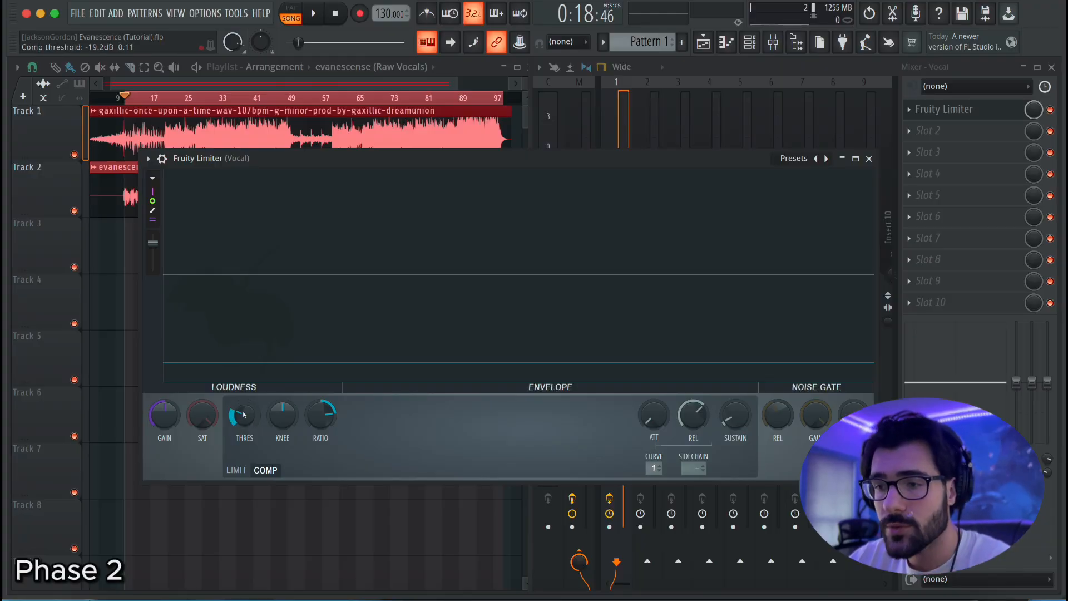
Fine-tune the compressor threshold in the Vocal track's Fruity Limiter and return to the mixer
{"action": "left_click_drag", "start_coordinate": [243, 414], "coordinate": [244, 414]}
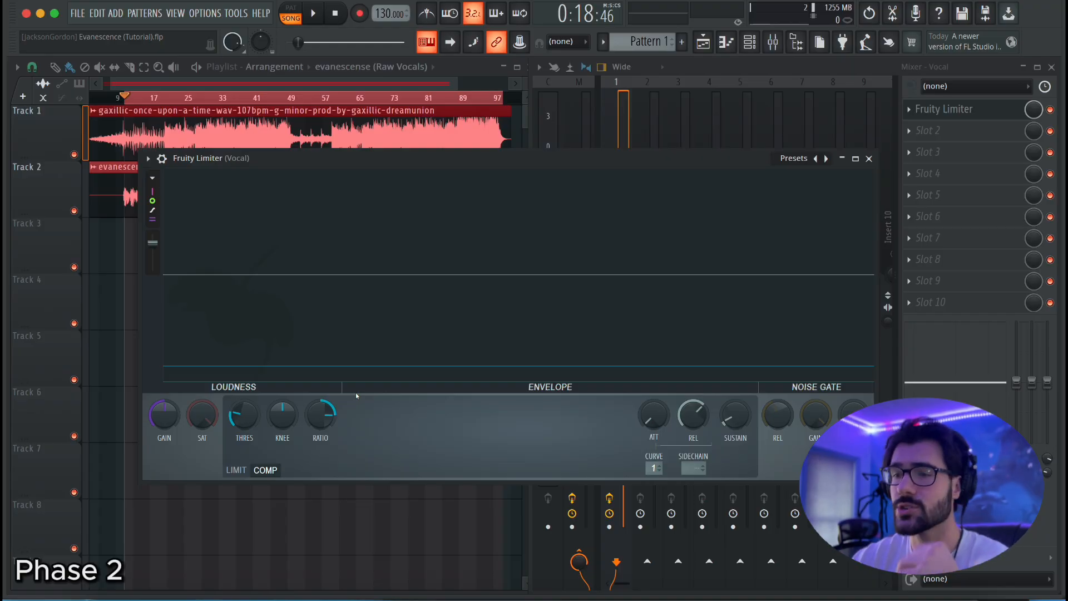
{"action": "left_click_drag", "start_coordinate": [244, 418], "coordinate": [270, 424]}
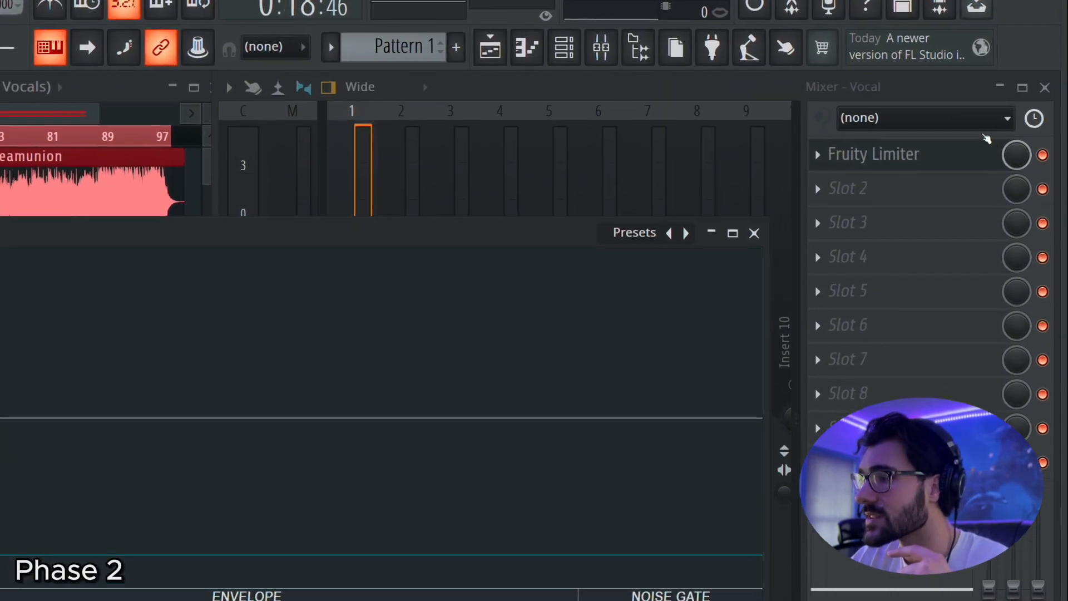
{"action": "left_click", "coordinate": [993, 68]}
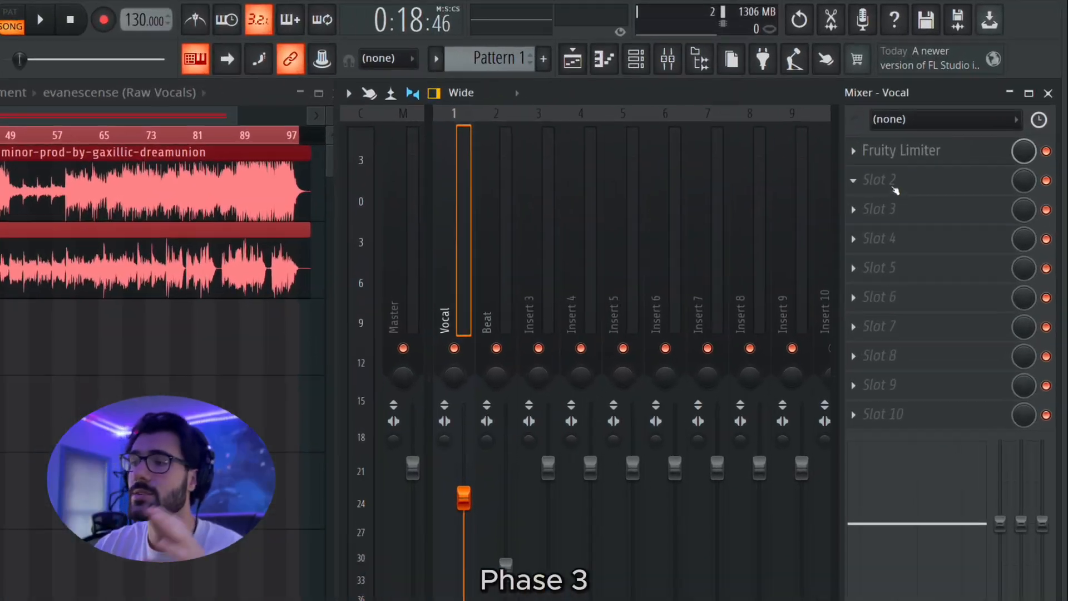
Insert Fruity Parametric EQ 2 in the Vocal track's second effect slot and move its window fully into view
{"action": "left_click", "coordinate": [935, 148]}
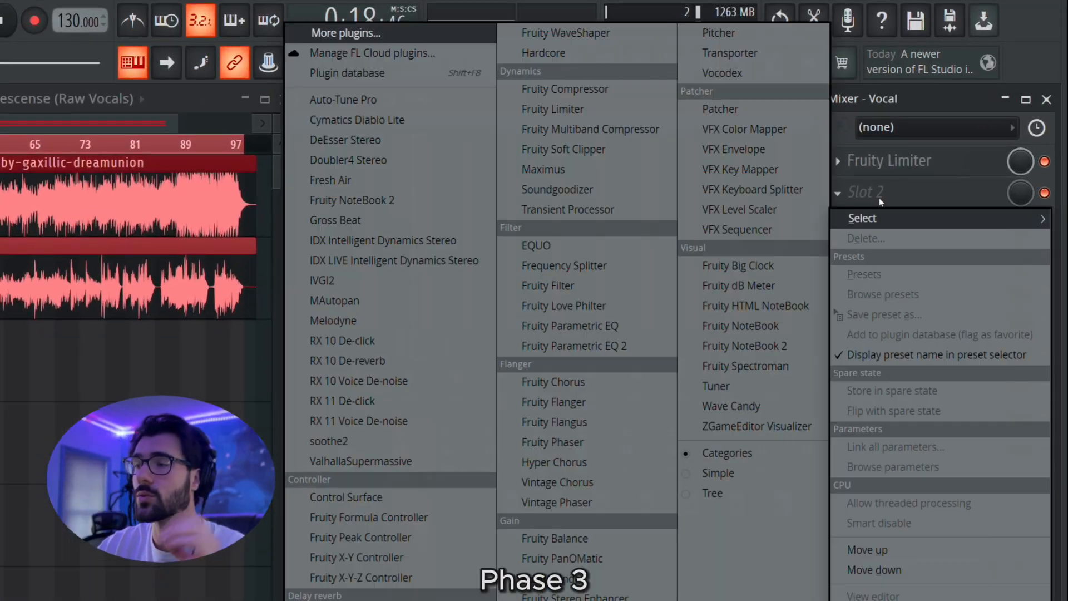
{"action": "left_click", "coordinate": [627, 351]}
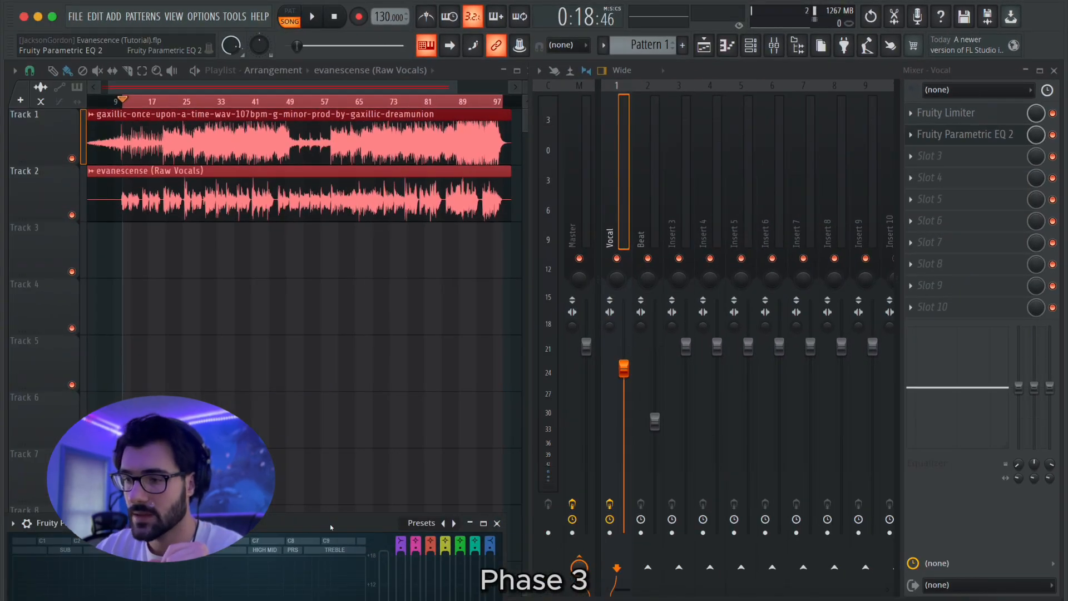
{"action": "left_click_drag", "start_coordinate": [331, 528], "coordinate": [496, 152]}
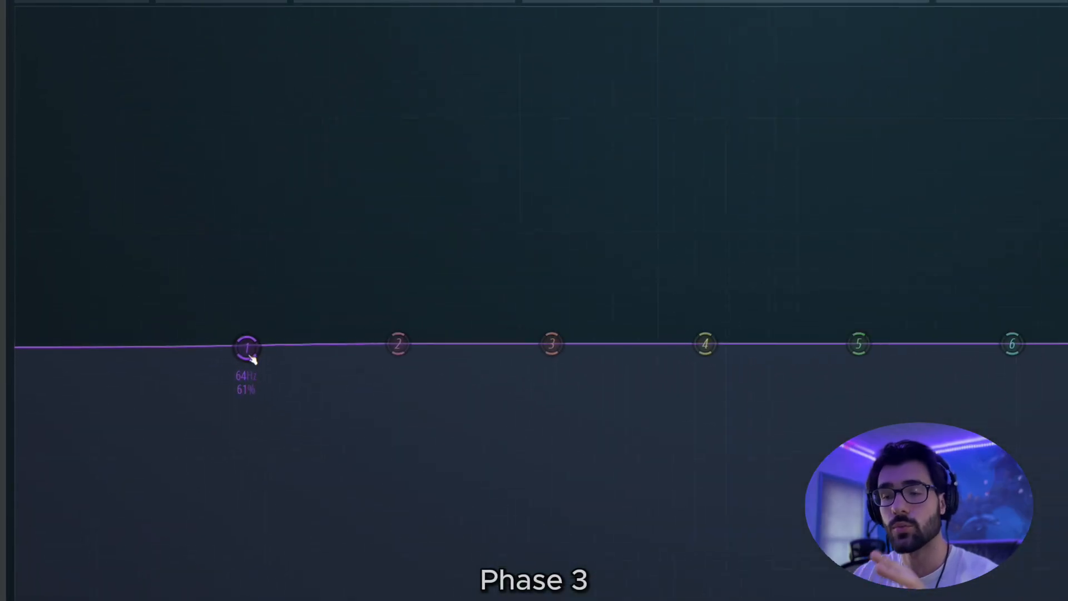
Change EQ band 1 to a high pass filter and set its bandwidth to 56%
{"action": "right_click", "coordinate": [258, 350]}
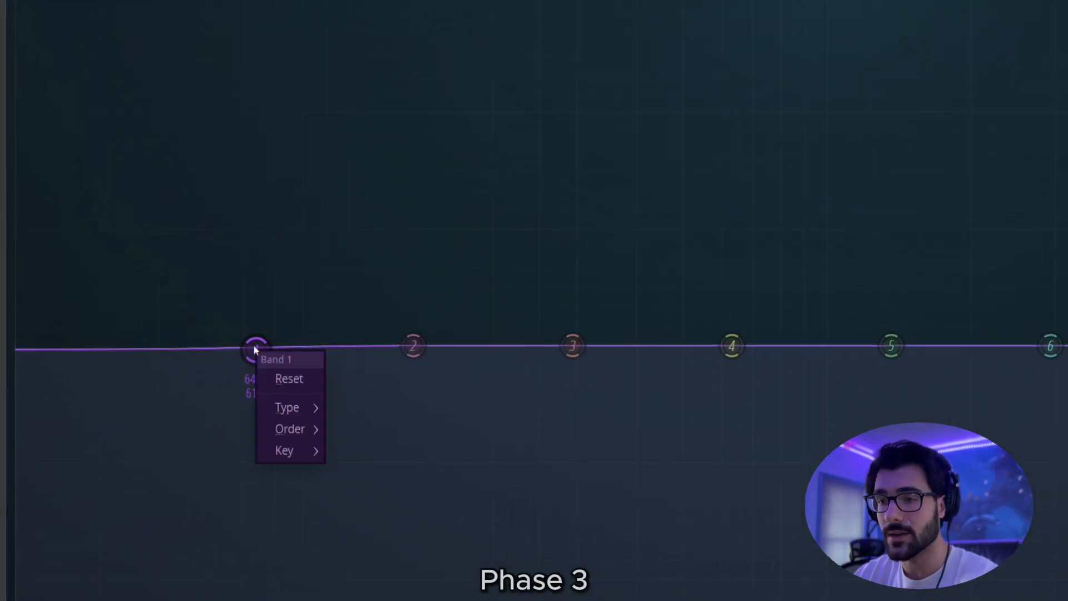
{"action": "mouse_move", "coordinate": [295, 411]}
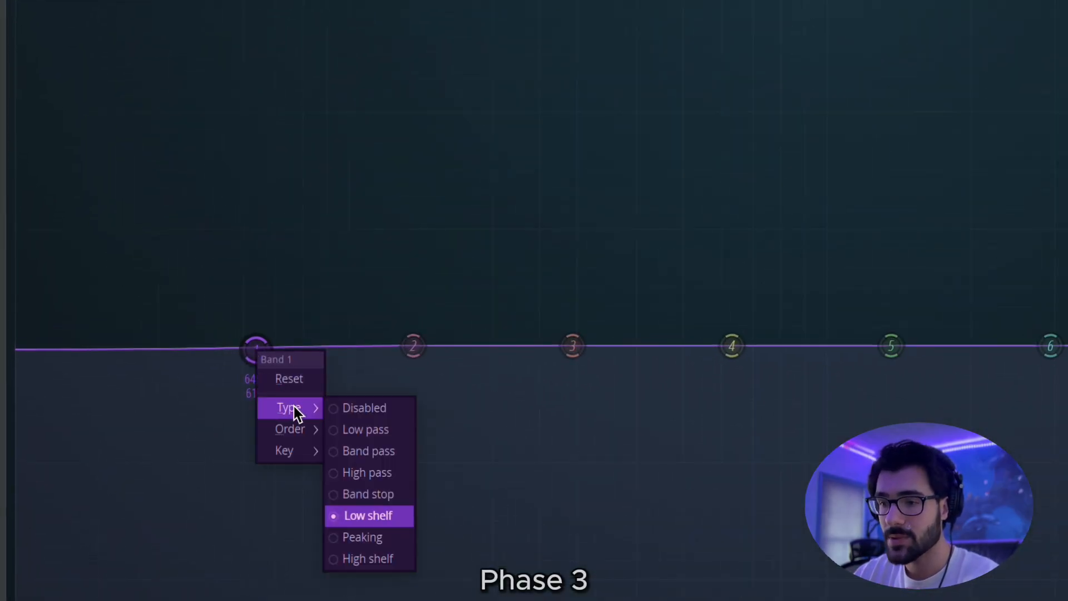
{"action": "left_click", "coordinate": [376, 479]}
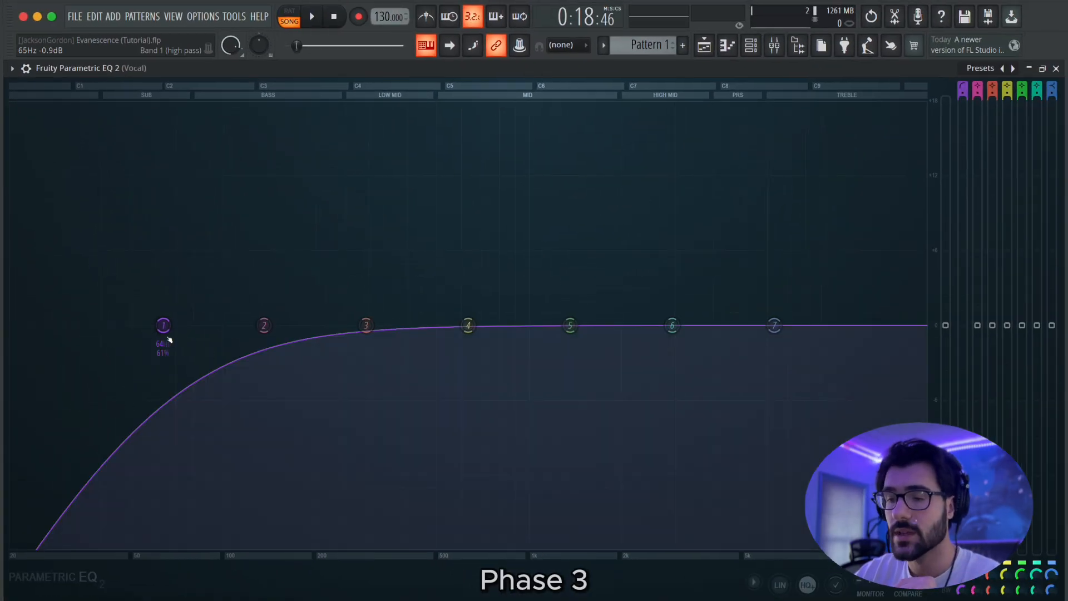
{"action": "scroll", "coordinate": [165, 328], "scroll_direction": "down", "scroll_amount": 1}
{"action": "scroll", "coordinate": [165, 328], "scroll_direction": "up", "scroll_amount": 3}
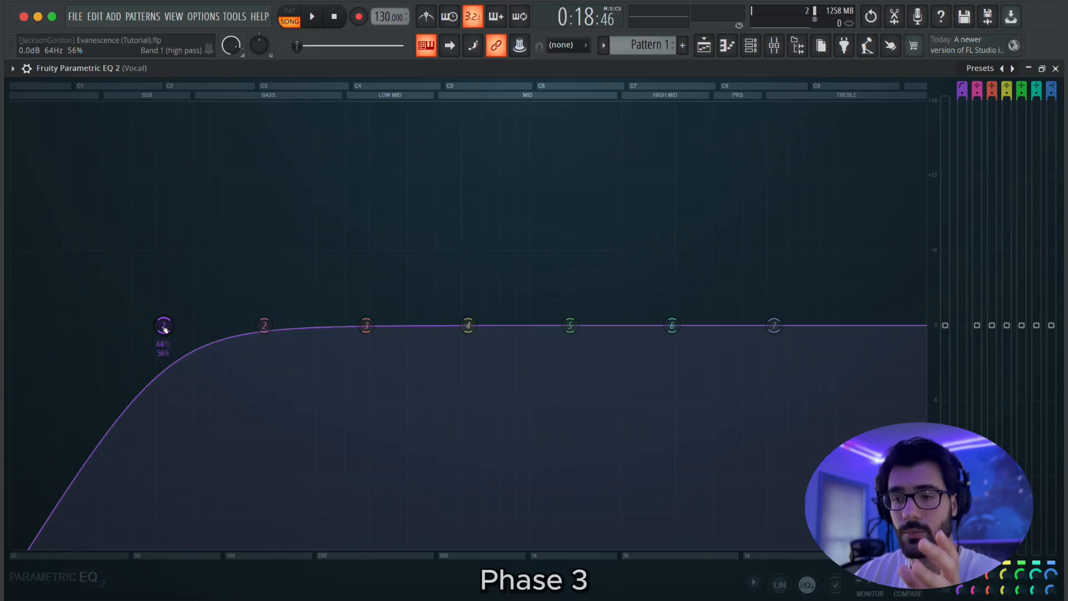
{"action": "scroll", "coordinate": [165, 328], "scroll_direction": "down", "scroll_amount": 2}
{"action": "scroll", "coordinate": [166, 328], "scroll_direction": "up", "scroll_amount": 1}
{"action": "scroll", "coordinate": [165, 329], "scroll_direction": "down", "scroll_amount": 1}
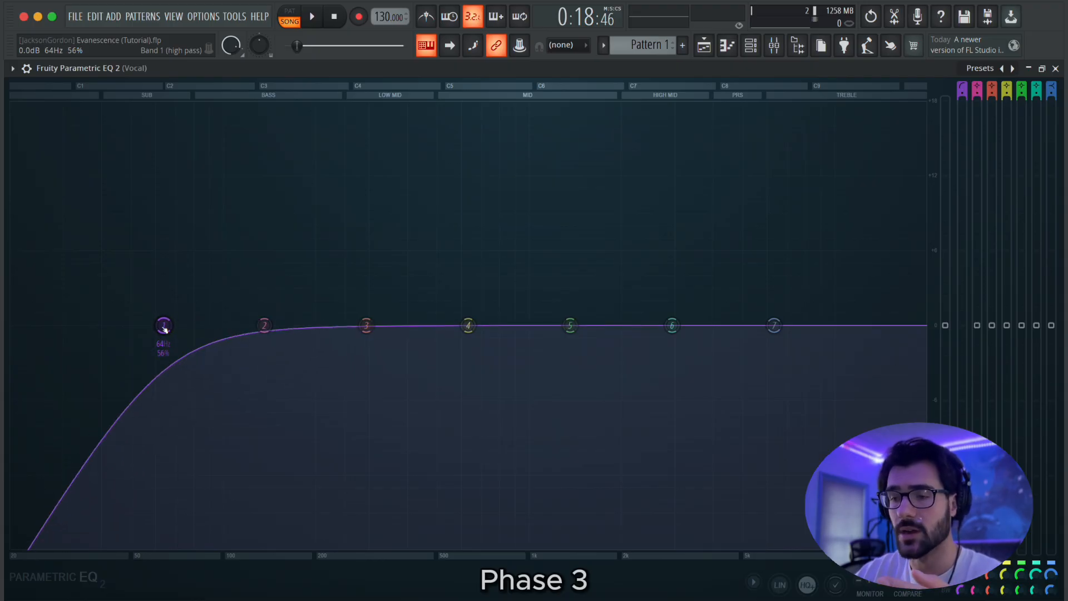
Set band 1's filter order to Steep 4 and move its cutoff frequency to about 90 Hz
{"action": "right_click", "coordinate": [164, 328]}
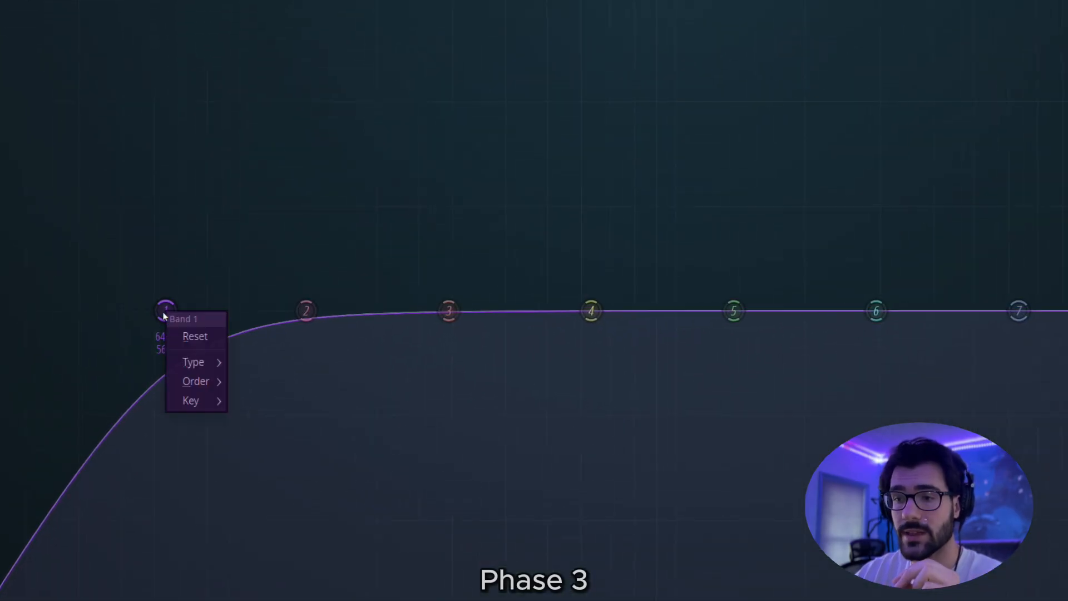
{"action": "mouse_move", "coordinate": [212, 382]}
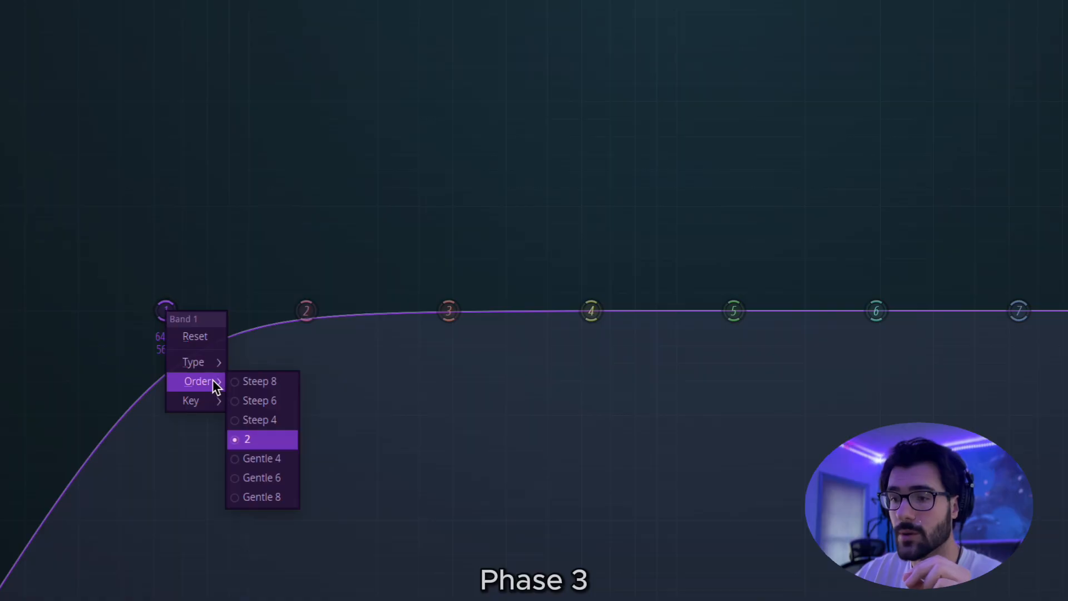
{"action": "left_click", "coordinate": [259, 421]}
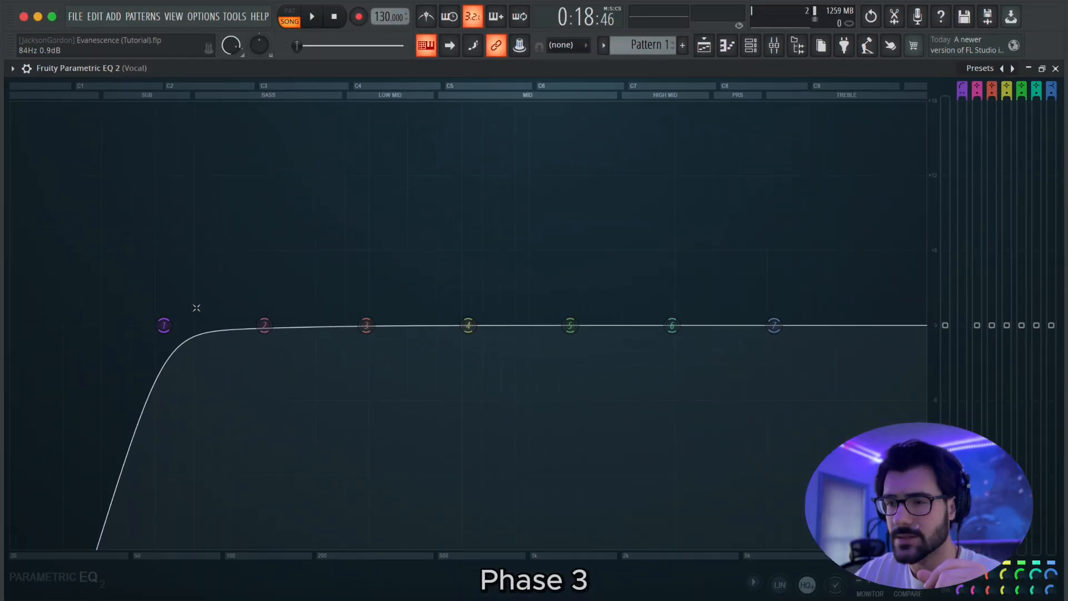
{"action": "left_click_drag", "start_coordinate": [163, 325], "coordinate": [197, 325]}
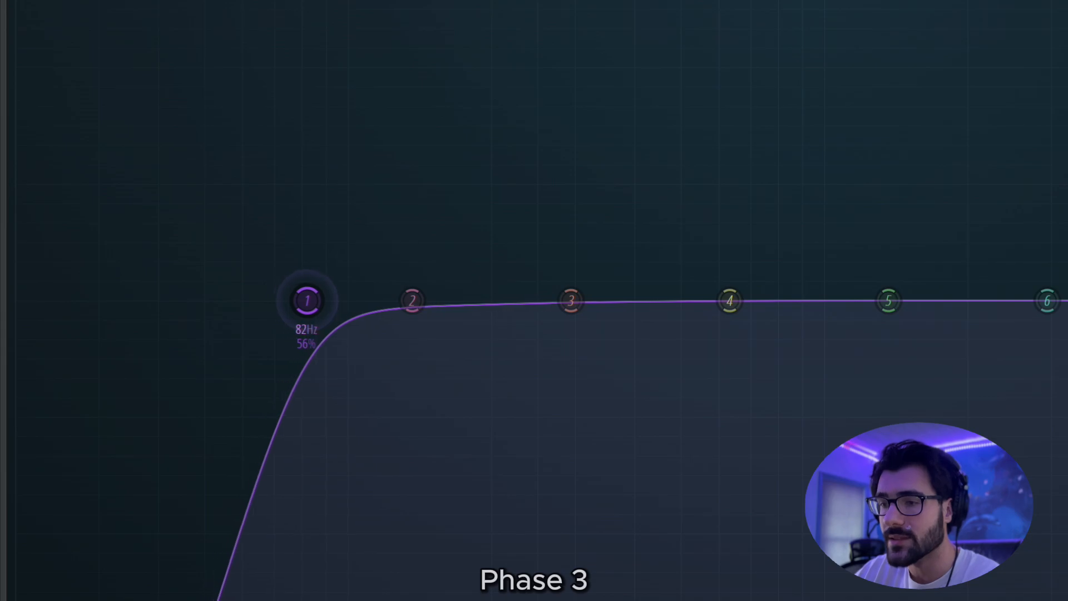
{"action": "left_click_drag", "start_coordinate": [307, 301], "coordinate": [327, 300]}
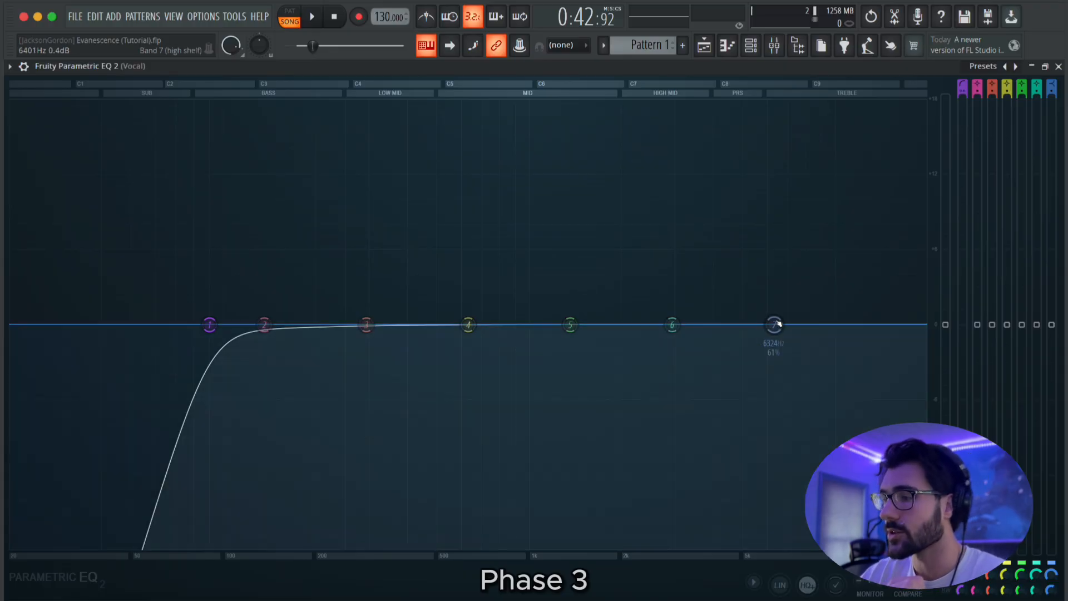
Boost high shelf band 7 by about 4 dB and peaking band 2 by 3.2 dB at 142 Hz while auditioning, and stop playback
{"action": "left_click_drag", "start_coordinate": [628, 385], "coordinate": [578, 343]}
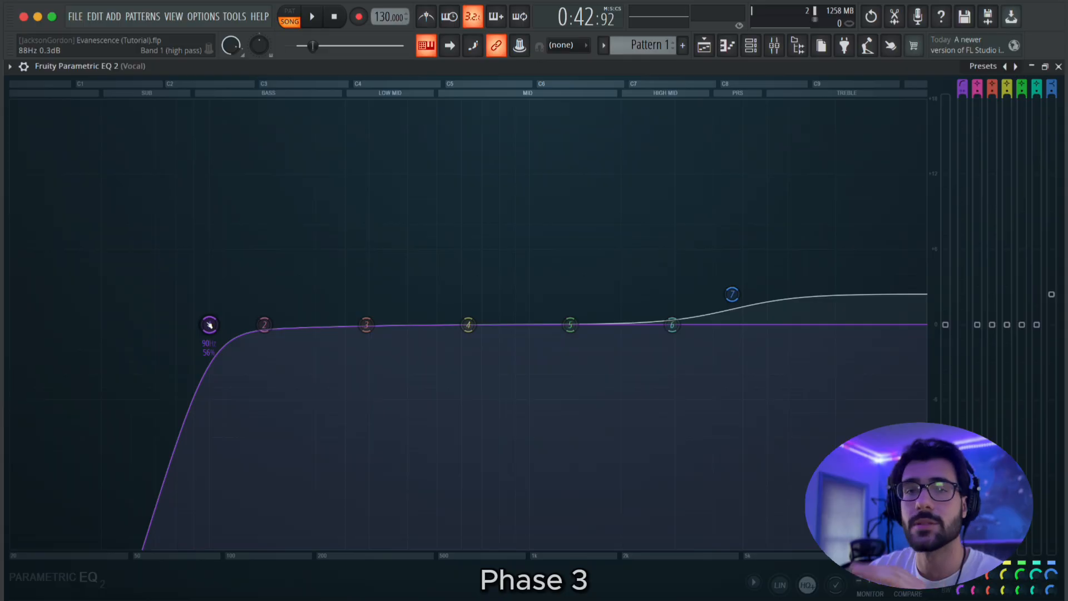
{"action": "scroll", "coordinate": [209, 325], "scroll_direction": "down", "scroll_amount": 3}
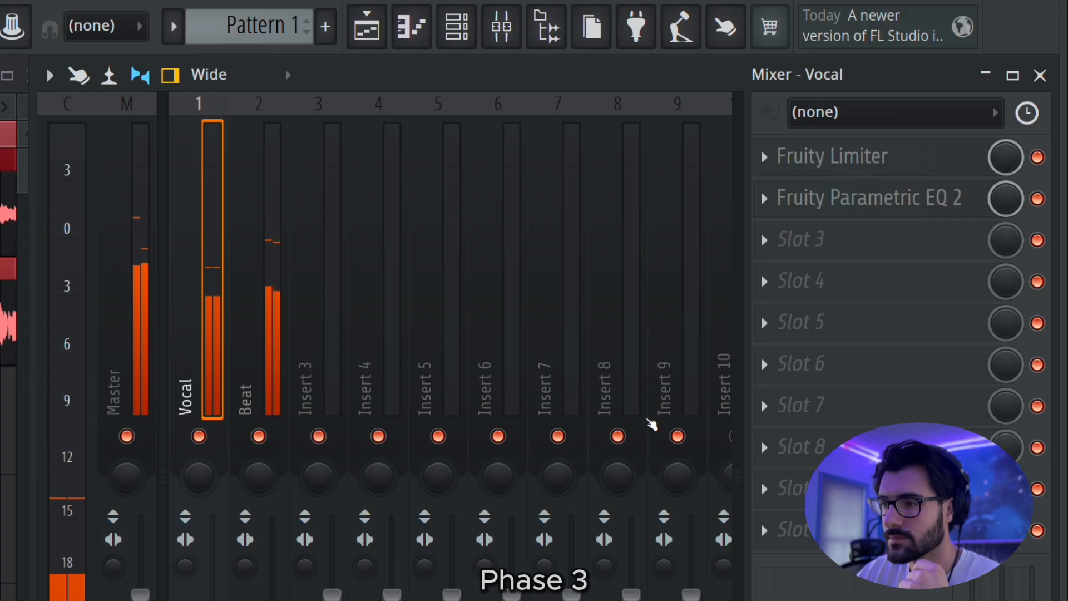
{"action": "key", "text": "space"}
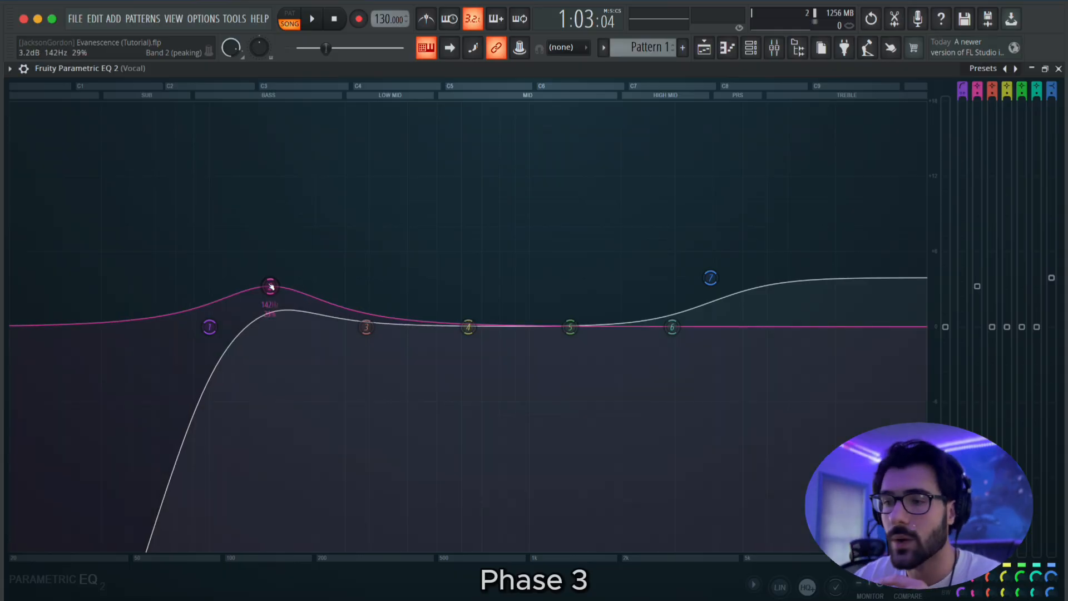
Boost peaking band 2 by about 12 dB at 29% bandwidth and sweep it between about 190 and 360 Hz
{"action": "left_click_drag", "start_coordinate": [271, 287], "coordinate": [374, 177]}
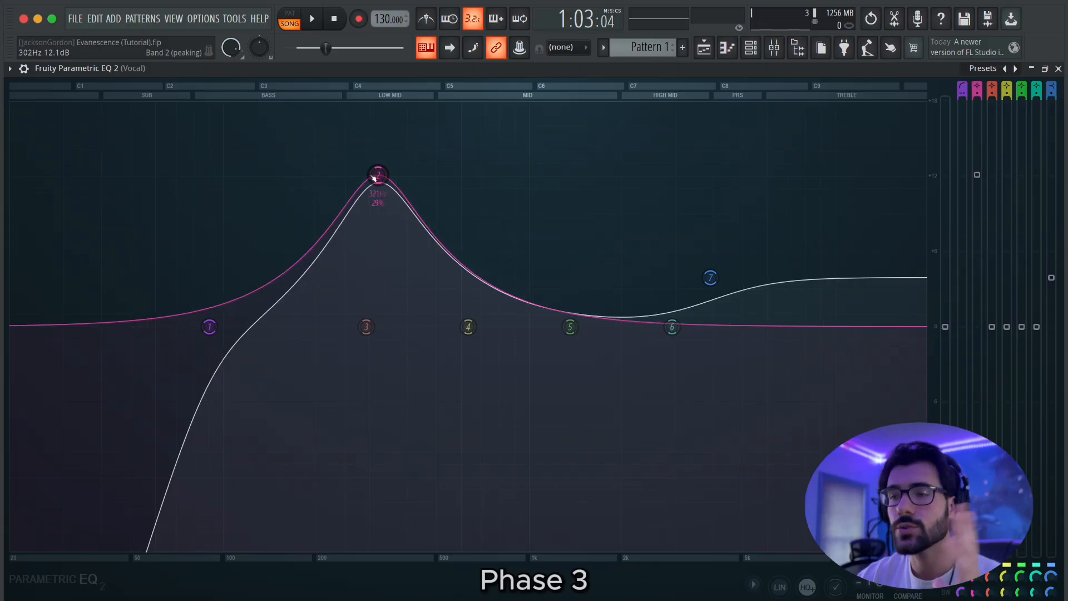
{"action": "scroll", "coordinate": [375, 177], "scroll_direction": "down", "scroll_amount": 5}
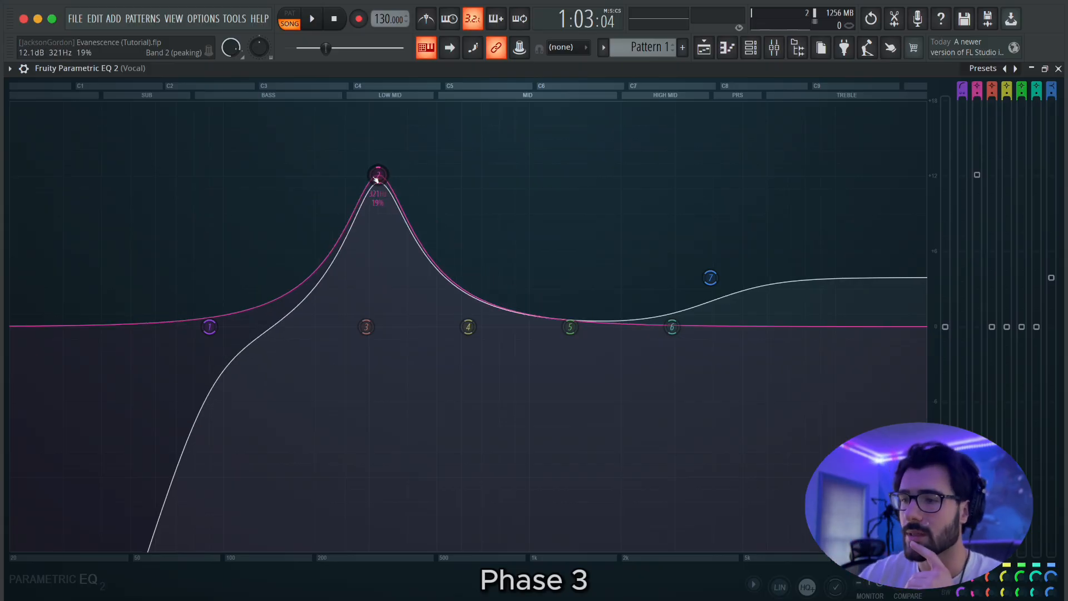
{"action": "mouse_move", "coordinate": [374, 177]}
{"action": "left_mouse_down"}
{"action": "mouse_move", "coordinate": [337, 161]}
{"action": "mouse_move", "coordinate": [633, 170]}
{"action": "mouse_move", "coordinate": [359, 176]}
{"action": "left_mouse_up"}
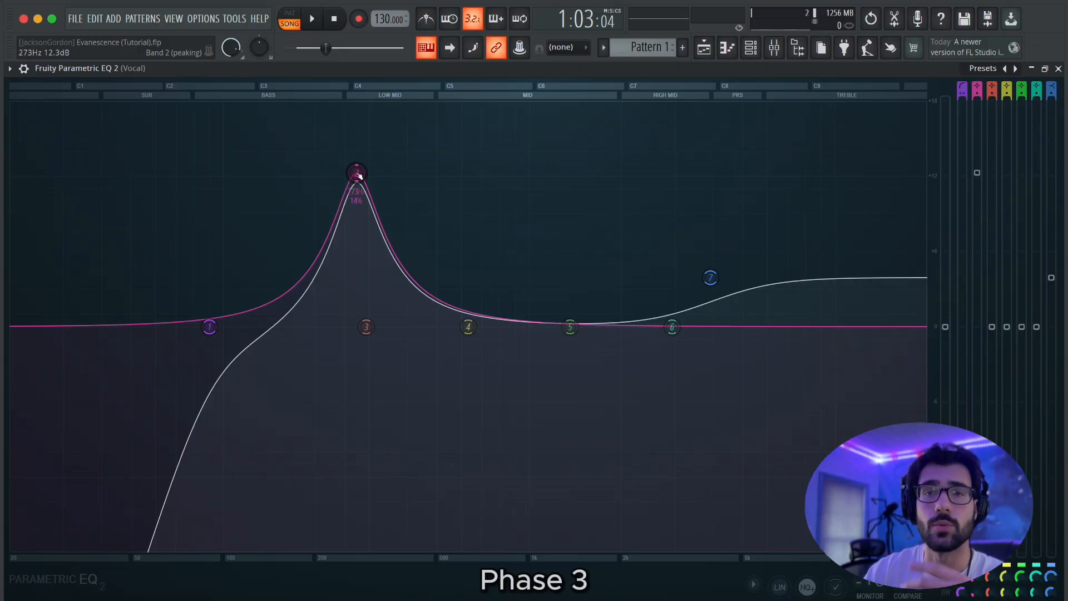
{"action": "scroll", "coordinate": [359, 175], "scroll_direction": "up", "scroll_amount": 3}
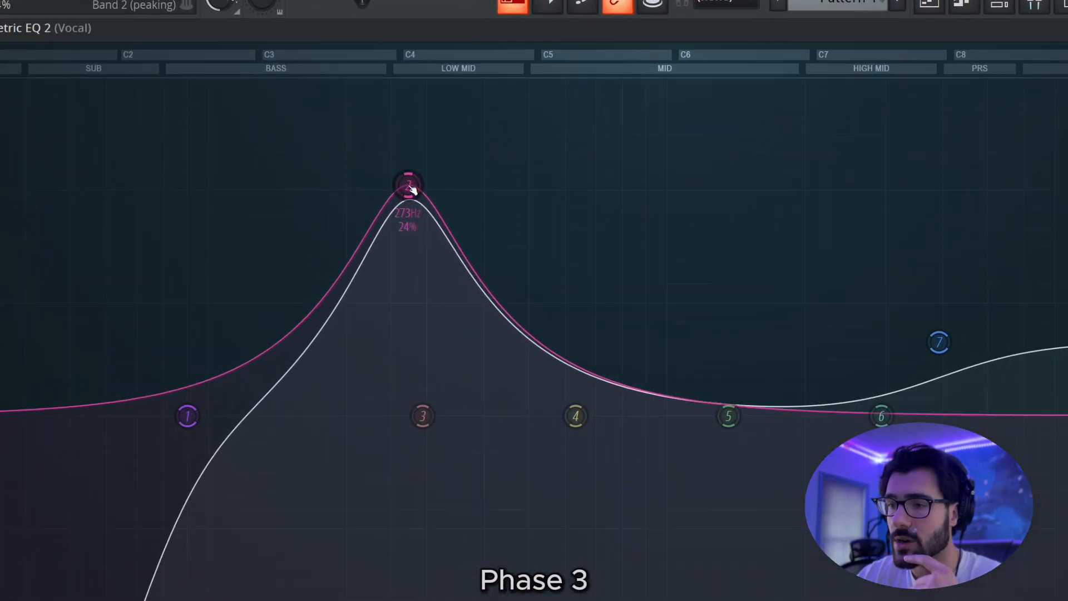
{"action": "scroll", "coordinate": [472, 202], "scroll_direction": "up", "scroll_amount": 1}
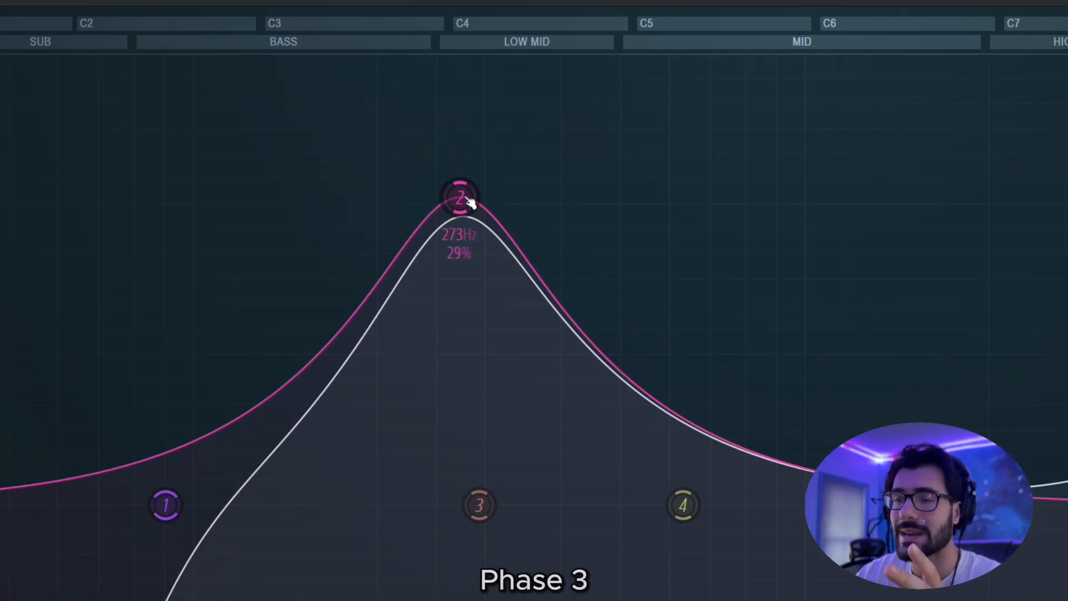
{"action": "left_click_drag", "start_coordinate": [469, 201], "coordinate": [364, 186]}
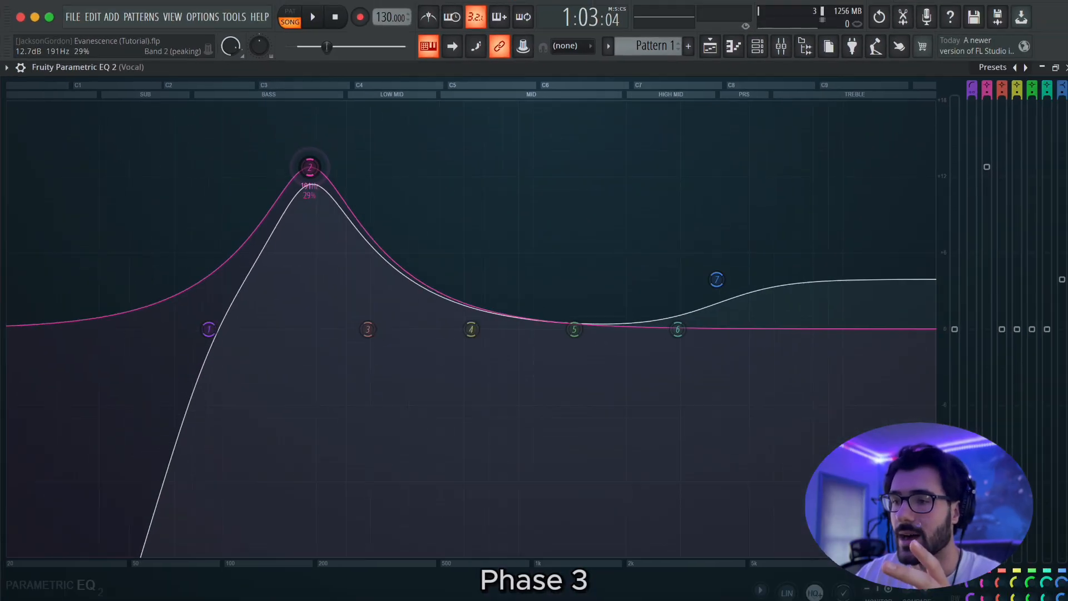
{"action": "left_click_drag", "start_coordinate": [309, 167], "coordinate": [393, 167]}
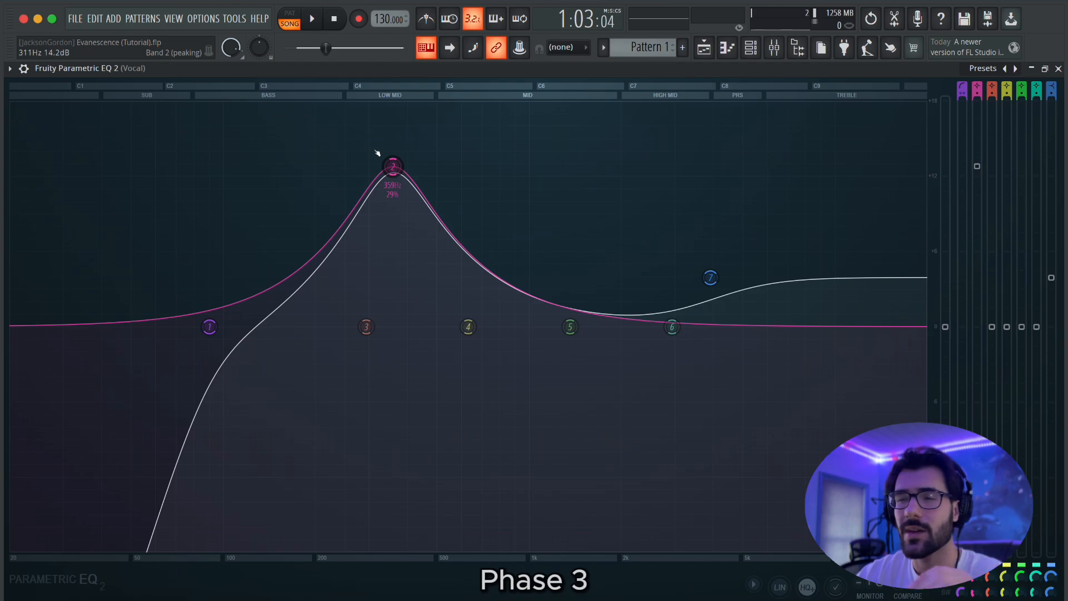
Try cutting peaking band 2 by about 2 dB at 370 Hz, and band 4 by about 1.5 dB after sweeping it boosted
{"action": "left_click_drag", "start_coordinate": [377, 153], "coordinate": [397, 167]}
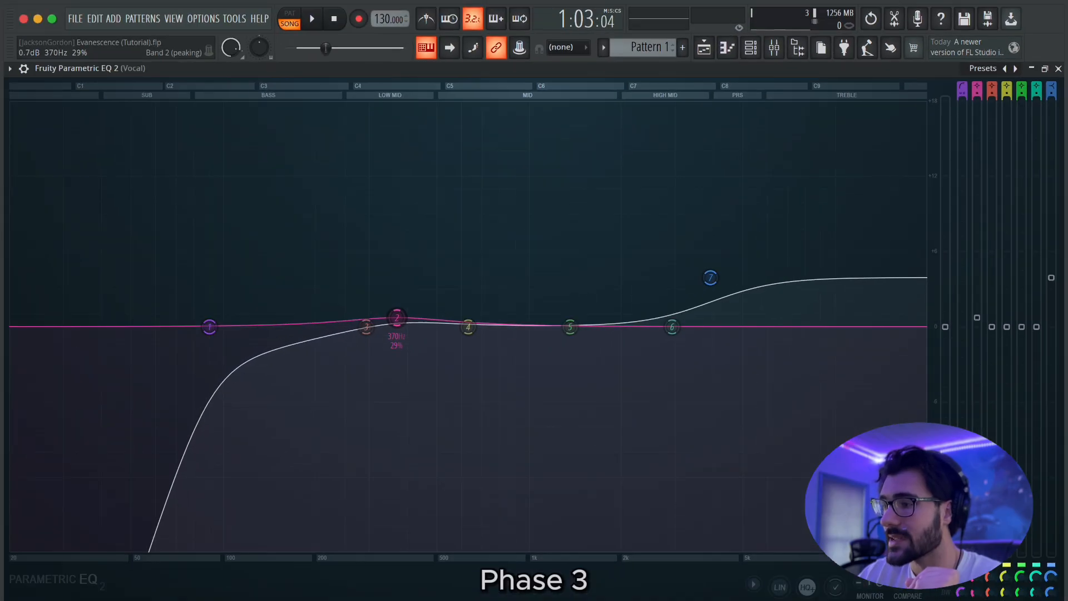
{"action": "left_click_drag", "start_coordinate": [977, 317], "coordinate": [978, 348]}
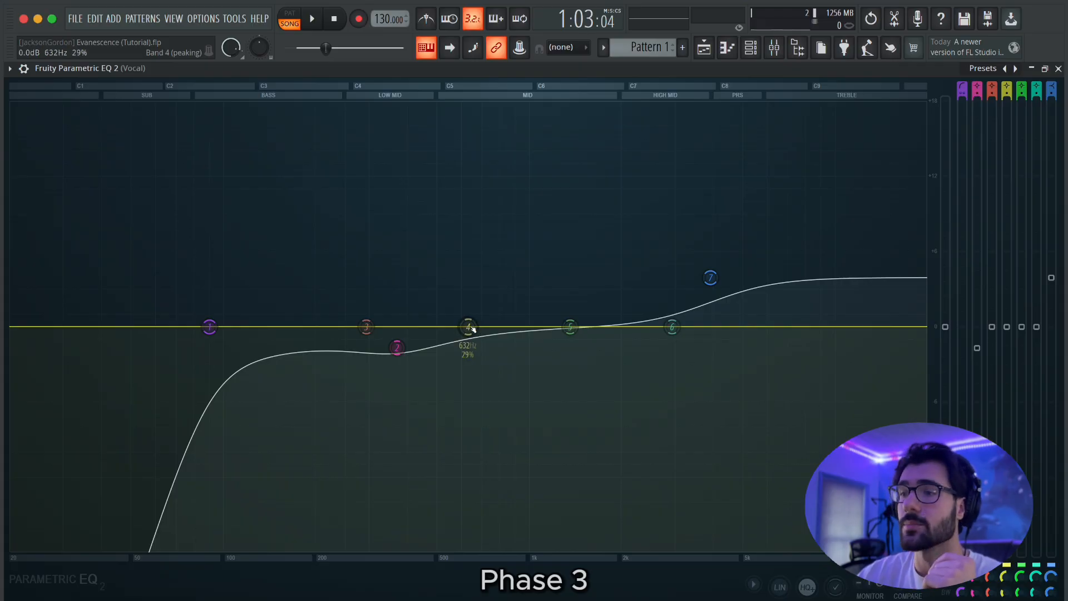
{"action": "left_click_drag", "start_coordinate": [472, 328], "coordinate": [622, 160]}
{"action": "left_click_drag", "start_coordinate": [1007, 165], "coordinate": [1008, 345]}
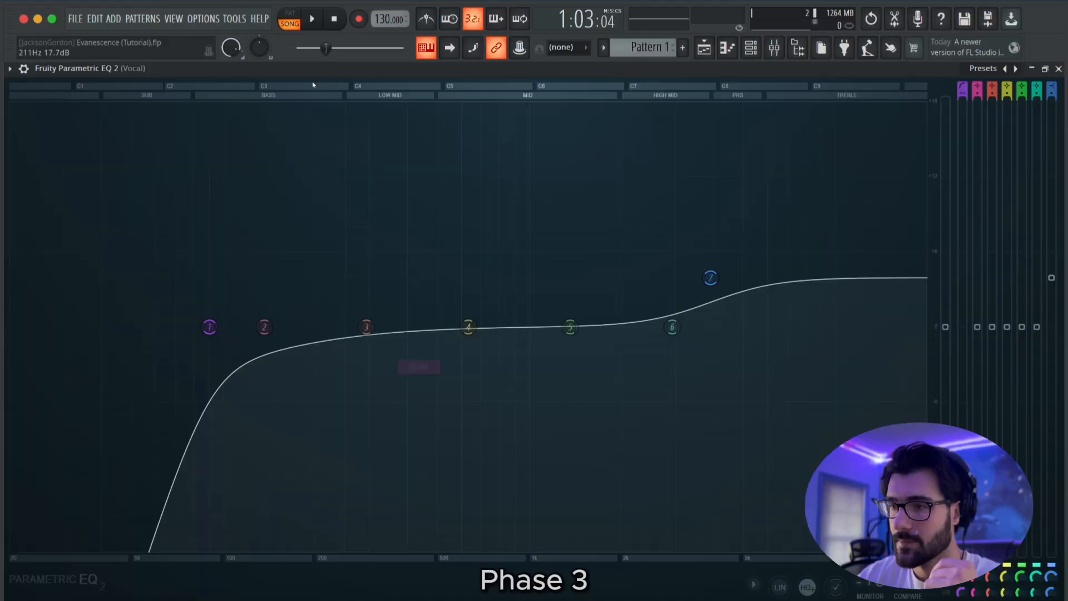
Sweep boosted band 2 during playback to 148 Hz at 24% bandwidth, stop playback, and cut the band by about 2 dB
{"action": "left_click", "coordinate": [315, 19]}
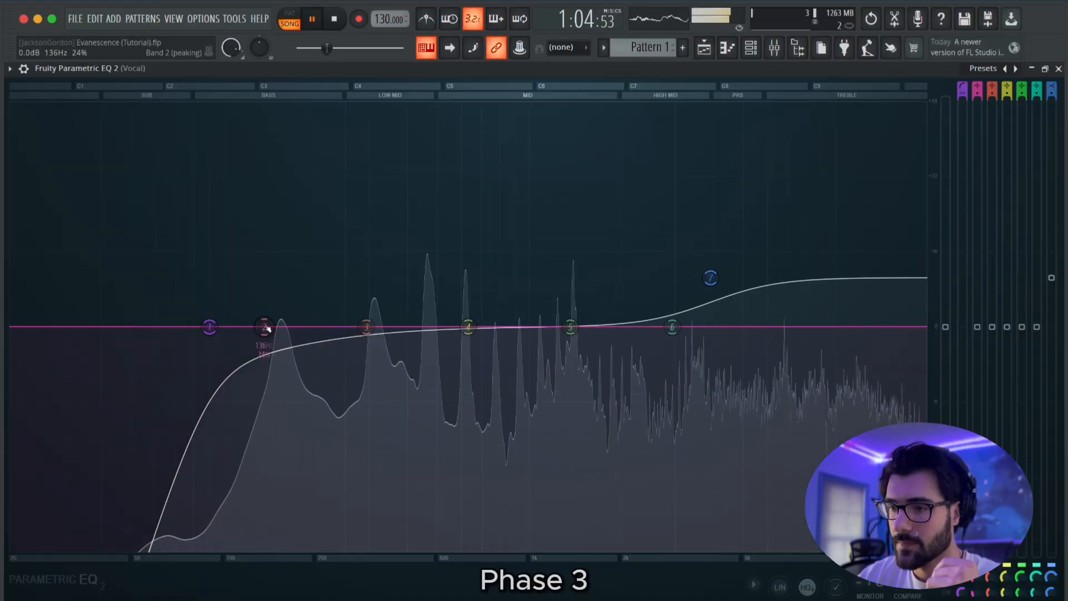
{"action": "left_click_drag", "start_coordinate": [264, 326], "coordinate": [275, 178]}
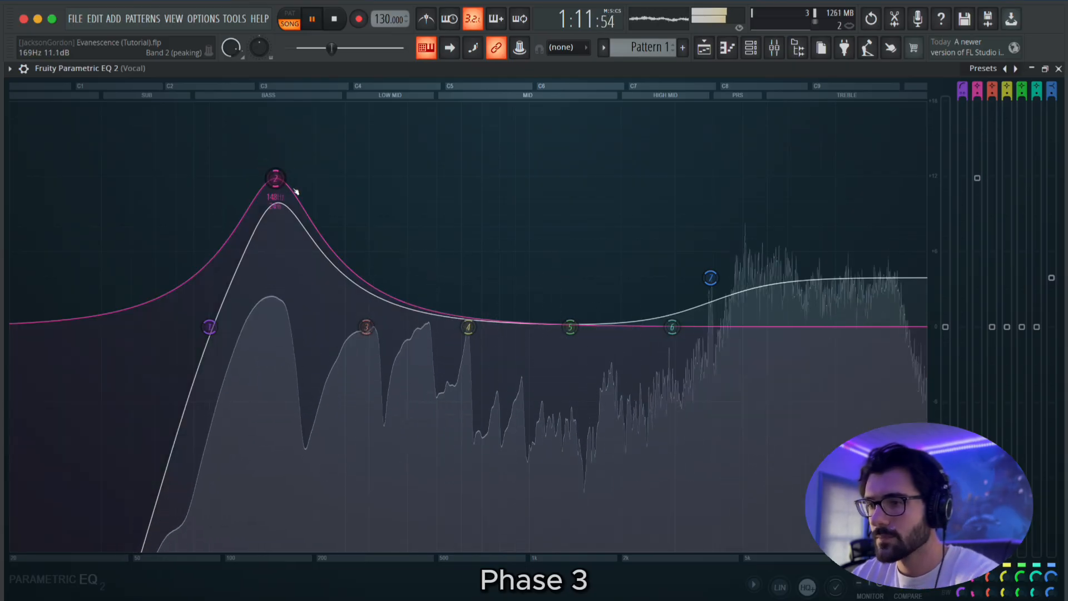
{"action": "key", "text": "space"}
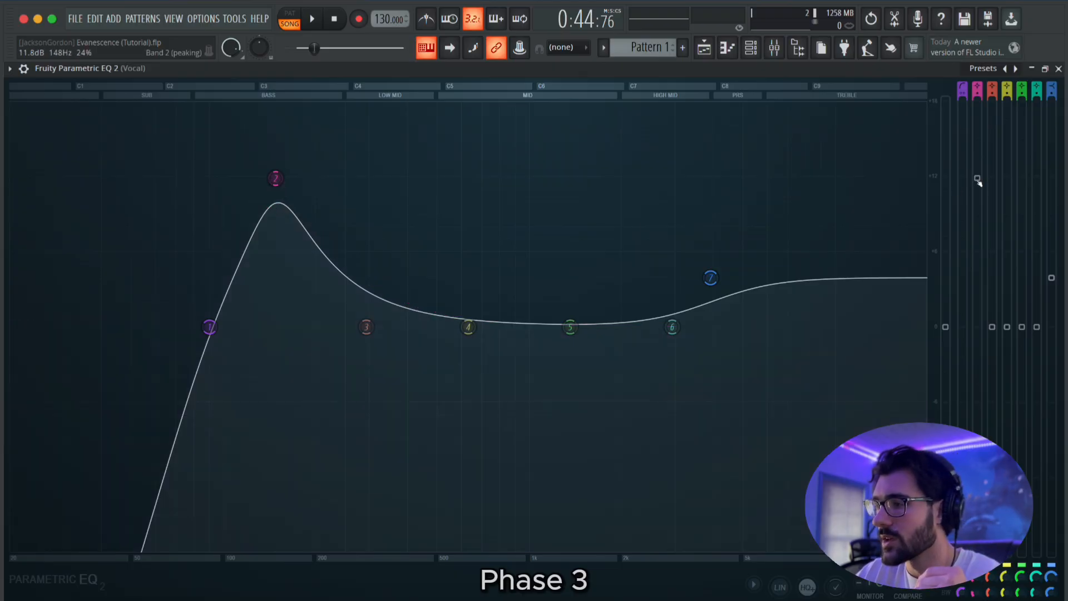
{"action": "left_click_drag", "start_coordinate": [978, 181], "coordinate": [978, 350]}
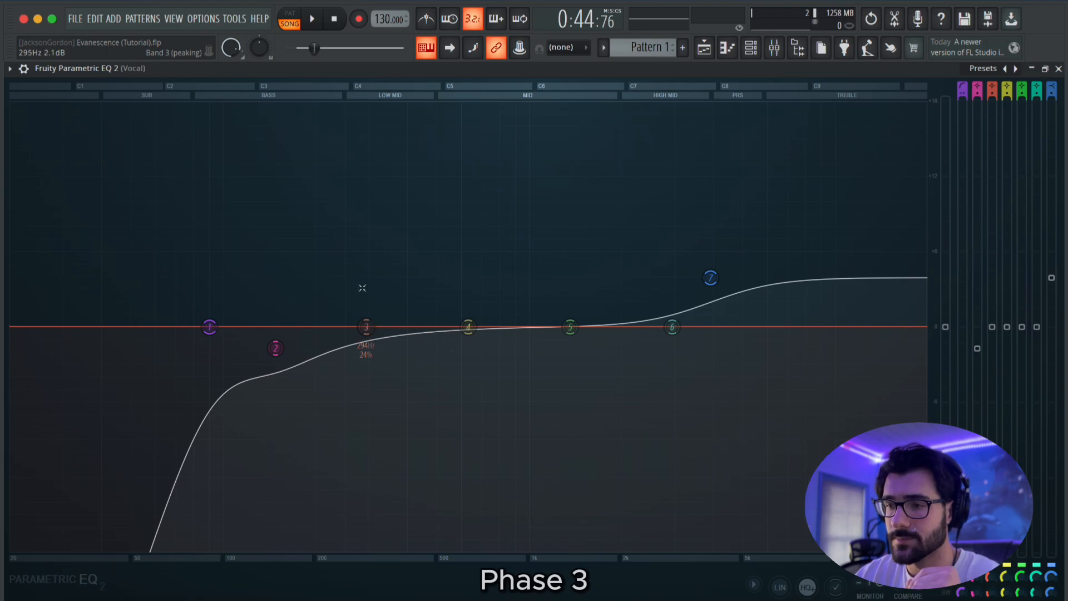
Sweep boosted band 3 during playback to about 319 Hz at 24% bandwidth, stop playback, and cut the band by about 1.5 dB
{"action": "left_click", "coordinate": [312, 19]}
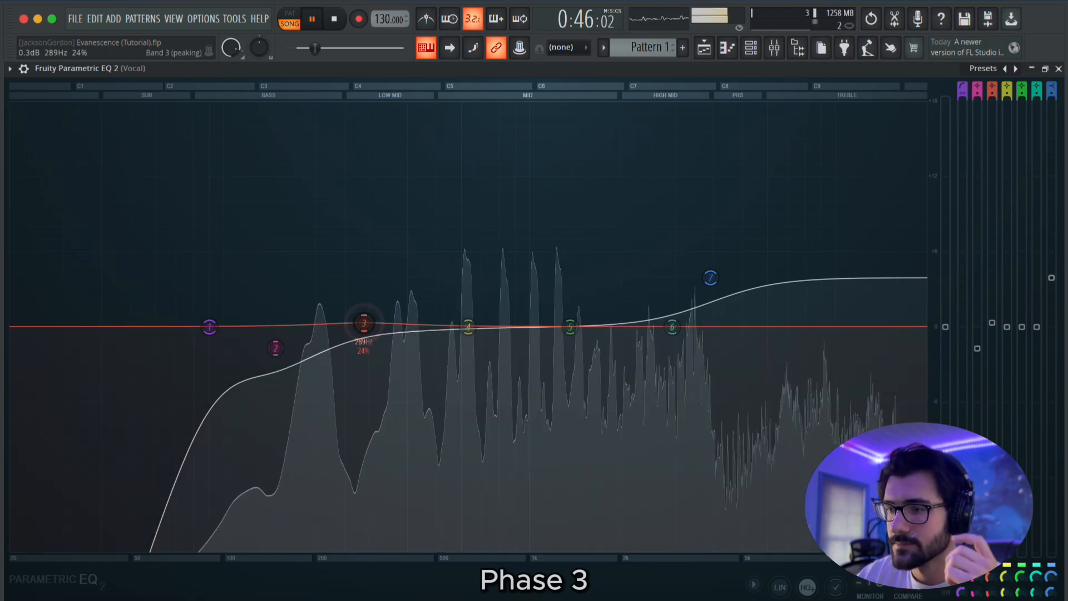
{"action": "left_click_drag", "start_coordinate": [367, 327], "coordinate": [378, 173]}
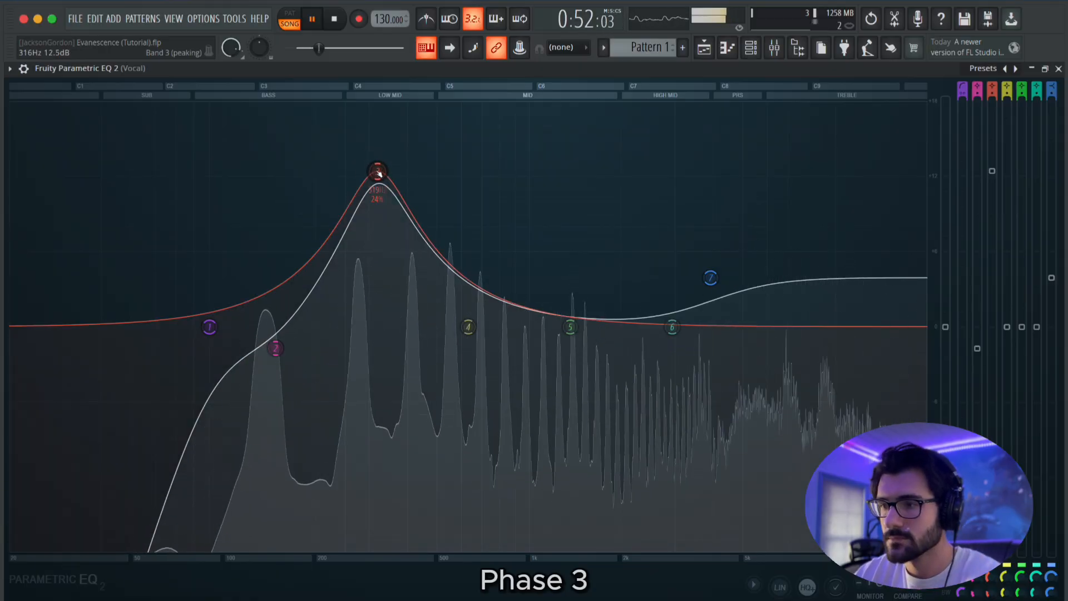
{"action": "key", "text": "space"}
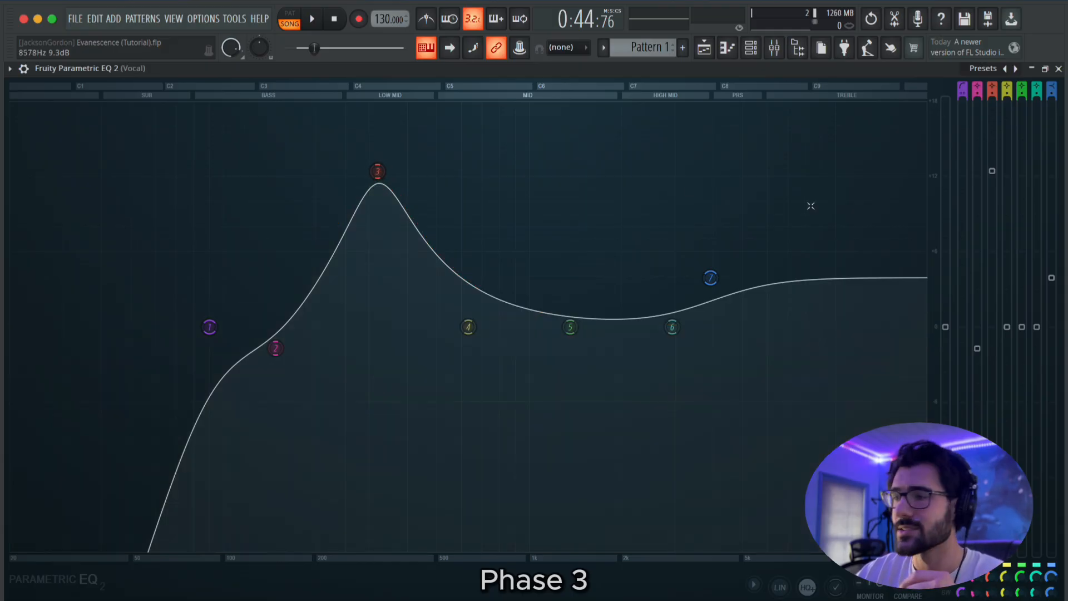
{"action": "left_click_drag", "start_coordinate": [992, 174], "coordinate": [992, 328]}
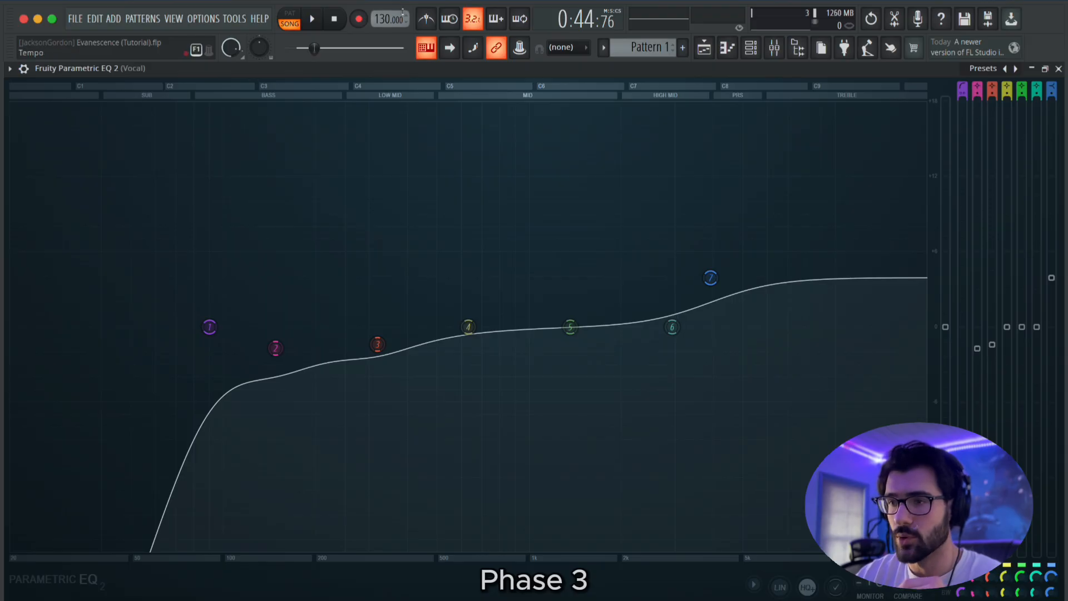
Audition boosted band 4 at about 600 Hz, stop playback, and cut the band by about 1.5 dB
{"action": "left_click", "coordinate": [313, 23]}
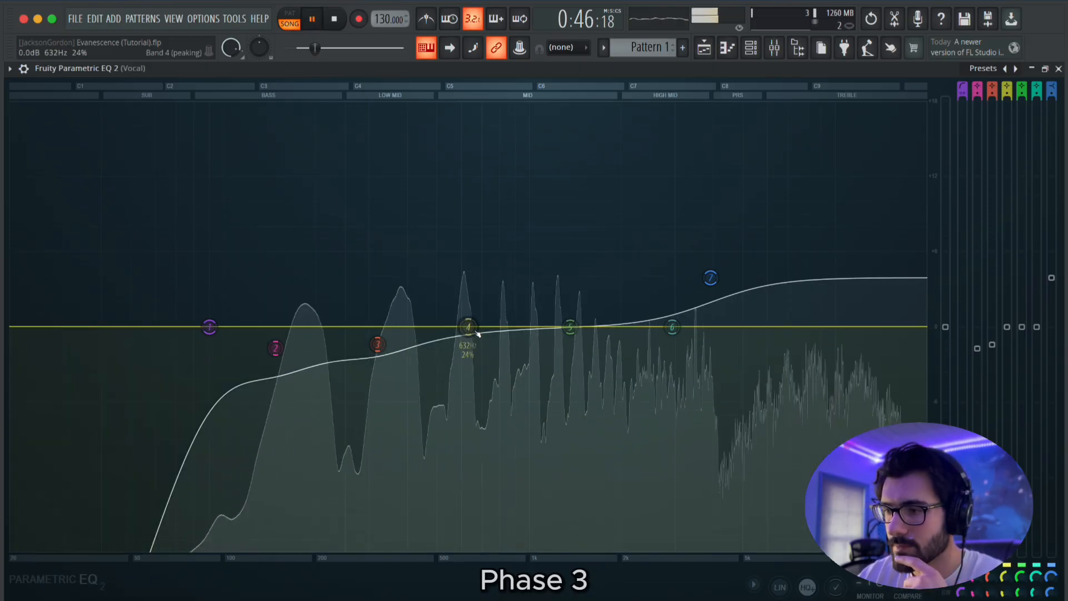
{"action": "left_click_drag", "start_coordinate": [467, 326], "coordinate": [463, 160]}
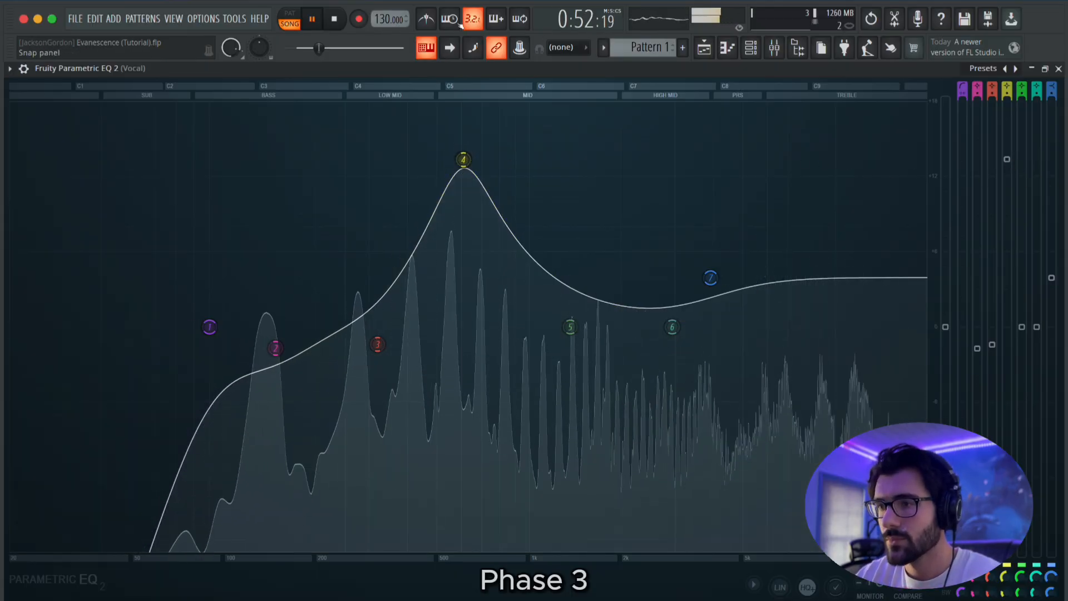
{"action": "left_click", "coordinate": [325, 27]}
{"action": "left_click_drag", "start_coordinate": [463, 160], "coordinate": [463, 313]}
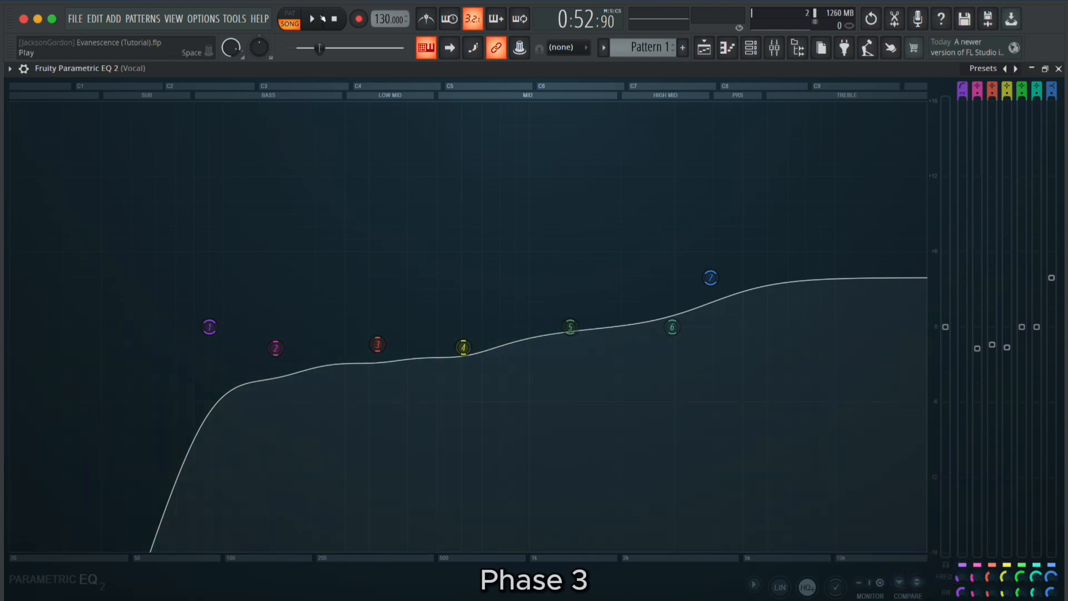
Sweep boosted band 5 during playback to 1482 Hz at 19% bandwidth, stop playback, and cut the band by about 1 dB
{"action": "key", "text": "space"}
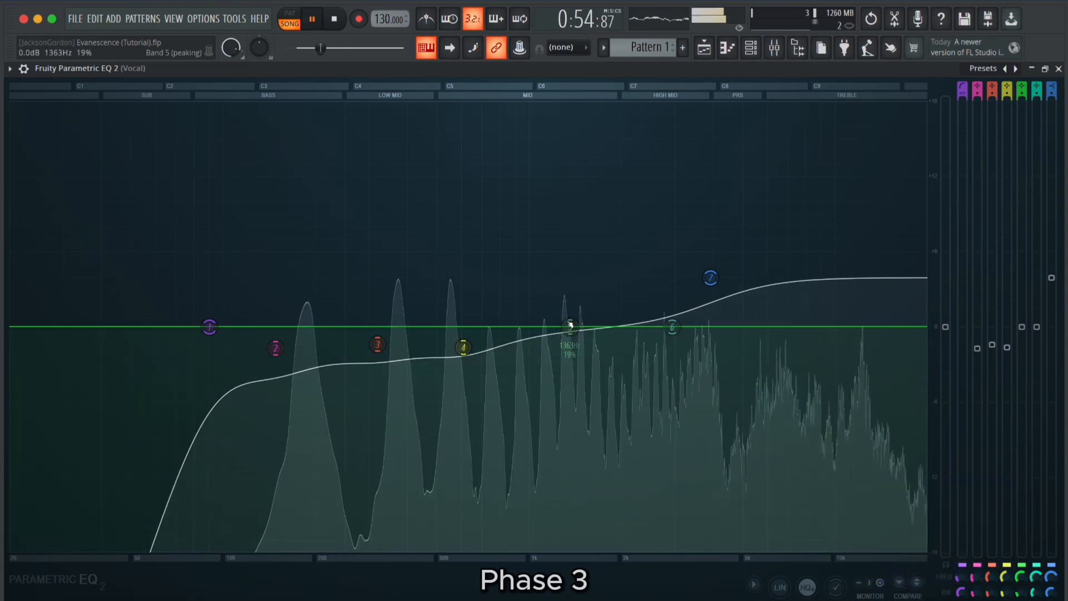
{"action": "left_click_drag", "start_coordinate": [570, 325], "coordinate": [572, 177]}
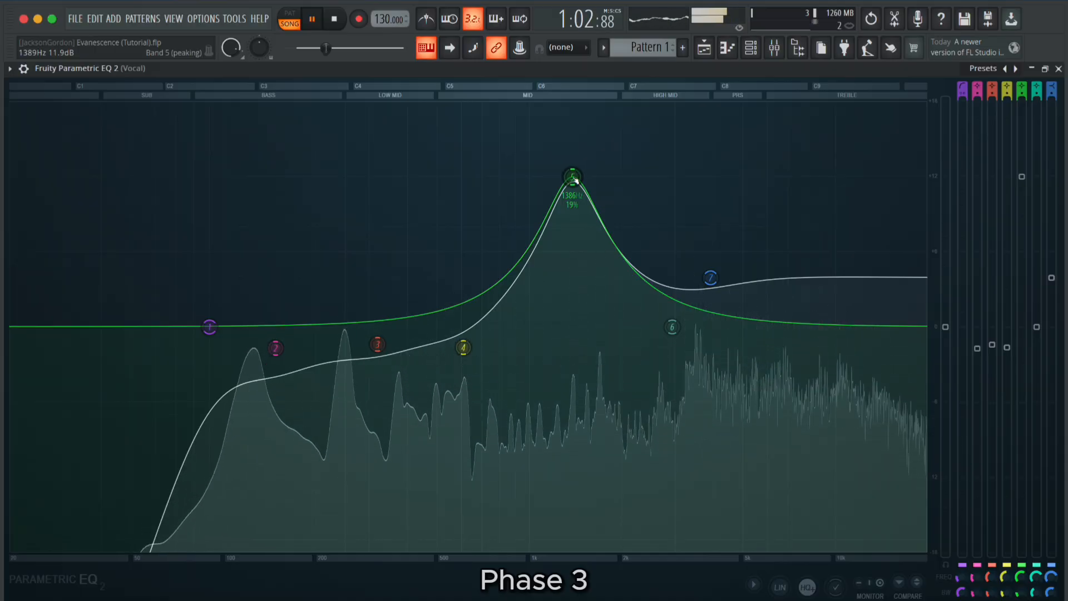
{"action": "left_click_drag", "start_coordinate": [575, 178], "coordinate": [582, 179]}
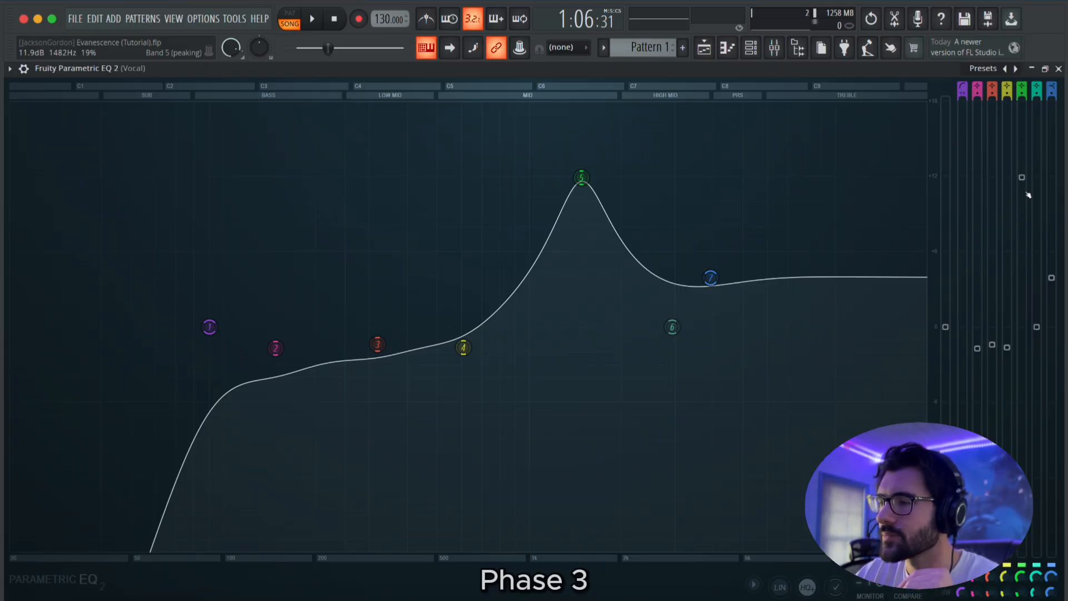
{"action": "left_click_drag", "start_coordinate": [1023, 179], "coordinate": [1023, 281]}
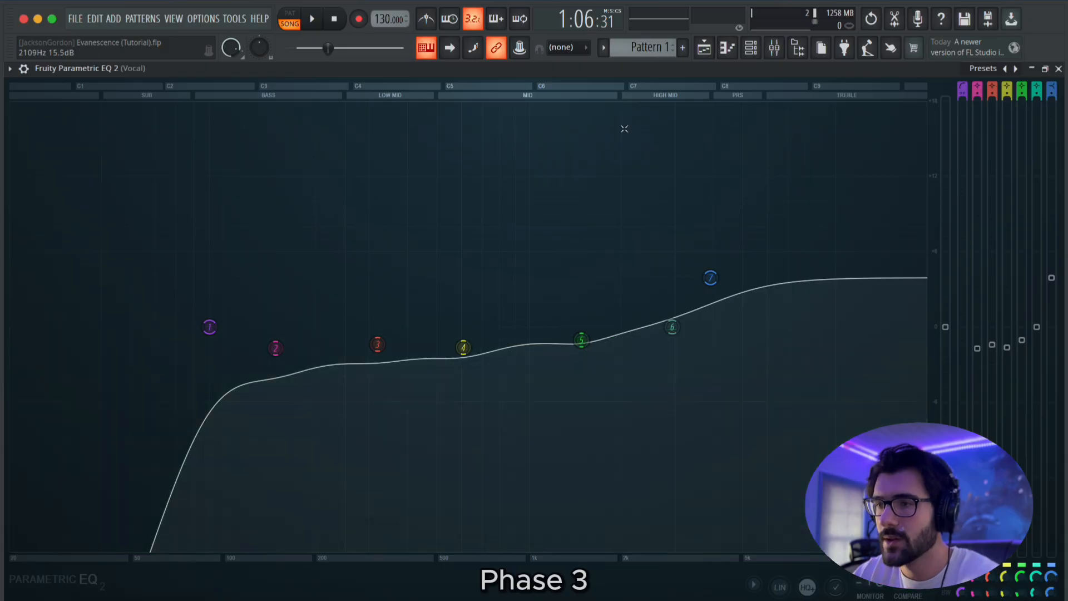
Sweep boosted band 6 at 19% bandwidth during playback, cut it by about 1.3 dB near 900 Hz, and stop playback
{"action": "key", "text": "space"}
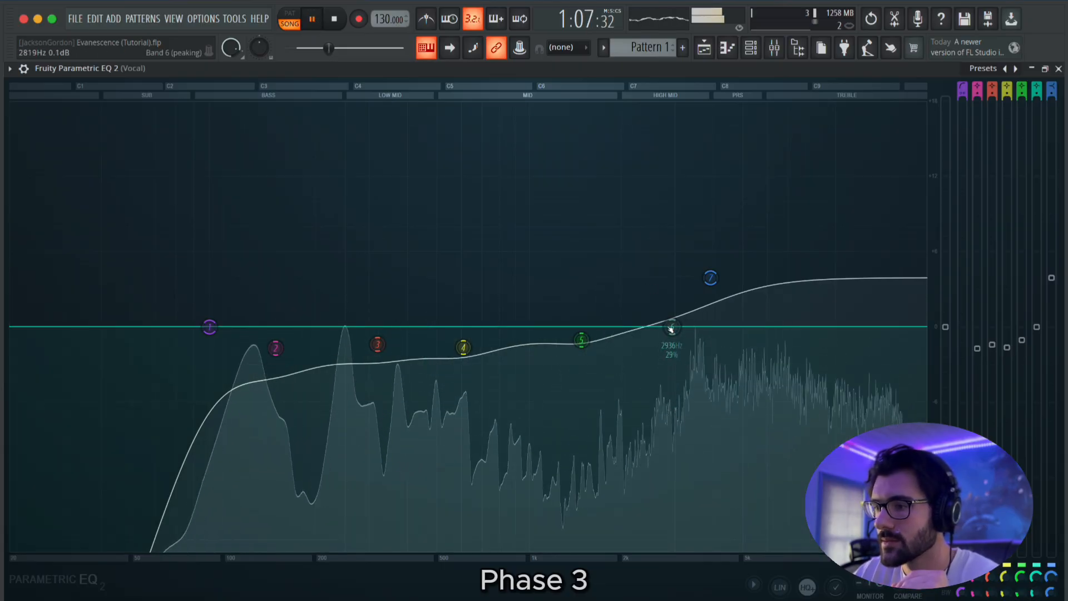
{"action": "left_click_drag", "start_coordinate": [671, 330], "coordinate": [698, 176]}
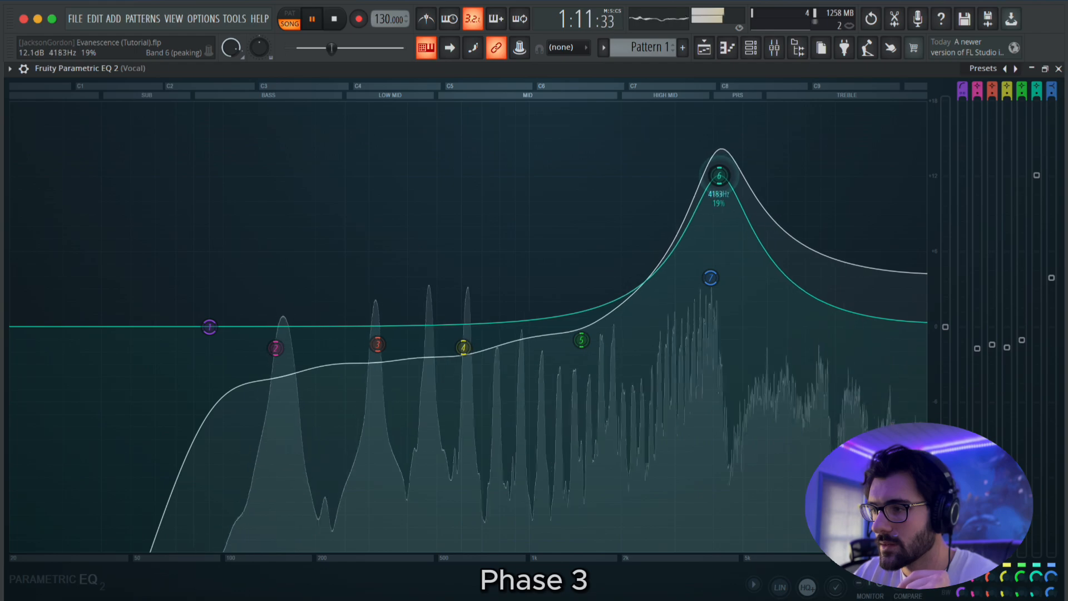
{"action": "left_click_drag", "start_coordinate": [735, 176], "coordinate": [517, 343]}
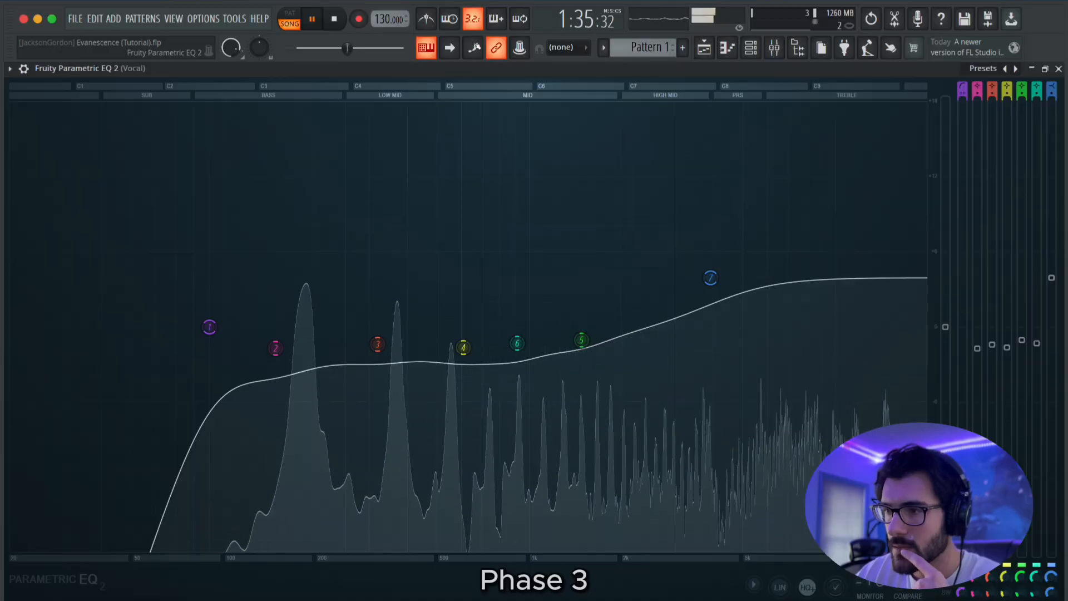
{"action": "left_click", "coordinate": [312, 19]}
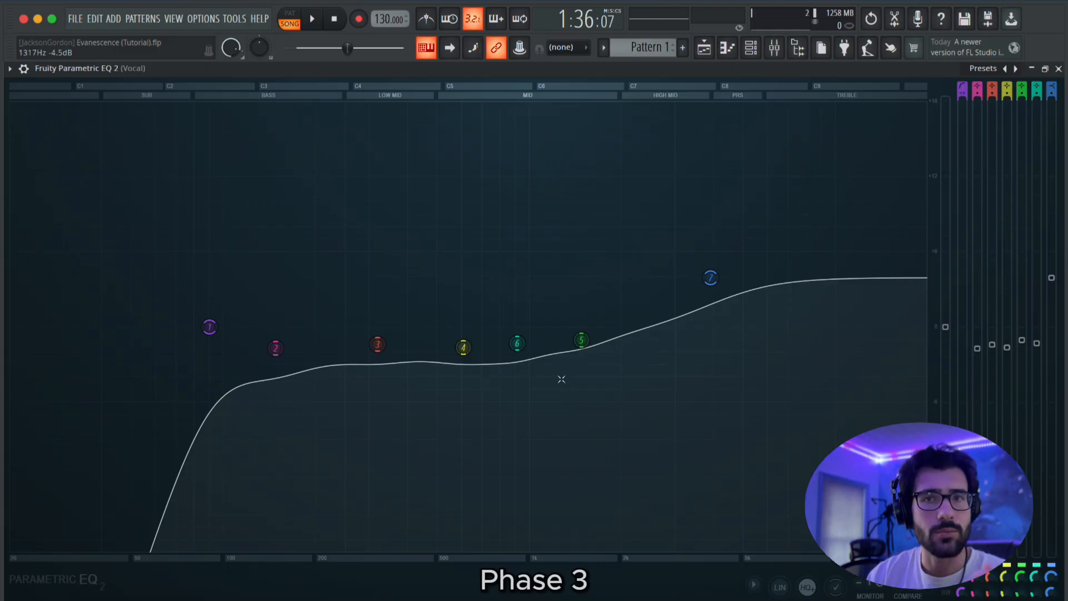
Close the equalizer and load a second Fruity Parametric EQ 2 into slot 3 of the Vocal mixer track
{"action": "left_click", "coordinate": [1059, 68]}
{"action": "left_click", "coordinate": [962, 160]}
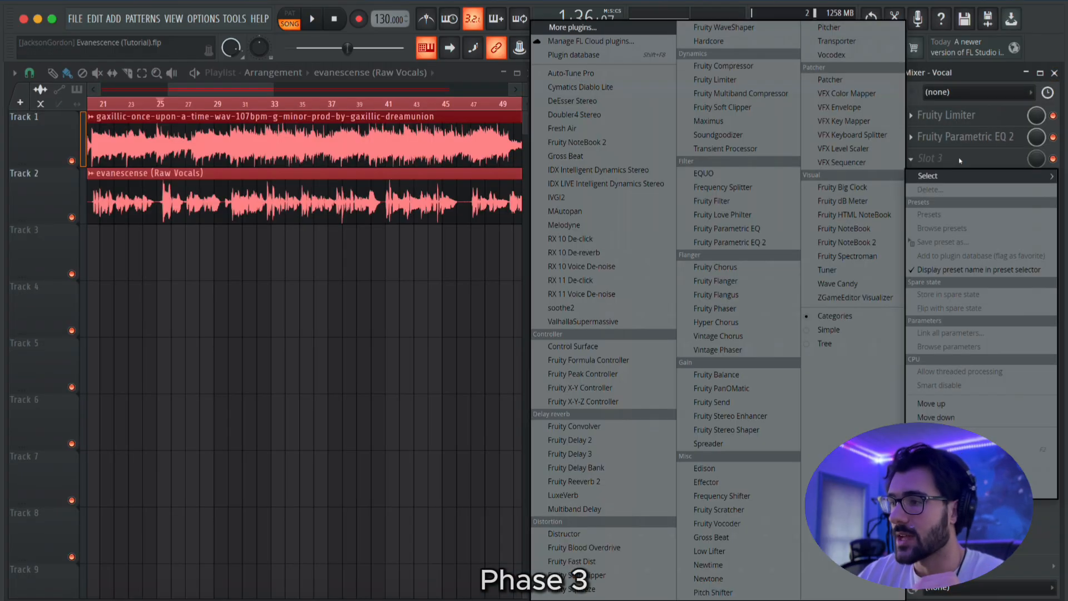
{"action": "left_click", "coordinate": [766, 247]}
{"action": "left_click", "coordinate": [612, 232]}
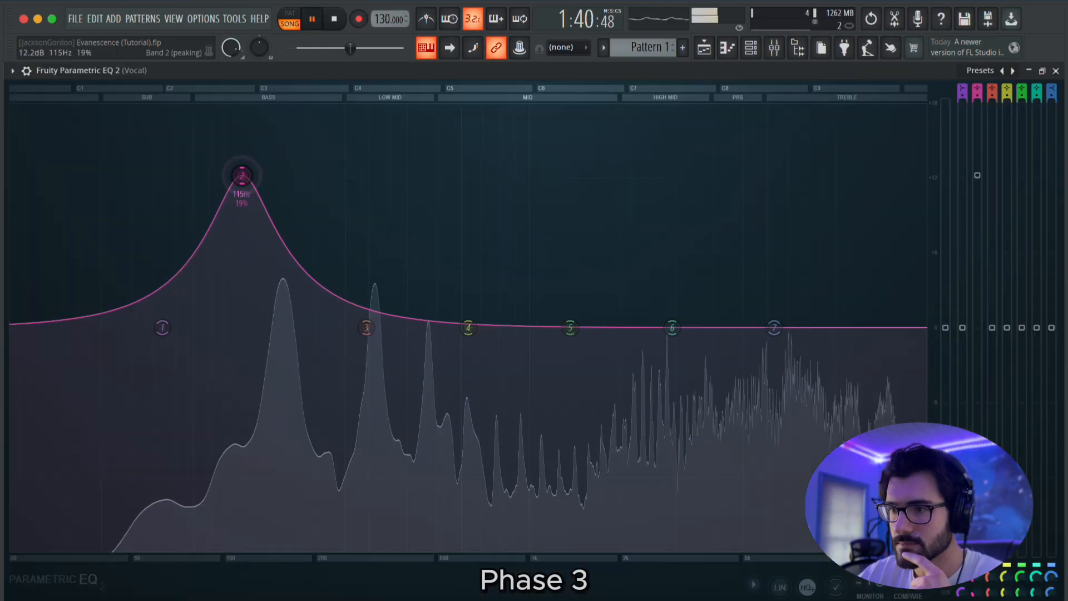
Sweep bands 2, 3 and 4 boosted, cutting them about 1.5 dB near 155 Hz, 1.4 dB near 350 Hz and 2.2 dB at 1122 Hz
{"action": "left_click_drag", "start_coordinate": [239, 174], "coordinate": [281, 174]}
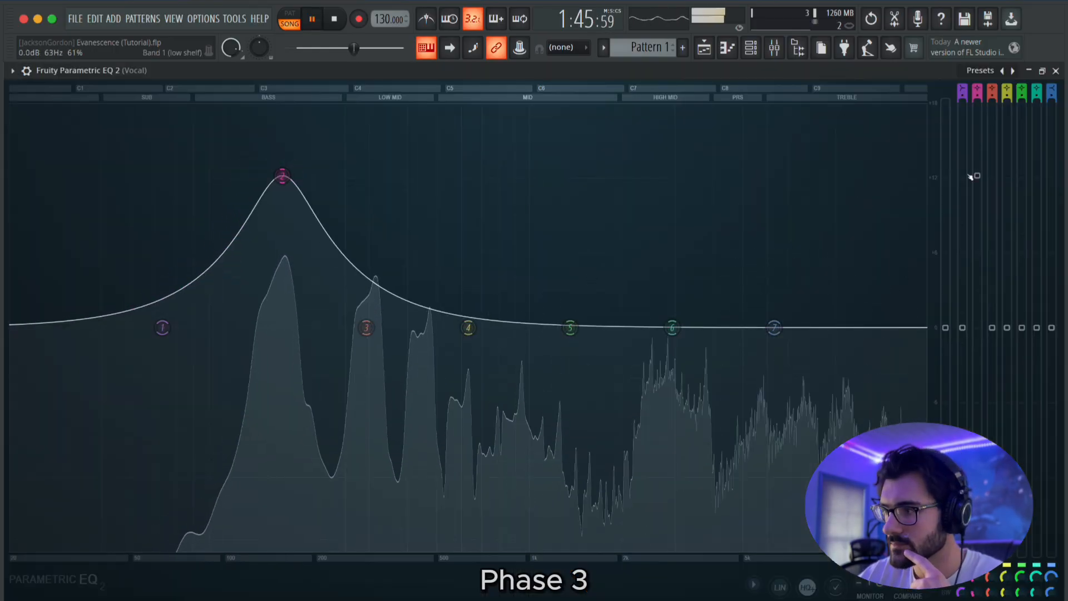
{"action": "left_click_drag", "start_coordinate": [282, 174], "coordinate": [282, 346]}
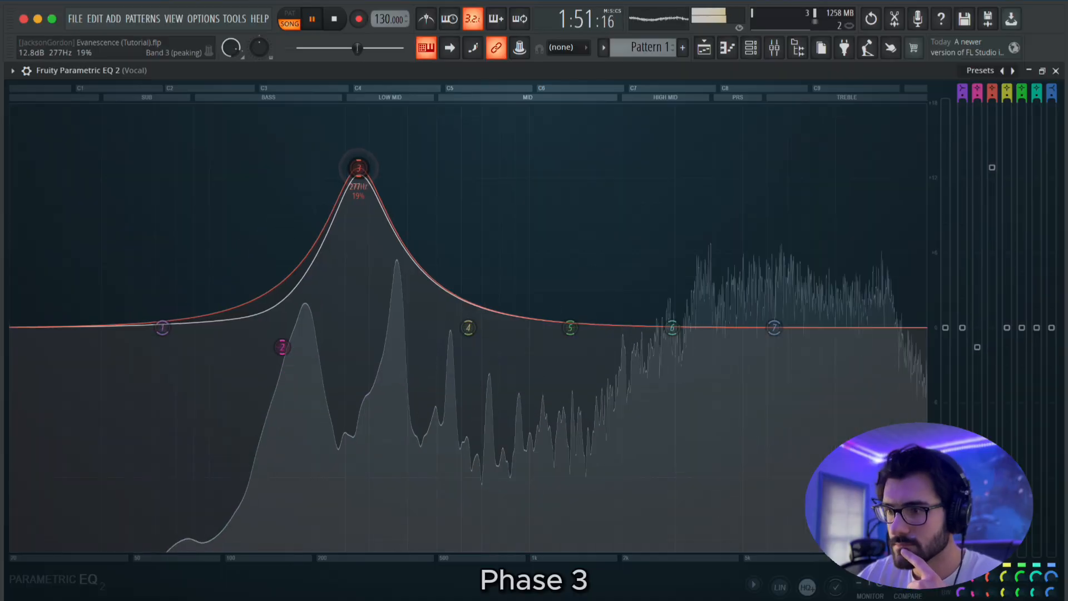
{"action": "left_click_drag", "start_coordinate": [360, 167], "coordinate": [365, 169]}
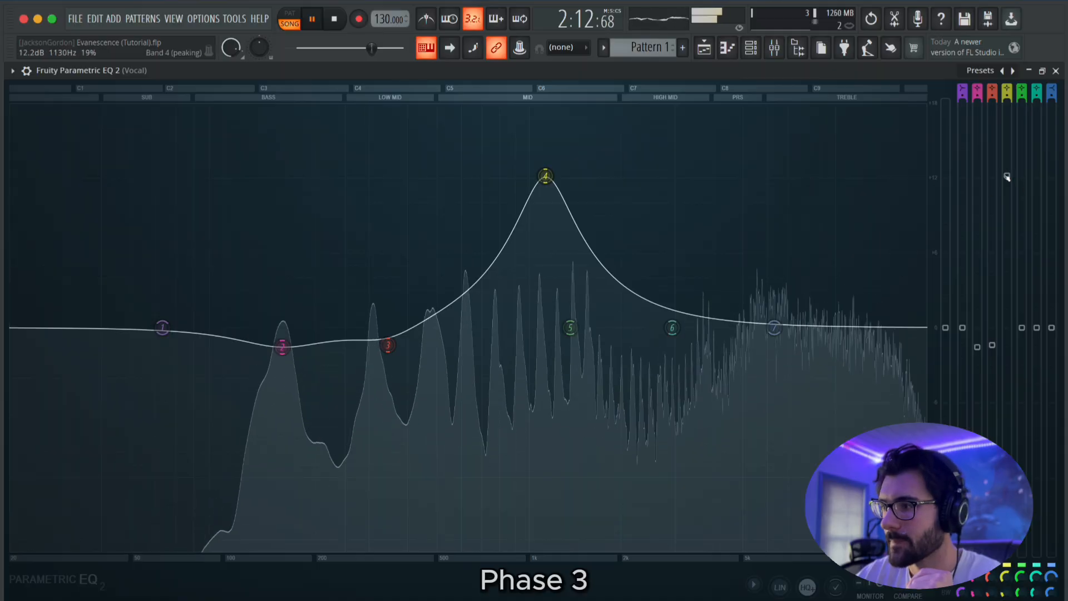
{"action": "left_click_drag", "start_coordinate": [1007, 177], "coordinate": [1007, 328]}
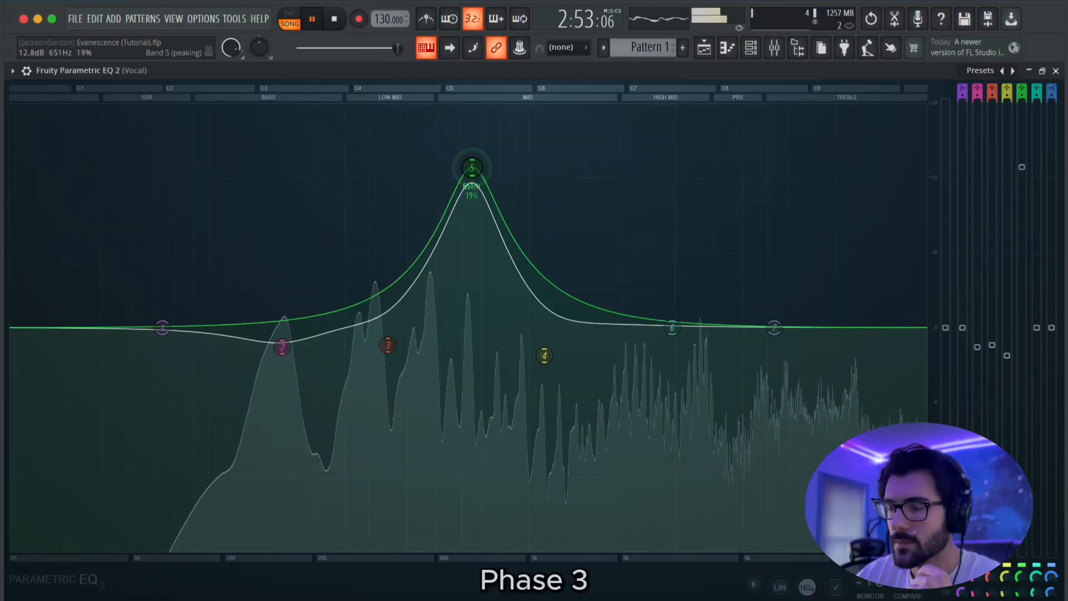
Sweep boosted bands 5 and 6 during playback and cut them by about 1.5 dB near 570 Hz and about 1.3 dB at 108 Hz
{"action": "left_click_drag", "start_coordinate": [473, 167], "coordinate": [454, 167]}
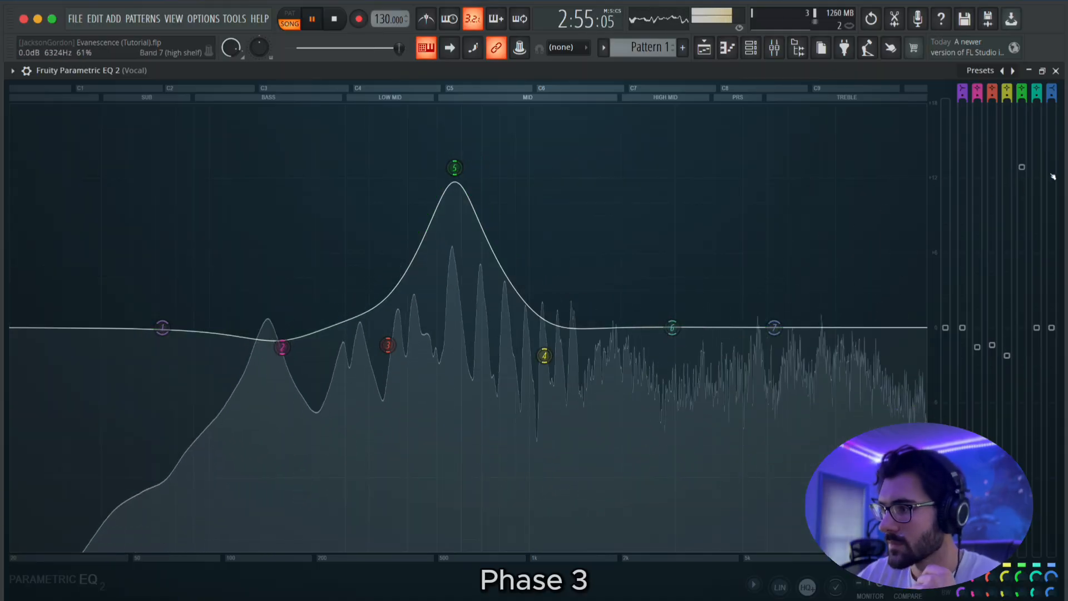
{"action": "left_click_drag", "start_coordinate": [1023, 171], "coordinate": [1022, 323]}
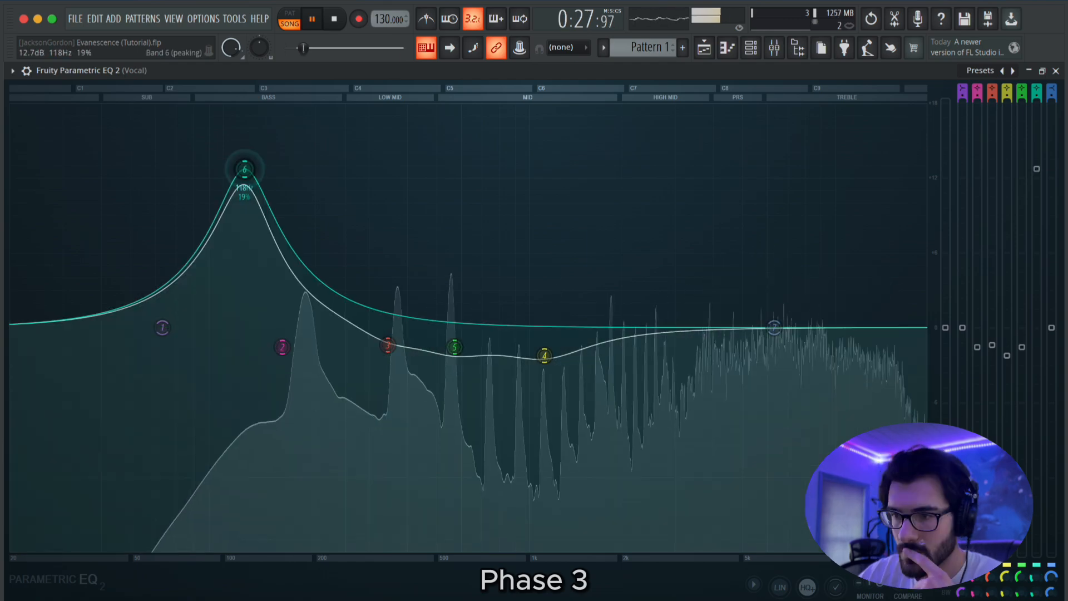
{"action": "left_click_drag", "start_coordinate": [245, 169], "coordinate": [234, 168]}
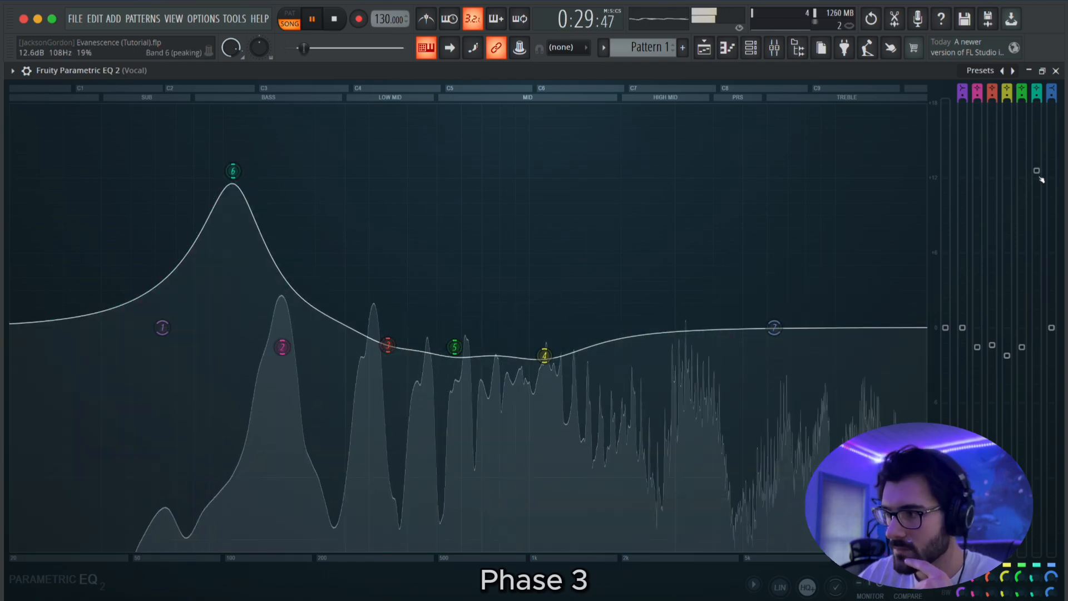
{"action": "left_click_drag", "start_coordinate": [1037, 169], "coordinate": [1037, 346]}
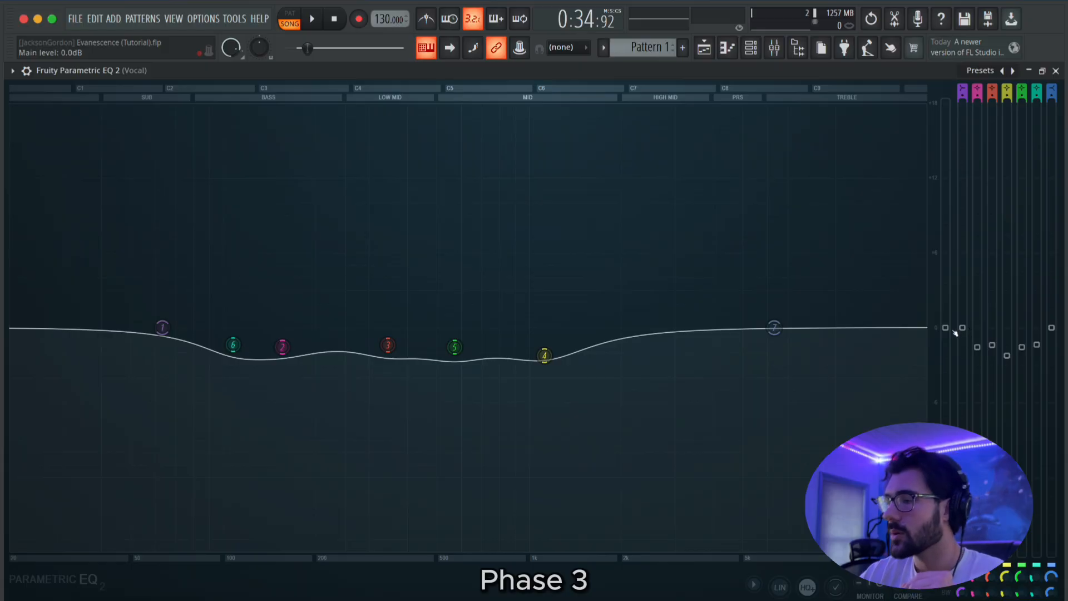
Raise the second equalizer's main level to about 3 dB and boost low shelf band 1 by 1.9 dB at 40 Hz
{"action": "left_click_drag", "start_coordinate": [945, 328], "coordinate": [946, 314]}
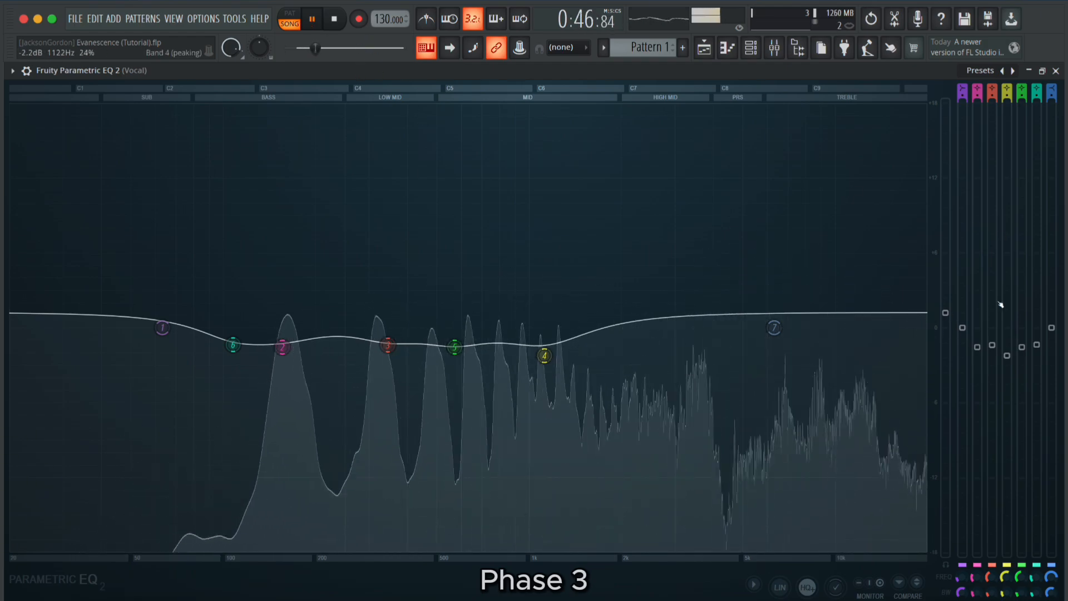
{"action": "left_click_drag", "start_coordinate": [946, 313], "coordinate": [945, 296]}
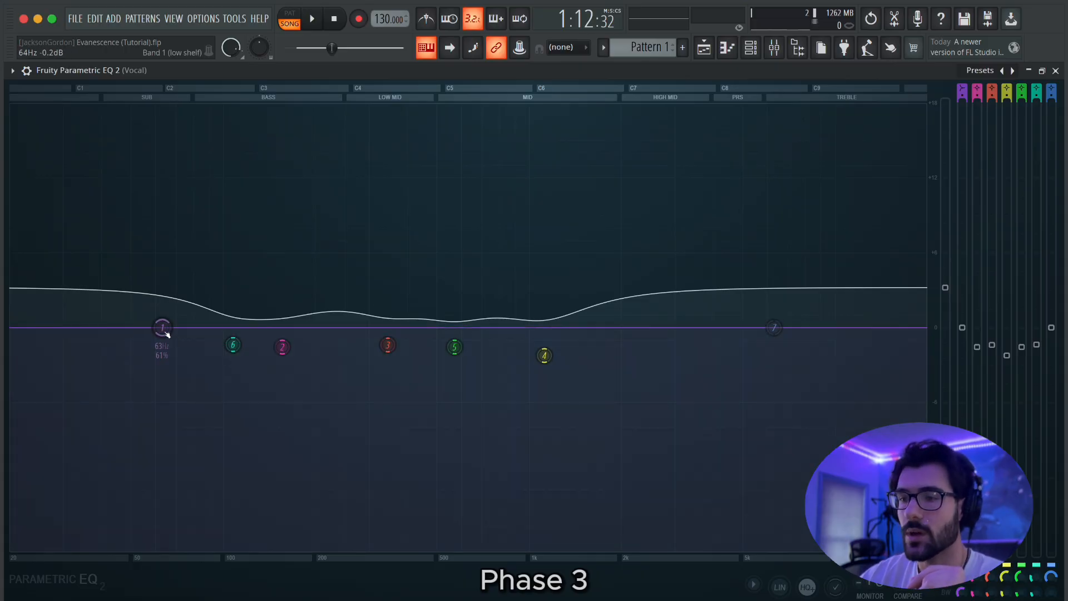
{"action": "left_click_drag", "start_coordinate": [165, 335], "coordinate": [104, 306]}
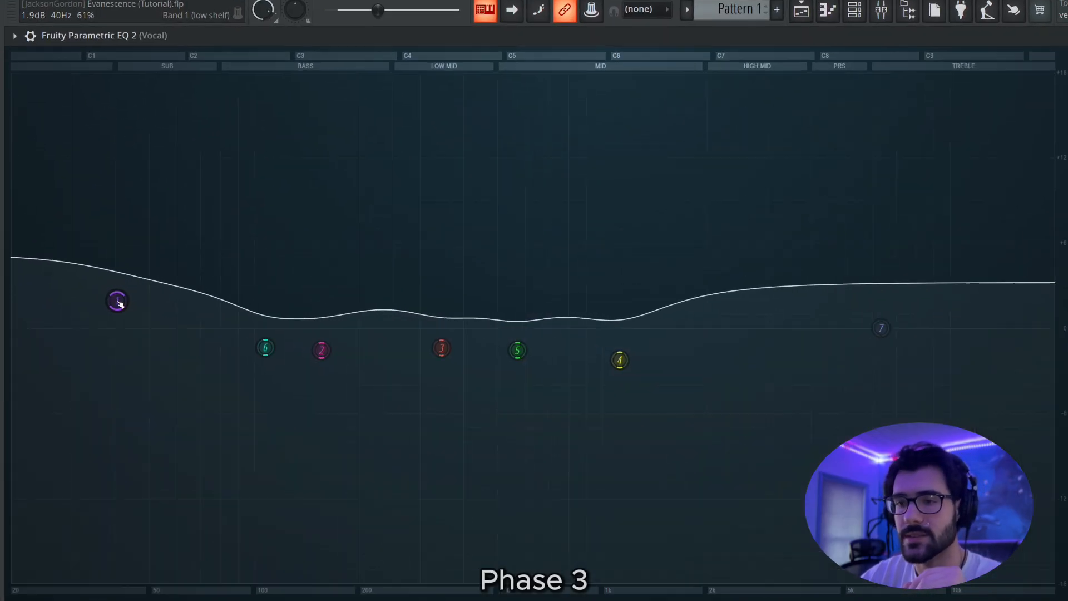
Change band 1 to a peaking filter, narrow its bandwidth to 26%, and sweep it boosted by about 11 dB across the mids
{"action": "right_click", "coordinate": [119, 305]}
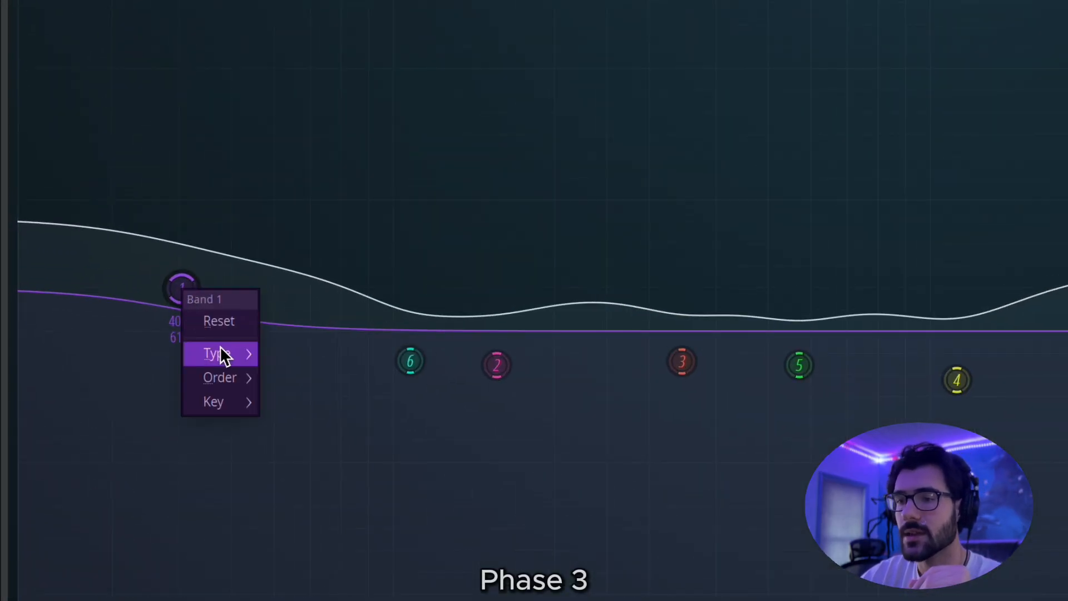
{"action": "mouse_move", "coordinate": [144, 346]}
{"action": "left_click", "coordinate": [323, 498]}
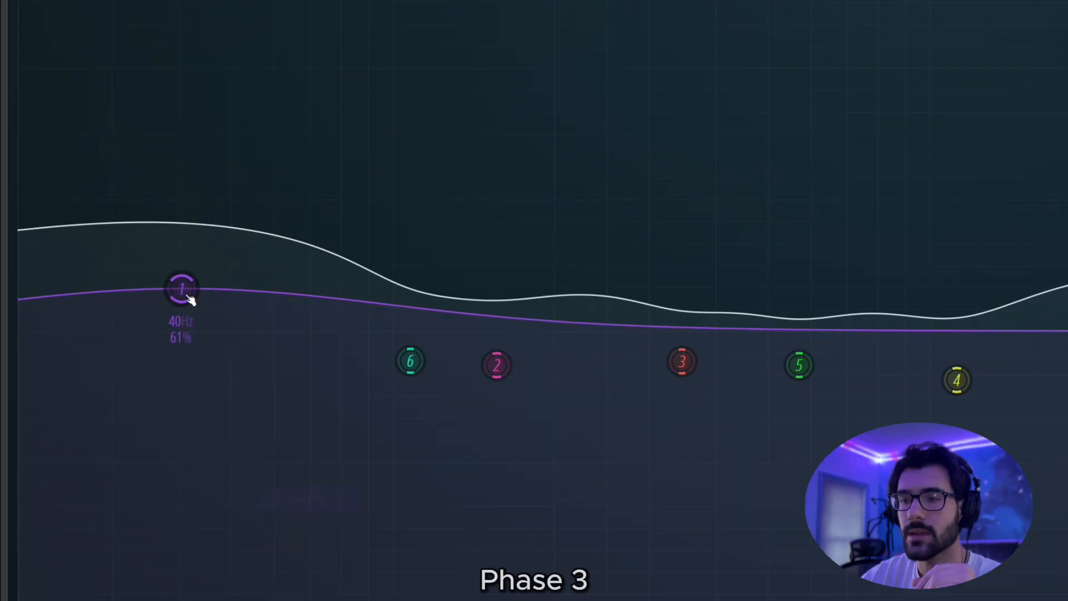
{"action": "scroll", "coordinate": [190, 297], "scroll_direction": "down", "scroll_amount": 6}
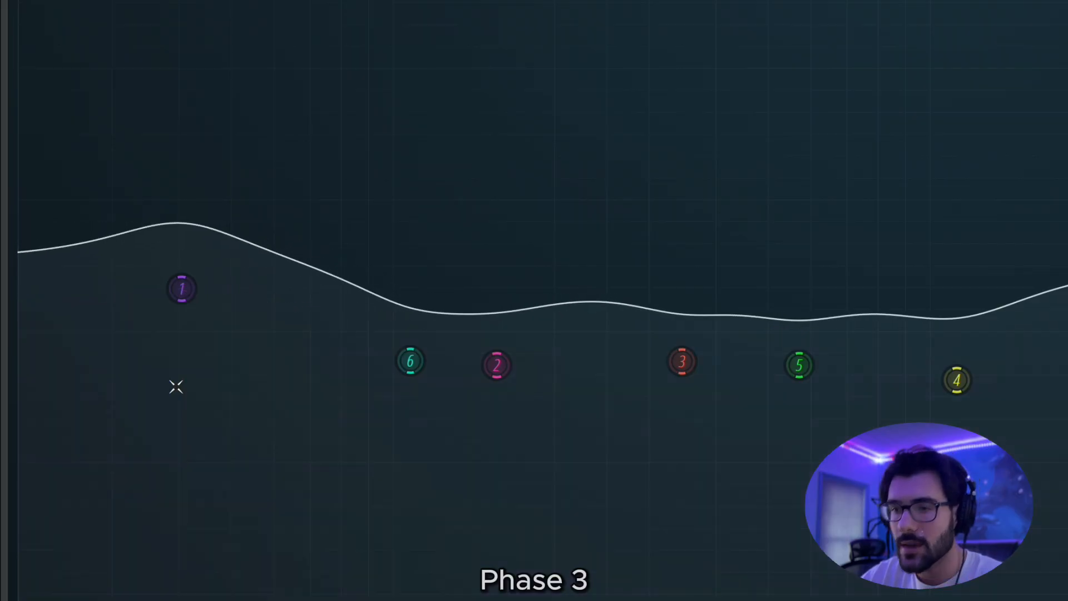
{"action": "scroll", "coordinate": [205, 293], "scroll_direction": "up", "scroll_amount": 1}
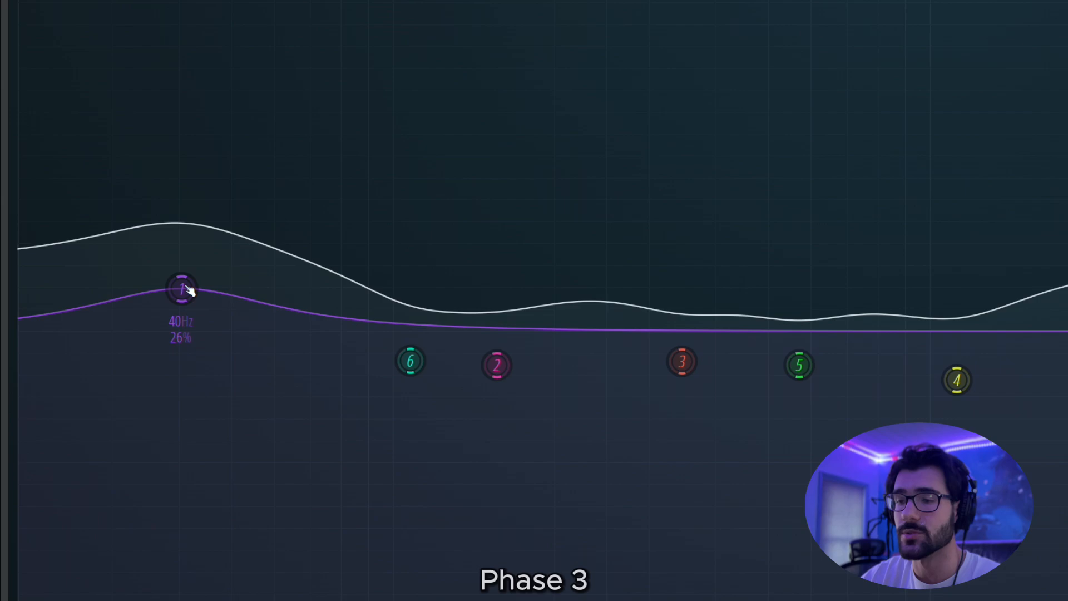
{"action": "left_click_drag", "start_coordinate": [189, 290], "coordinate": [799, 94]}
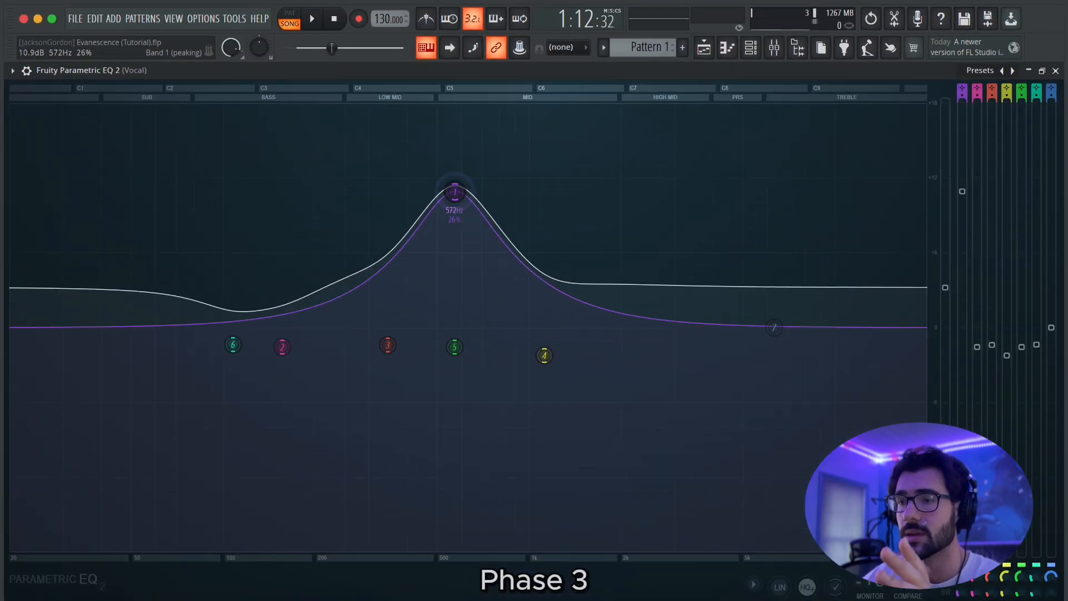
{"action": "left_click_drag", "start_coordinate": [454, 192], "coordinate": [157, 345]}
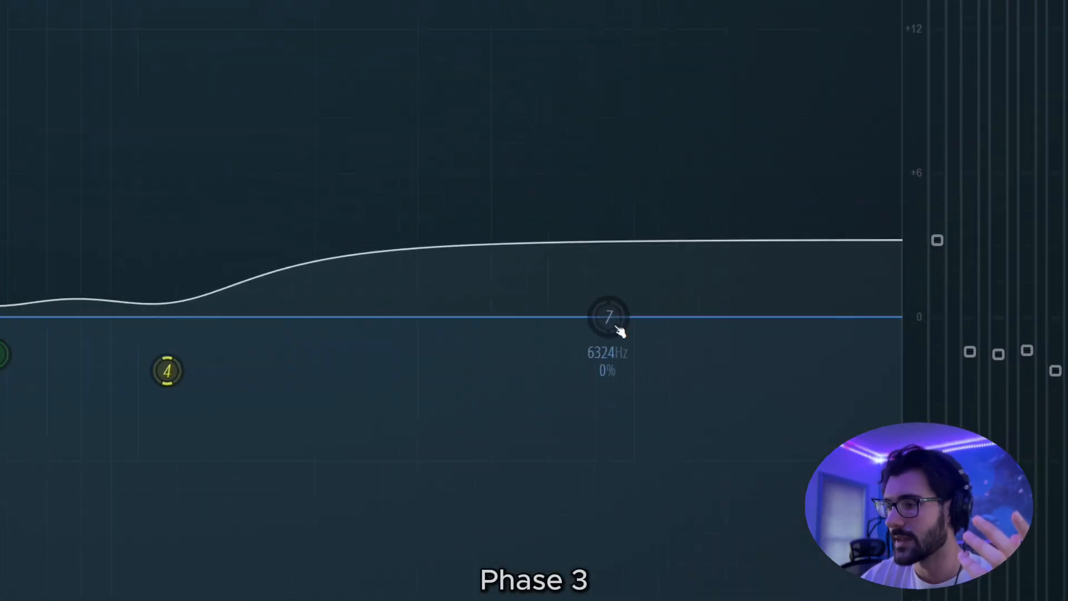
Choose the Peaking filter type for band 7
{"action": "right_click", "coordinate": [759, 331]}
{"action": "mouse_move", "coordinate": [628, 390]}
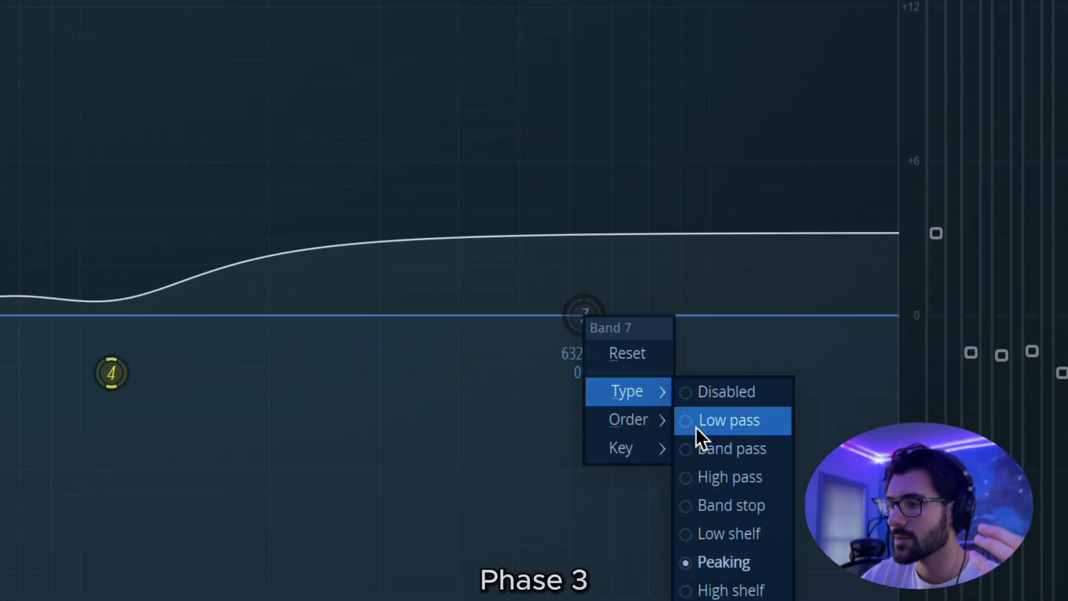
{"action": "left_click", "coordinate": [730, 558]}
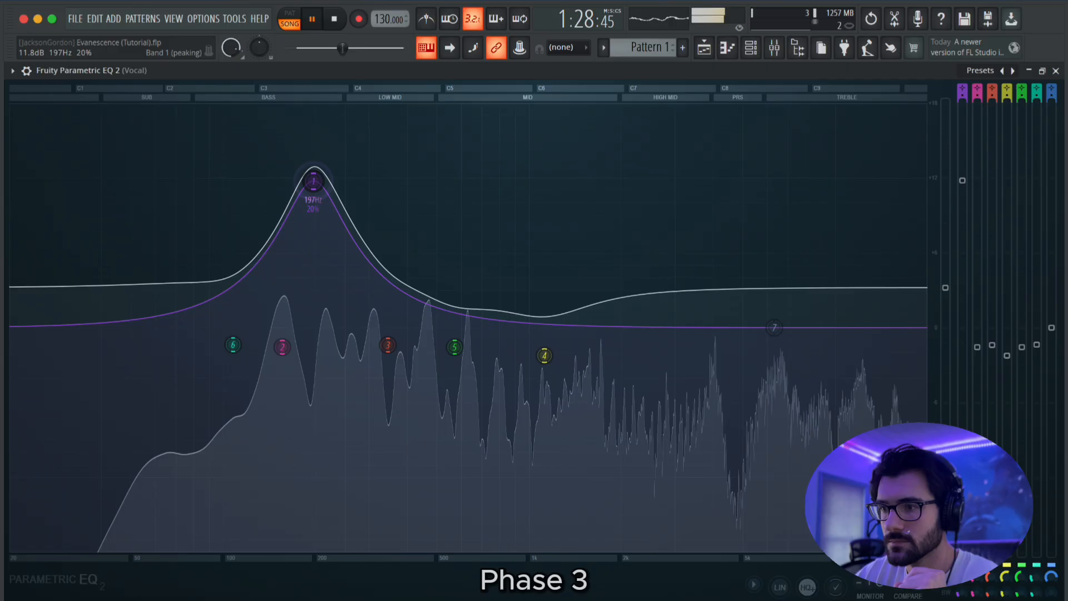
Sweep boosted band 1 during playback and cut it by about 1.5 dB at 233 Hz
{"action": "left_click_drag", "start_coordinate": [225, 157], "coordinate": [239, 158]}
{"action": "left_click_drag", "start_coordinate": [325, 180], "coordinate": [335, 179]}
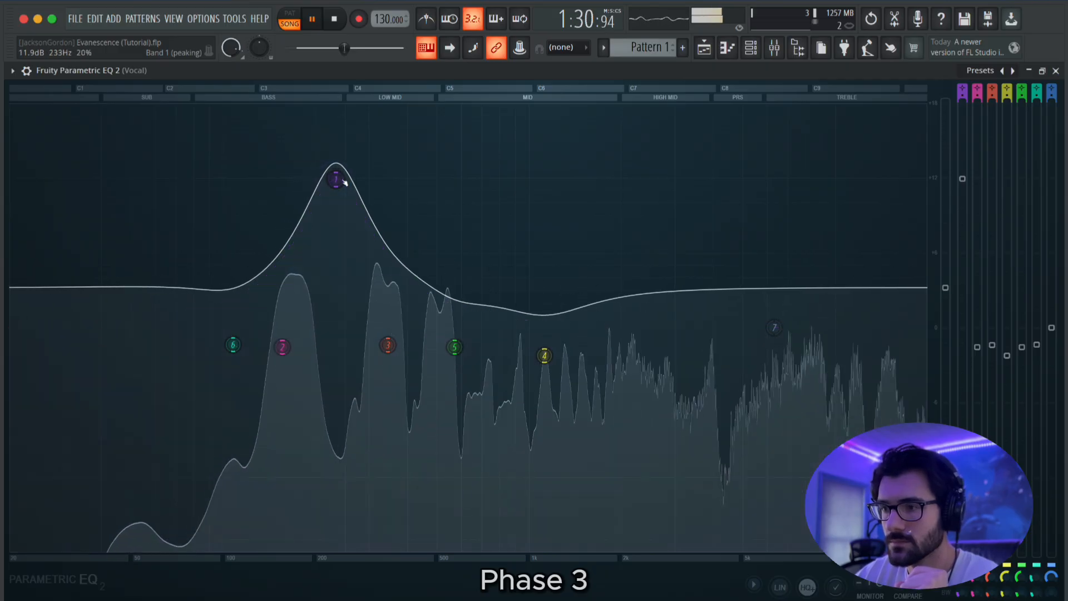
{"action": "left_click_drag", "start_coordinate": [962, 178], "coordinate": [962, 341]}
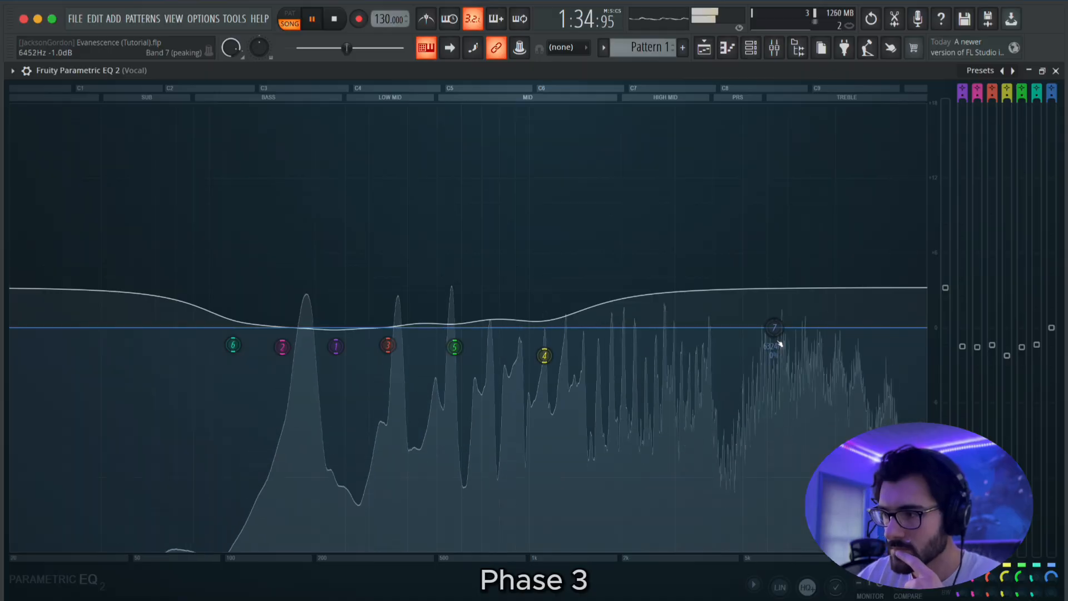
Sweep boosted band 7 from the low mids up to the treble and cut it by about 1 dB above 10 kHz
{"action": "left_click_drag", "start_coordinate": [774, 327], "coordinate": [410, 172]}
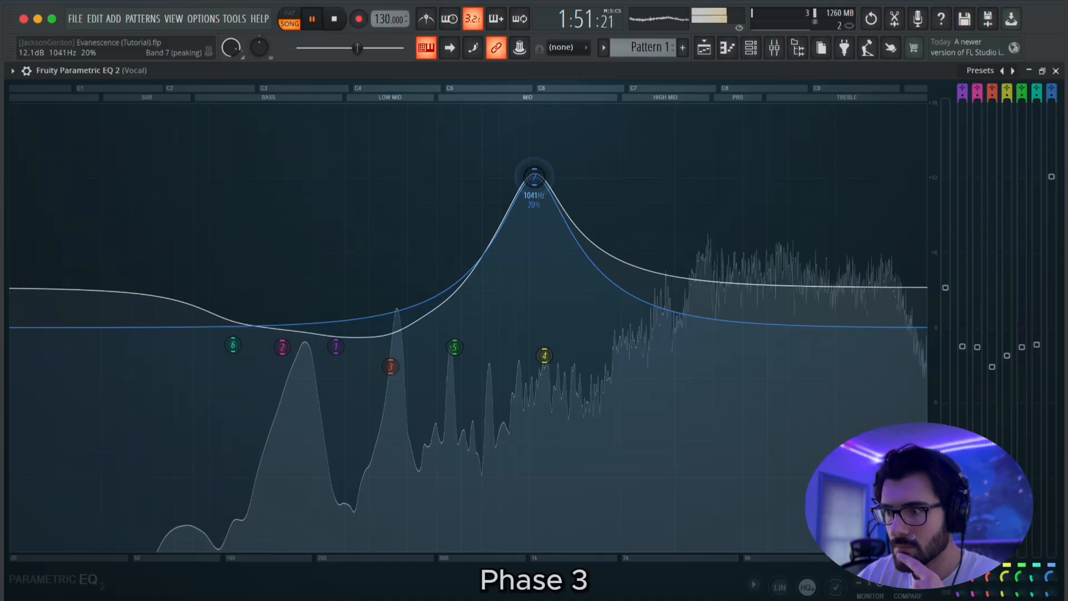
{"action": "left_click_drag", "start_coordinate": [533, 172], "coordinate": [573, 167]}
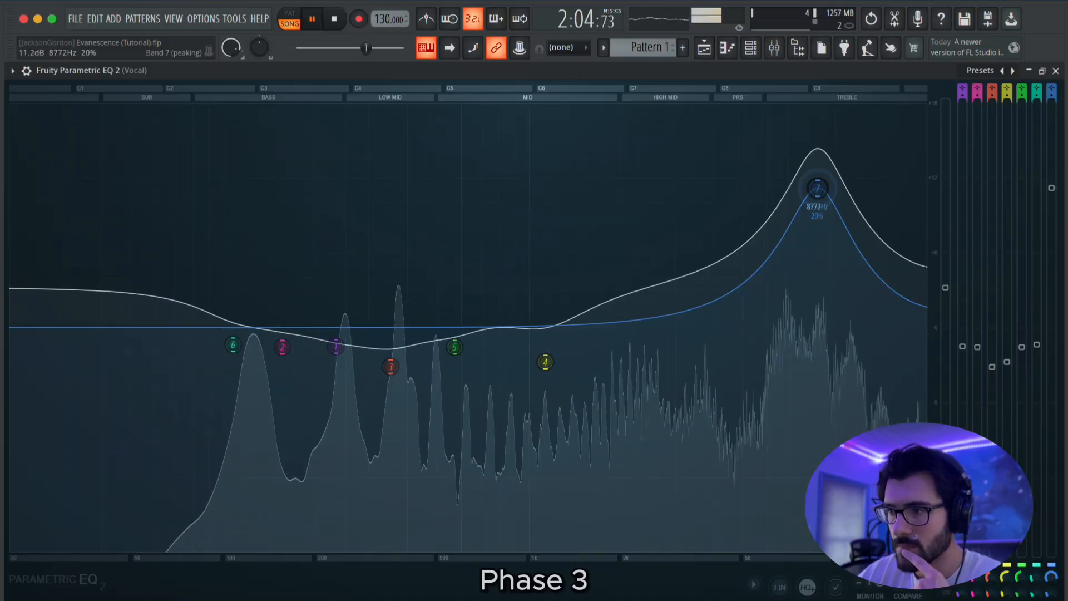
{"action": "left_click_drag", "start_coordinate": [818, 172], "coordinate": [875, 339]}
Raise the second equalizer's main level to 5.2 dB, then close the equalizer and stop playback
{"action": "left_click_drag", "start_coordinate": [946, 287], "coordinate": [946, 262]}
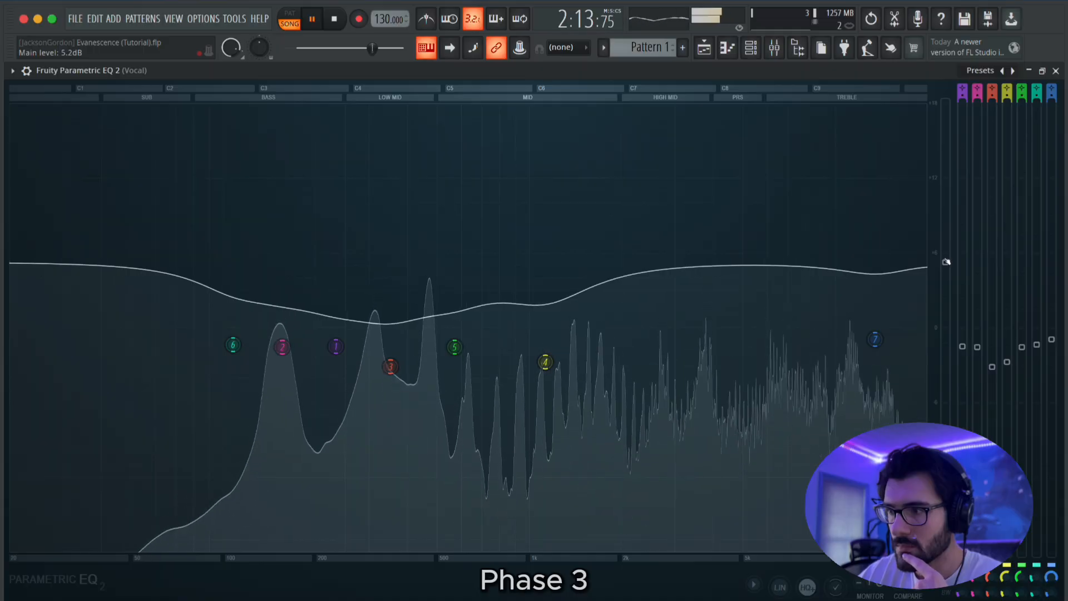
{"action": "key", "text": "Escape"}
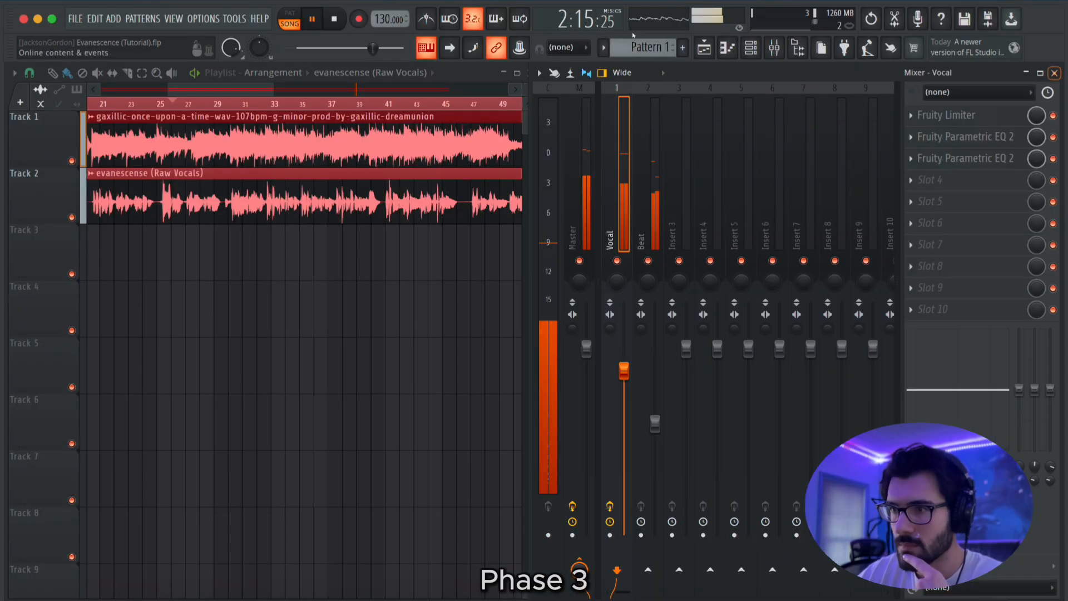
{"action": "left_click", "coordinate": [312, 20]}
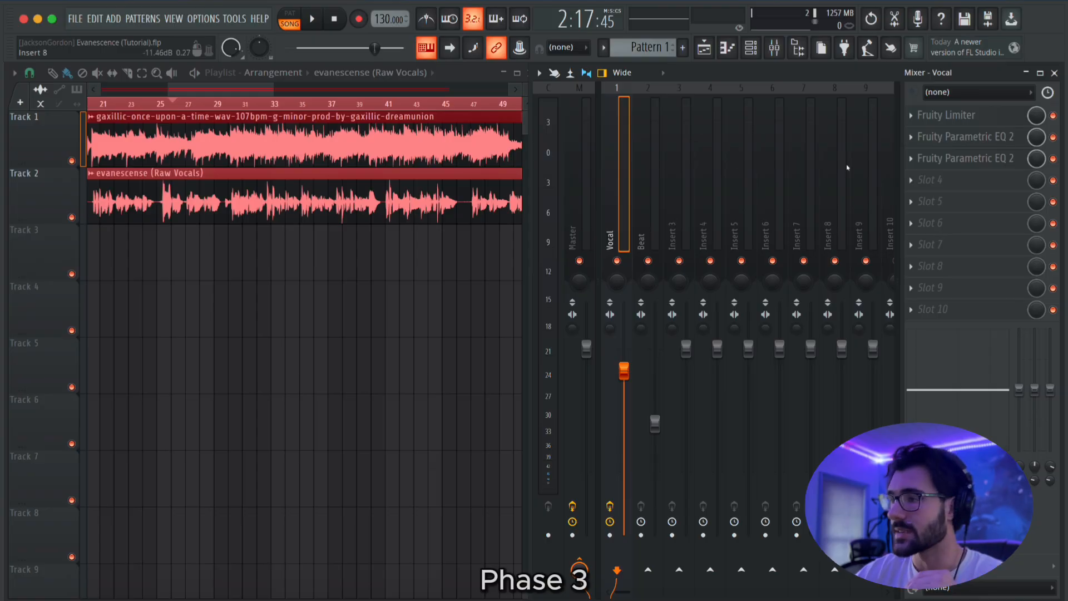
Load Maximus into slot 4 of the Vocal mixer track and apply its De-esser narrow-band preset
{"action": "left_click", "coordinate": [968, 159]}
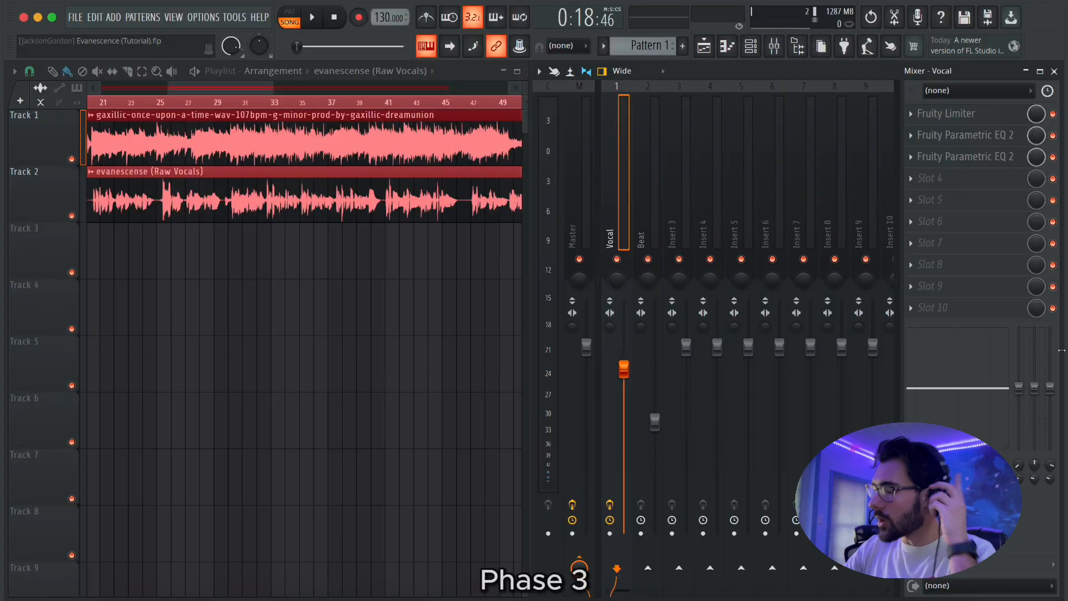
{"action": "left_click", "coordinate": [959, 179]}
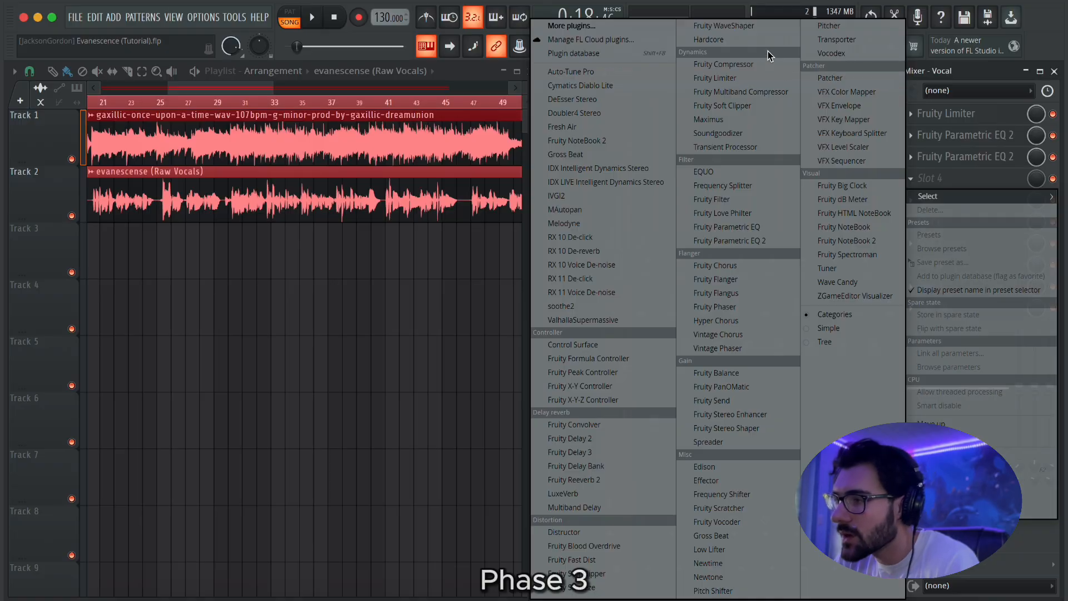
{"action": "left_click", "coordinate": [749, 120]}
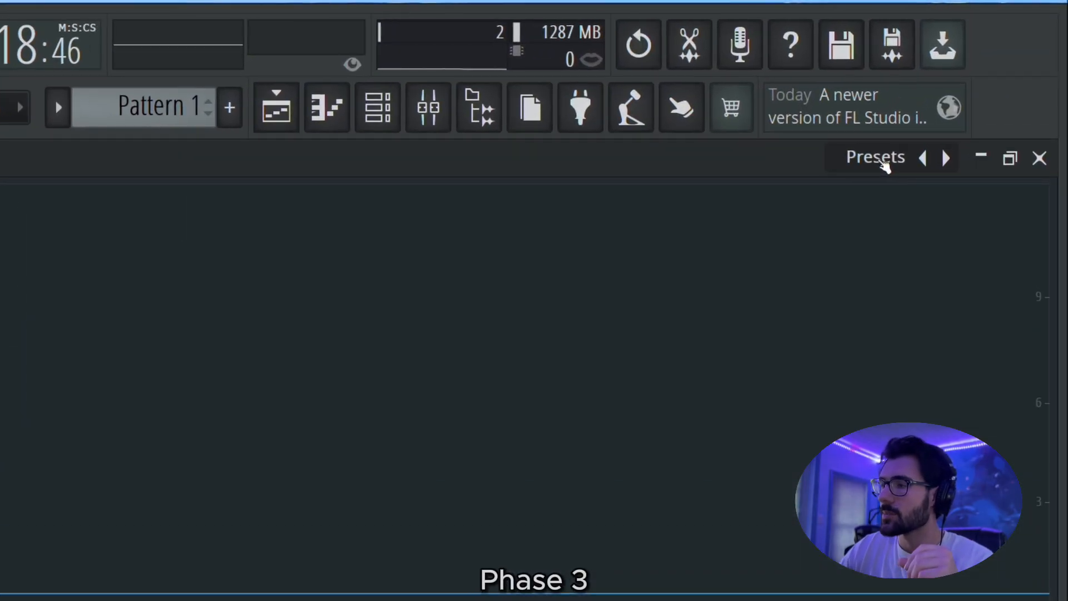
{"action": "left_click", "coordinate": [883, 160]}
{"action": "mouse_move", "coordinate": [895, 171]}
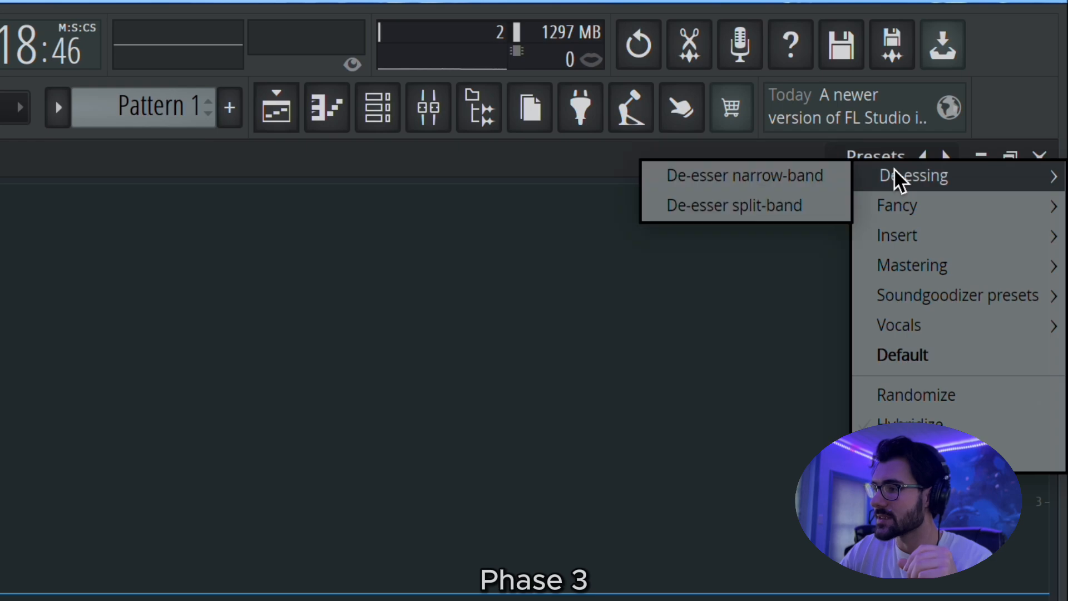
{"action": "left_click", "coordinate": [791, 177]}
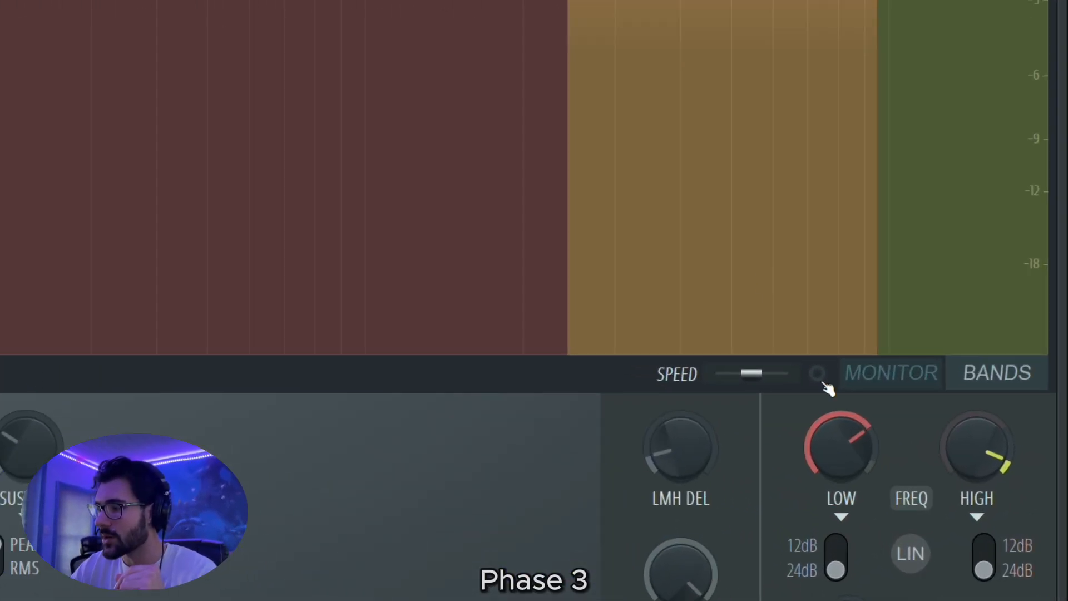
With the spectrum heat display on, select the mid band and raise its lower crossover to about 4 kHz while checking the sibilance in playback
{"action": "left_click", "coordinate": [822, 383]}
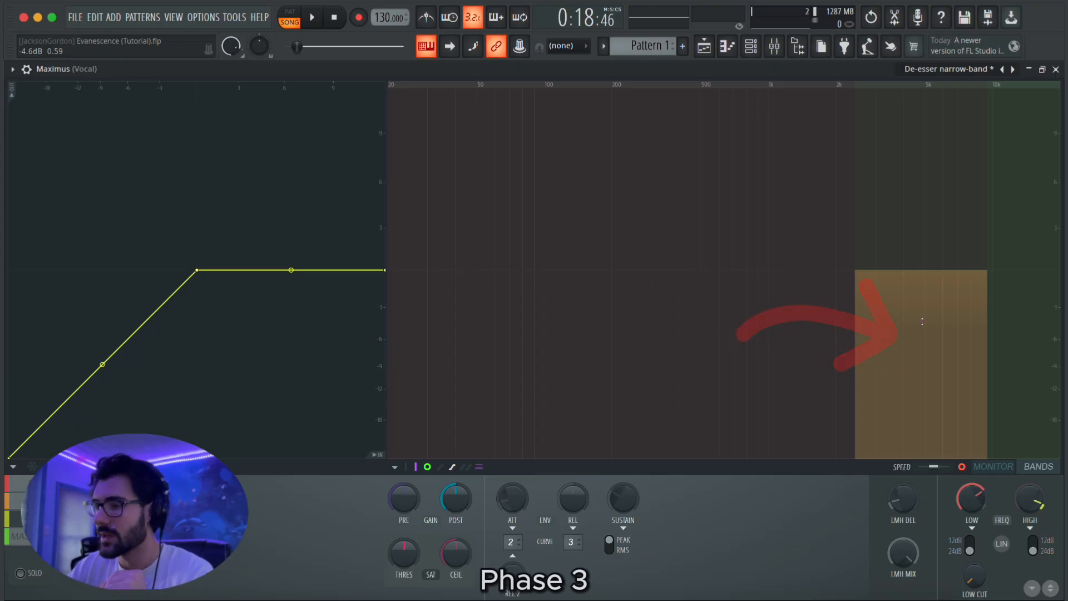
{"action": "left_click", "coordinate": [922, 321]}
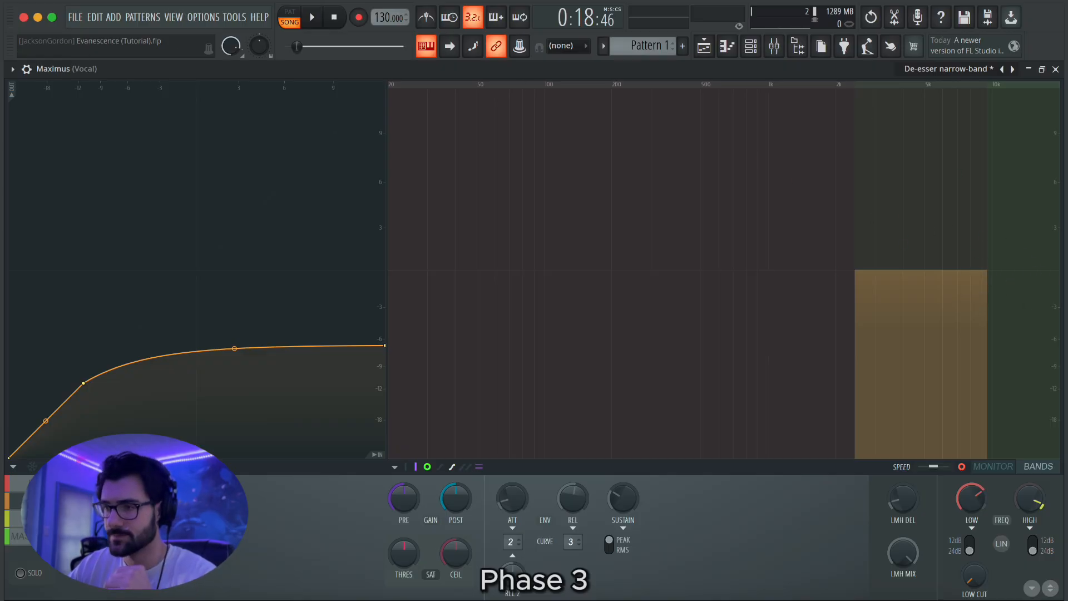
{"action": "key", "text": "space"}
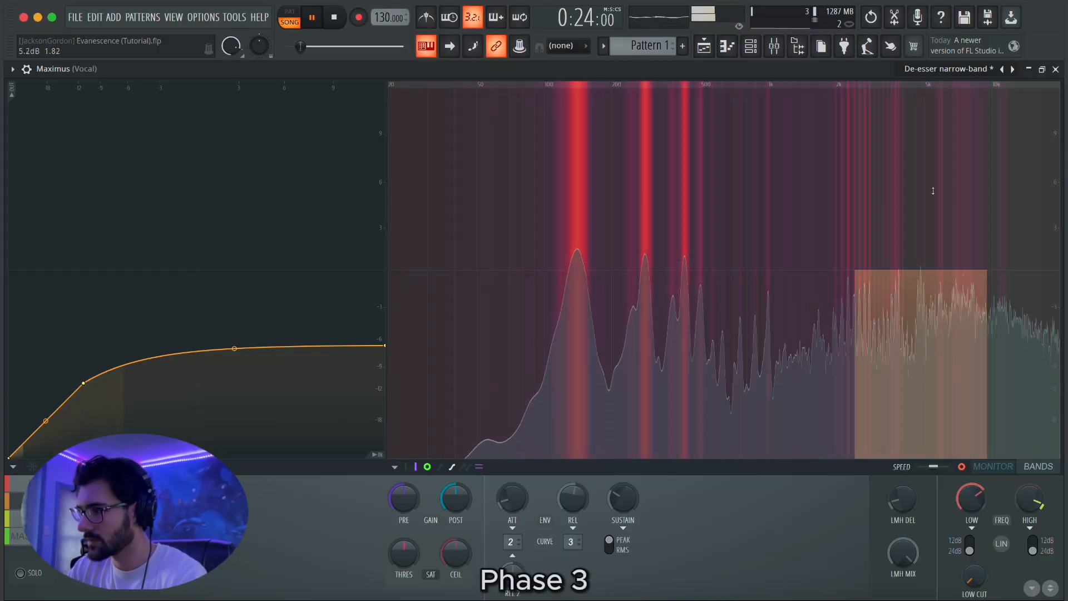
{"action": "key", "text": "space"}
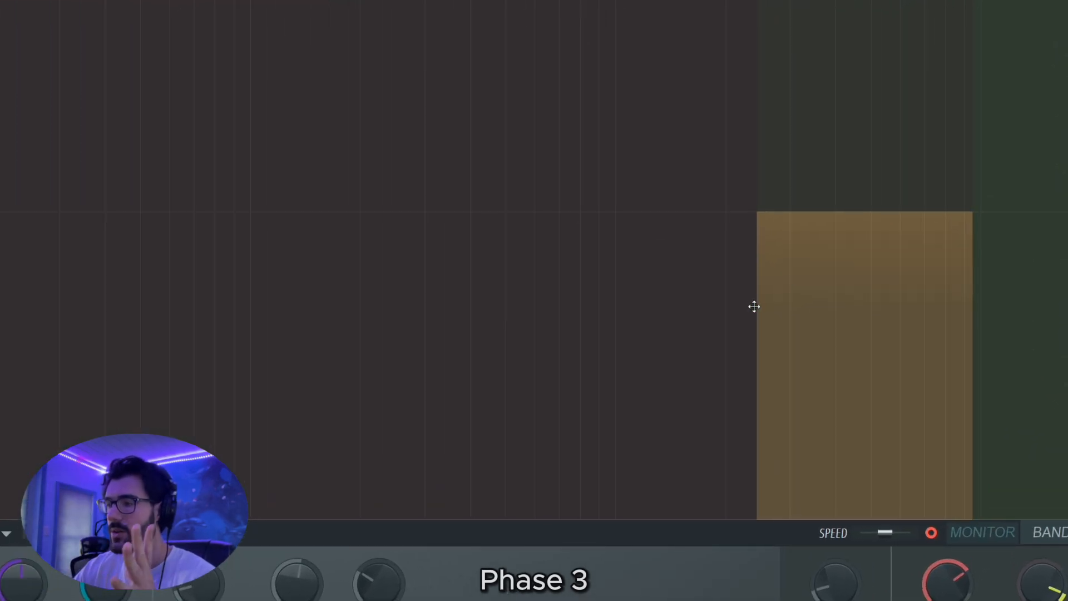
{"action": "left_click_drag", "start_coordinate": [754, 307], "coordinate": [816, 307]}
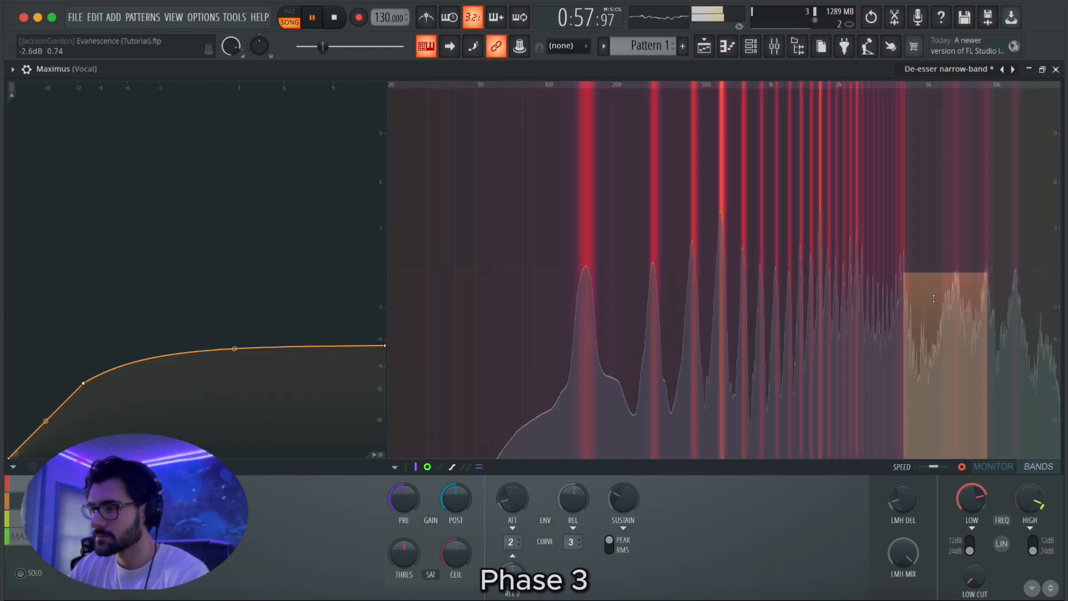
{"action": "key", "text": "space"}
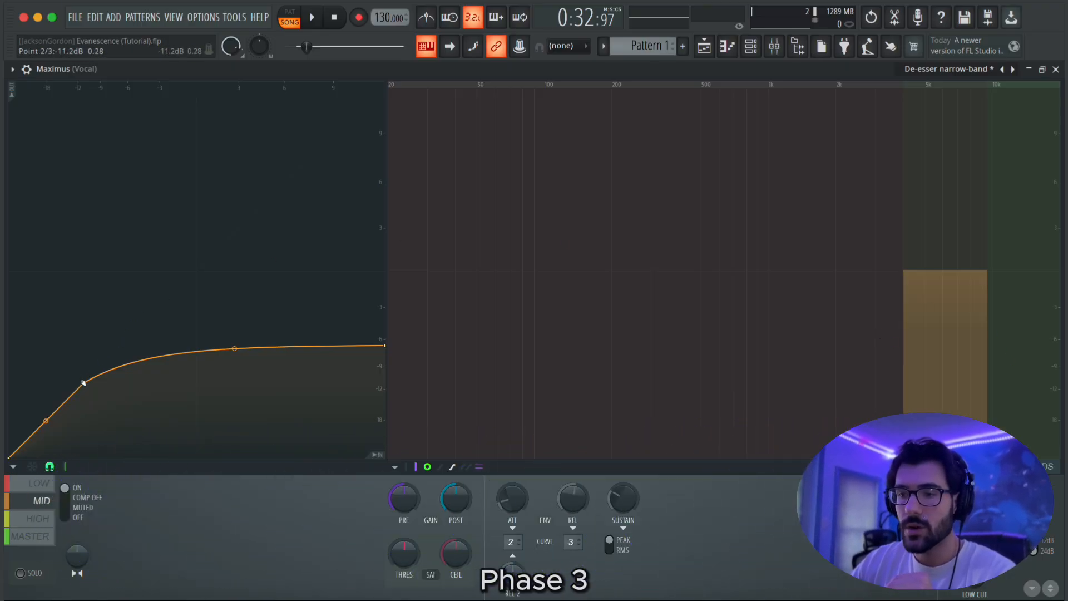
Try moving the knee point of the mid band's compression curve to a lower input level and audition the vocal
{"action": "left_click_drag", "start_coordinate": [84, 382], "coordinate": [70, 375]}
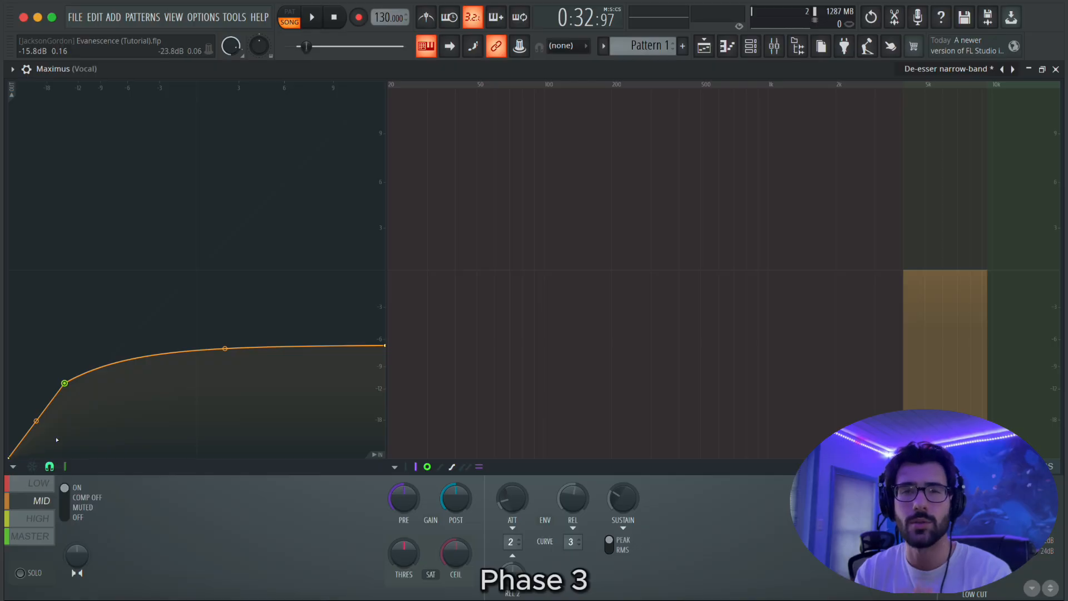
{"action": "key", "text": "space"}
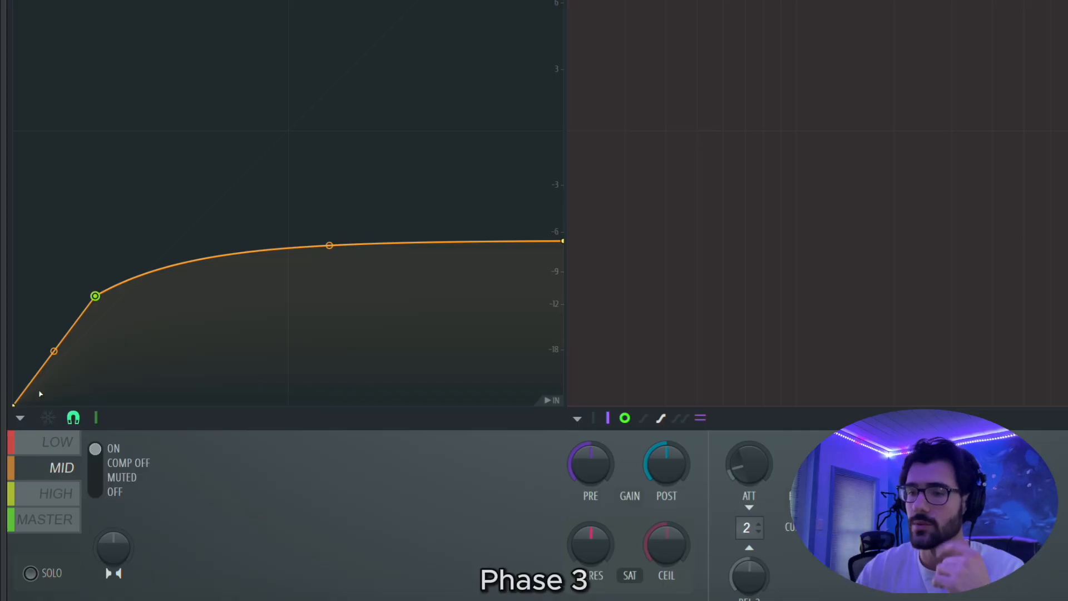
{"action": "key", "text": "space"}
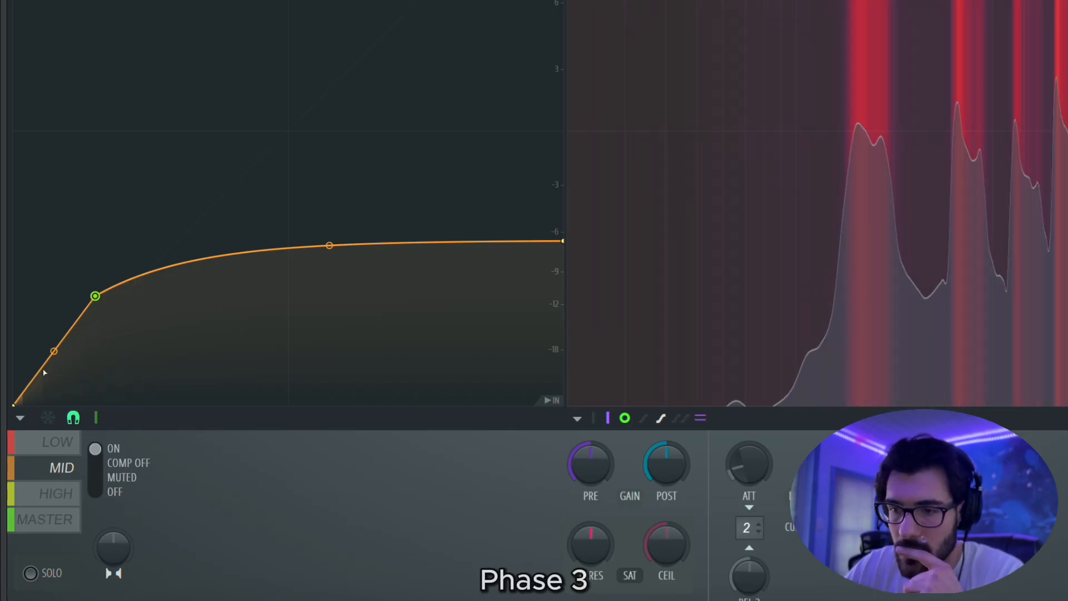
{"action": "key", "text": "space"}
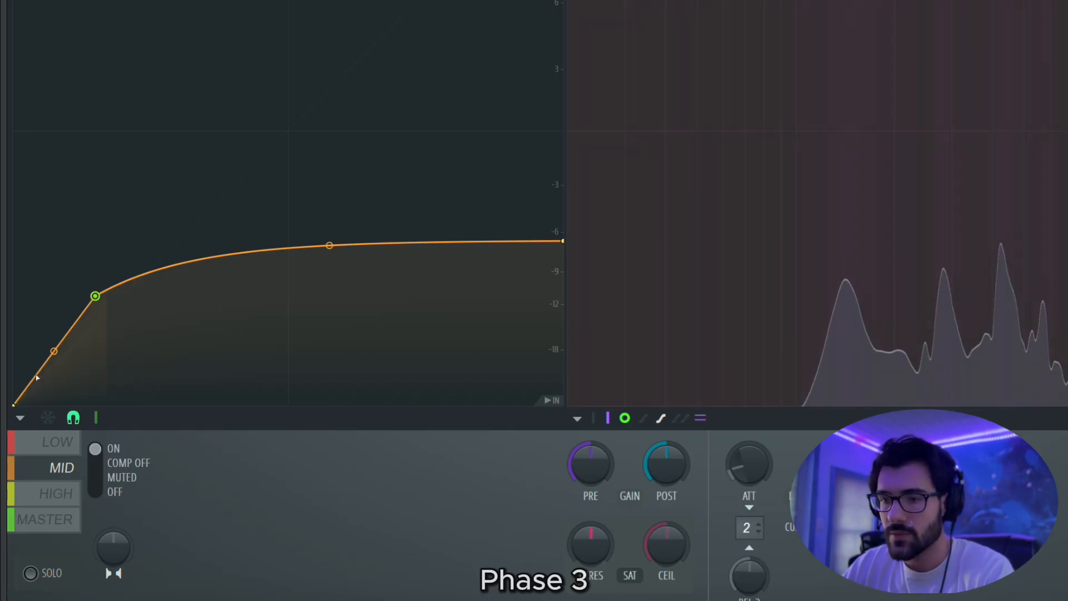
Lower the mid band's knee point to below -18 dB and bend the curve above it downward, auditioning the de-essing
{"action": "left_click_drag", "start_coordinate": [95, 295], "coordinate": [43, 365]}
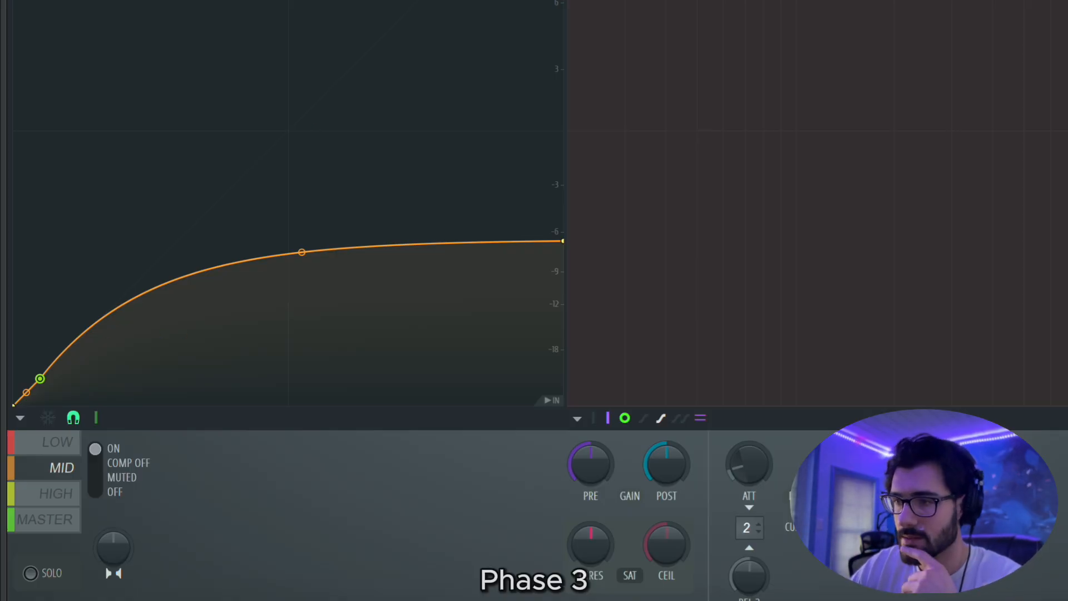
{"action": "key", "text": "space"}
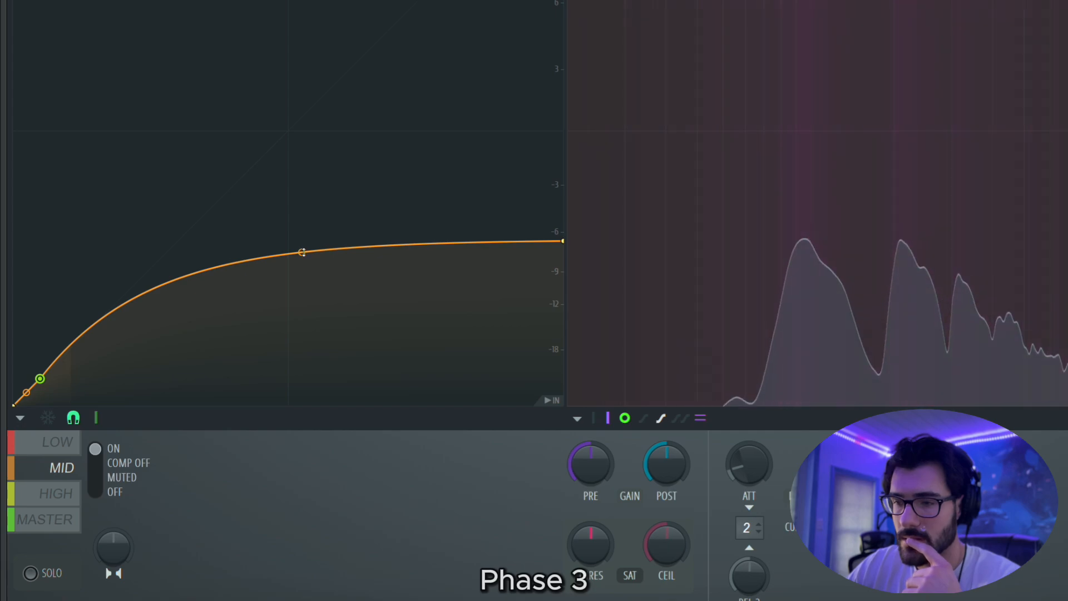
{"action": "key", "text": "space"}
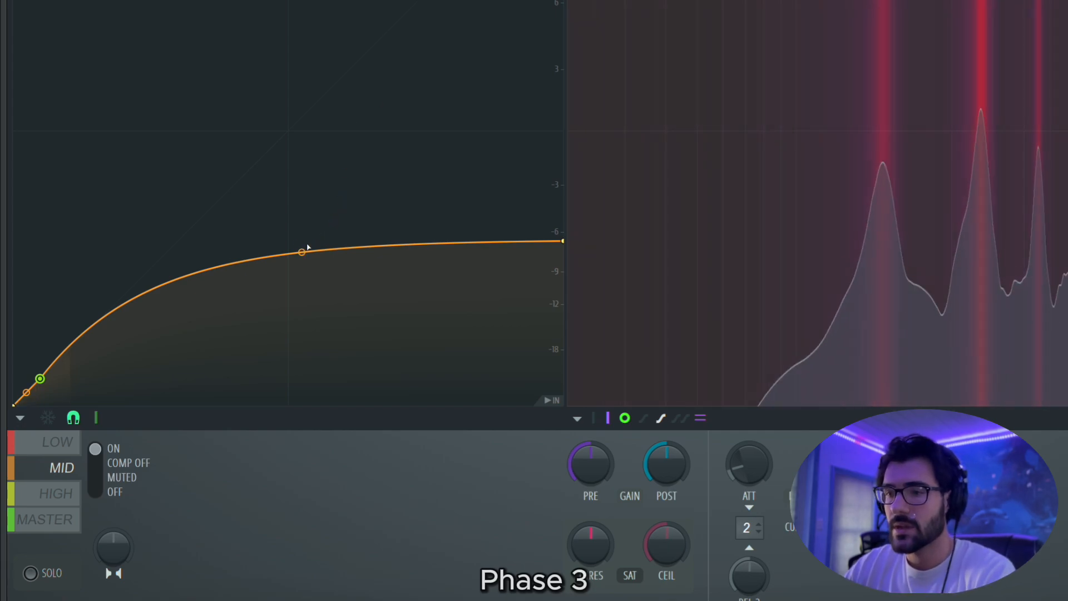
{"action": "left_click_drag", "start_coordinate": [301, 252], "coordinate": [302, 320]}
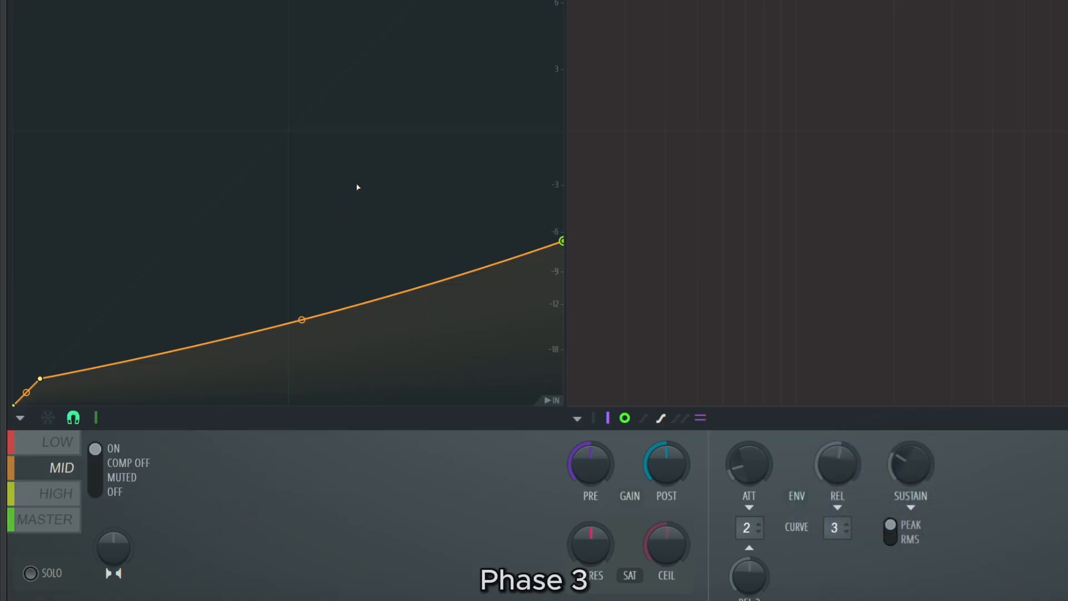
{"action": "key", "text": "space"}
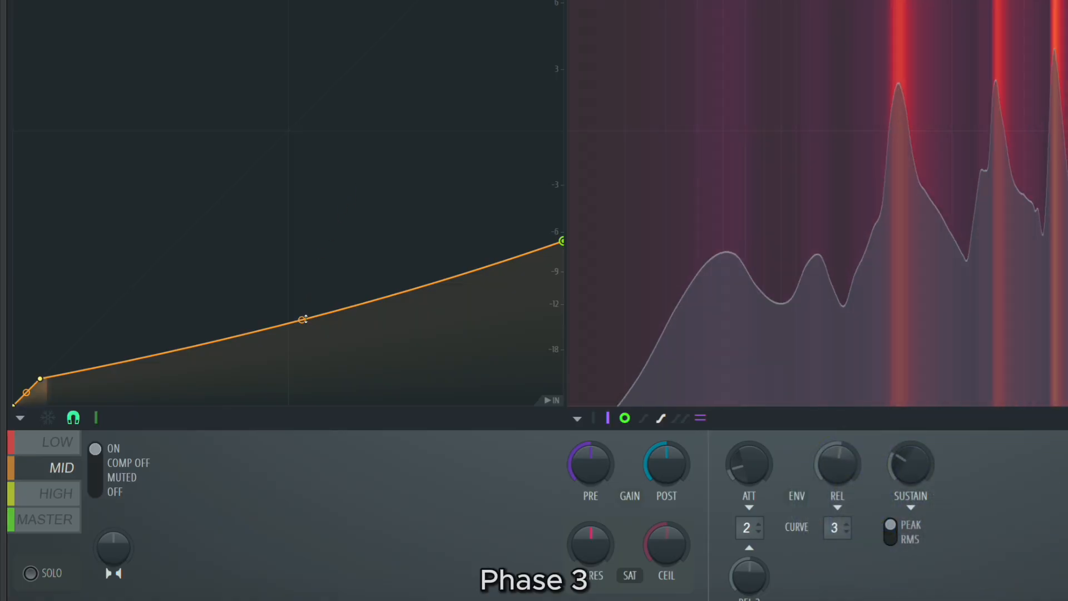
Lower the end point of the Maximus mid band curve to about -9 dB and straighten its upper segment while auditioning the vocal
{"action": "left_click_drag", "start_coordinate": [304, 318], "coordinate": [300, 324]}
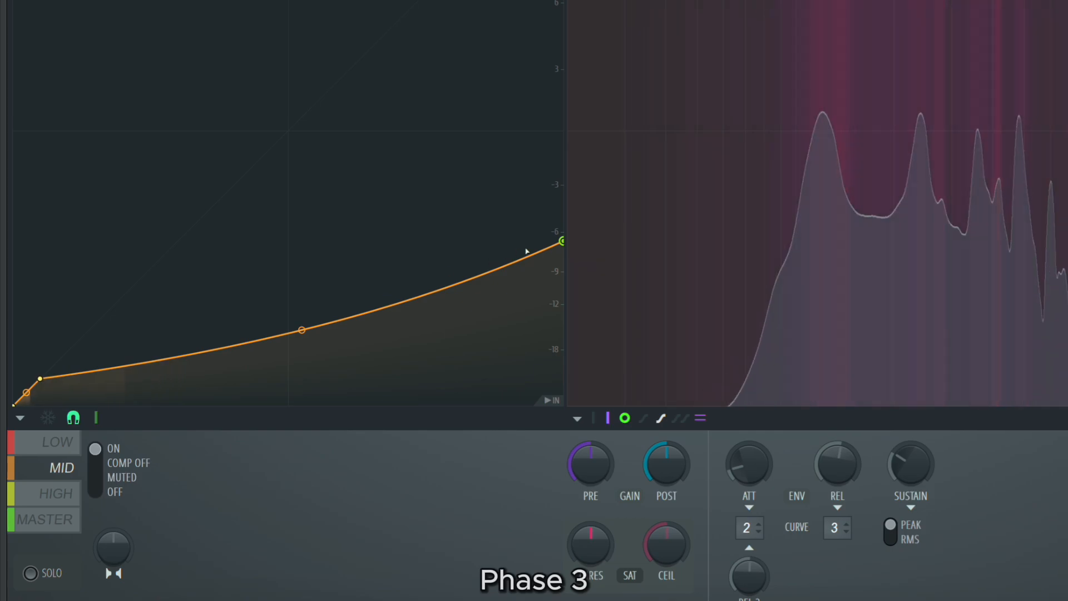
{"action": "left_click_drag", "start_coordinate": [558, 245], "coordinate": [560, 270]}
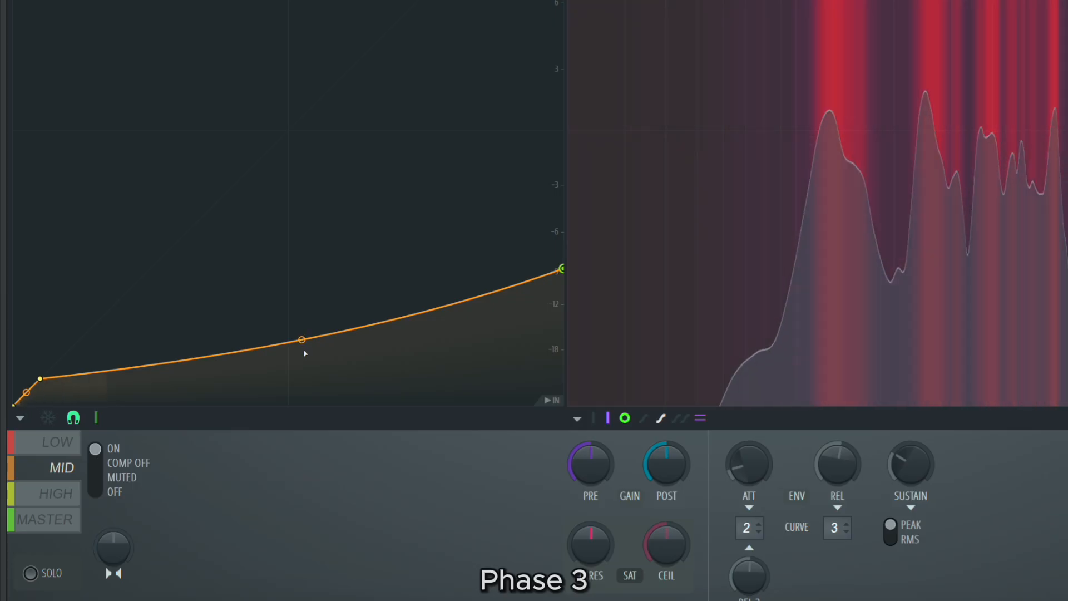
{"action": "left_click_drag", "start_coordinate": [303, 336], "coordinate": [302, 331]}
{"action": "left_click_drag", "start_coordinate": [300, 329], "coordinate": [300, 326]}
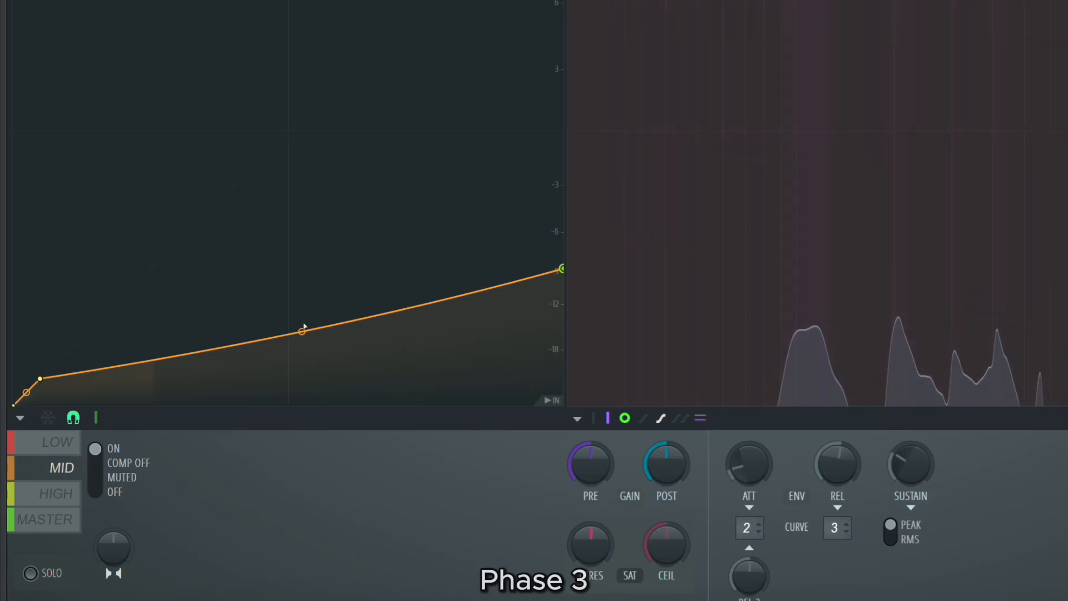
{"action": "left_click_drag", "start_coordinate": [301, 321], "coordinate": [300, 312]}
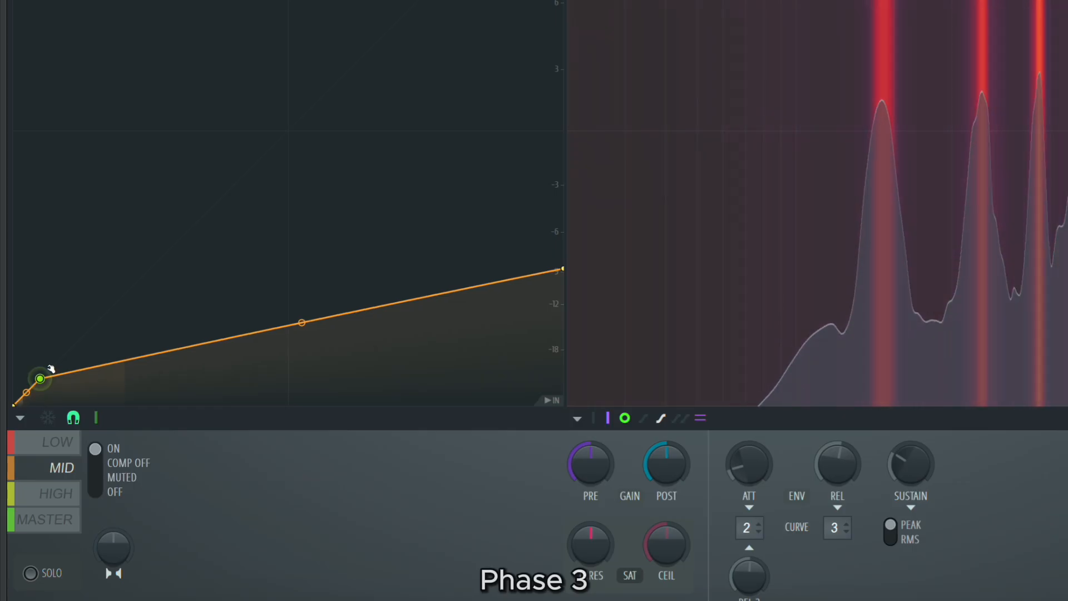
Raise the mid band's knee point to about -18 dB output and bend the segment above it downward
{"action": "left_click_drag", "start_coordinate": [52, 371], "coordinate": [52, 362]}
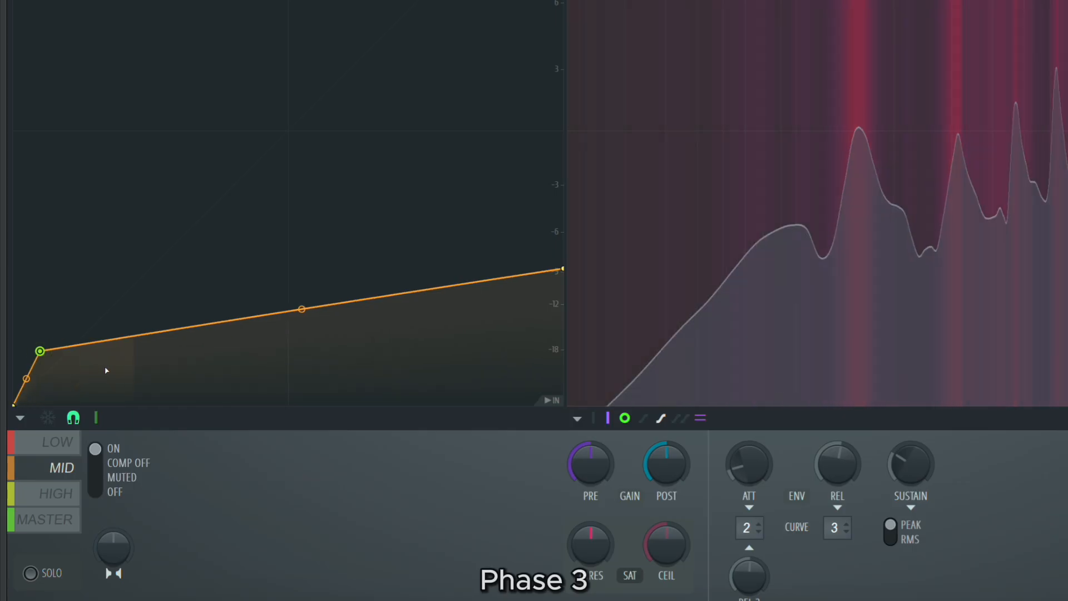
{"action": "left_click_drag", "start_coordinate": [301, 309], "coordinate": [302, 325]}
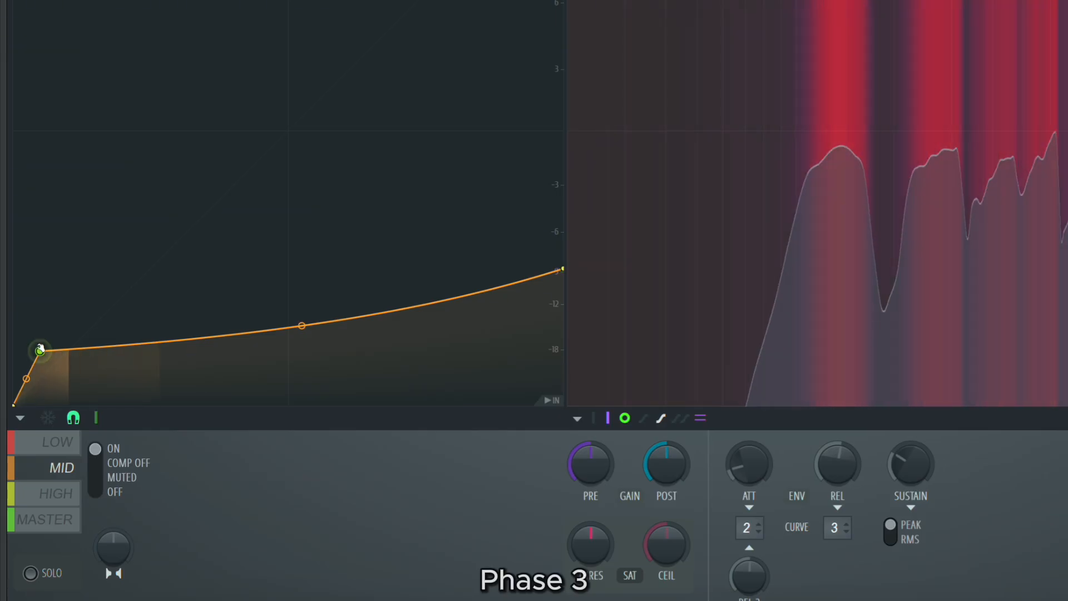
{"action": "left_click_drag", "start_coordinate": [299, 323], "coordinate": [299, 329]}
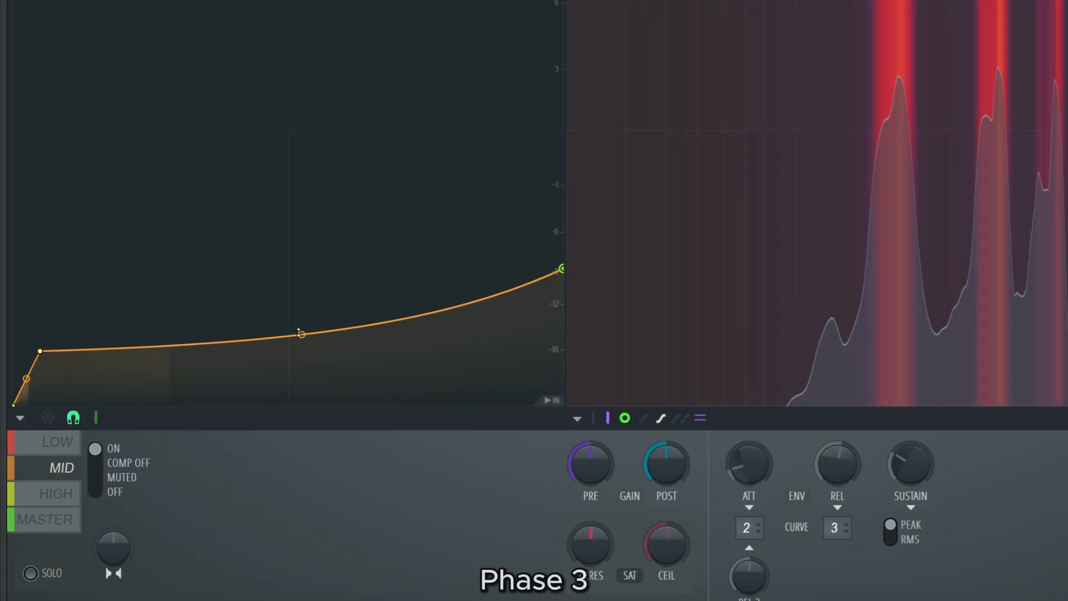
{"action": "left_click_drag", "start_coordinate": [302, 332], "coordinate": [300, 325]}
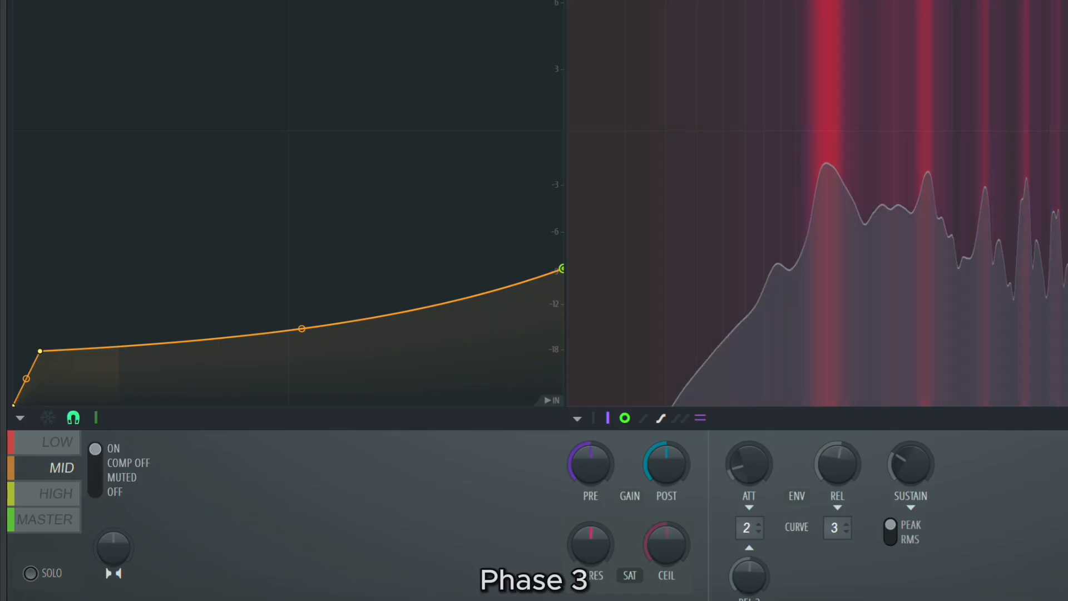
Try a higher knee level, deepen the downward bend of the upper segment, and return the knee to about -18 dB output
{"action": "left_click_drag", "start_coordinate": [36, 350], "coordinate": [41, 324]}
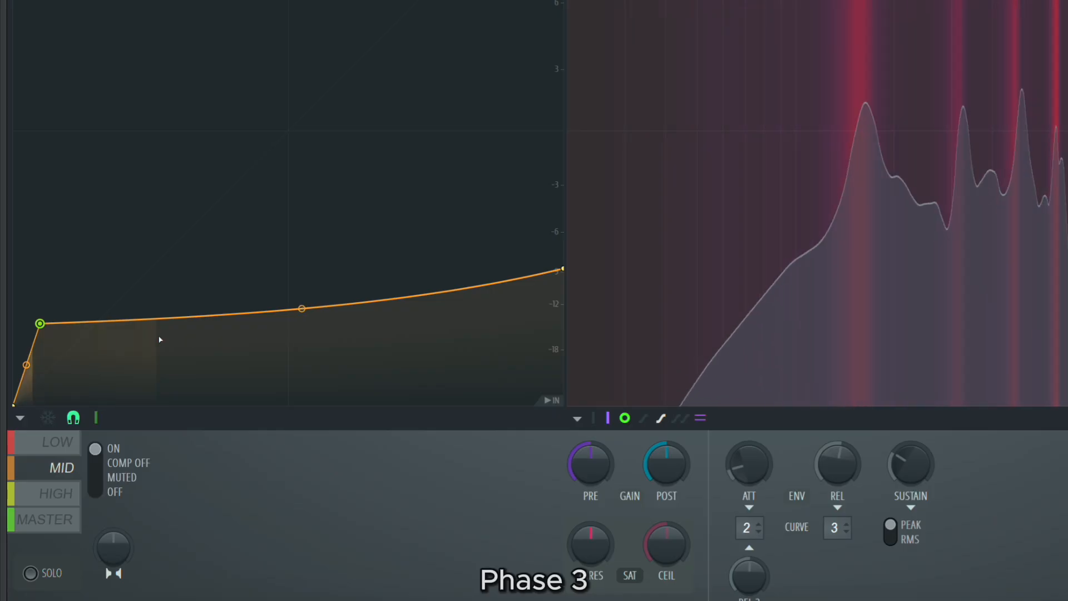
{"action": "left_click_drag", "start_coordinate": [297, 307], "coordinate": [296, 316]}
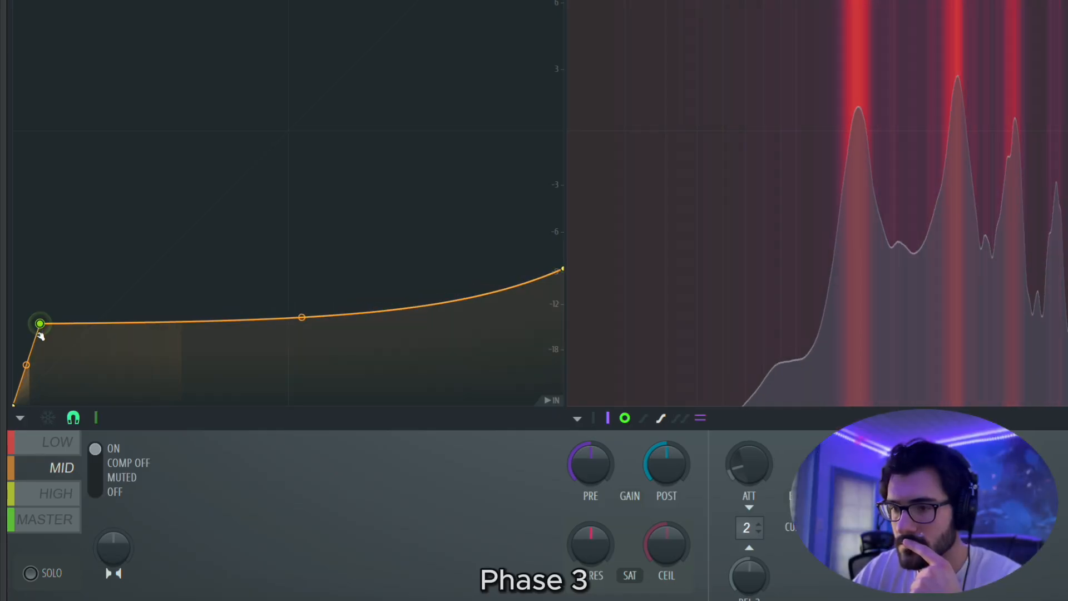
{"action": "left_click_drag", "start_coordinate": [44, 321], "coordinate": [40, 351]}
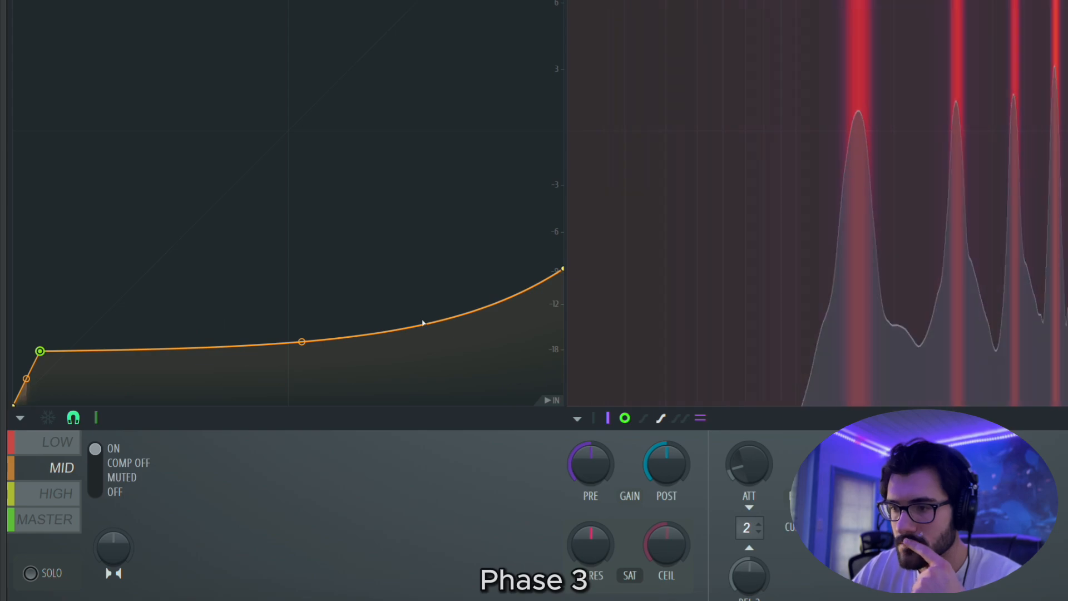
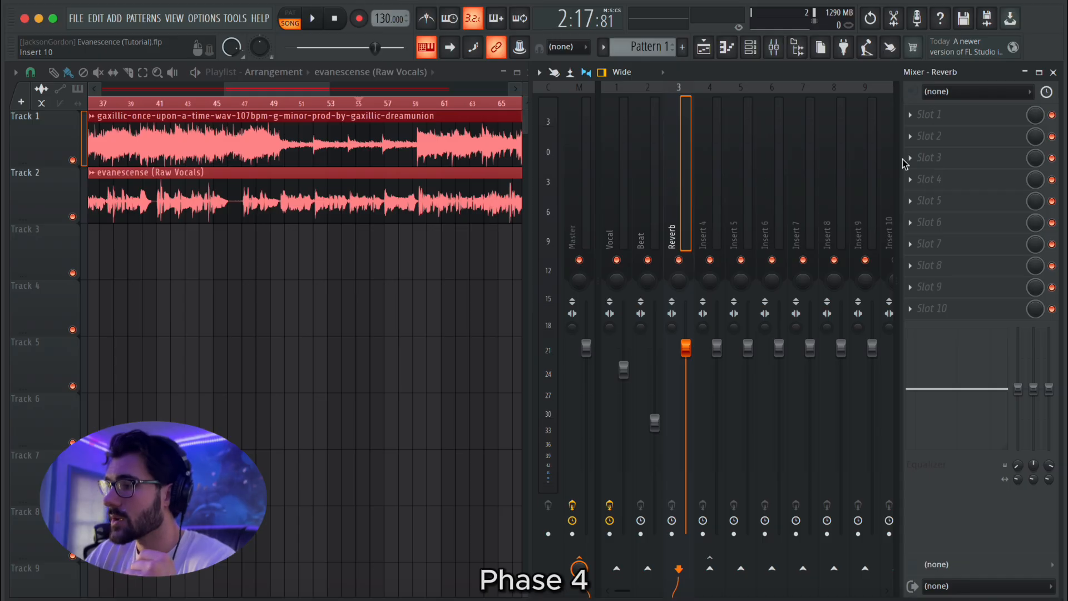
Load Fruity Reeverb 2 into slot 1 of the Reverb mixer track
{"action": "left_click", "coordinate": [930, 115]}
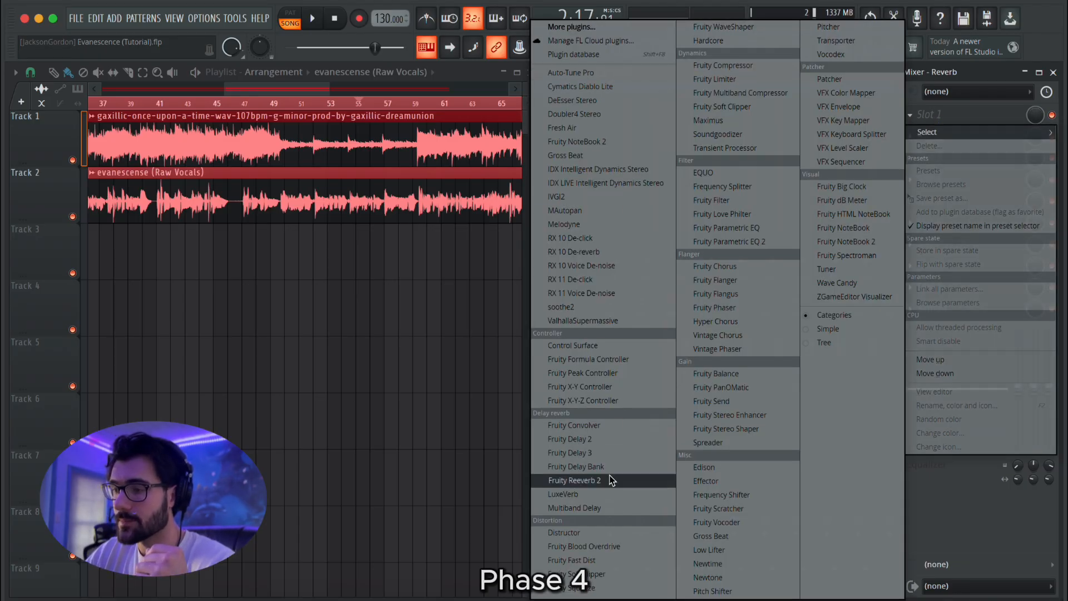
{"action": "left_click", "coordinate": [575, 481]}
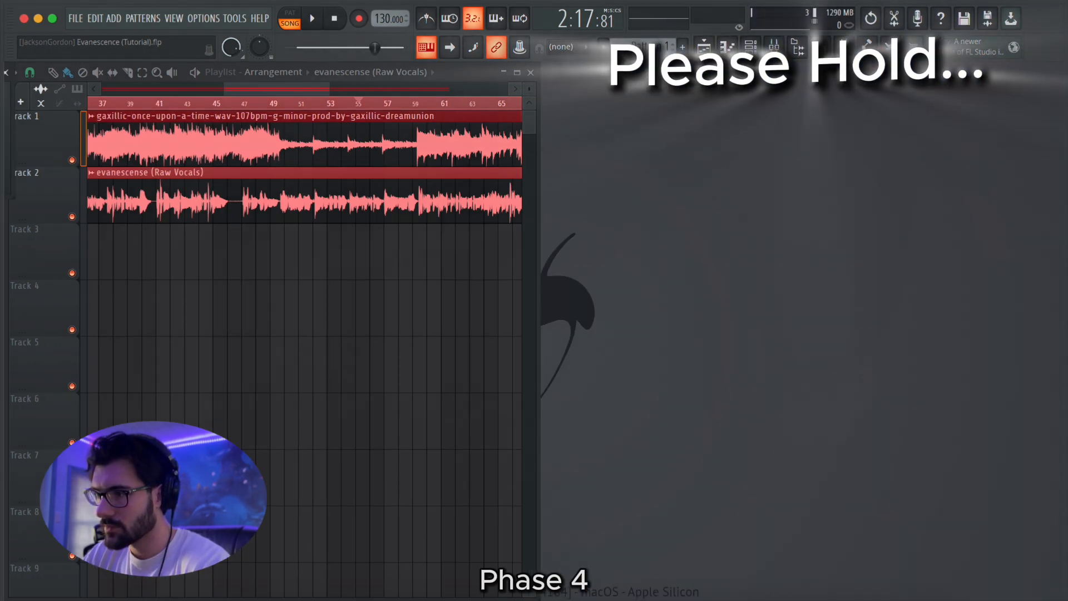
{"action": "left_click", "coordinate": [1054, 72]}
{"action": "left_click", "coordinate": [529, 72]}
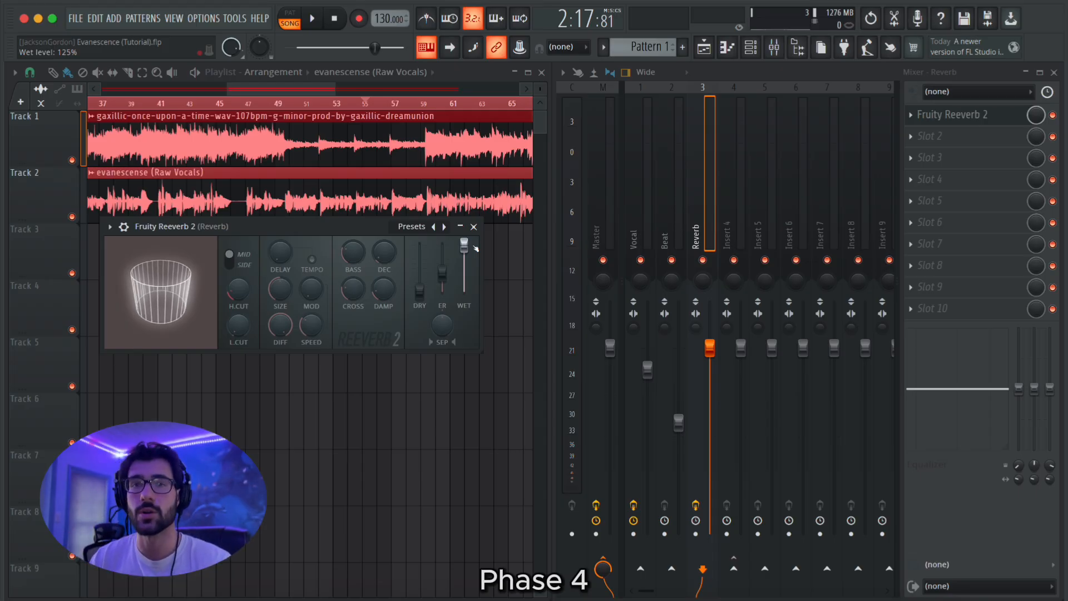
Compare the Vocal and Reverb mixer tracks and raise the high cut of Fruity Reeverb 2 on the Reverb track
{"action": "left_click", "coordinate": [645, 184]}
{"action": "left_click", "coordinate": [696, 184]}
{"action": "left_click", "coordinate": [639, 212]}
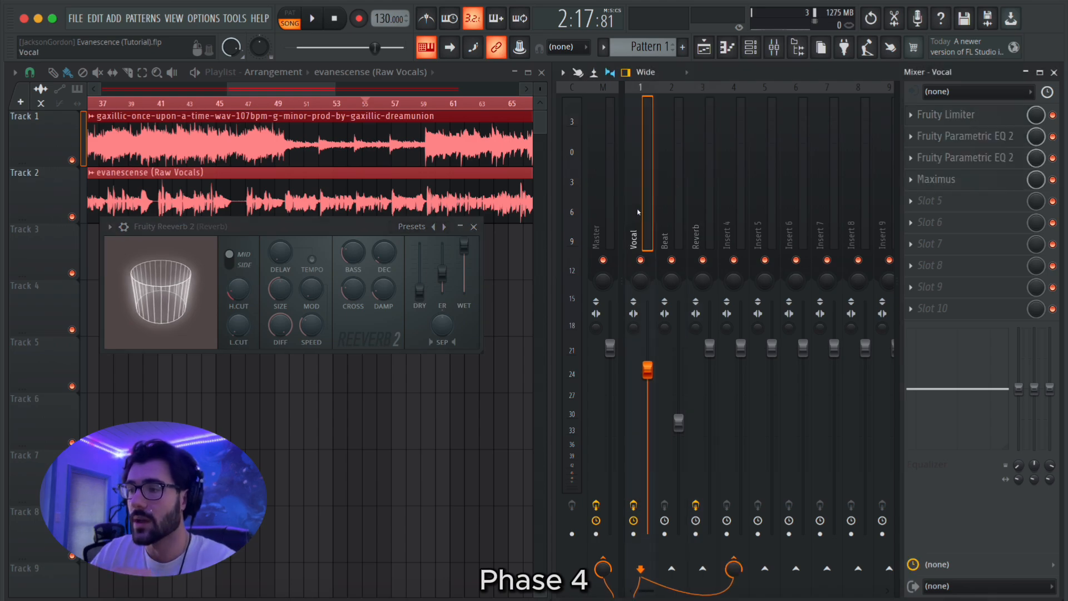
{"action": "left_click", "coordinate": [696, 201]}
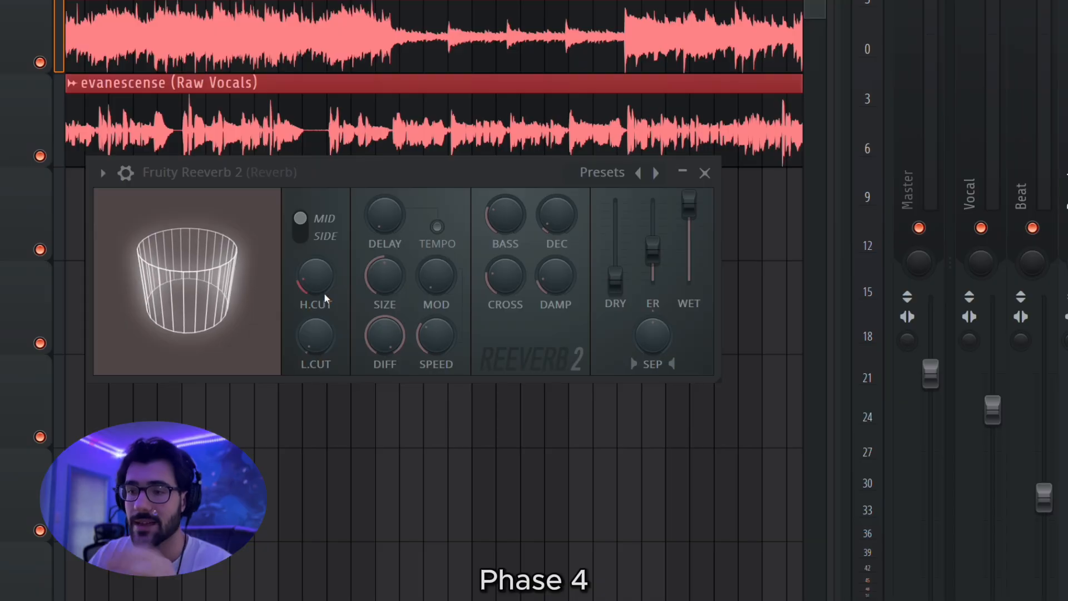
{"action": "left_click_drag", "start_coordinate": [306, 285], "coordinate": [305, 250]}
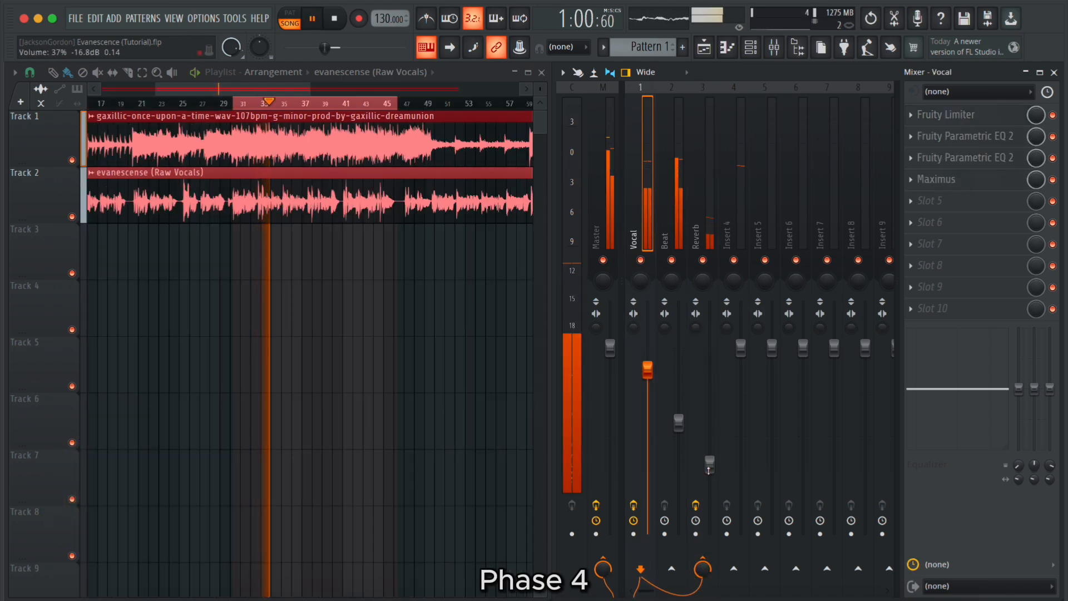
Set the Reverb track's volume to -18.2 dB by ear during playback, and stop the song
{"action": "mouse_move", "coordinate": [710, 465]}
{"action": "left_mouse_down"}
{"action": "mouse_move", "coordinate": [709, 392]}
{"action": "mouse_move", "coordinate": [710, 482]}
{"action": "left_mouse_up"}
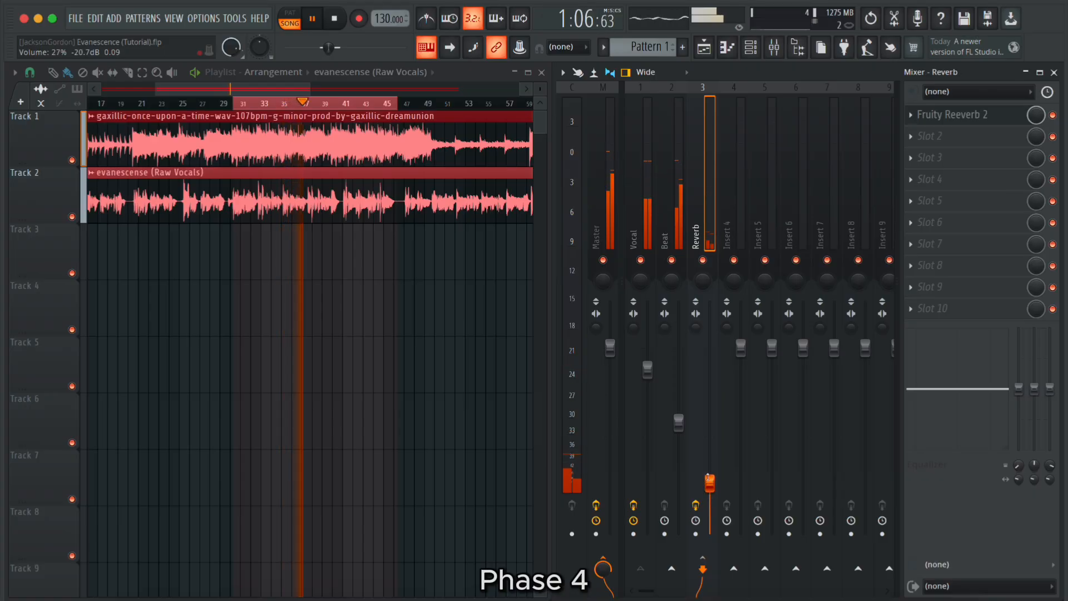
{"action": "left_click_drag", "start_coordinate": [709, 480], "coordinate": [709, 471]}
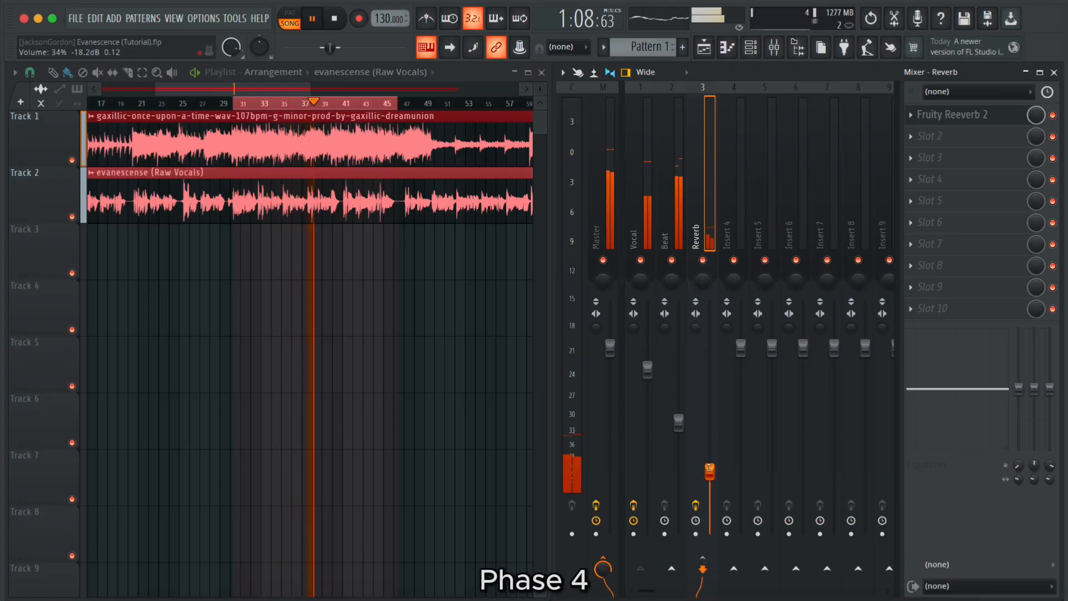
{"action": "left_click", "coordinate": [314, 20]}
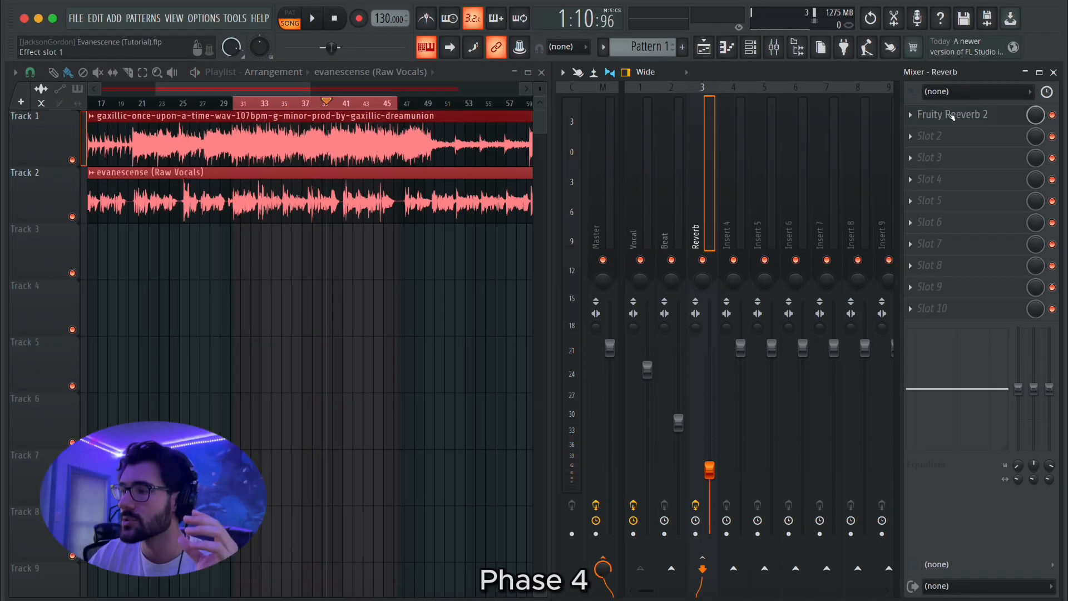
Try the Cathedral and Drum Room presets in Fruity Reeverb 2, pulling the dry level fully down for Drum Room
{"action": "left_click", "coordinate": [932, 111]}
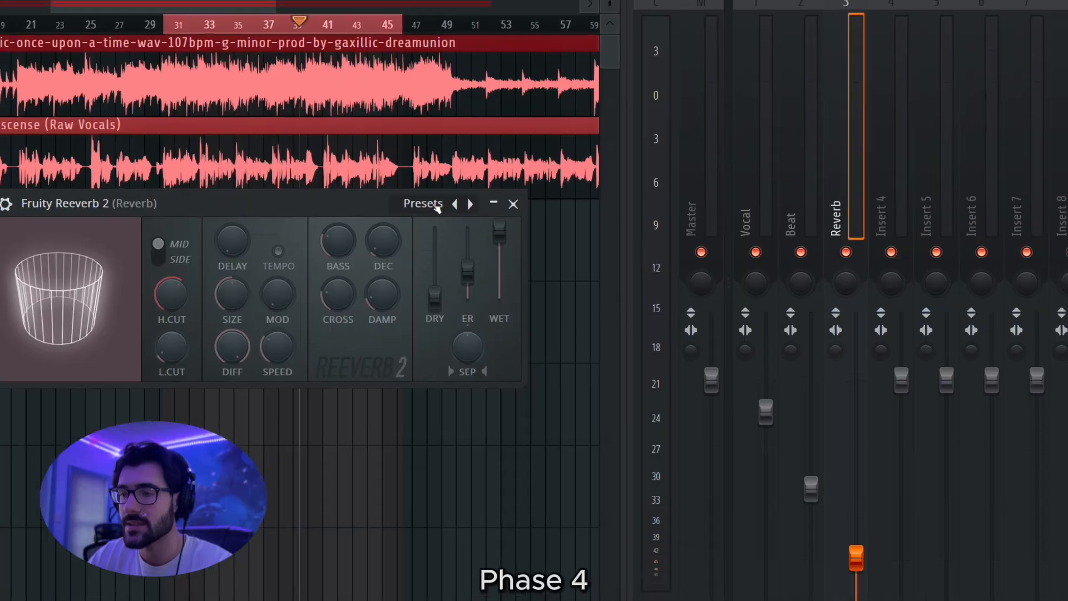
{"action": "left_click", "coordinate": [439, 205]}
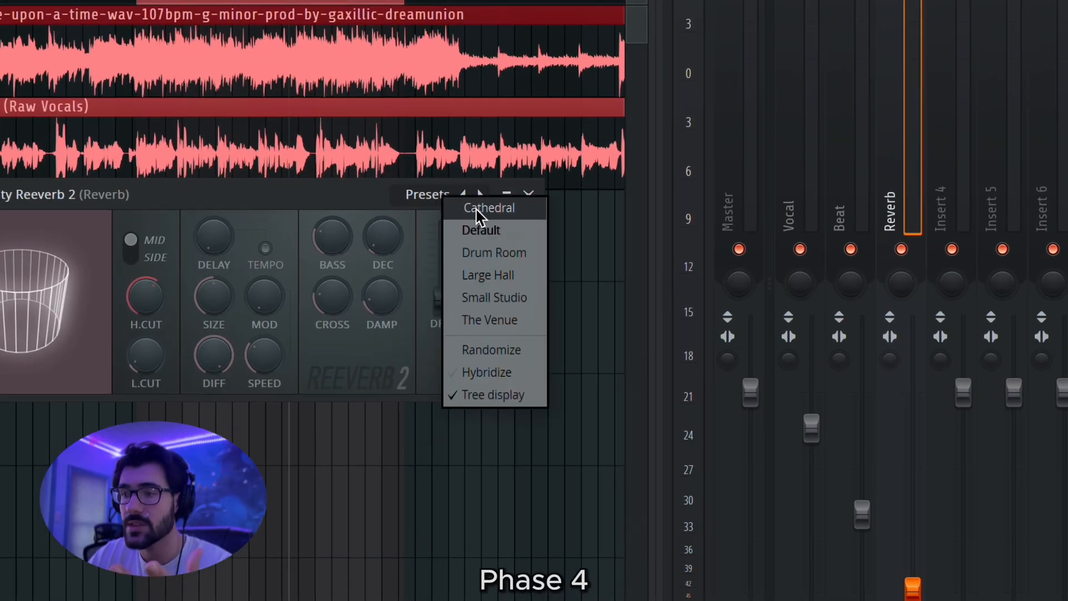
{"action": "left_click", "coordinate": [477, 211]}
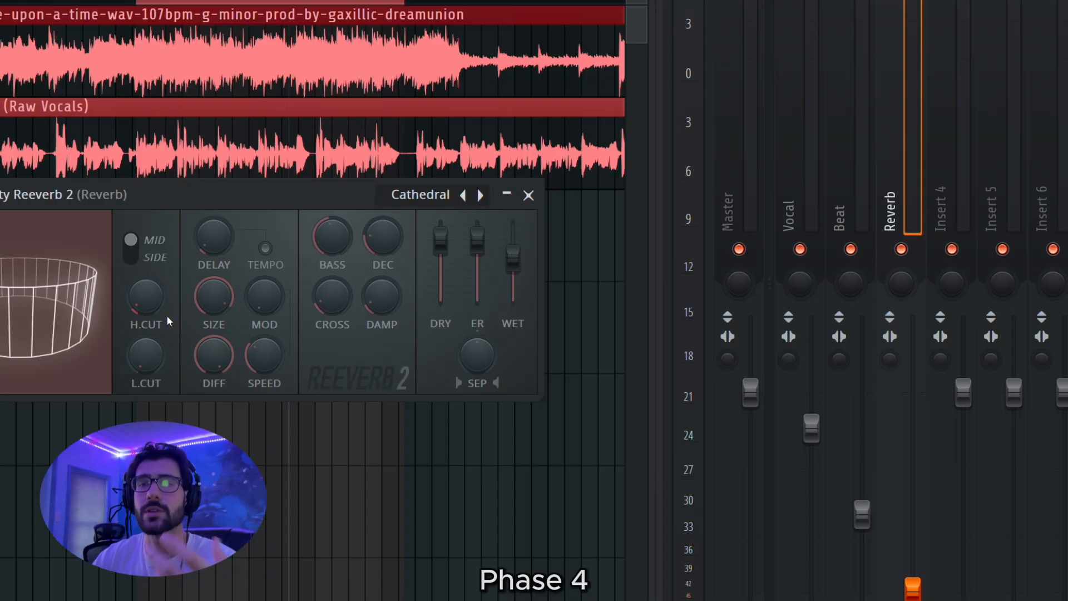
{"action": "left_click", "coordinate": [421, 194]}
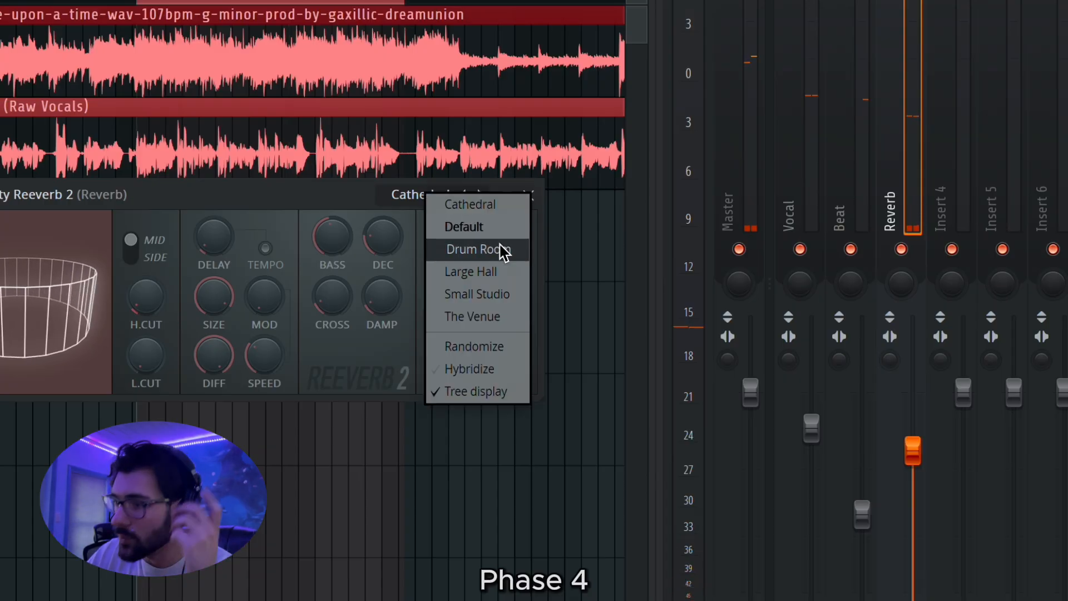
{"action": "left_click", "coordinate": [479, 249]}
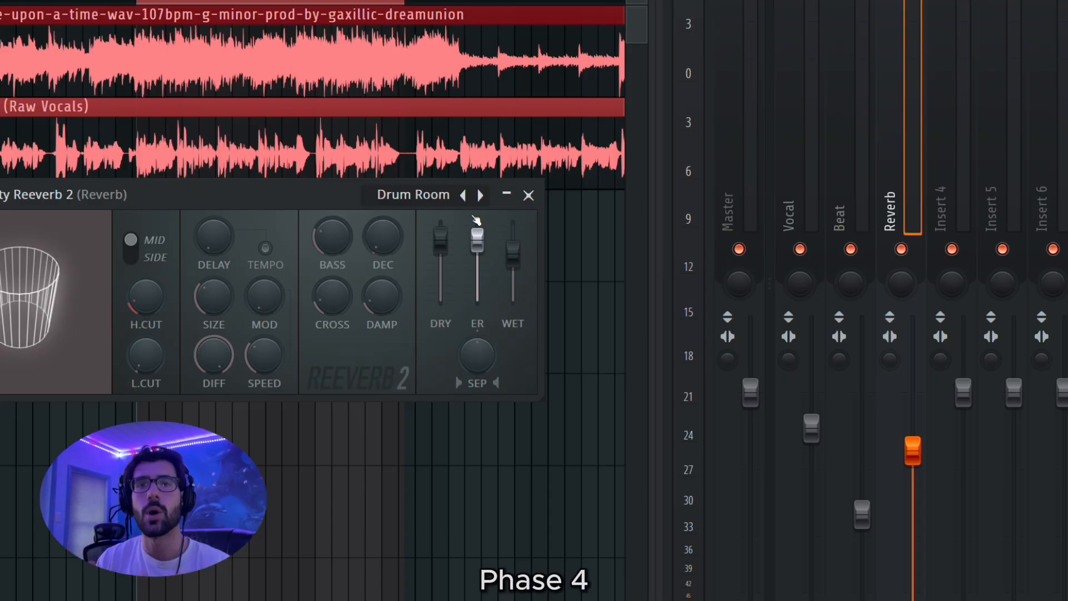
{"action": "left_click_drag", "start_coordinate": [440, 236], "coordinate": [439, 280]}
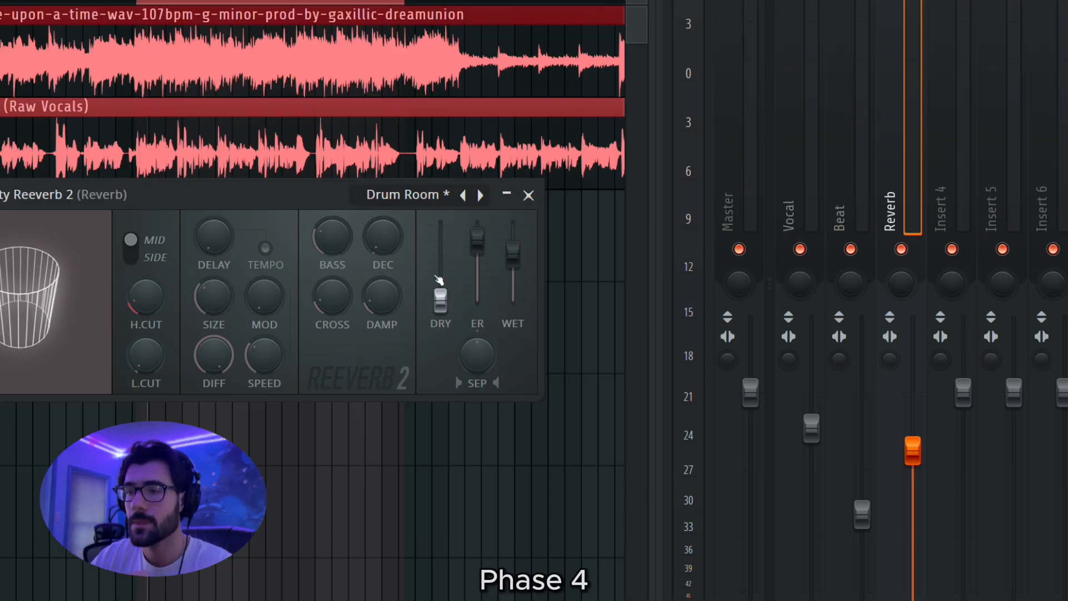
Switch Fruity Reeverb 2 to the Large Hall preset, pull its dry level fully down and start playback to audition it
{"action": "left_click", "coordinate": [480, 196]}
{"action": "left_click_drag", "start_coordinate": [440, 245], "coordinate": [441, 300]}
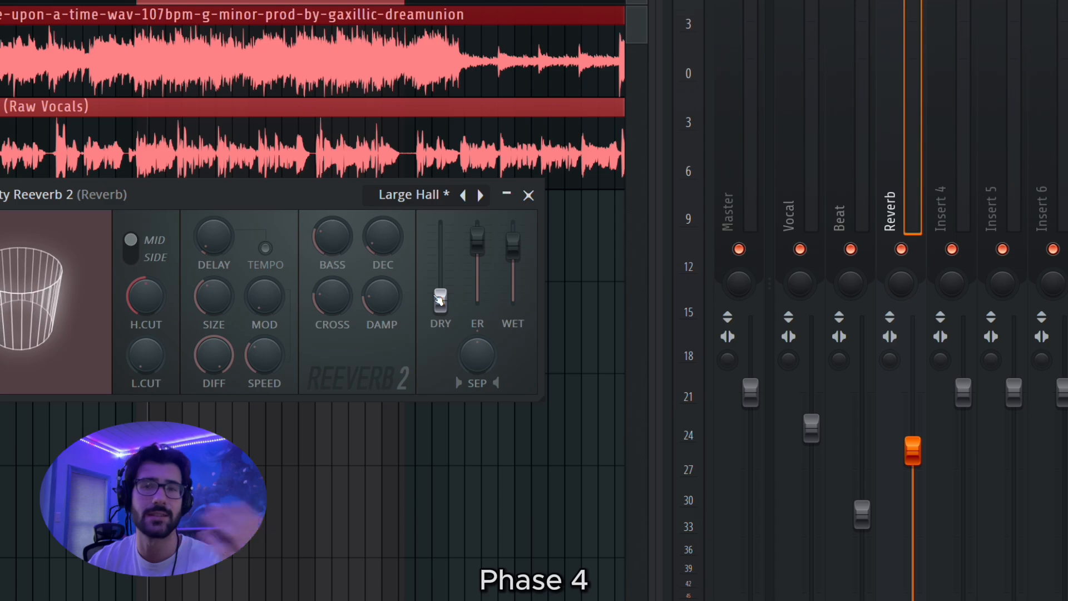
{"action": "key", "text": "space"}
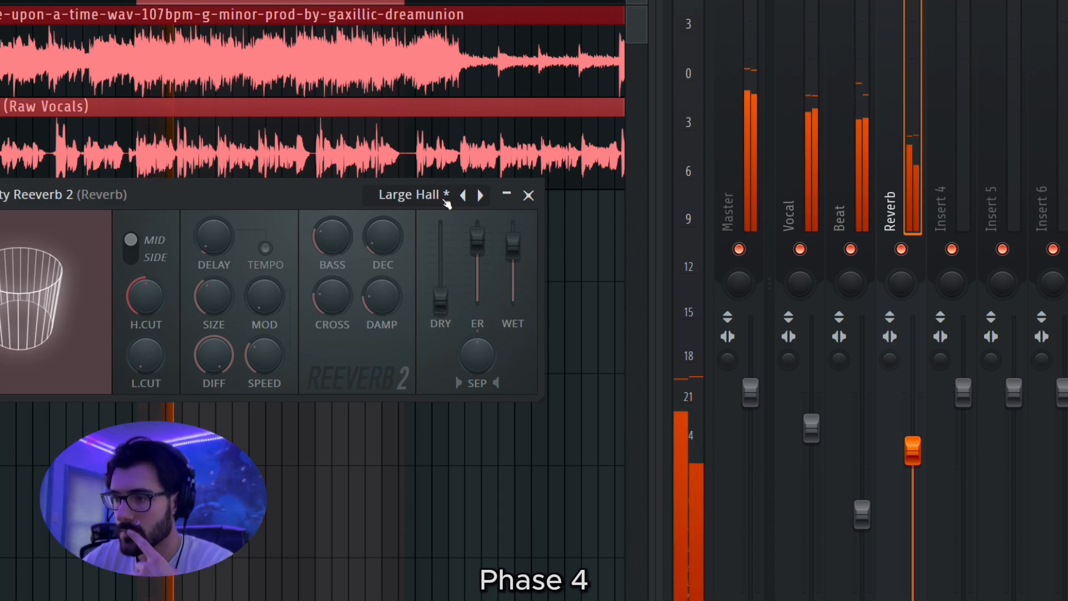
Audition the Small Studio and The Venue reverb presets, pulling the dry level fully down for each
{"action": "left_click", "coordinate": [449, 204]}
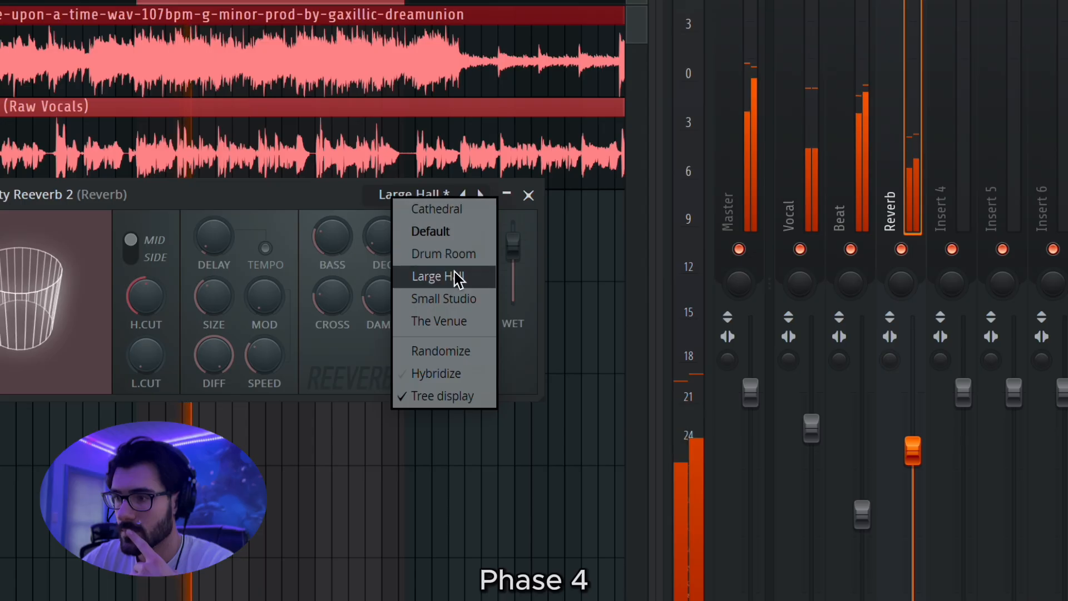
{"action": "left_click", "coordinate": [469, 300]}
{"action": "left_click_drag", "start_coordinate": [440, 238], "coordinate": [451, 303]}
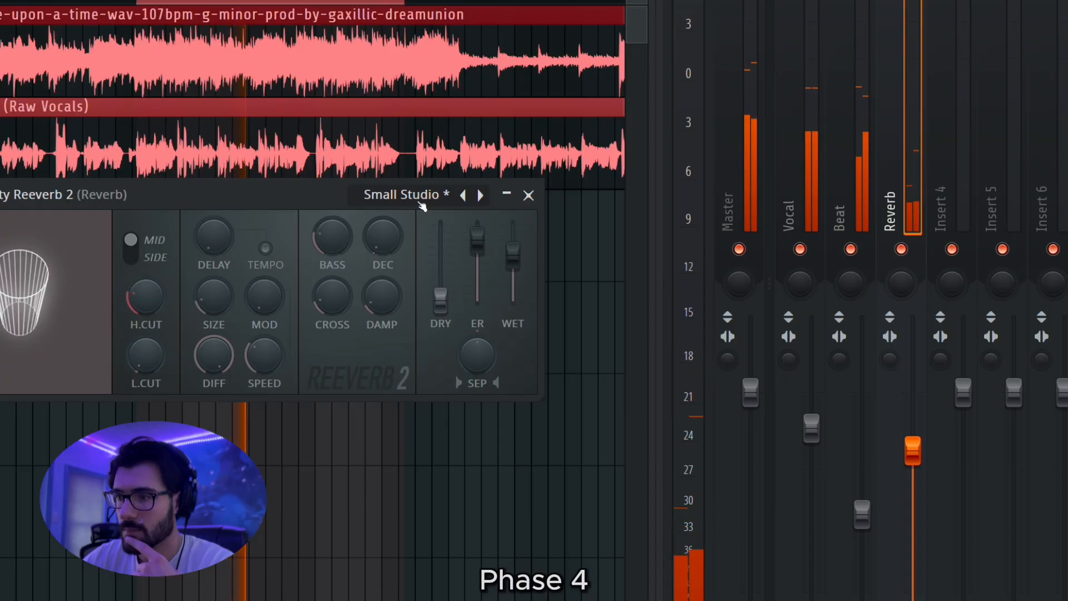
{"action": "left_click", "coordinate": [413, 198]}
{"action": "left_click", "coordinate": [503, 322]}
{"action": "left_click_drag", "start_coordinate": [441, 239], "coordinate": [440, 301]}
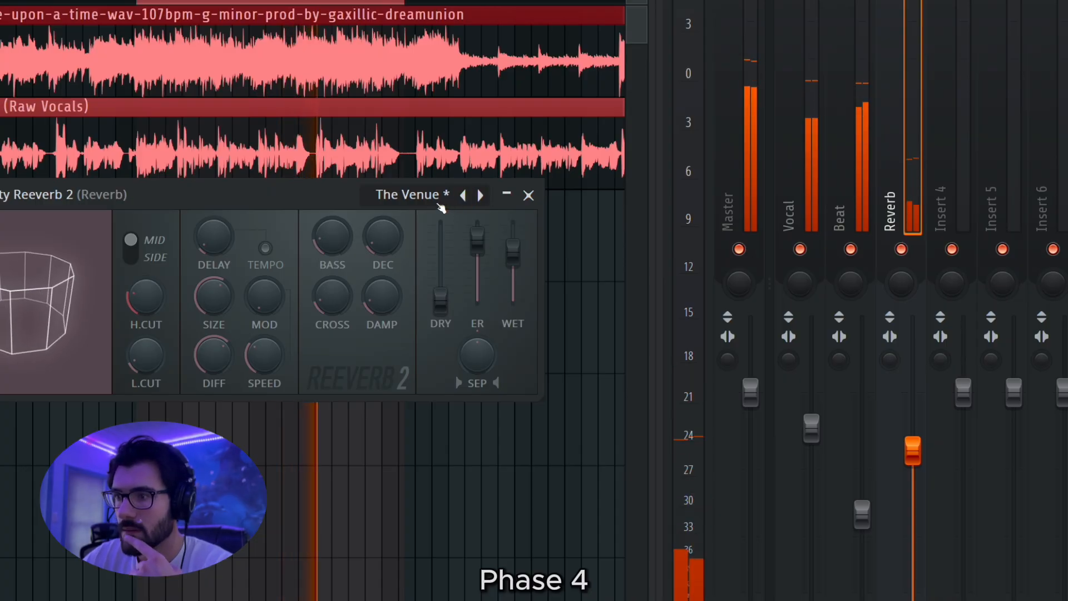
Reapply the Large Hall preset in Fruity Reeverb 2 and pull the dry level fully down
{"action": "left_click", "coordinate": [435, 200]}
{"action": "left_click", "coordinate": [483, 280]}
{"action": "left_click_drag", "start_coordinate": [450, 246], "coordinate": [441, 300]}
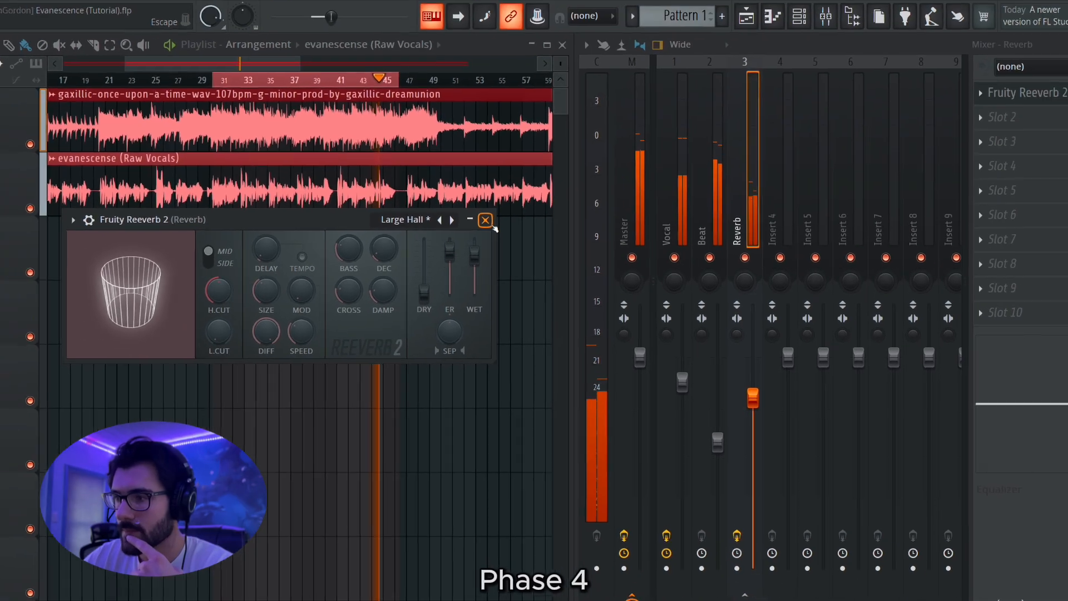
Close the reverb editor, lower the Reverb track's volume to -34.7 dB and stop playback
{"action": "left_click", "coordinate": [485, 219]}
{"action": "left_click_drag", "start_coordinate": [753, 398], "coordinate": [751, 545]}
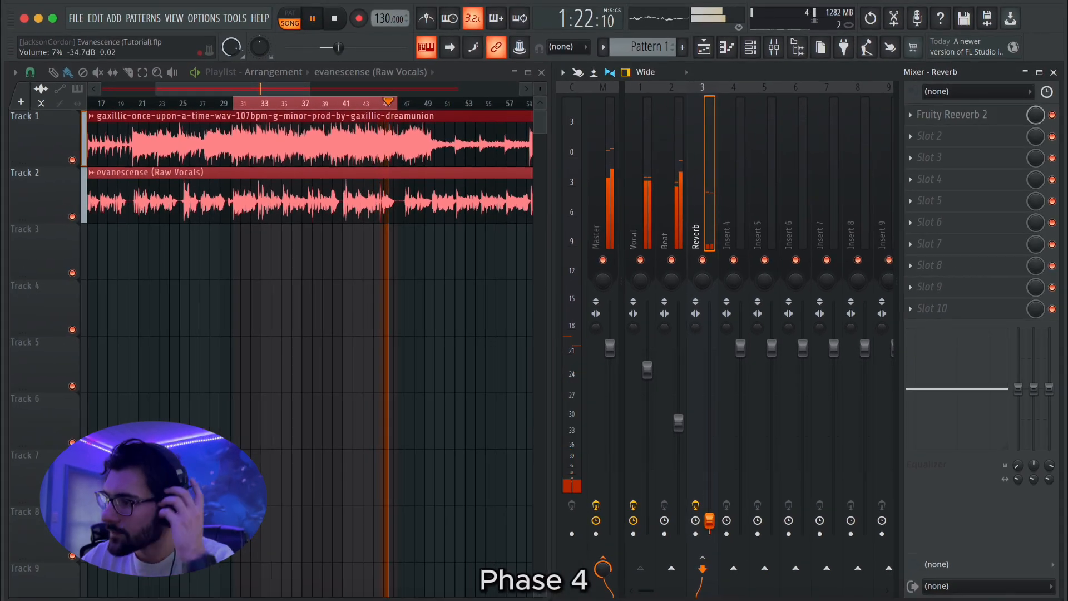
{"action": "key", "text": "space"}
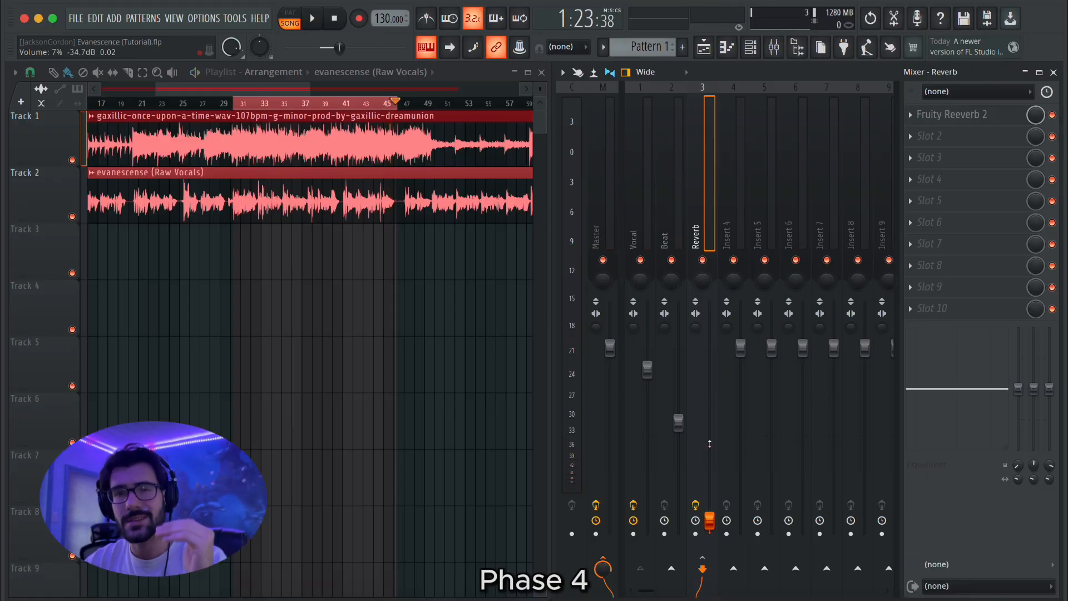
Raise the Reverb track's volume to slightly above -16.7 dB while the song plays, and stop playback
{"action": "key", "text": "space"}
{"action": "left_click_drag", "start_coordinate": [710, 444], "coordinate": [710, 428]}
{"action": "left_click_drag", "start_coordinate": [710, 505], "coordinate": [709, 462]}
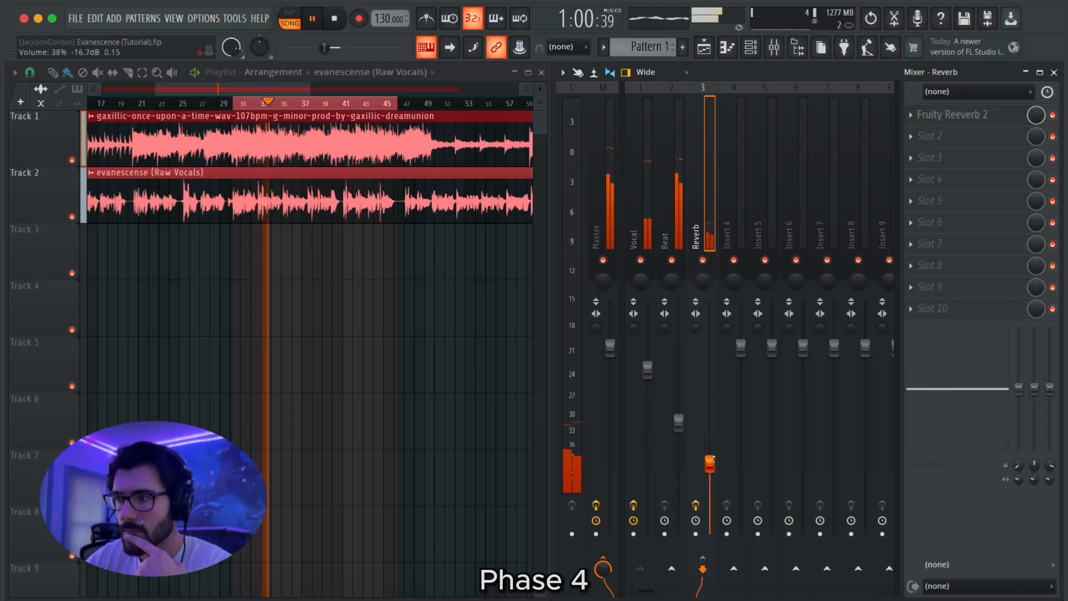
{"action": "left_click_drag", "start_coordinate": [709, 463], "coordinate": [709, 458]}
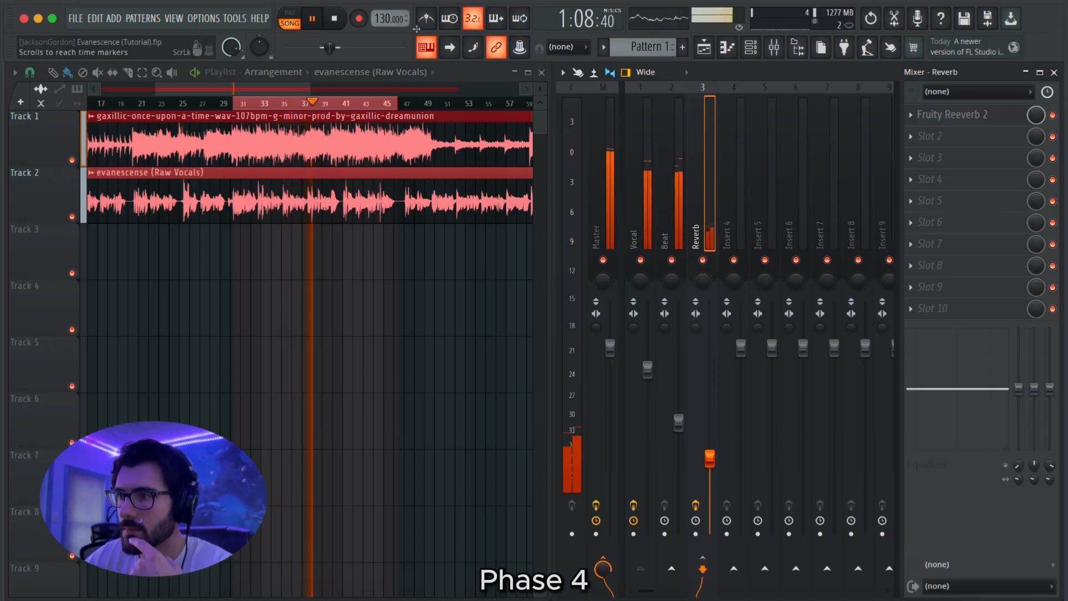
{"action": "key", "text": "space"}
Open Fruity Reeverb 2 on the Reverb track and raise its low cut slightly
{"action": "left_click", "coordinate": [951, 118]}
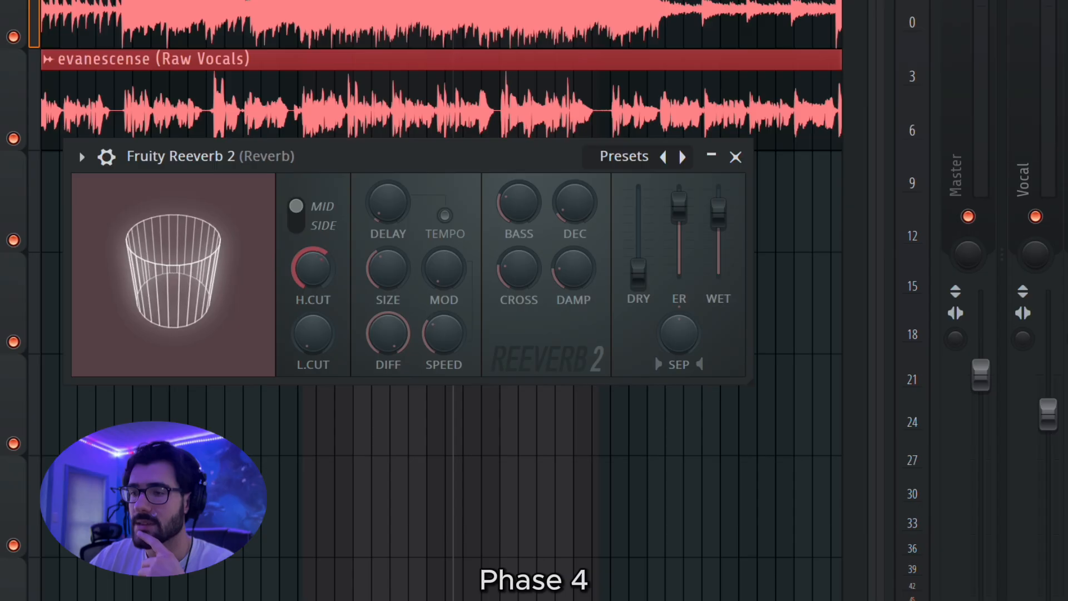
{"action": "left_click_drag", "start_coordinate": [312, 336], "coordinate": [312, 329]}
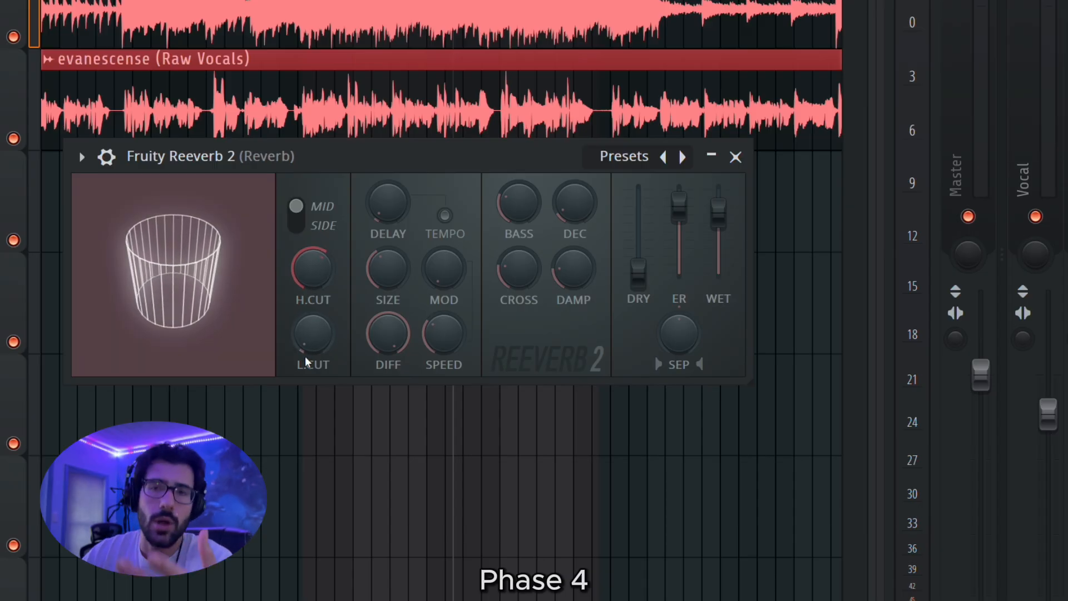
{"action": "left_click_drag", "start_coordinate": [315, 354], "coordinate": [315, 351]}
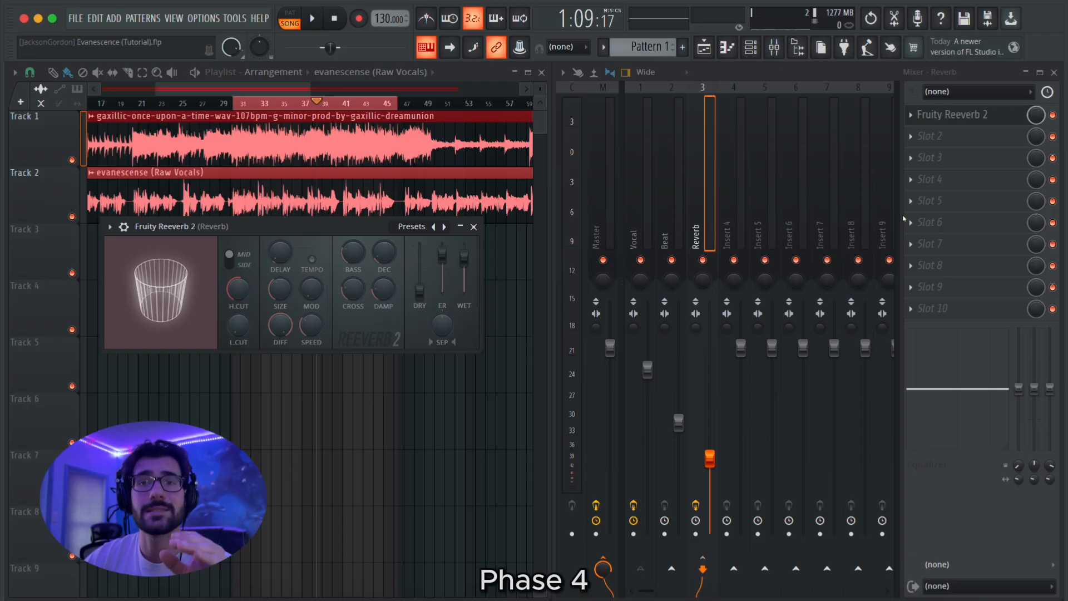
Add Fruity Limiter after the reverb, switch it to compressor mode and set its sidechain input to Vocal
{"action": "left_click", "coordinate": [947, 138]}
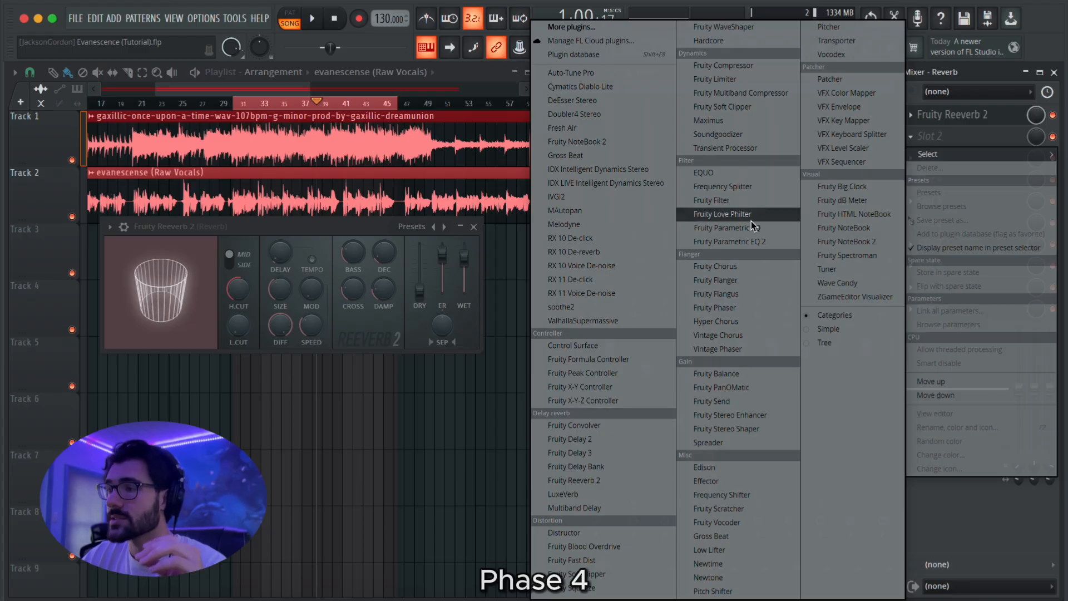
{"action": "left_click", "coordinate": [724, 79]}
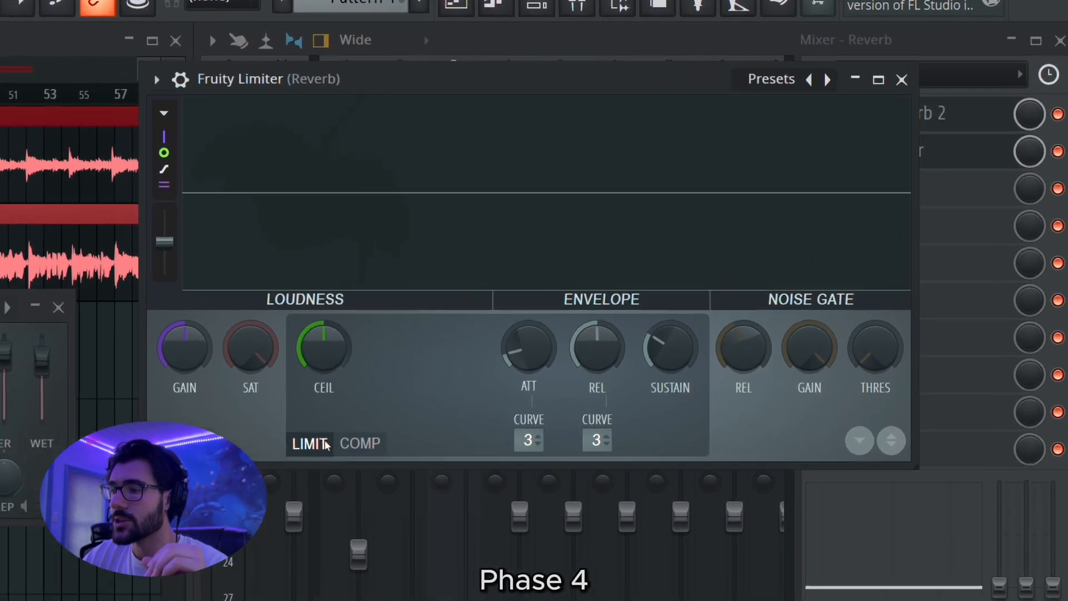
{"action": "left_click", "coordinate": [647, 306]}
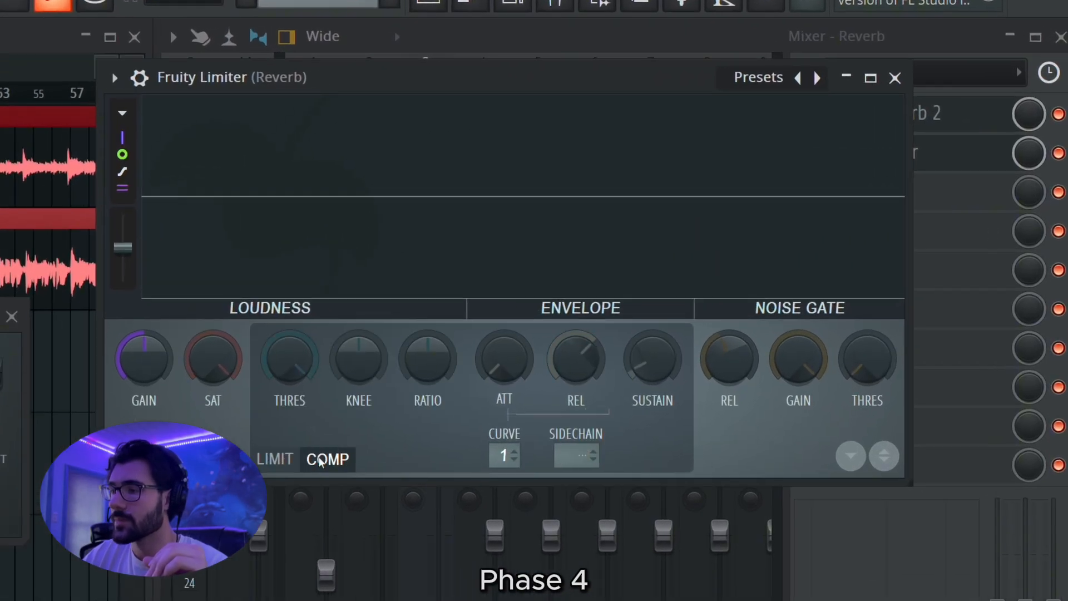
{"action": "left_click", "coordinate": [580, 455]}
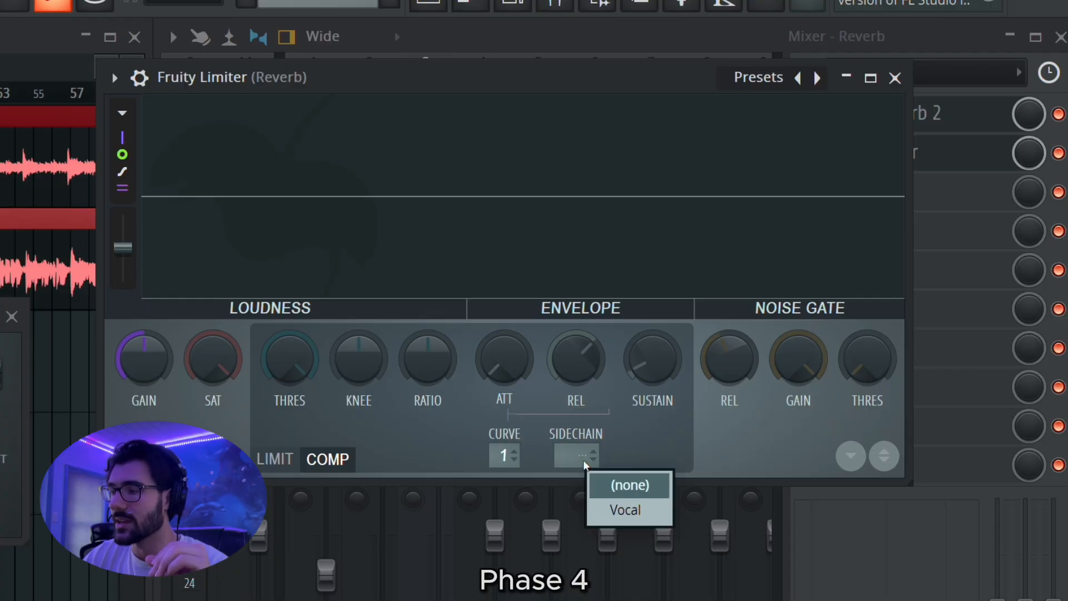
{"action": "left_click", "coordinate": [627, 510]}
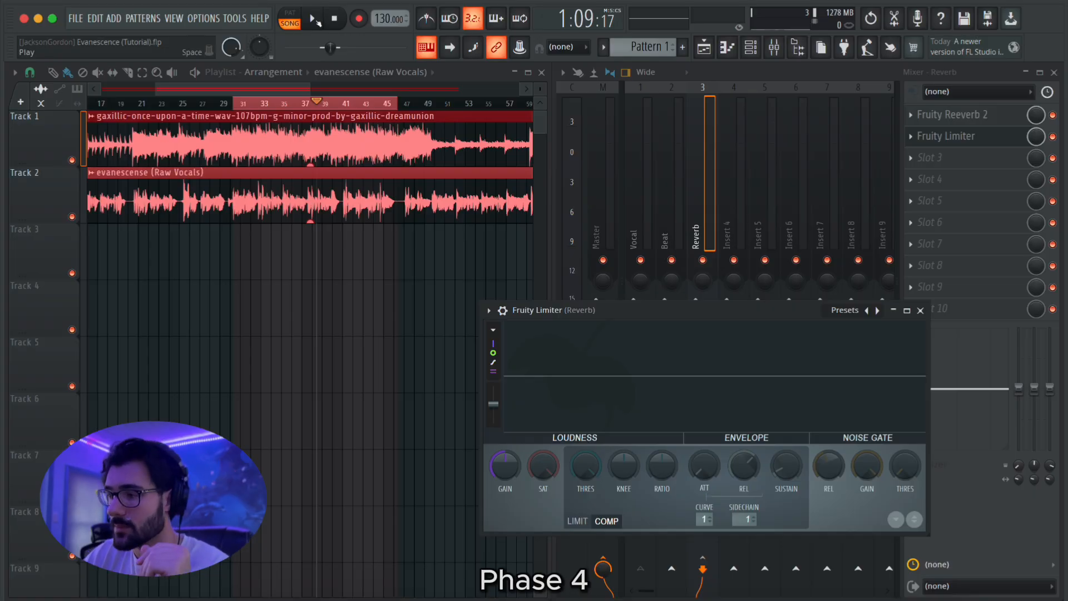
Play the section and adjust the Reverb track compressor's threshold and ratio so the vocal ducks the reverb
{"action": "left_click", "coordinate": [315, 20]}
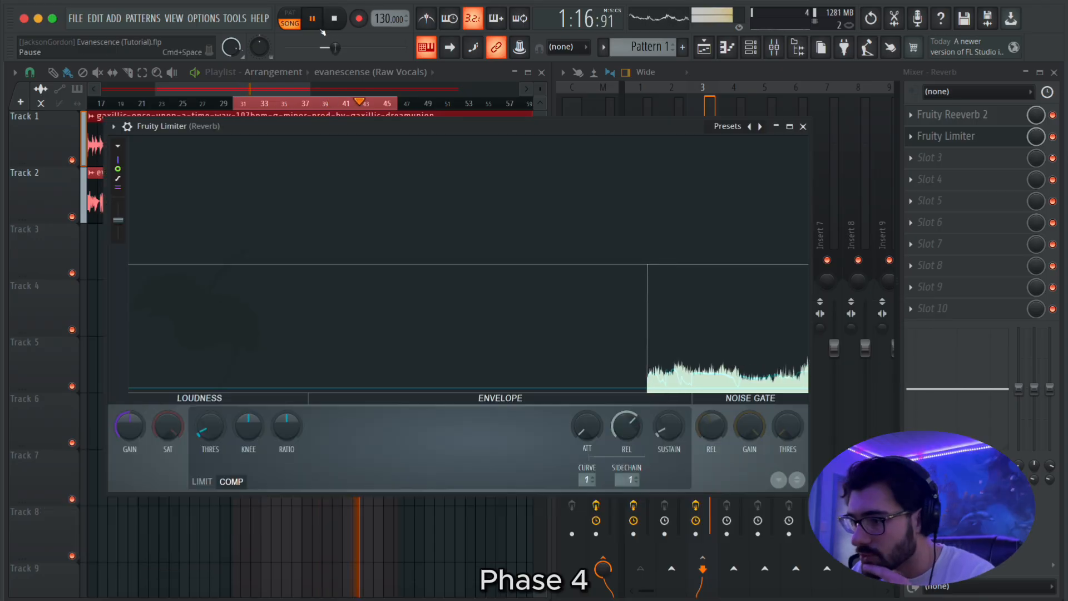
{"action": "left_click", "coordinate": [322, 29]}
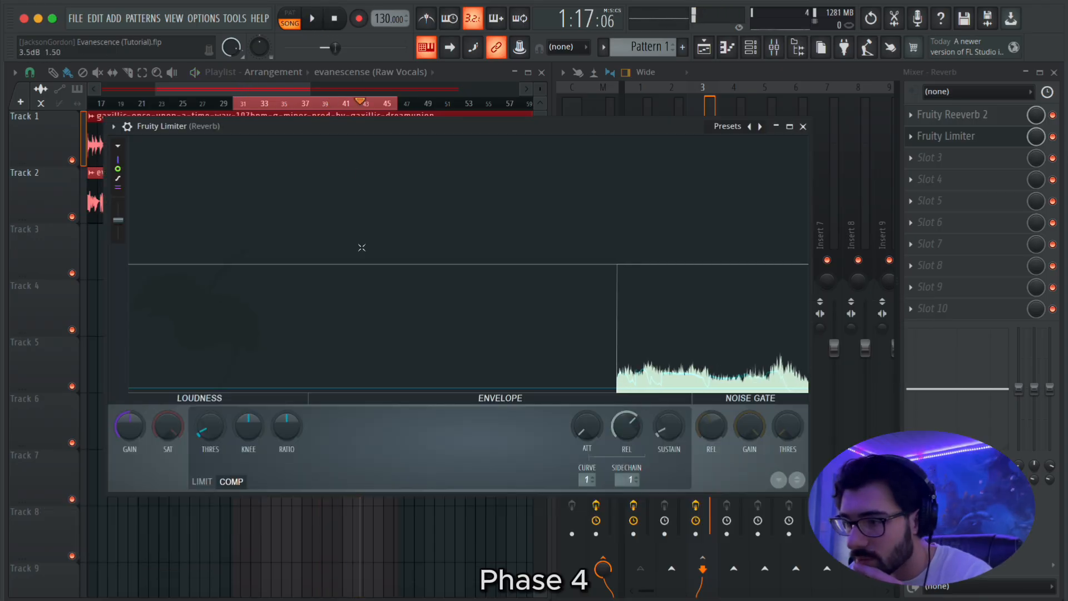
{"action": "mouse_move", "coordinate": [210, 427]}
{"action": "left_mouse_down"}
{"action": "mouse_move", "coordinate": [211, 440]}
{"action": "mouse_move", "coordinate": [220, 430]}
{"action": "left_mouse_up"}
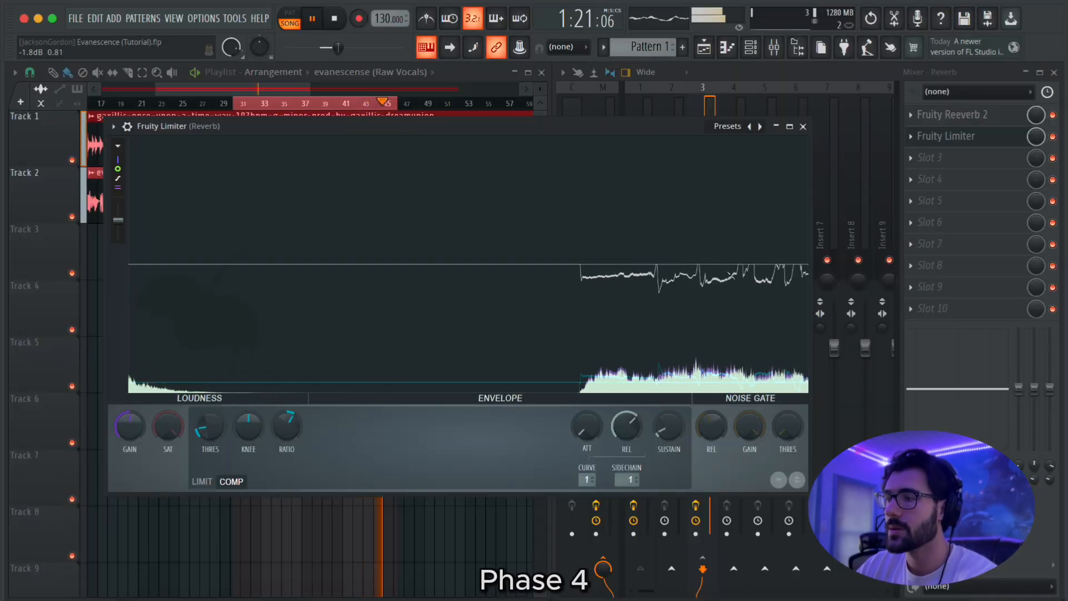
{"action": "key", "text": "space"}
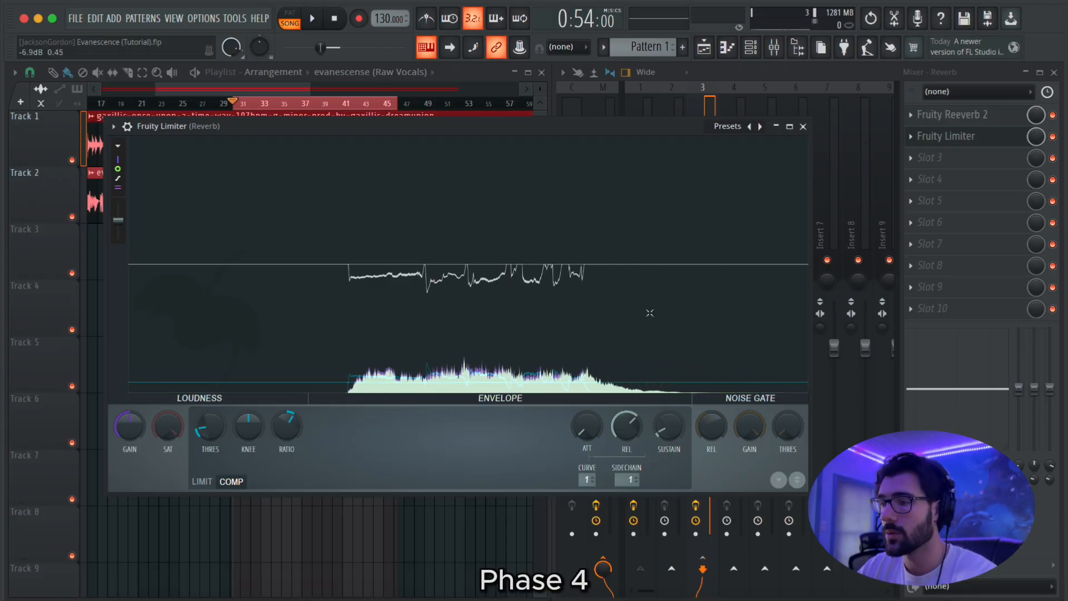
Audition the ducked reverb, set the compressor ratio to 1.8:1, close Fruity Limiter and stop playback
{"action": "key", "text": "space"}
{"action": "left_click", "coordinate": [803, 127]}
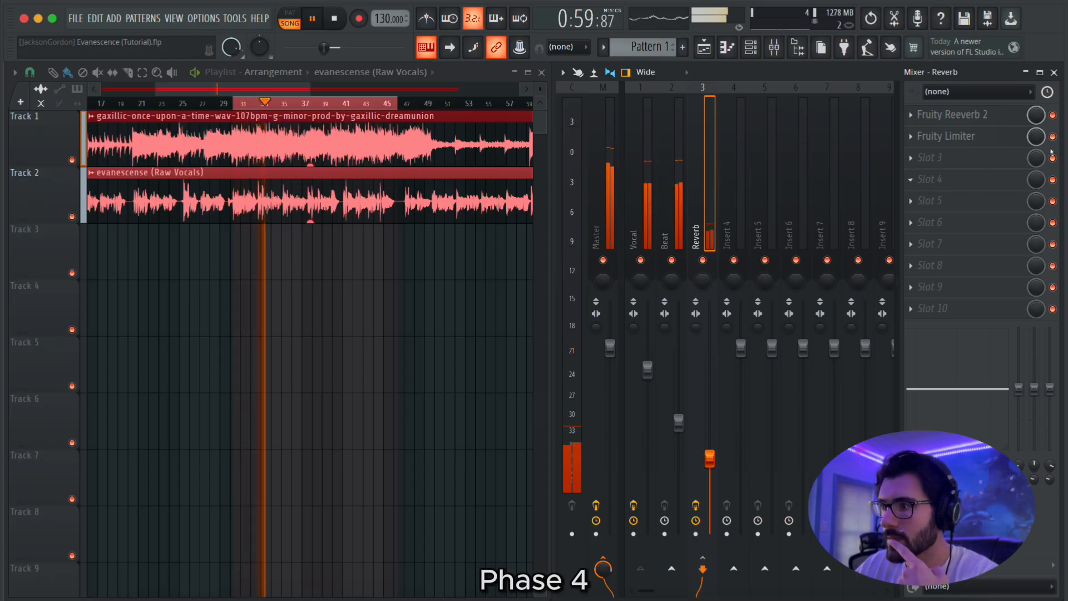
{"action": "left_click", "coordinate": [946, 135]}
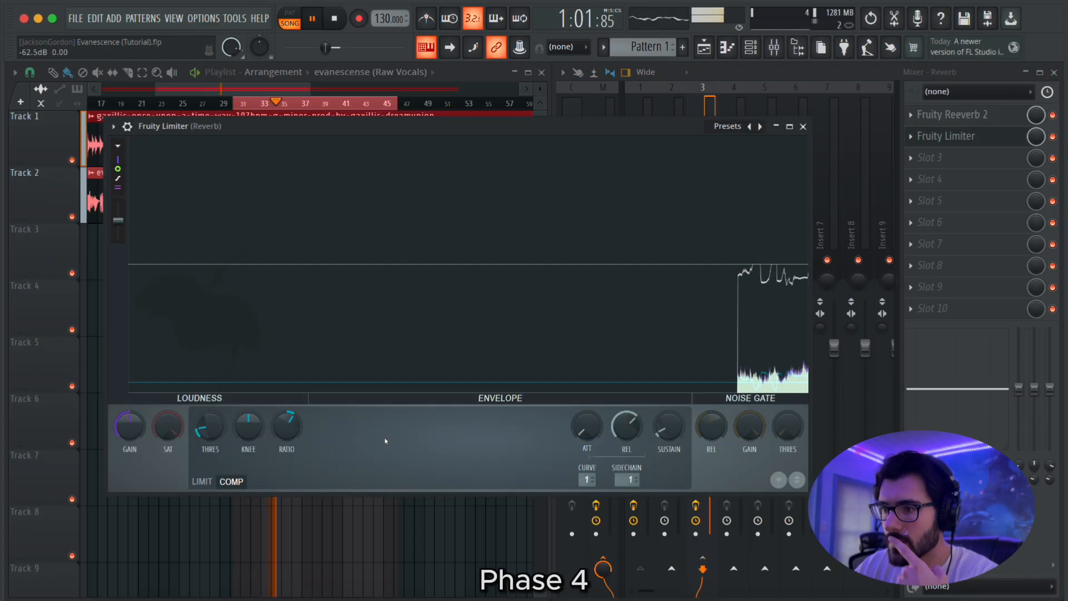
{"action": "left_click_drag", "start_coordinate": [279, 433], "coordinate": [280, 430]}
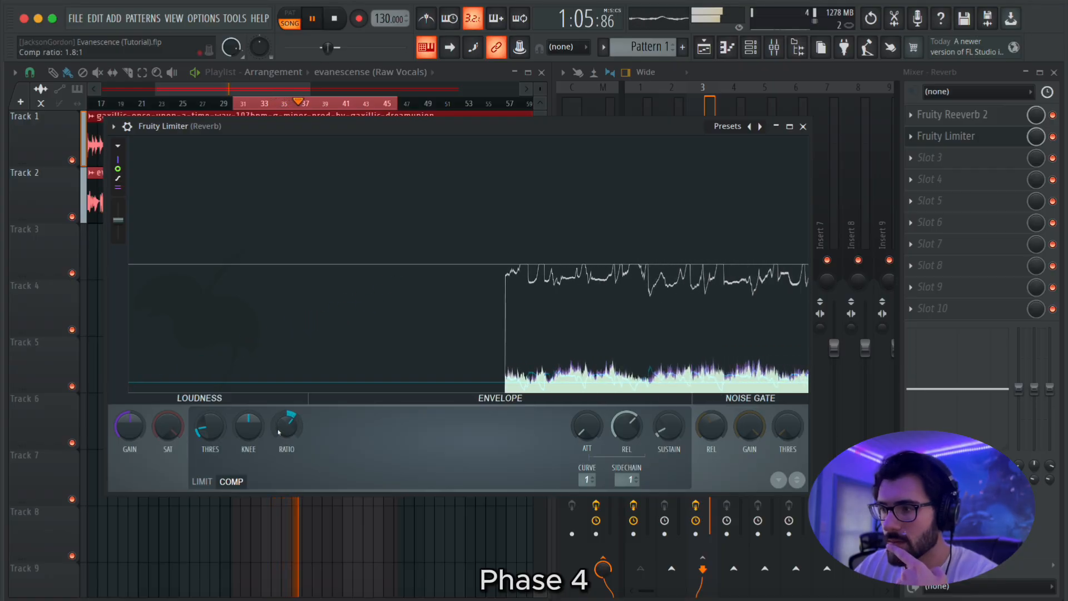
{"action": "left_click", "coordinate": [803, 126]}
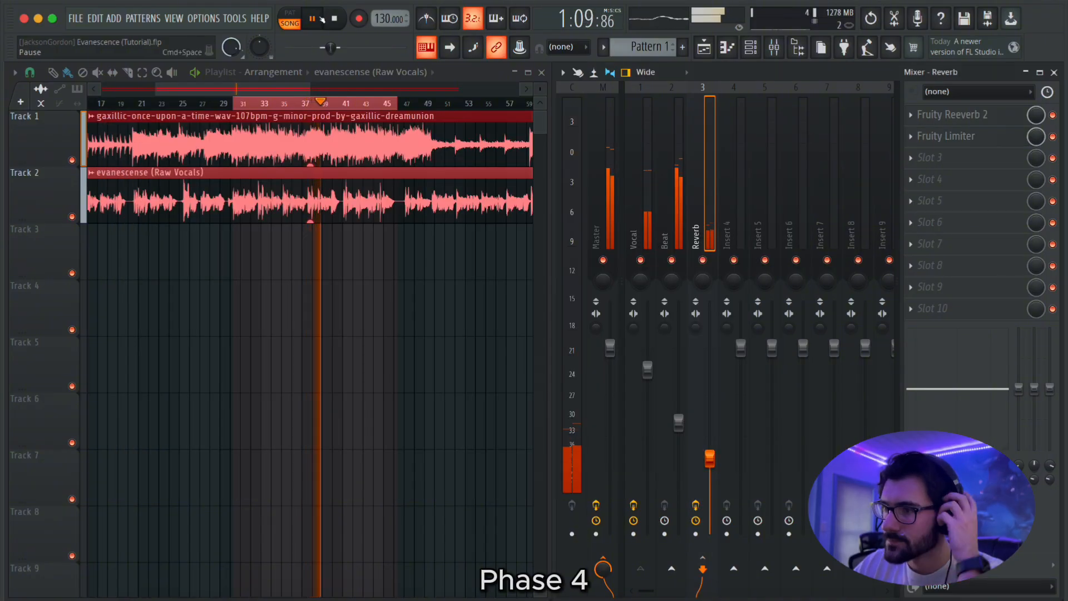
{"action": "key", "text": "space"}
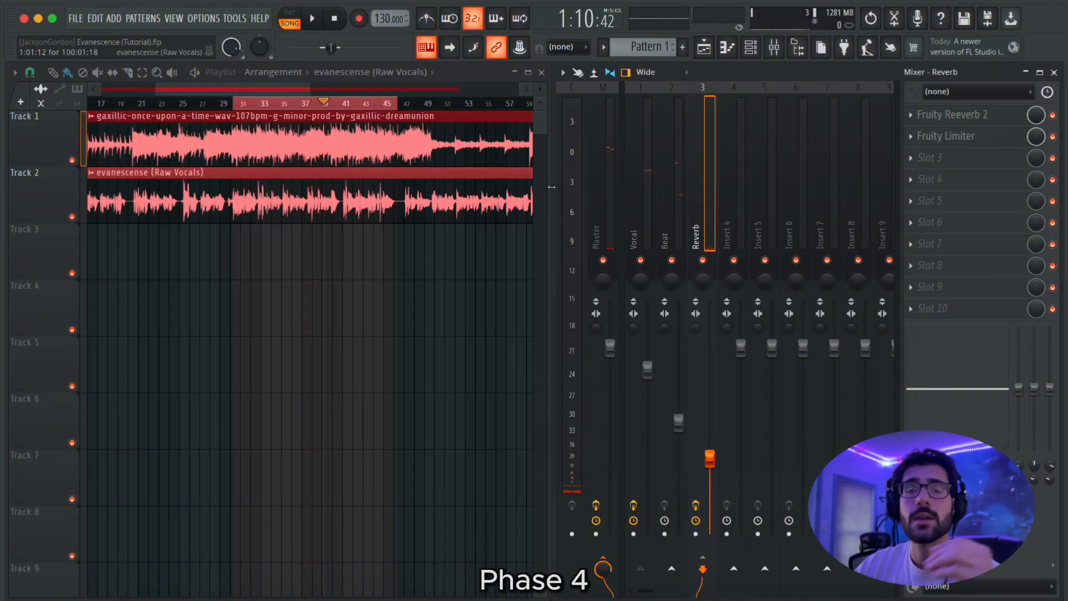
Rename the Insert 4 mixer track as Delay and enable a send to it from the Vocal track
{"action": "double_click", "coordinate": [733, 201]}
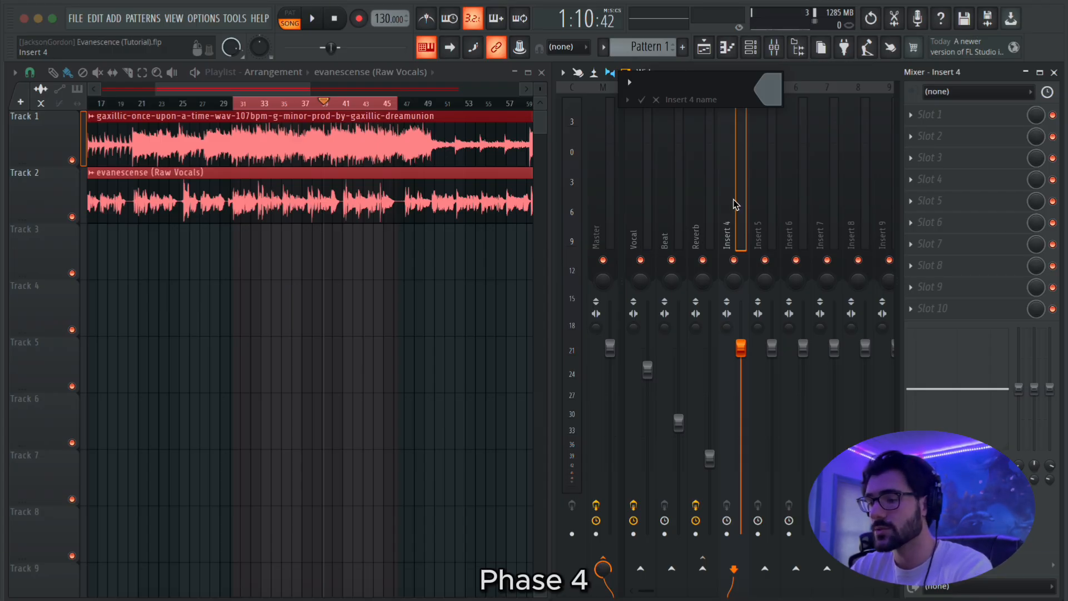
{"action": "type", "text": "Delay"}
{"action": "key", "text": "Return"}
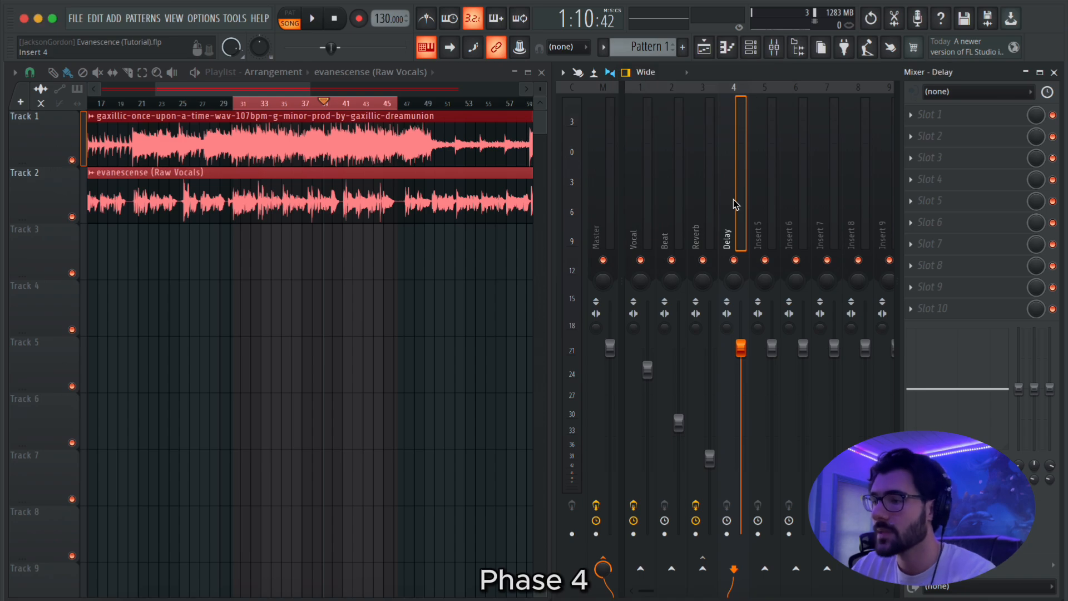
{"action": "left_click", "coordinate": [645, 207]}
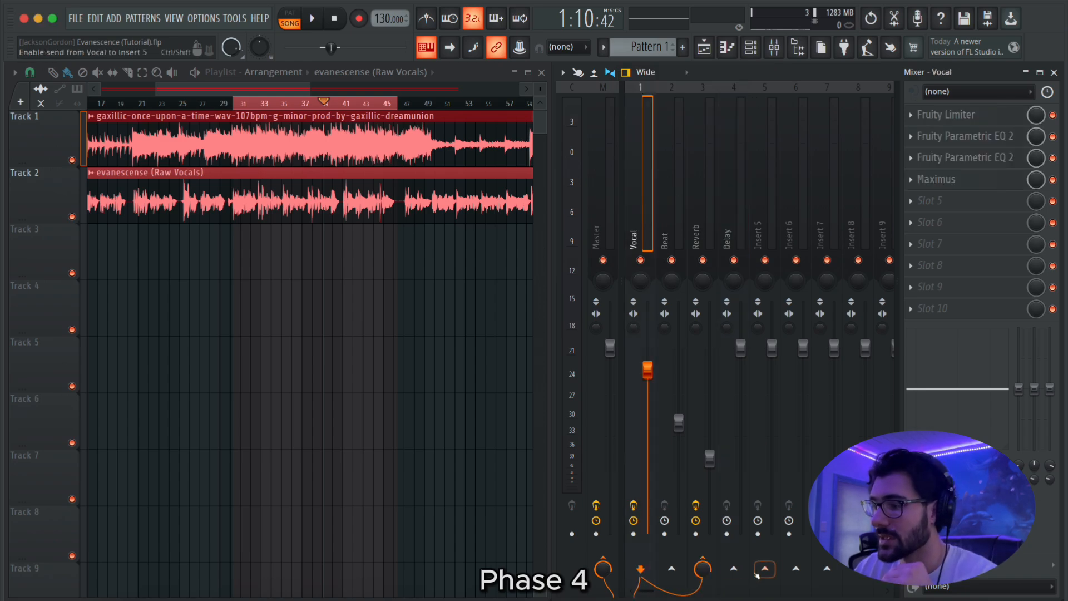
{"action": "left_click", "coordinate": [735, 211]}
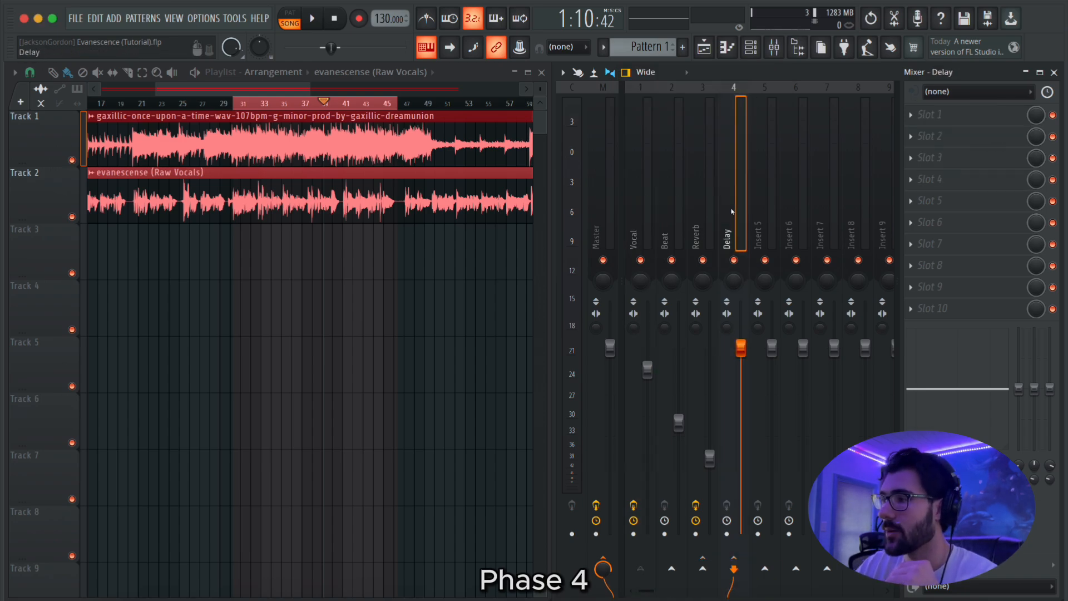
Load Fruity Delay 3 in the Delay track's first slot and audition it with the song
{"action": "left_click", "coordinate": [935, 114]}
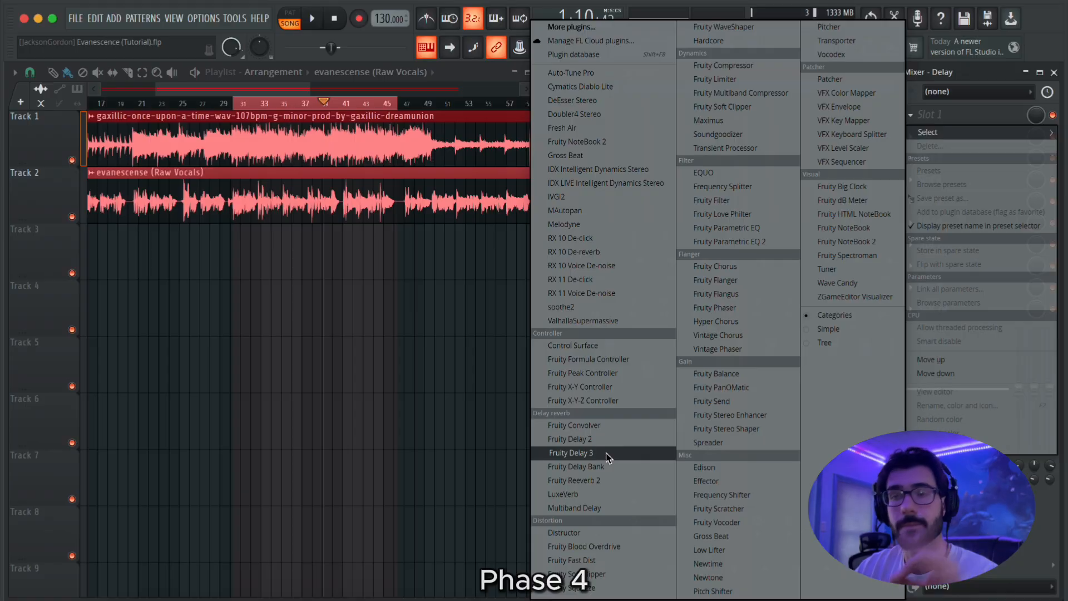
{"action": "left_click", "coordinate": [572, 453]}
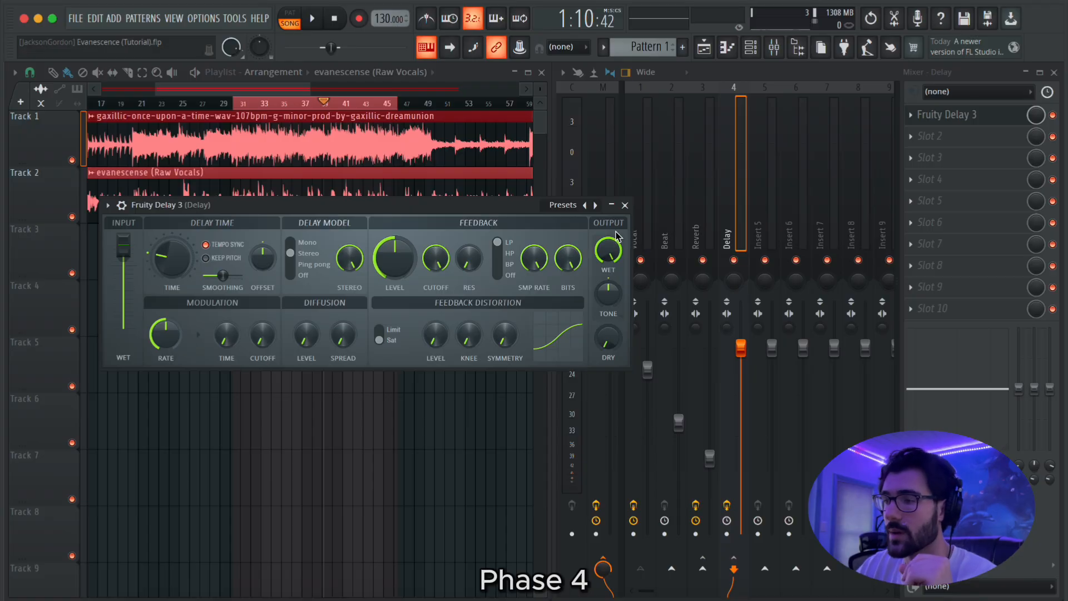
{"action": "left_click", "coordinate": [312, 20]}
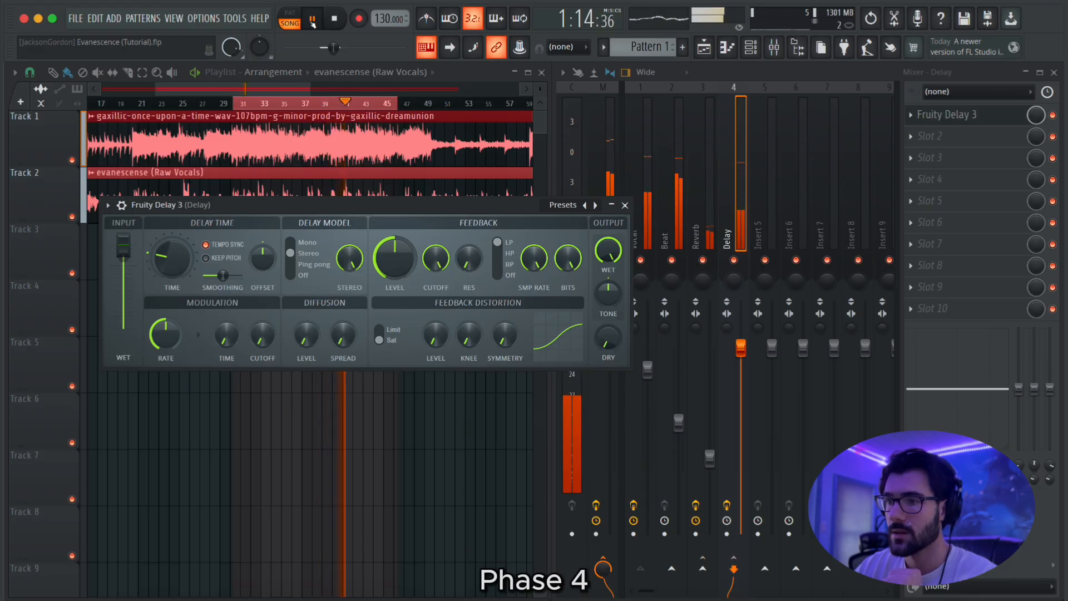
{"action": "left_click", "coordinate": [312, 20]}
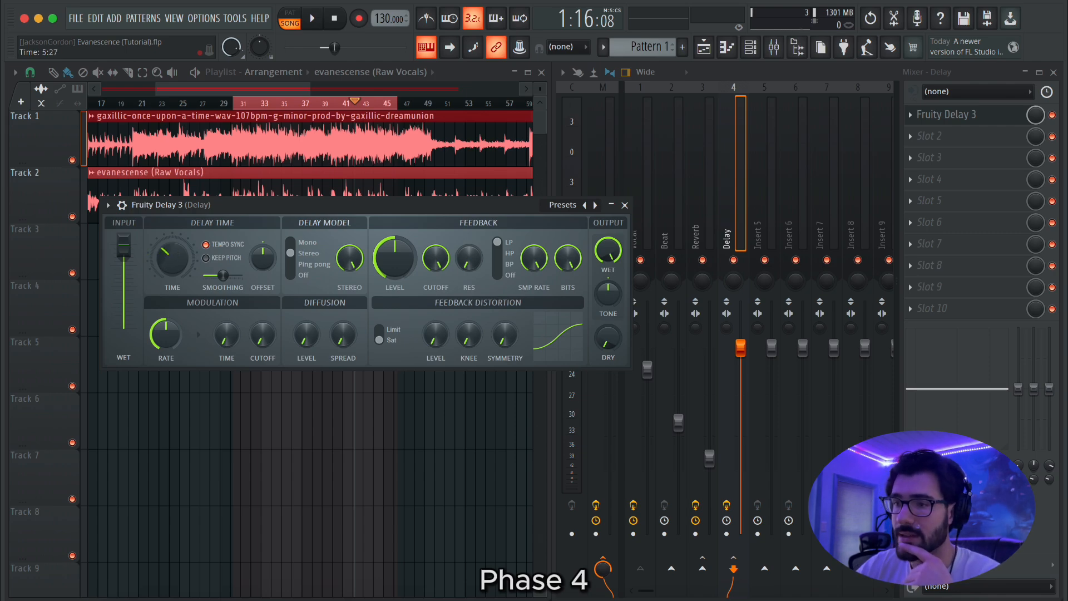
Set Fruity Delay 3's delay time to 5:0 and lower its feedback level, then stop playback
{"action": "left_click", "coordinate": [313, 20]}
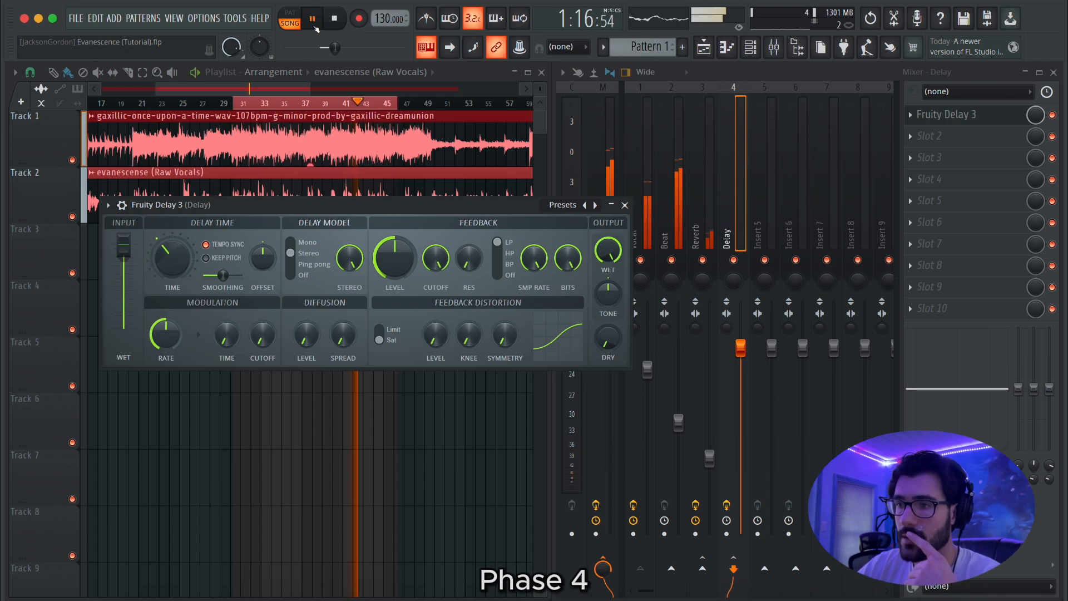
{"action": "left_click_drag", "start_coordinate": [183, 254], "coordinate": [178, 257]}
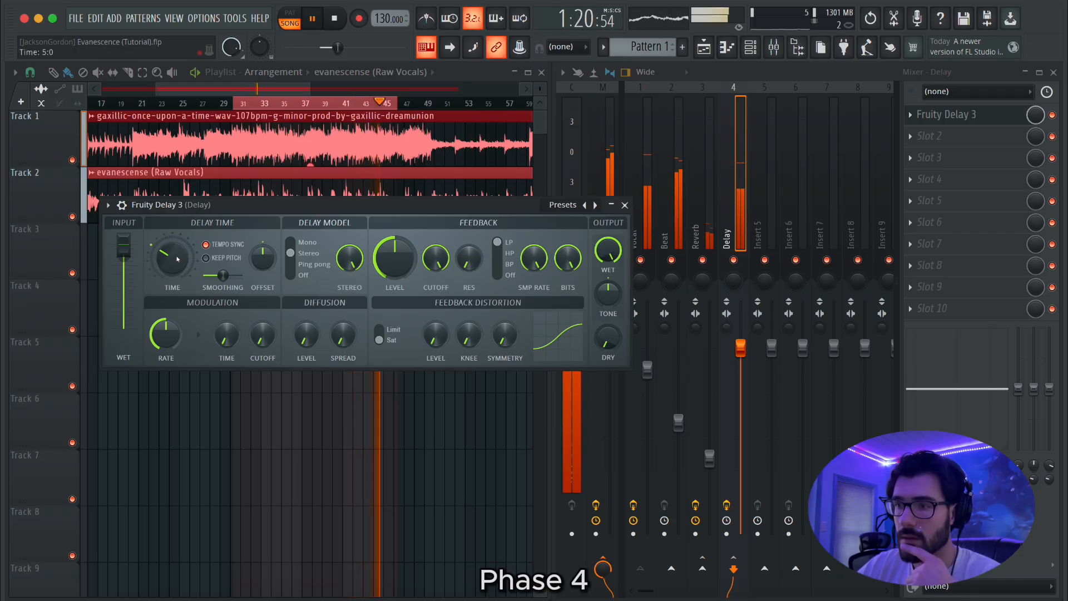
{"action": "key", "text": "space"}
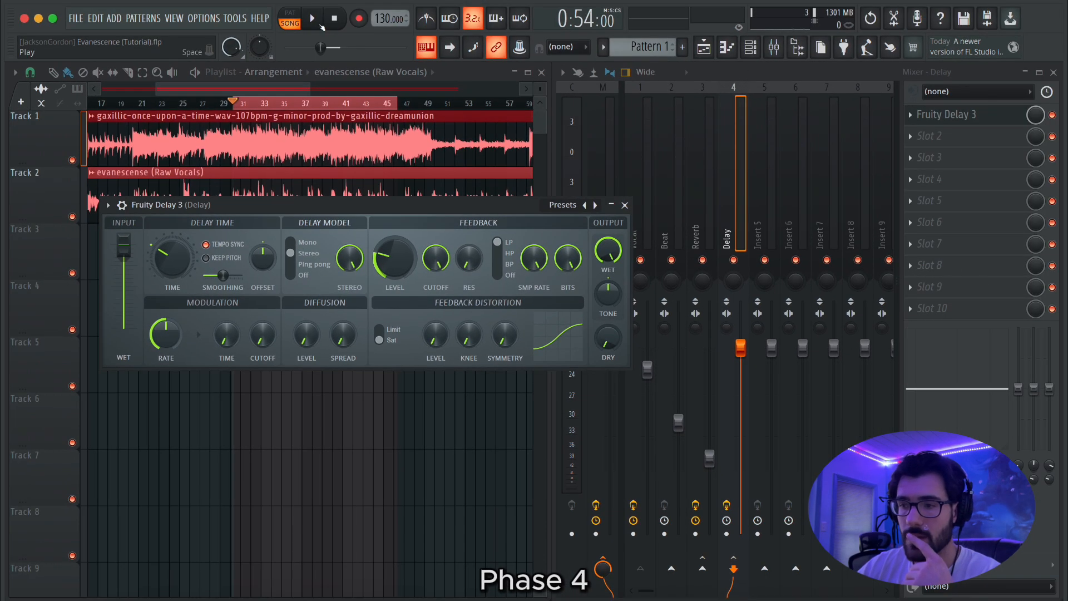
Lower the Delay track's volume and reduce Fruity Delay 3's feedback cutoff to about 6 kHz during playback
{"action": "key", "text": "space"}
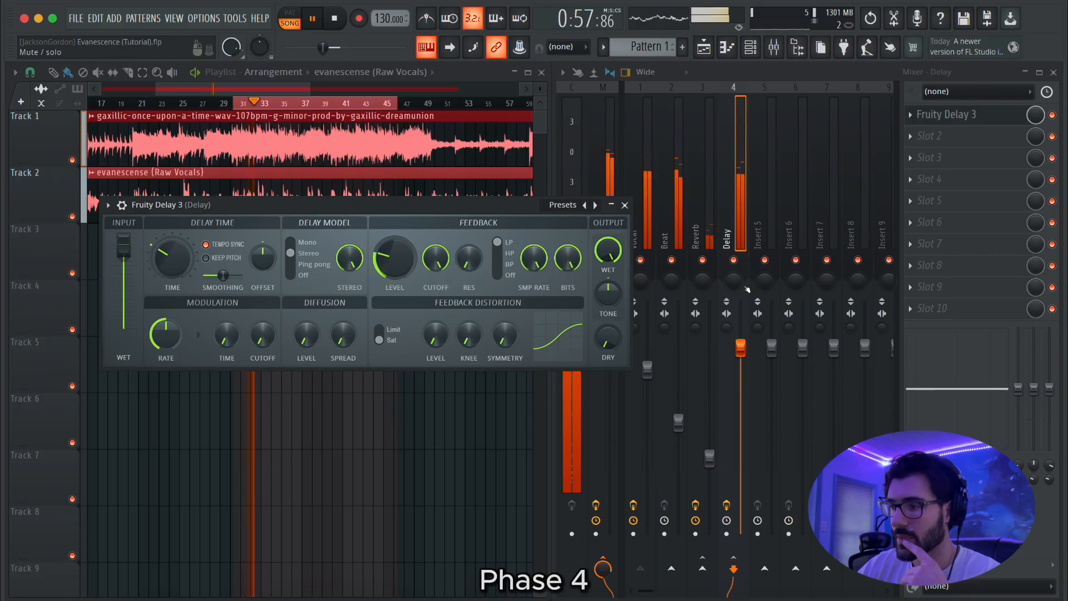
{"action": "left_click_drag", "start_coordinate": [740, 348], "coordinate": [741, 402]}
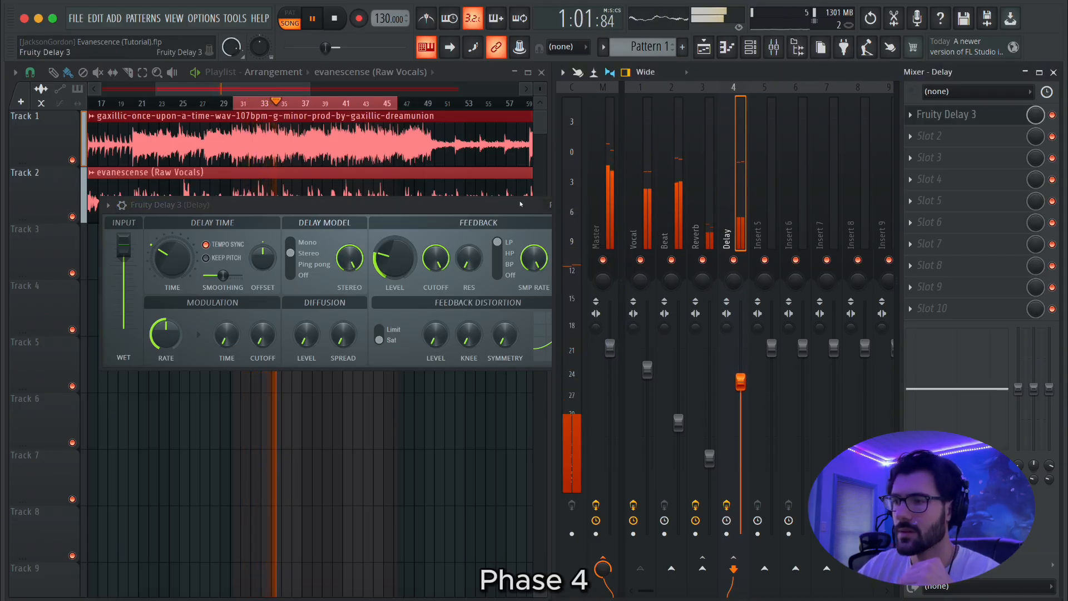
{"action": "left_click", "coordinate": [436, 272]}
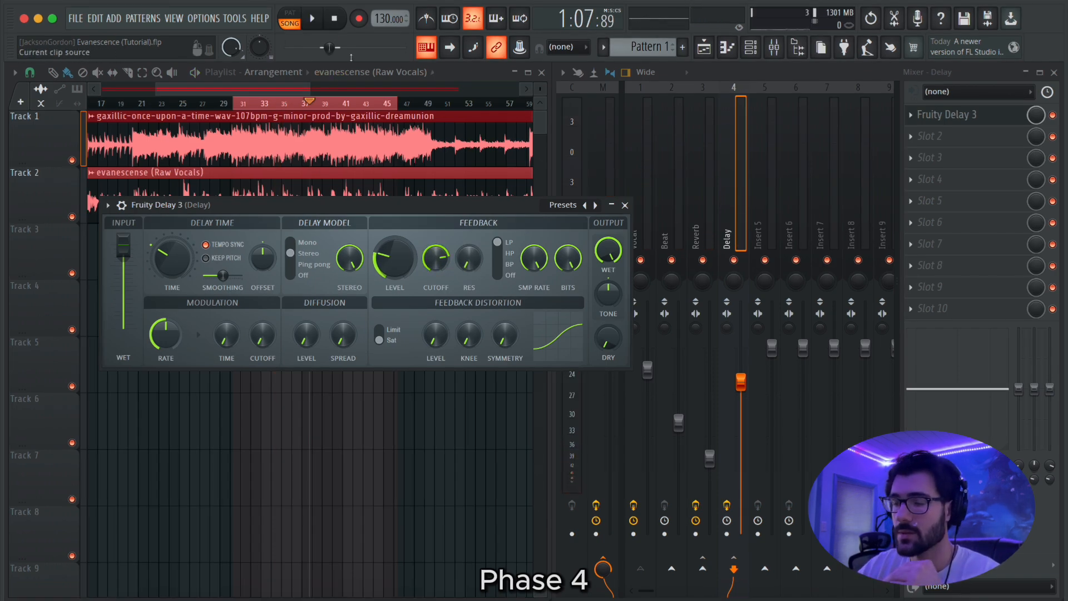
{"action": "key", "text": "space"}
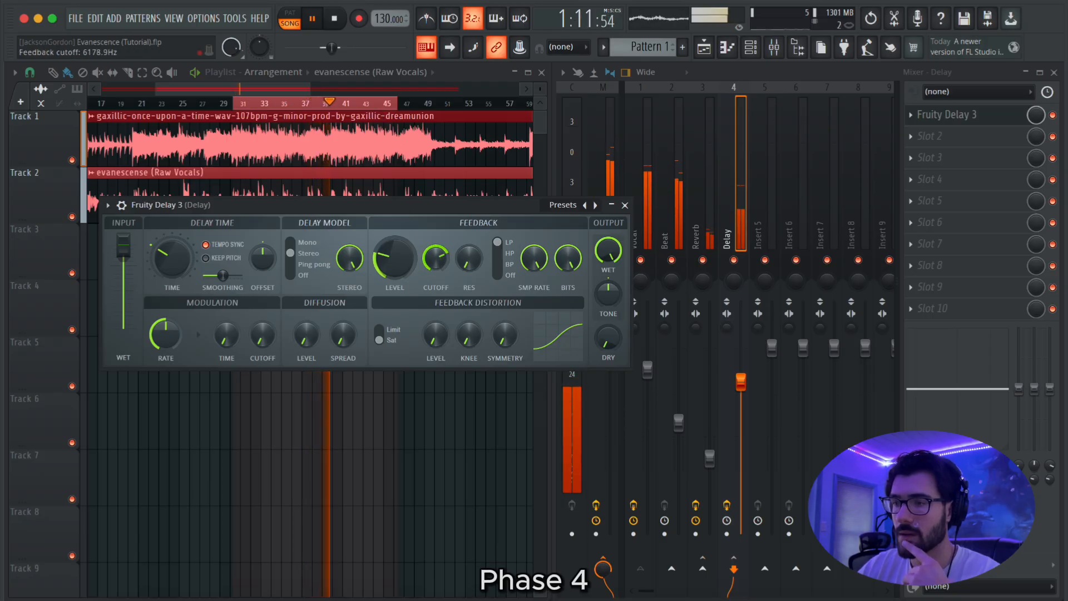
{"action": "left_click_drag", "start_coordinate": [437, 261], "coordinate": [438, 266]}
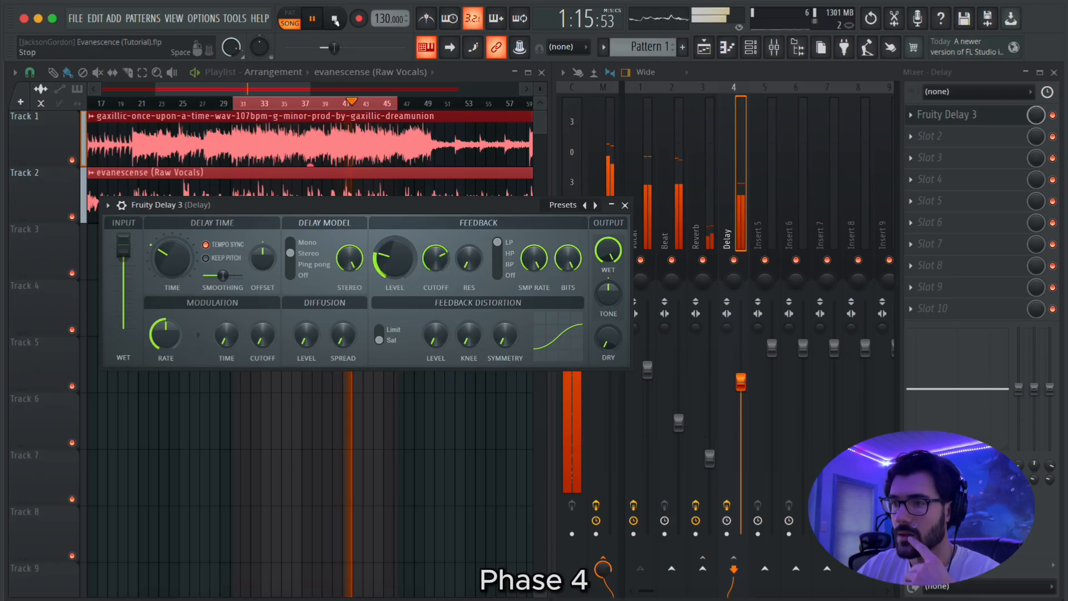
Stop playback, close Fruity Delay 3, and load Fruity Limiter into the Delay track's second effect slot
{"action": "key", "text": "space"}
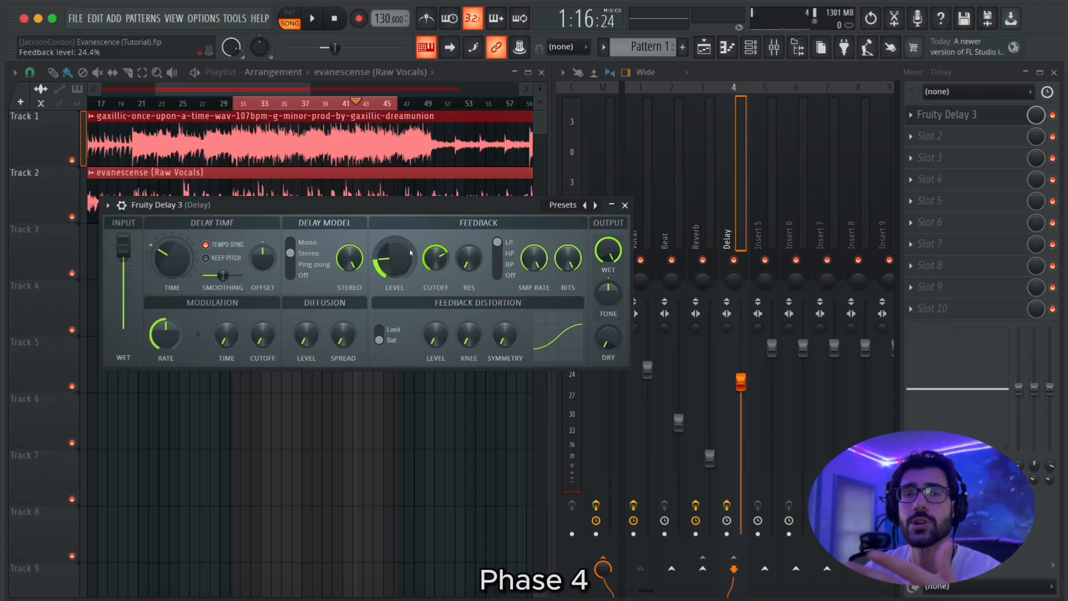
{"action": "left_click", "coordinate": [625, 205]}
{"action": "left_click", "coordinate": [940, 141]}
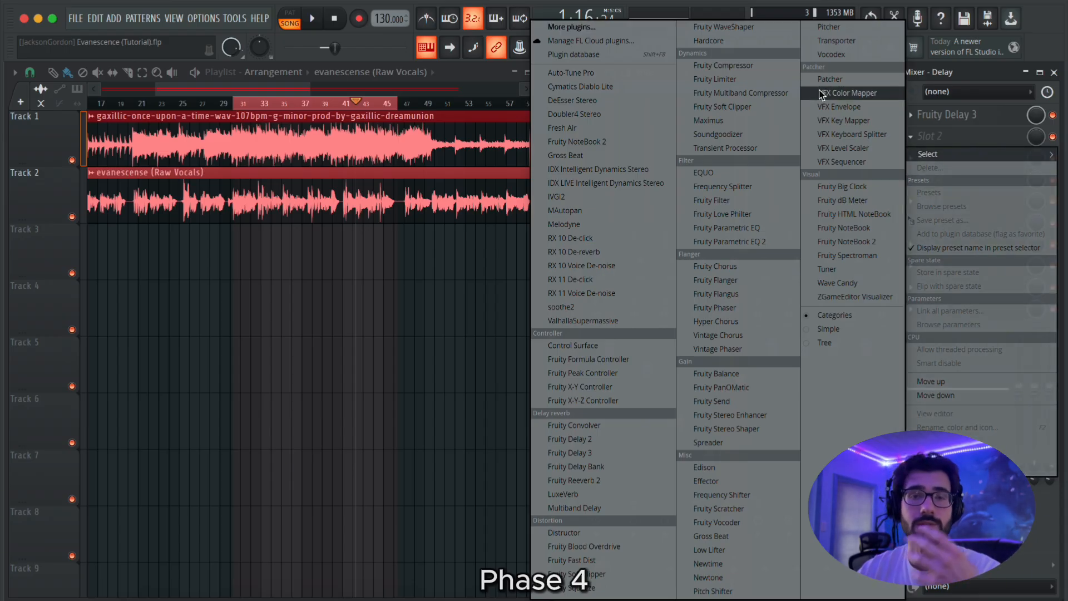
{"action": "left_click", "coordinate": [768, 79]}
{"action": "left_click_drag", "start_coordinate": [228, 291], "coordinate": [408, 186]}
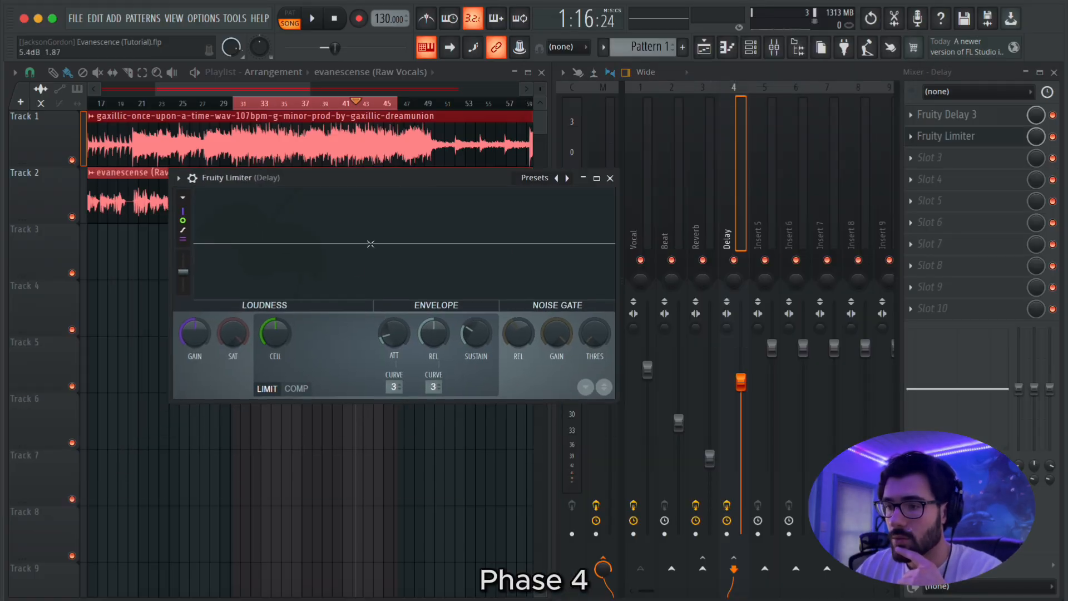
Switch Fruity Limiter to COMP mode and set its sidechain input to the Vocal track
{"action": "left_click", "coordinate": [296, 388]}
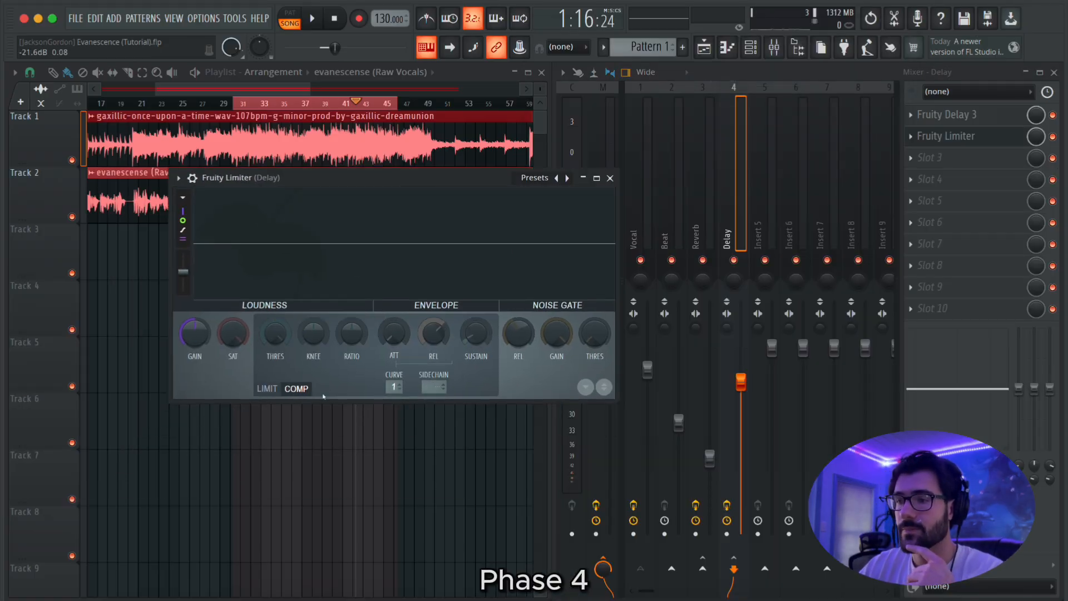
{"action": "left_click", "coordinate": [433, 385]}
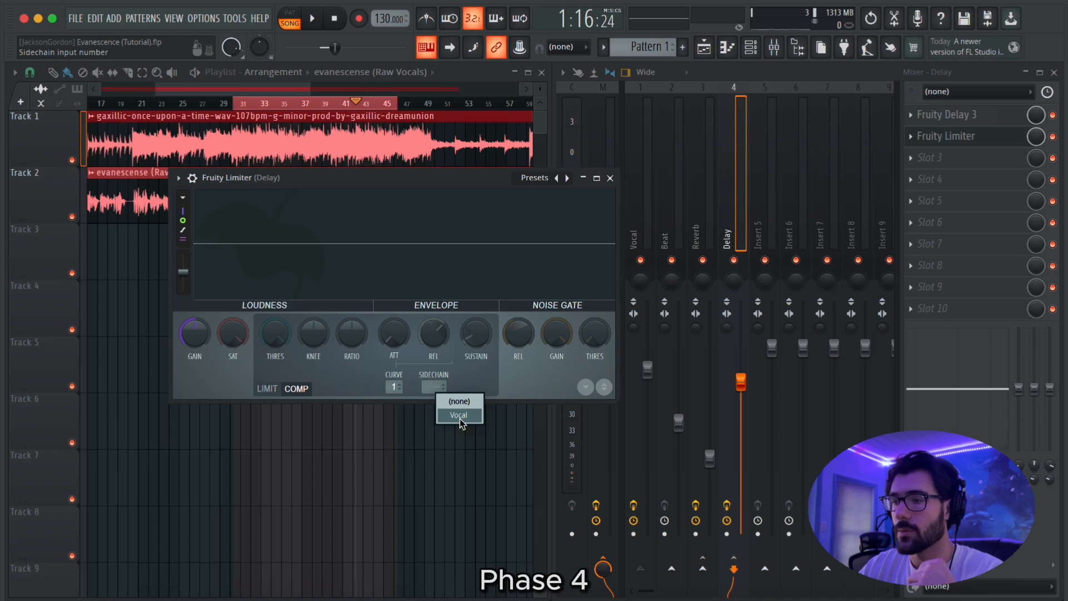
{"action": "left_click", "coordinate": [459, 415]}
Play the song, enlarge the Fruity Limiter window, and lower its compression threshold to about -24.7 dB
{"action": "key", "text": "space"}
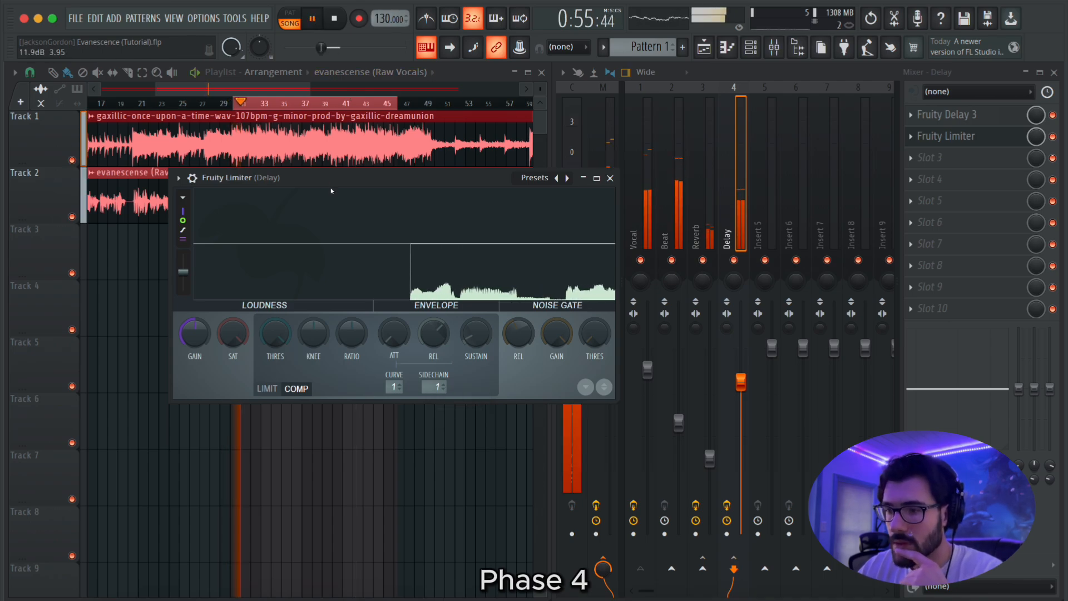
{"action": "left_click_drag", "start_coordinate": [275, 329], "coordinate": [281, 325]}
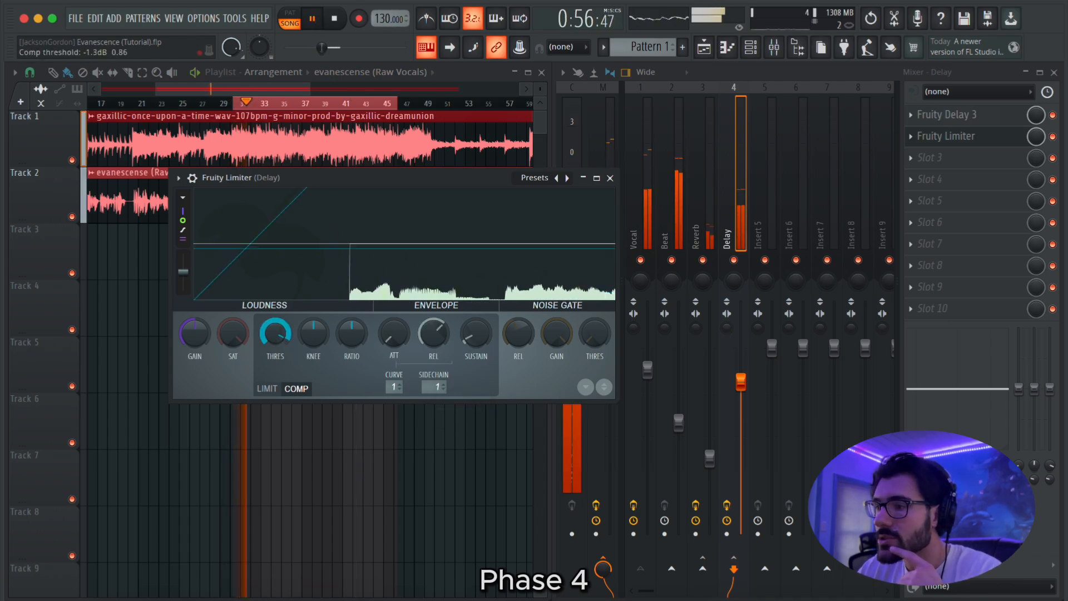
{"action": "left_click_drag", "start_coordinate": [619, 401], "coordinate": [953, 537]}
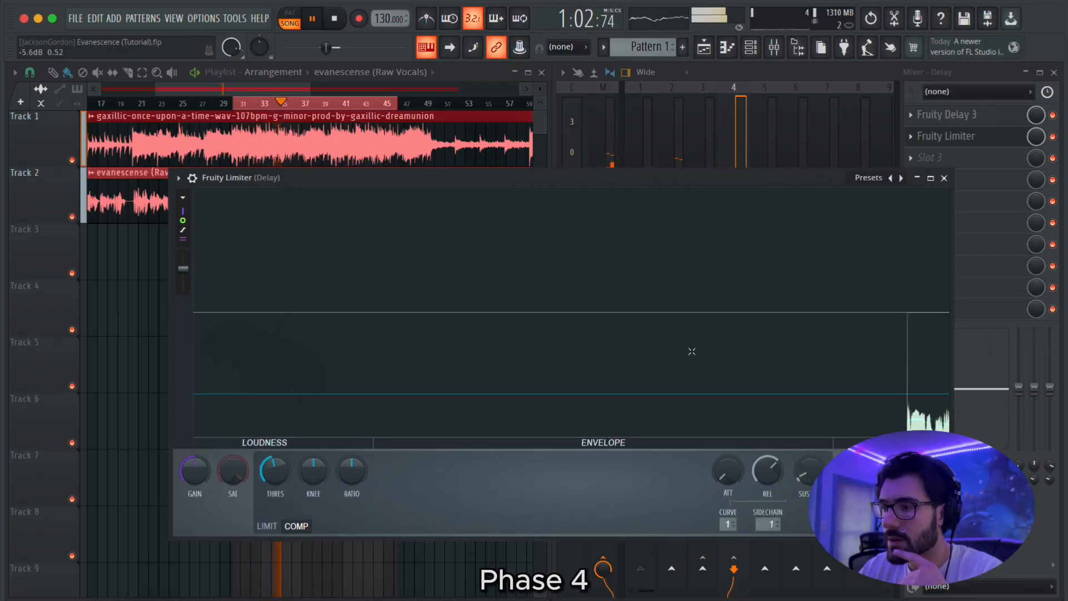
{"action": "left_click_drag", "start_coordinate": [618, 185], "coordinate": [499, 91]}
{"action": "left_click_drag", "start_coordinate": [157, 378], "coordinate": [157, 388]}
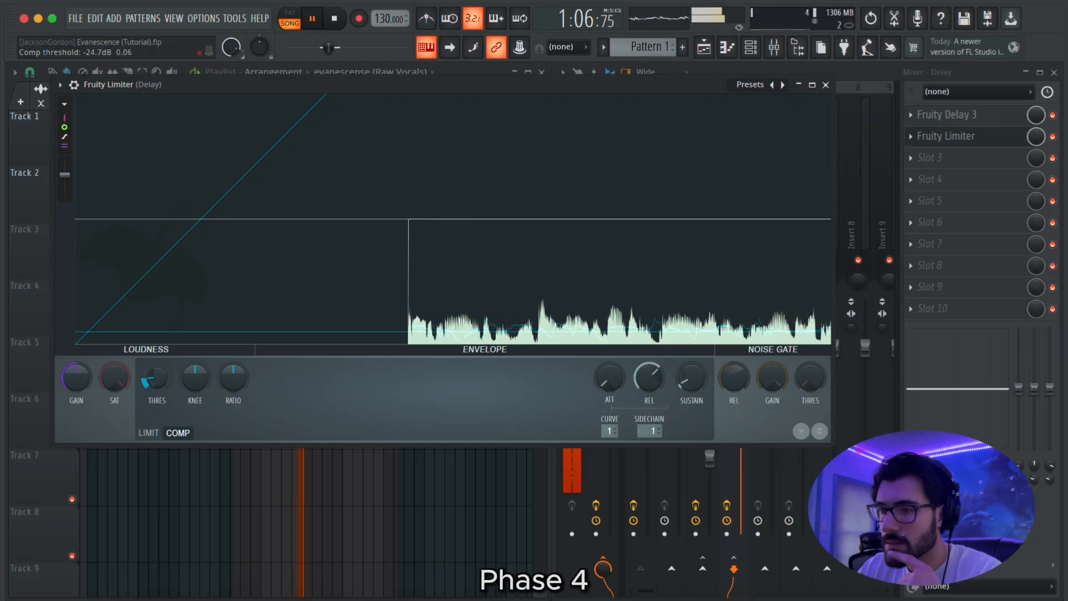
Raise Fruity Limiter's knee and push its compression ratio above 2.6:1 while auditioning the song
{"action": "scroll", "coordinate": [233, 378], "scroll_direction": "up", "scroll_amount": 3}
{"action": "scroll", "coordinate": [228, 387], "scroll_direction": "up", "scroll_amount": 1}
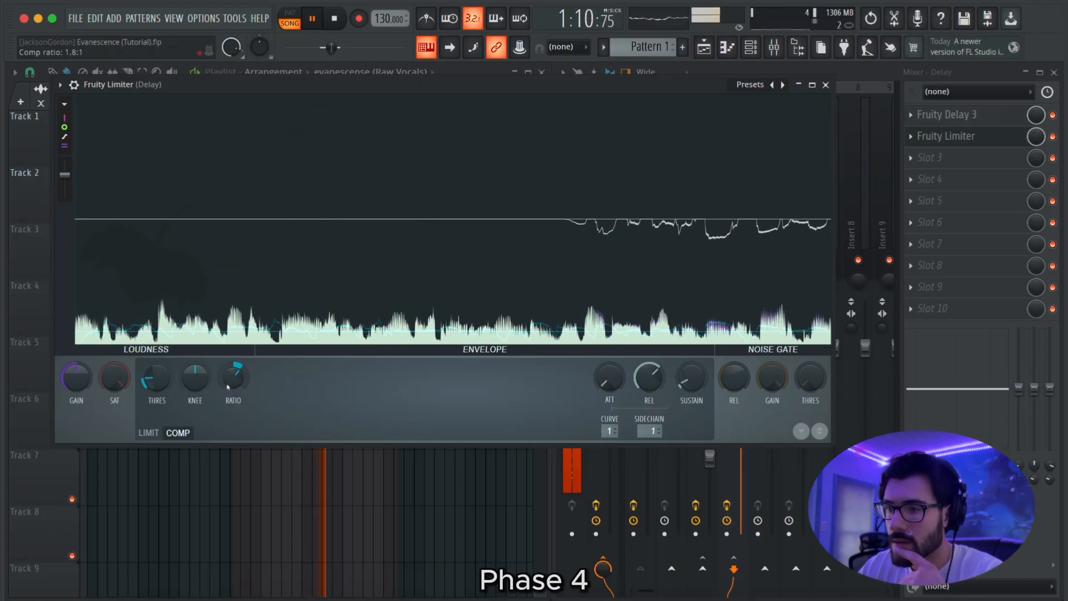
{"action": "scroll", "coordinate": [195, 378], "scroll_direction": "up", "scroll_amount": 3}
{"action": "scroll", "coordinate": [228, 383], "scroll_direction": "up", "scroll_amount": 3}
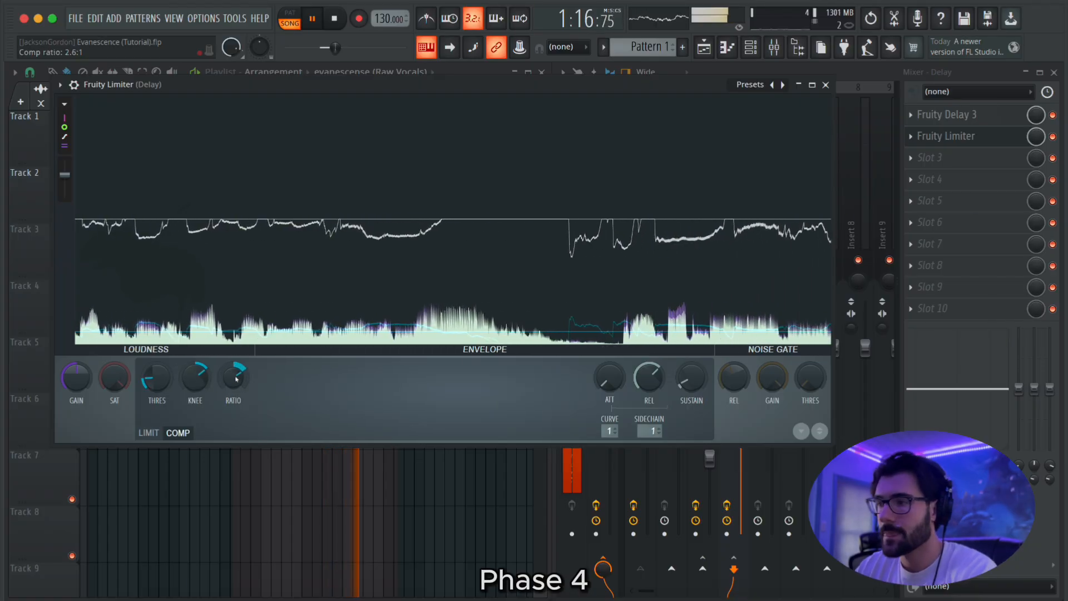
{"action": "key", "text": "space"}
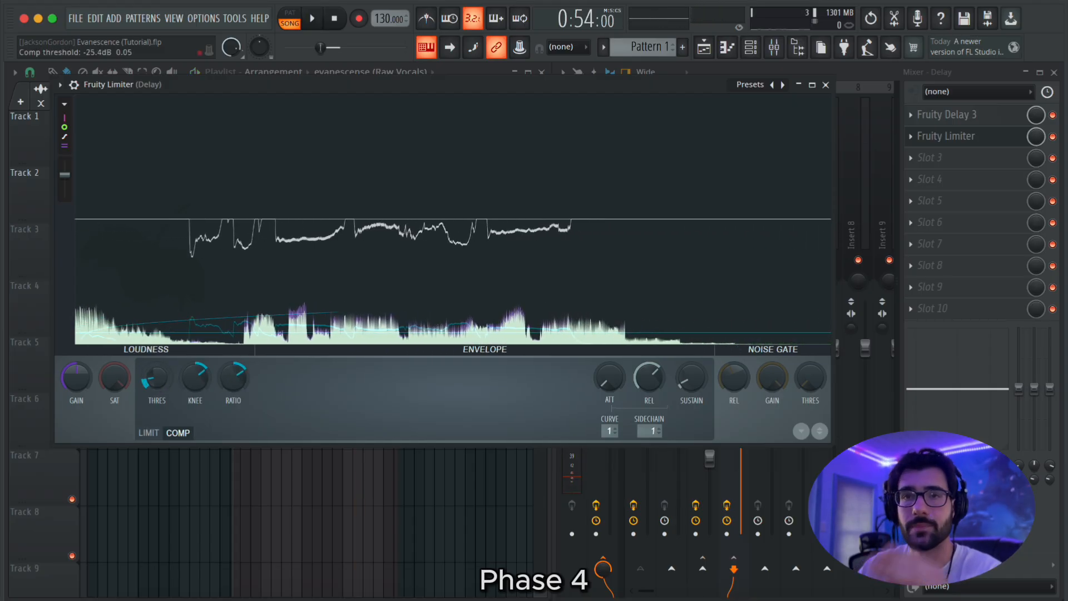
{"action": "mouse_move", "coordinate": [233, 378]}
{"action": "left_mouse_down"}
{"action": "mouse_move", "coordinate": [233, 367]}
{"action": "mouse_move", "coordinate": [241, 386]}
{"action": "left_mouse_up"}
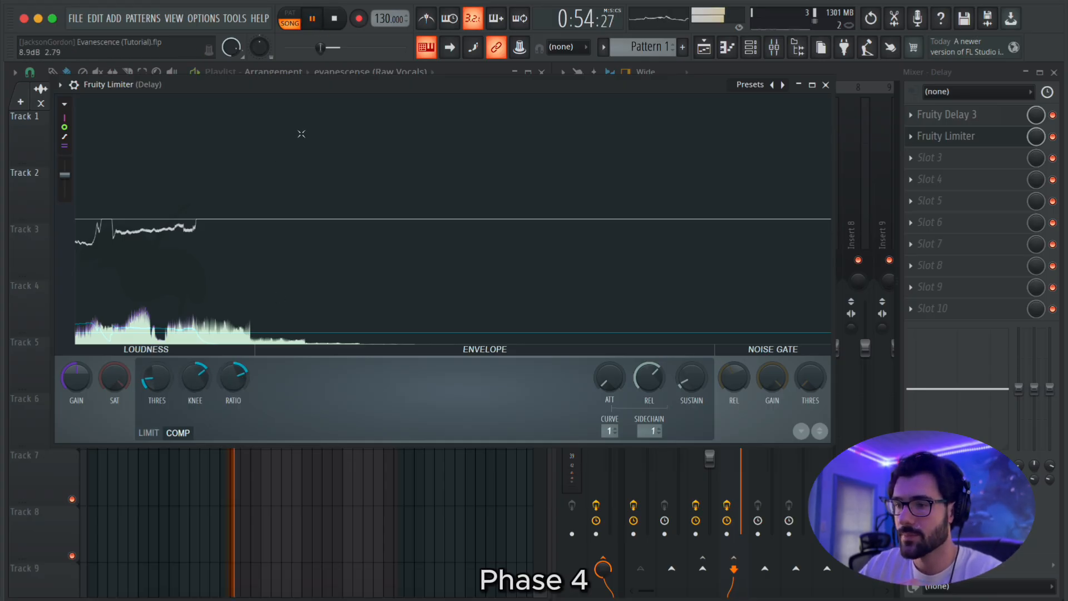
{"action": "left_click_drag", "start_coordinate": [239, 383], "coordinate": [239, 369]}
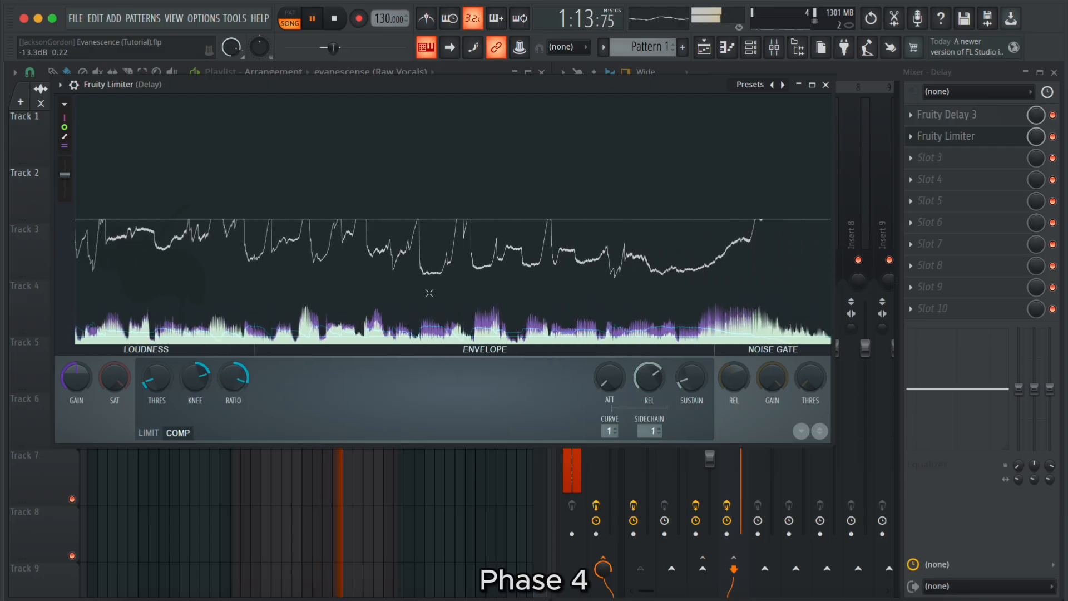
Close the limiter, pull the Delay track's volume fully down, and bring it up to about 47% during playback
{"action": "left_click", "coordinate": [827, 85]}
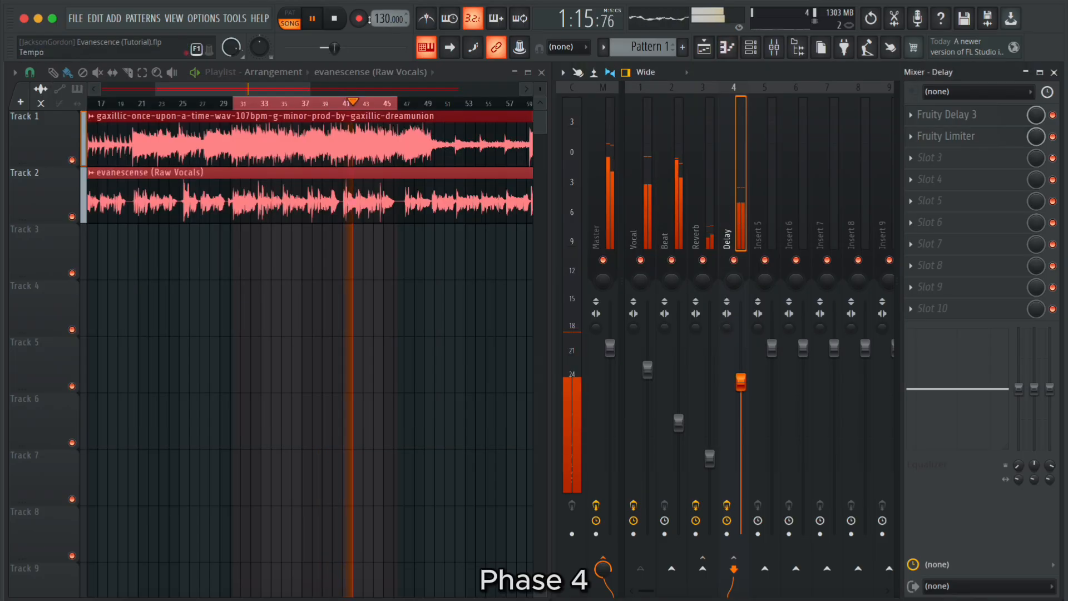
{"action": "key", "text": "space"}
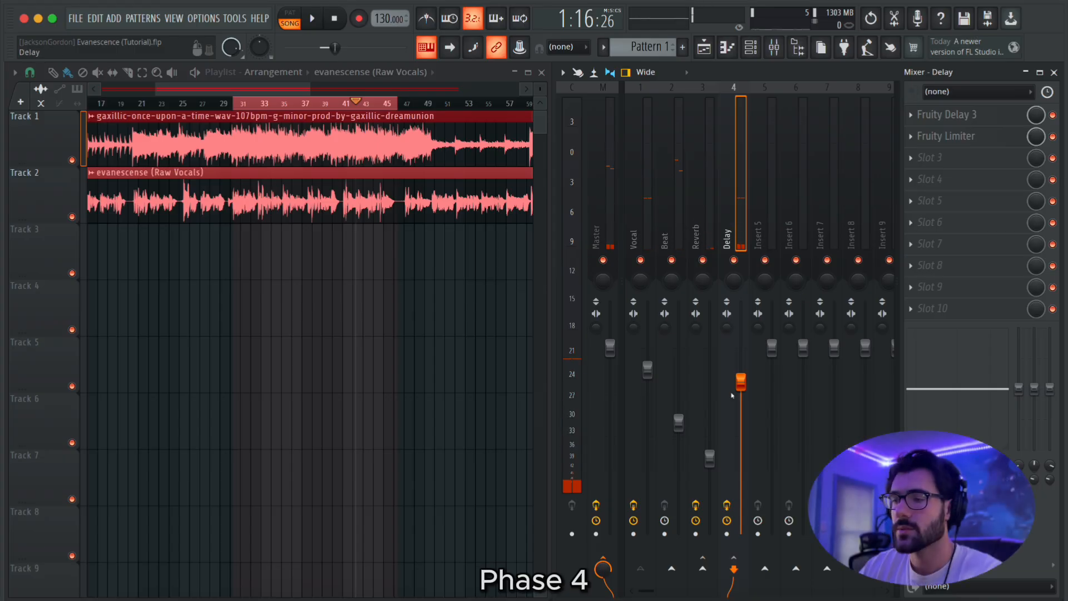
{"action": "left_click_drag", "start_coordinate": [741, 381], "coordinate": [741, 534]}
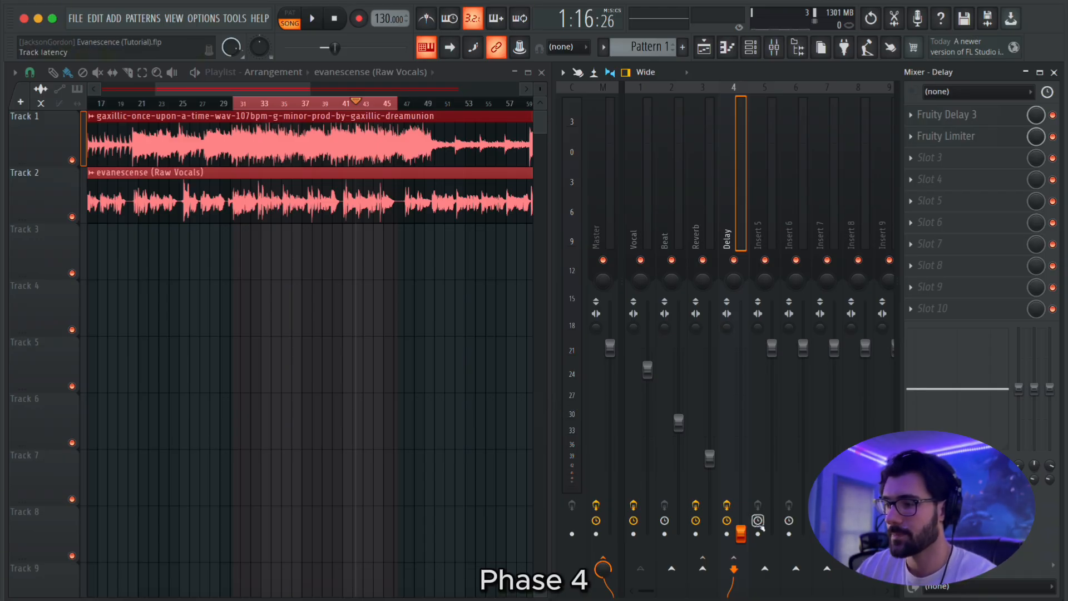
{"action": "key", "text": "space"}
{"action": "left_click_drag", "start_coordinate": [740, 533], "coordinate": [741, 446]}
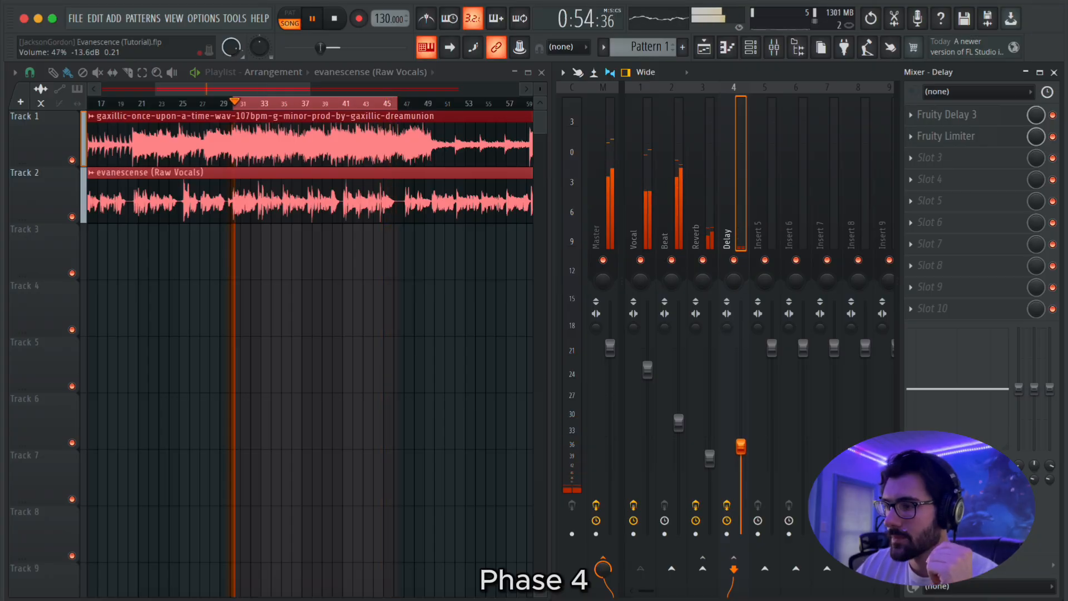
{"action": "left_click_drag", "start_coordinate": [741, 447], "coordinate": [741, 443]}
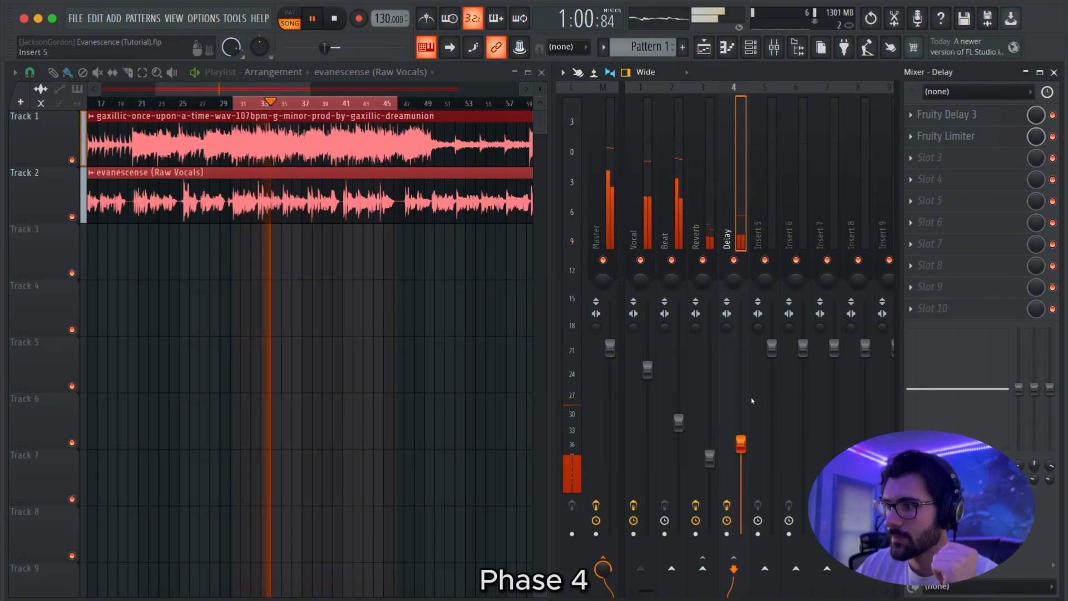
{"action": "key", "text": "space"}
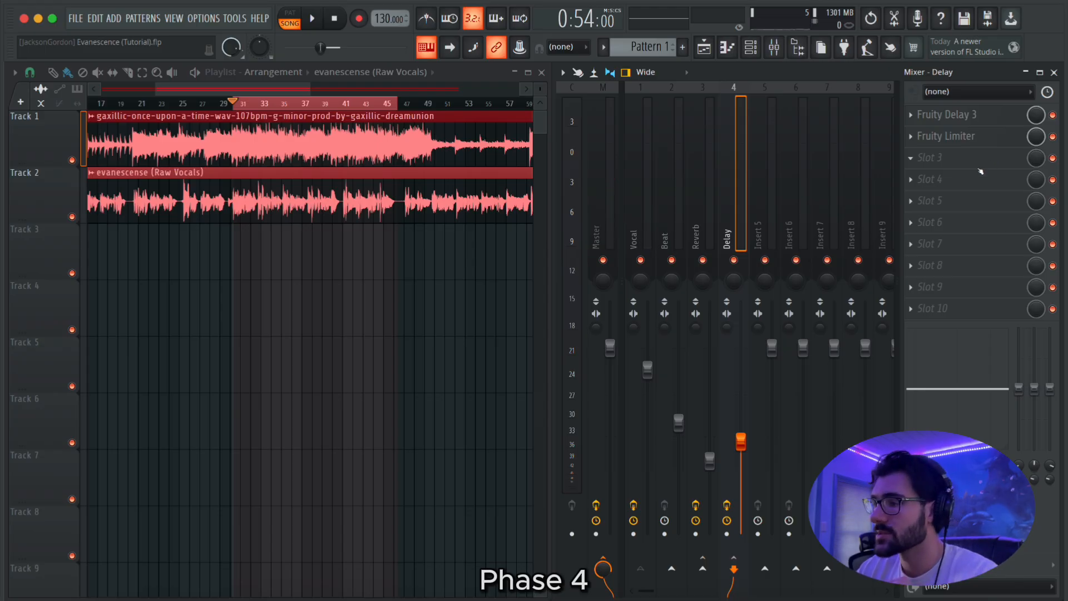
Load Fruity Reeverb 2 into the Delay track's third slot with the Large Hall preset and close its window
{"action": "left_click", "coordinate": [885, 165]}
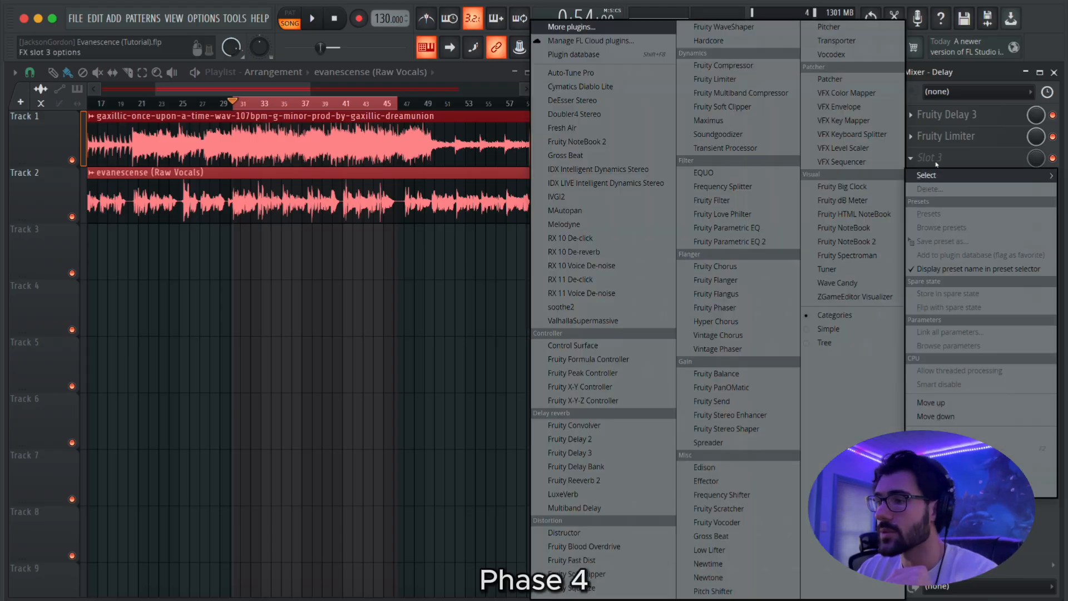
{"action": "left_click", "coordinate": [590, 478]}
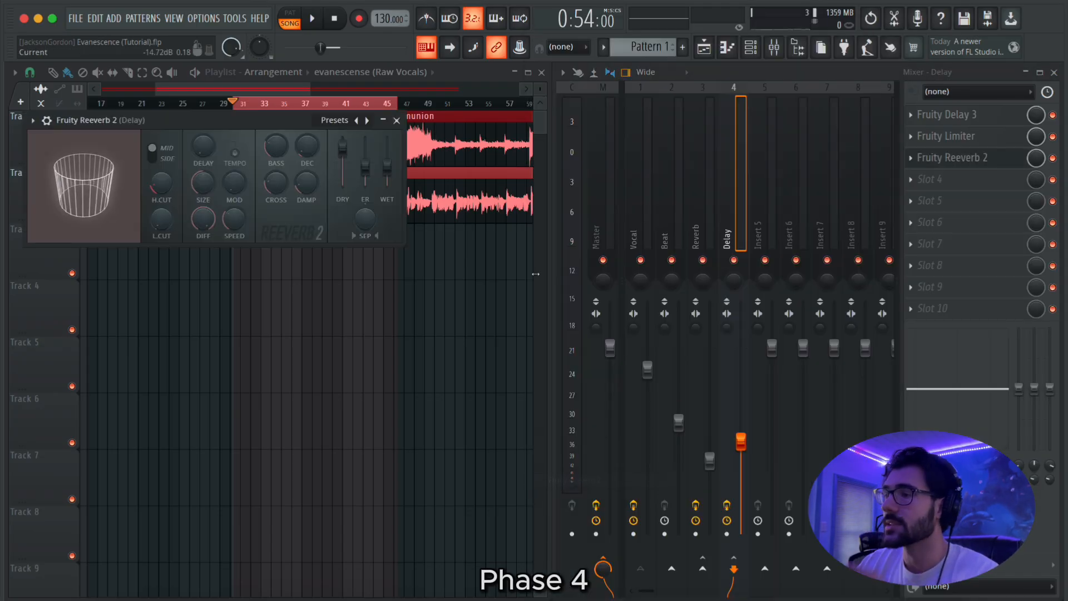
{"action": "left_click", "coordinate": [335, 120]}
{"action": "left_click", "coordinate": [363, 171]}
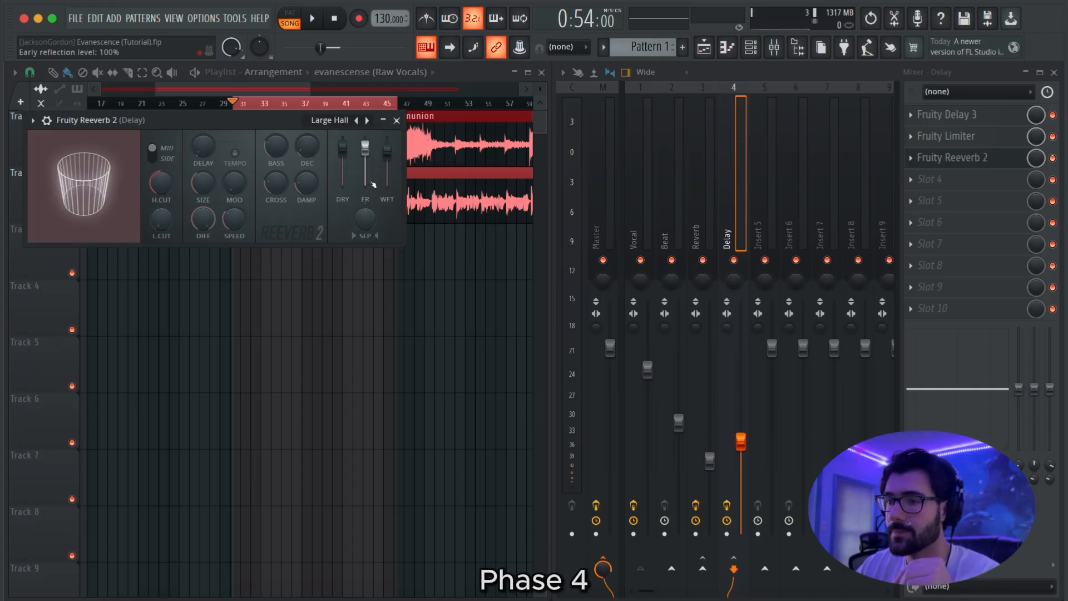
{"action": "left_click", "coordinate": [397, 120]}
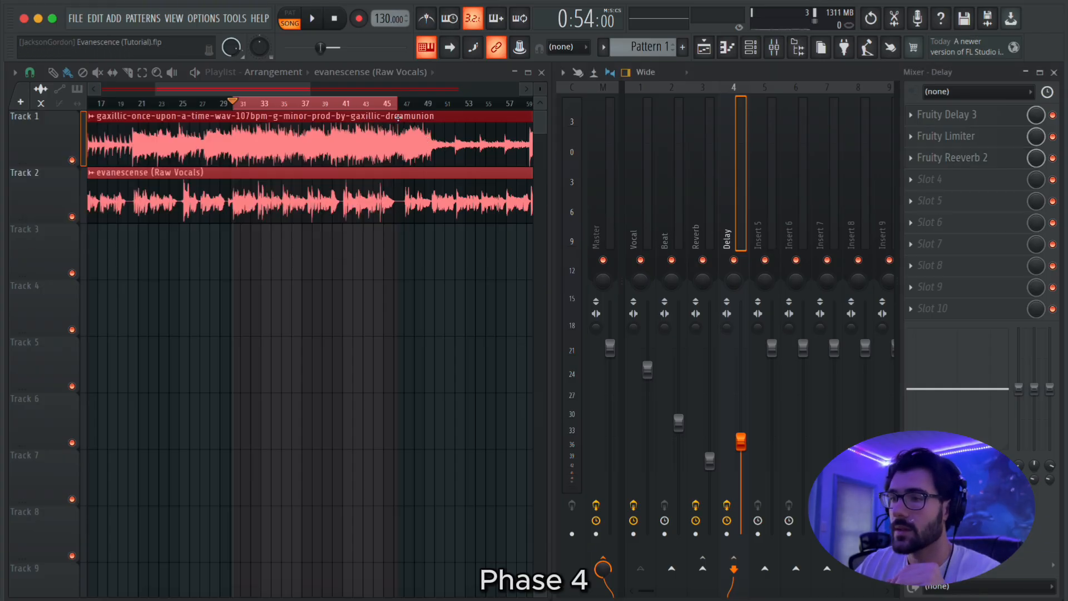
Audition the song, lower Fruity Reeverb 2's mix level, and set the Delay track's volume to about 42%
{"action": "left_click", "coordinate": [313, 22]}
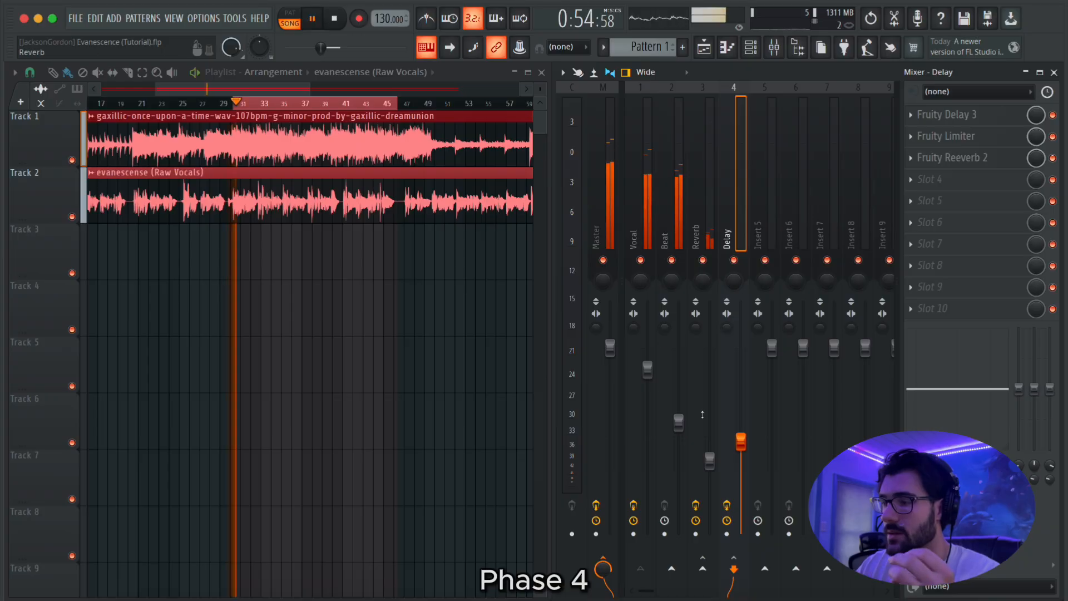
{"action": "left_click_drag", "start_coordinate": [741, 441], "coordinate": [740, 431]}
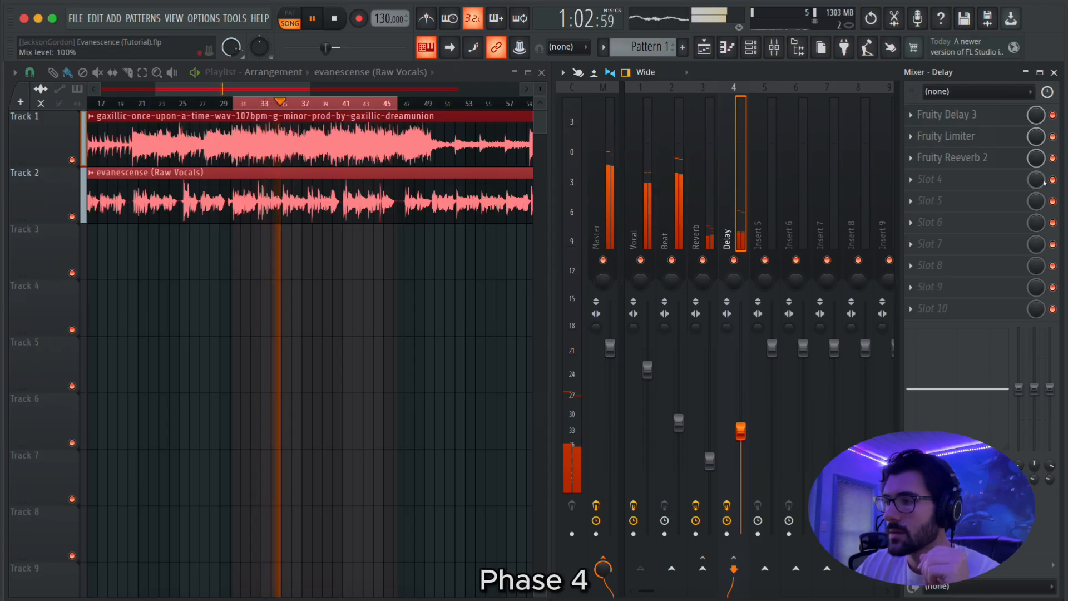
{"action": "key", "text": "space"}
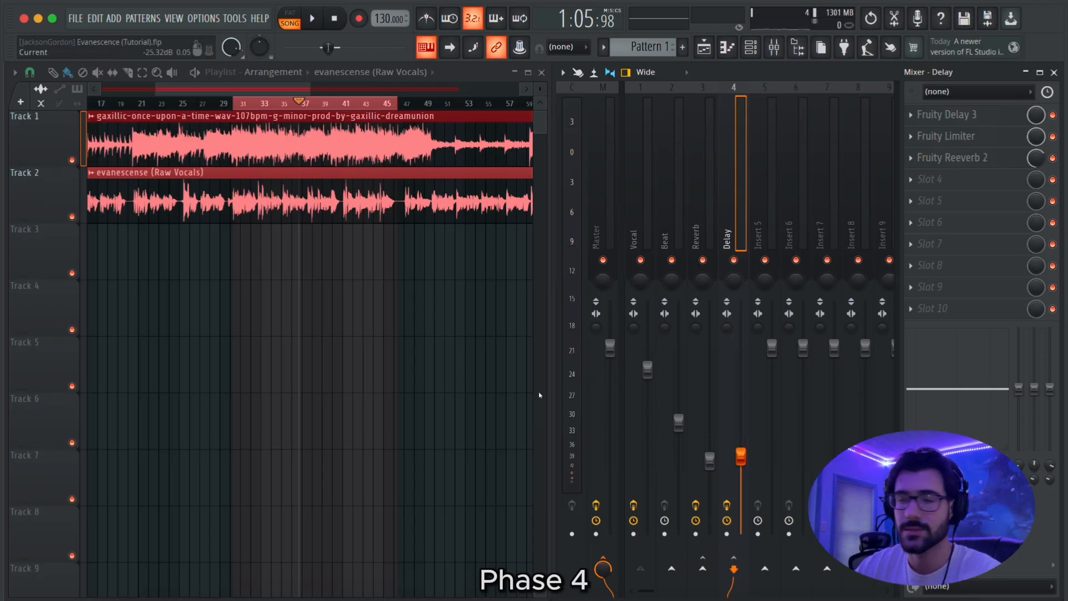
{"action": "left_click", "coordinate": [312, 19]}
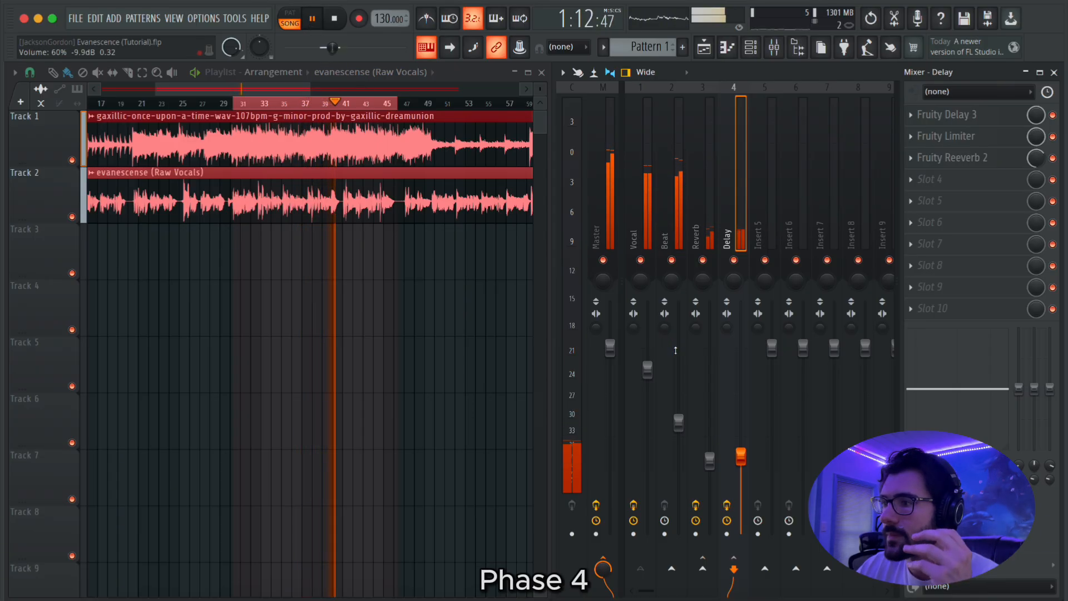
{"action": "key", "text": "space"}
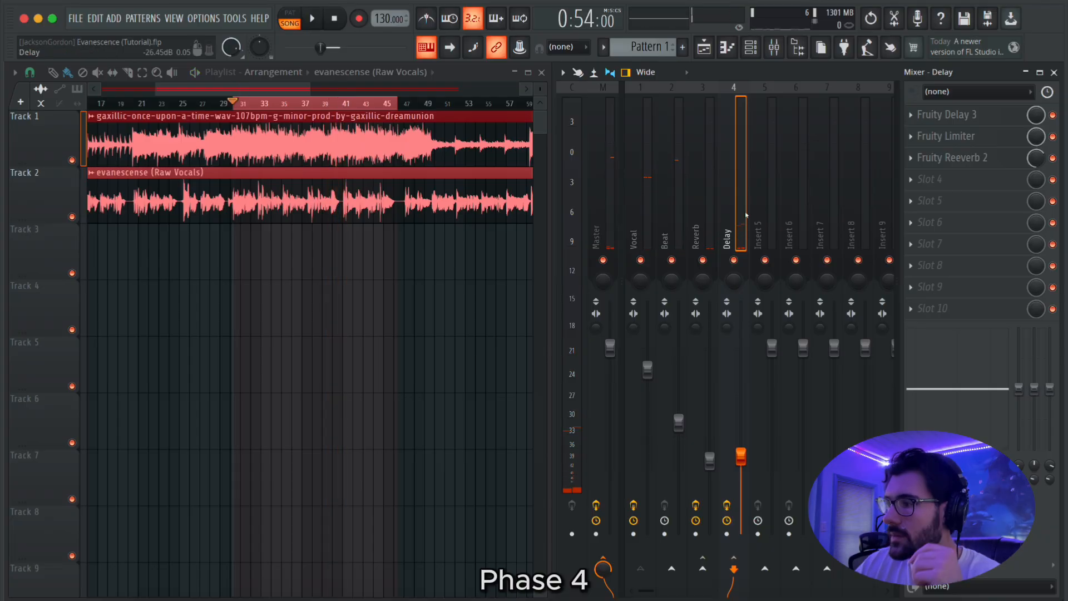
Set Fruity Delay 3's delay time to 8:0 and raise the Delay track's volume to about 73% during playback
{"action": "left_click", "coordinate": [987, 111]}
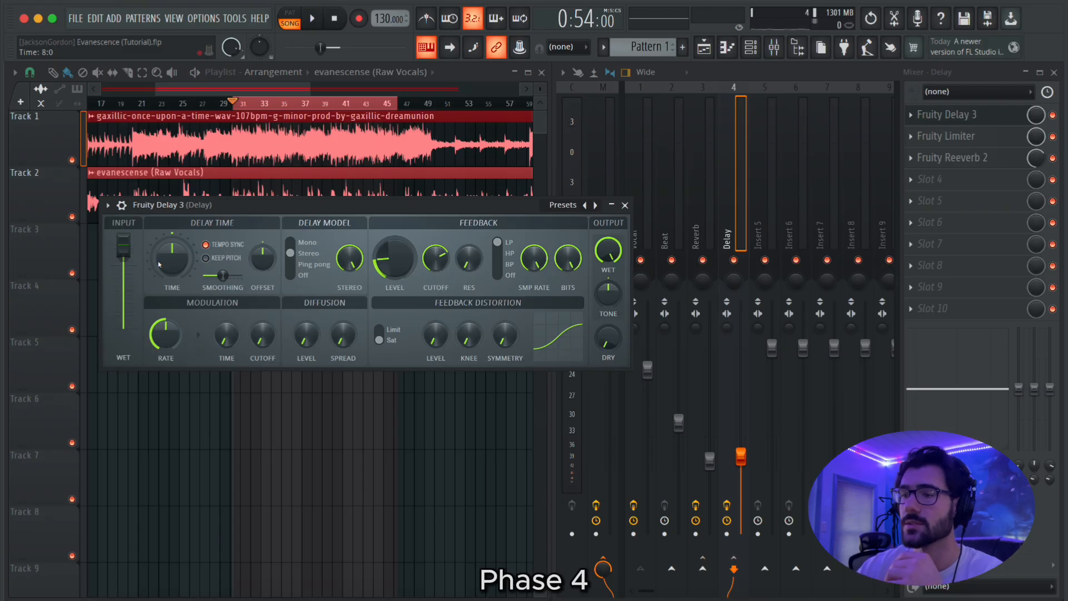
{"action": "left_click", "coordinate": [313, 18]}
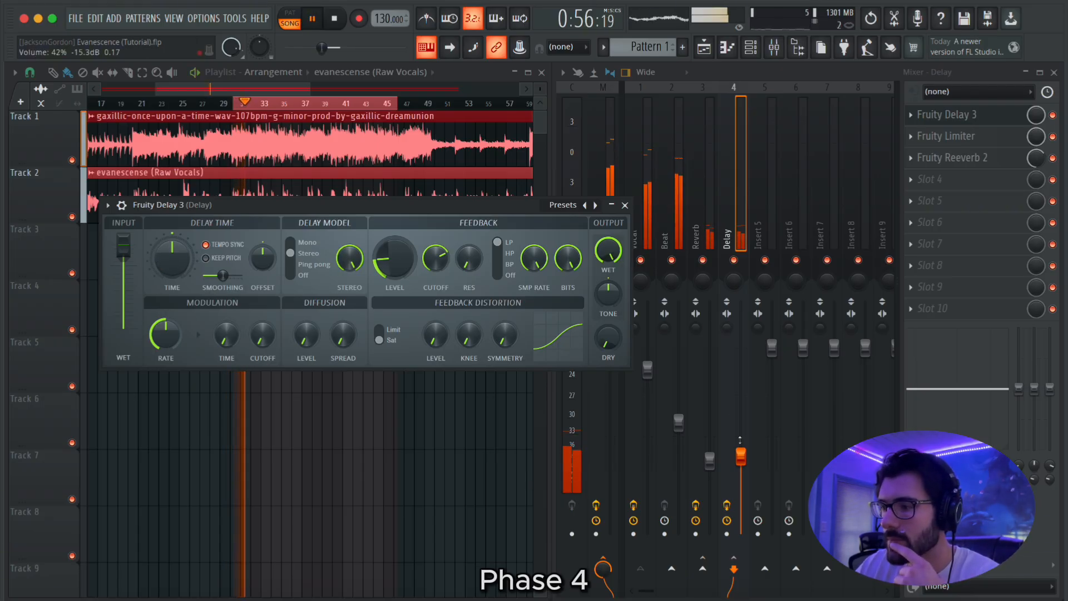
{"action": "left_click_drag", "start_coordinate": [741, 456], "coordinate": [740, 398]}
Lengthen Fruity Delay 3's delay time beyond 9:0, close the plugin, and lower the Delay track's volume during playback
{"action": "left_click", "coordinate": [337, 205]}
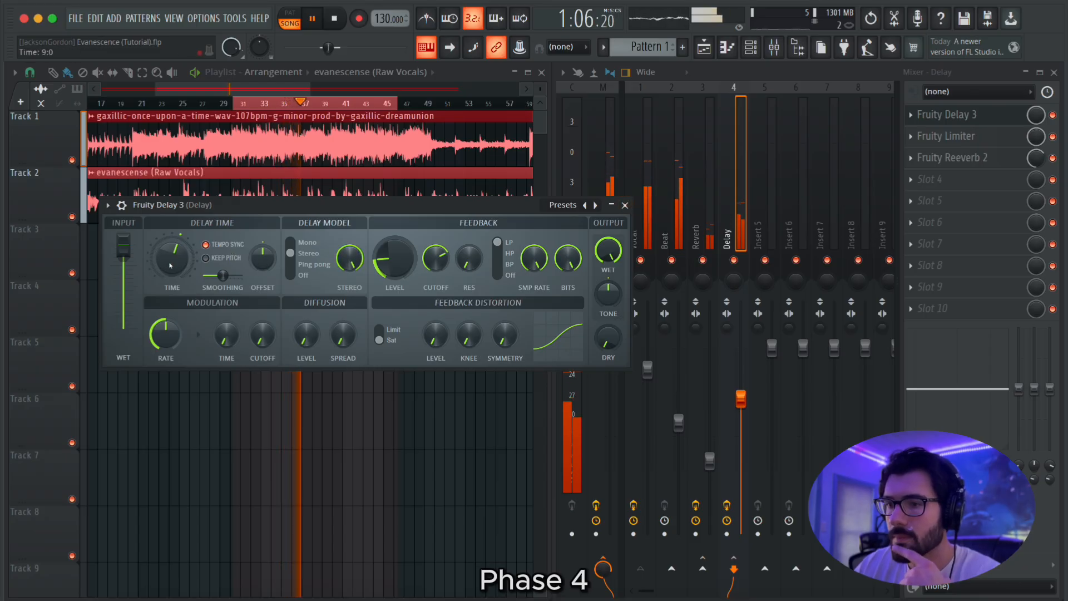
{"action": "left_click_drag", "start_coordinate": [171, 264], "coordinate": [171, 259]}
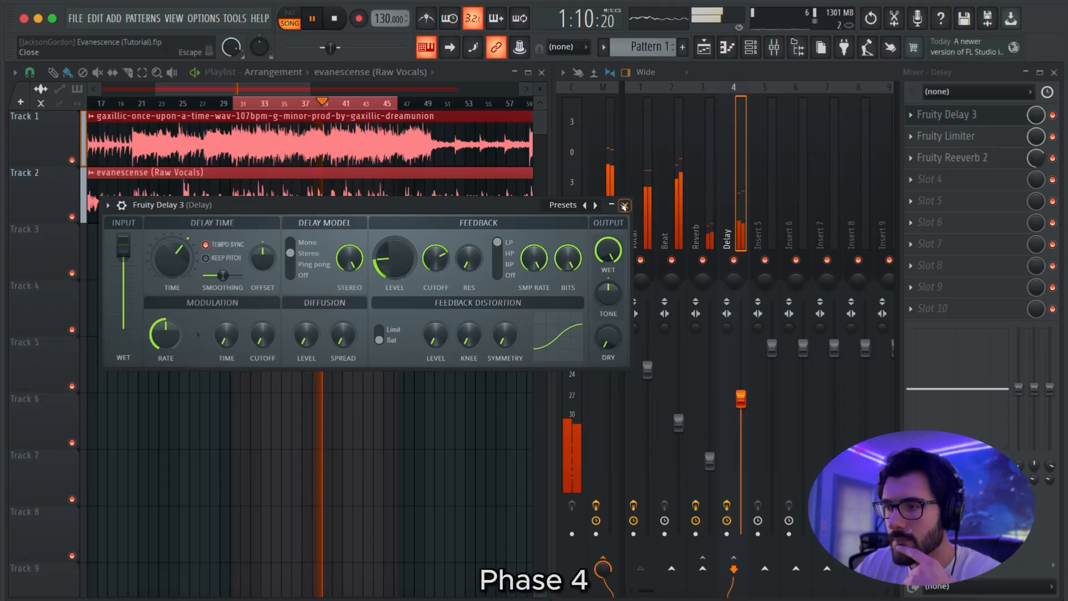
{"action": "left_click", "coordinate": [624, 205]}
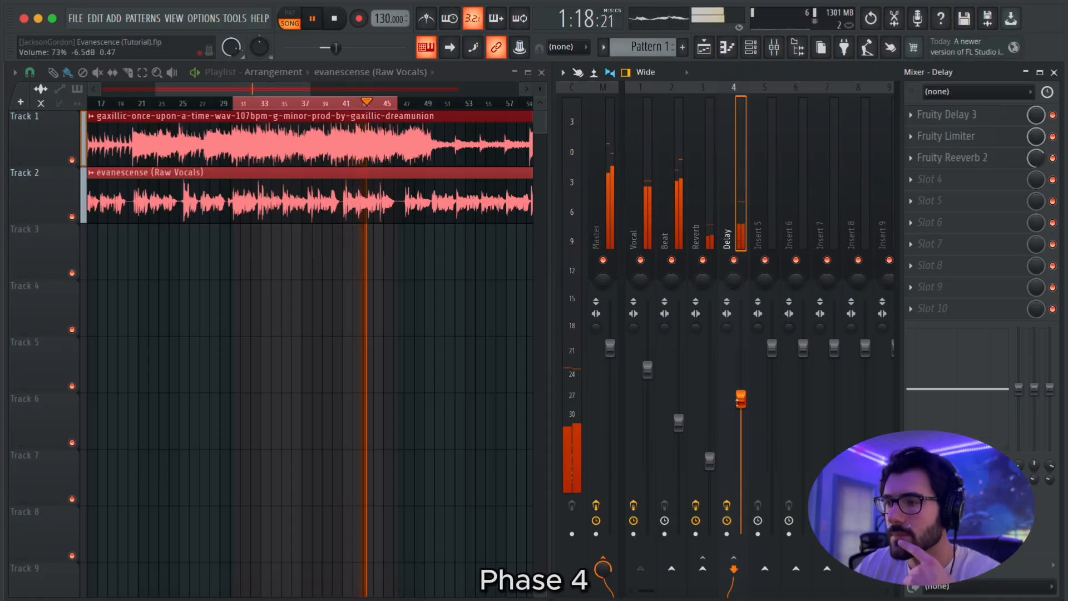
{"action": "left_click_drag", "start_coordinate": [740, 399], "coordinate": [739, 428]}
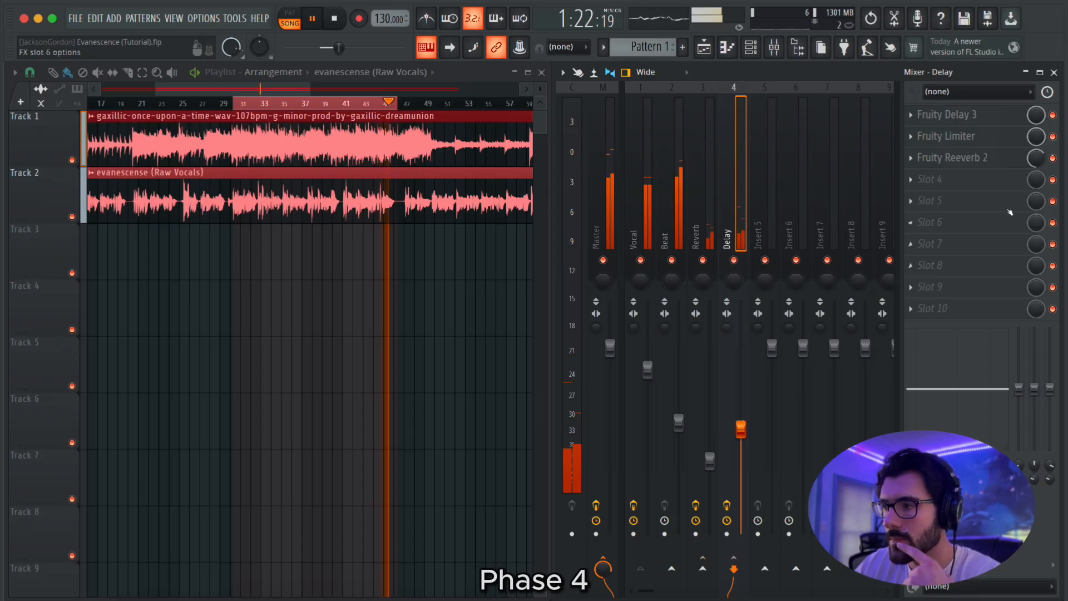
Lower the Delay track's volume to 44%, stop playback, and slightly widen the stereo separation of the Reverb and Delay tracks
{"action": "left_click", "coordinate": [1029, 162]}
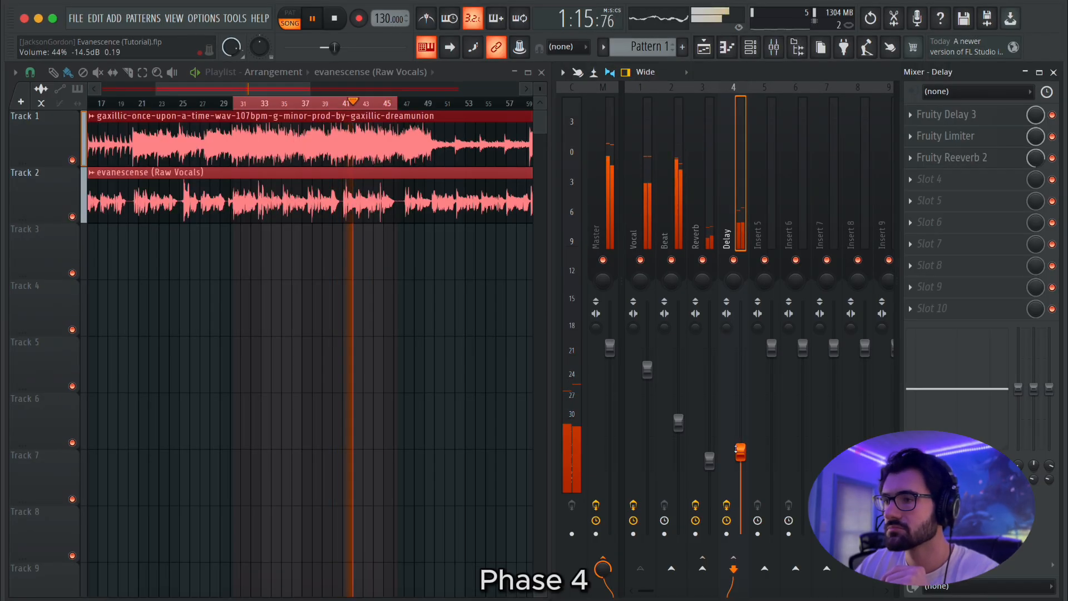
{"action": "left_click", "coordinate": [313, 20]}
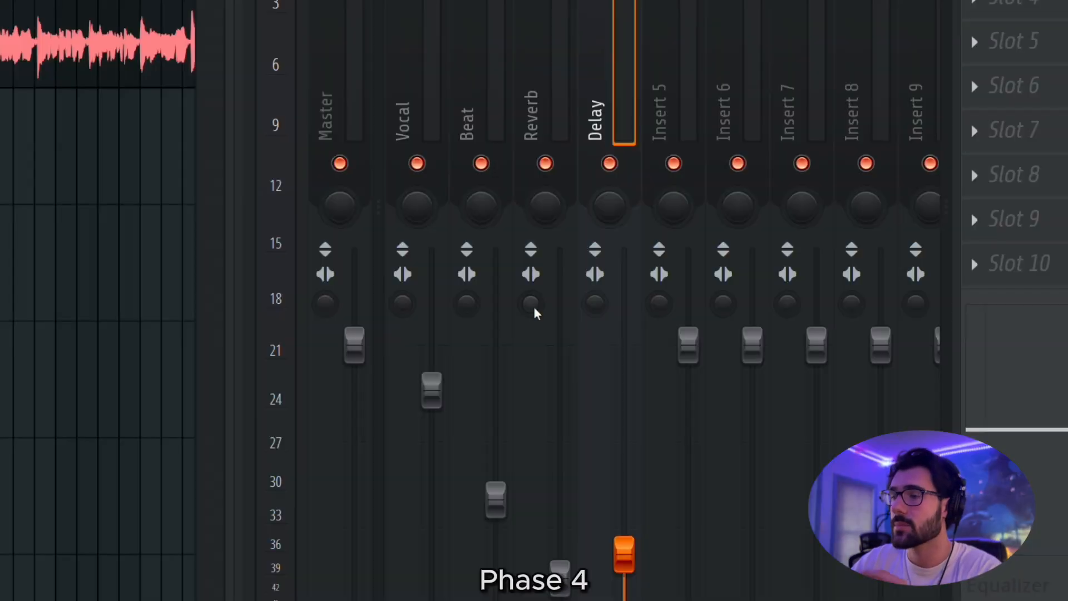
{"action": "left_click", "coordinate": [532, 303]}
{"action": "left_click_drag", "start_coordinate": [531, 303], "coordinate": [530, 296]}
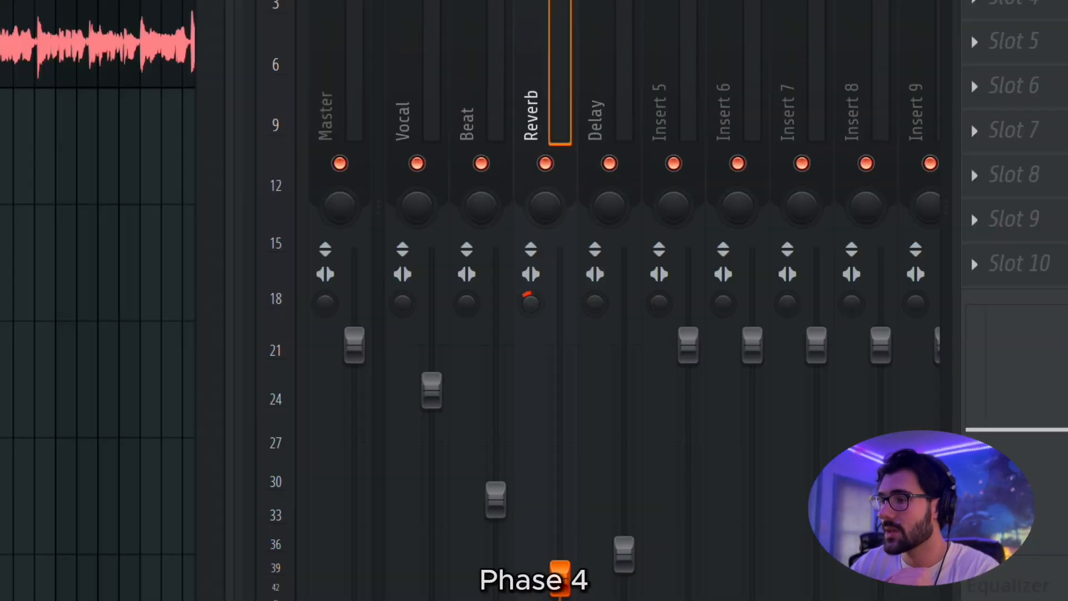
{"action": "left_click_drag", "start_coordinate": [595, 304], "coordinate": [594, 296]}
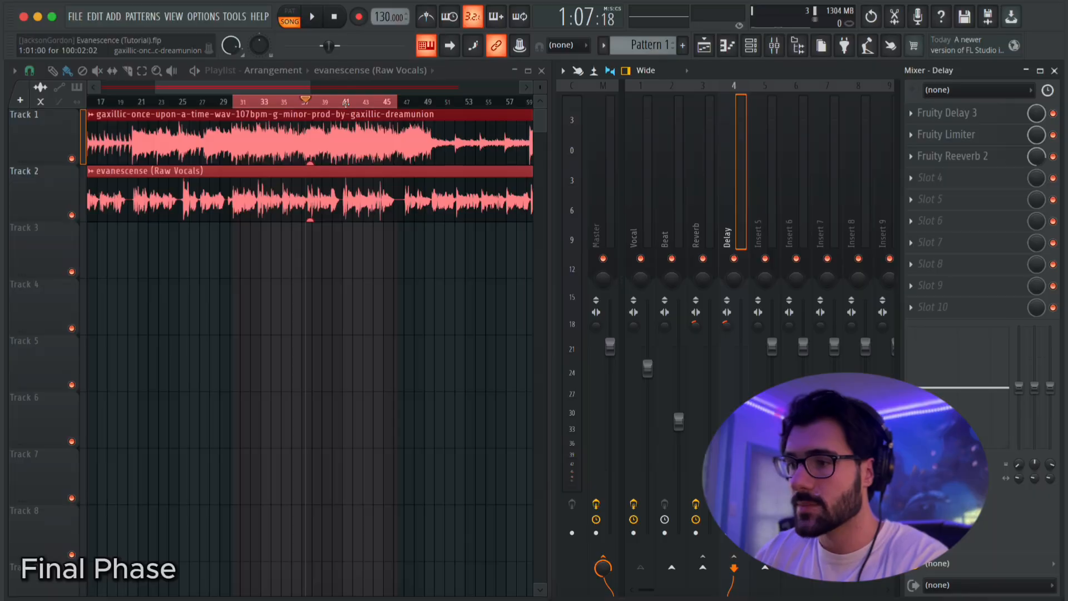
Clear the playlist's time selection and render the full song to a WAV file named Evanescence (Mixed)
{"action": "left_click", "coordinate": [358, 257]}
{"action": "scroll", "coordinate": [349, 248], "scroll_direction": "down", "scroll_amount": 3}
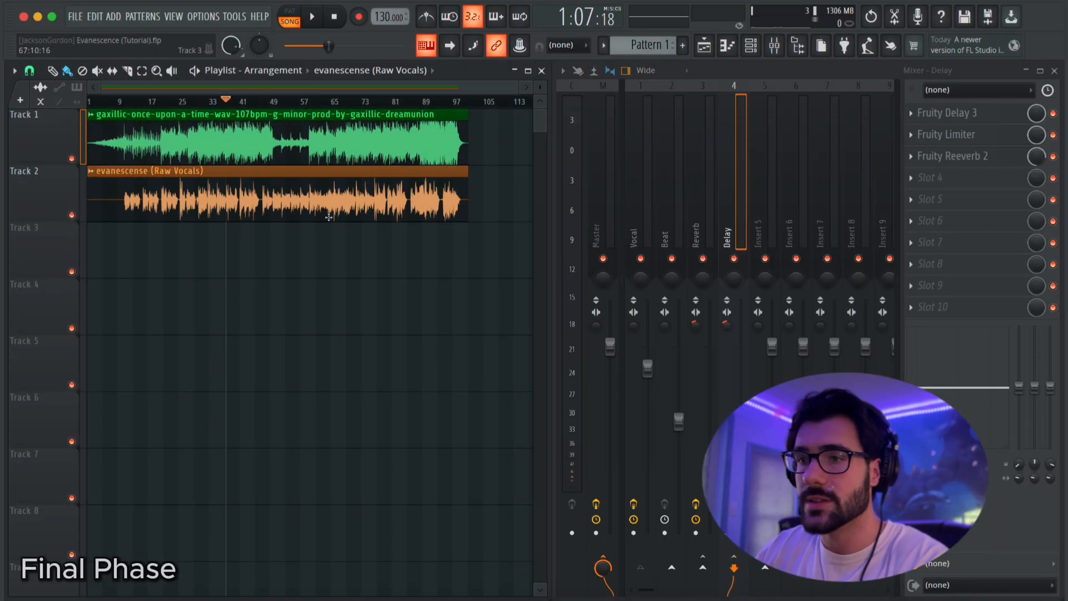
{"action": "left_click", "coordinate": [80, 19]}
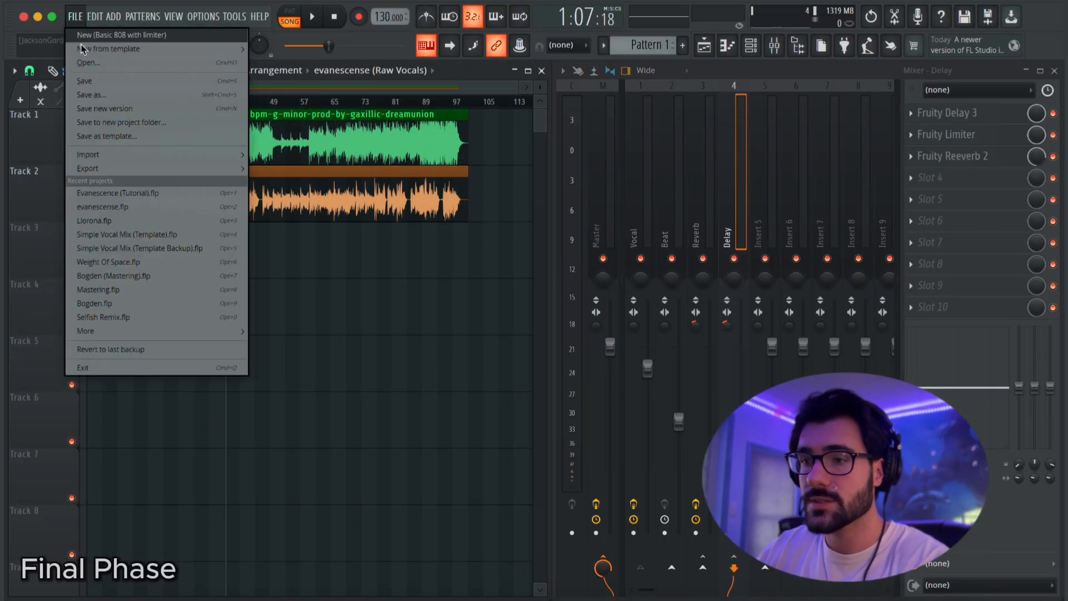
{"action": "mouse_move", "coordinate": [115, 168]}
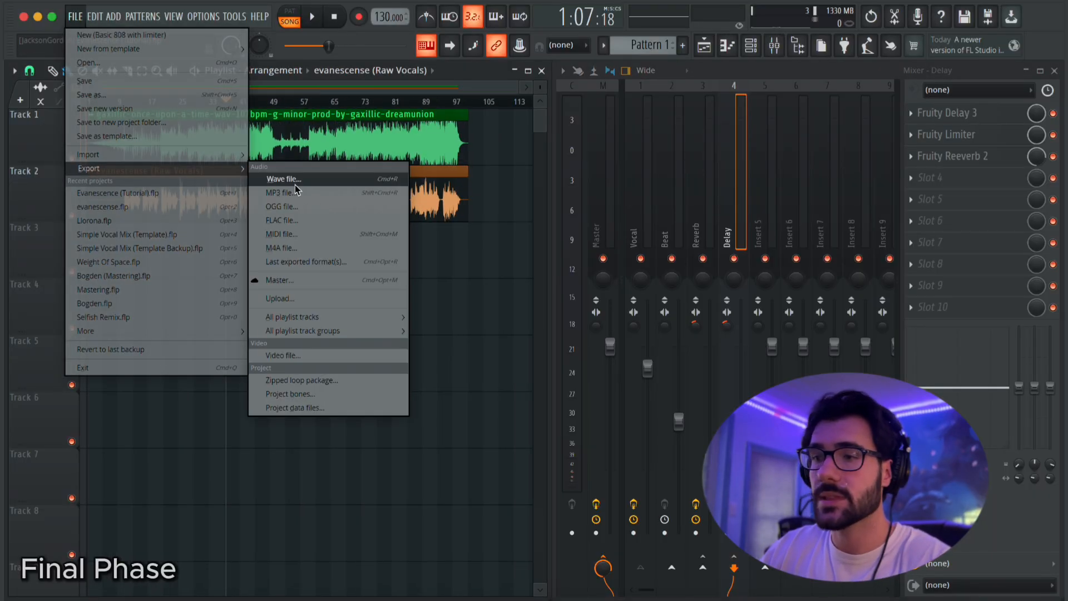
{"action": "left_click", "coordinate": [296, 184]}
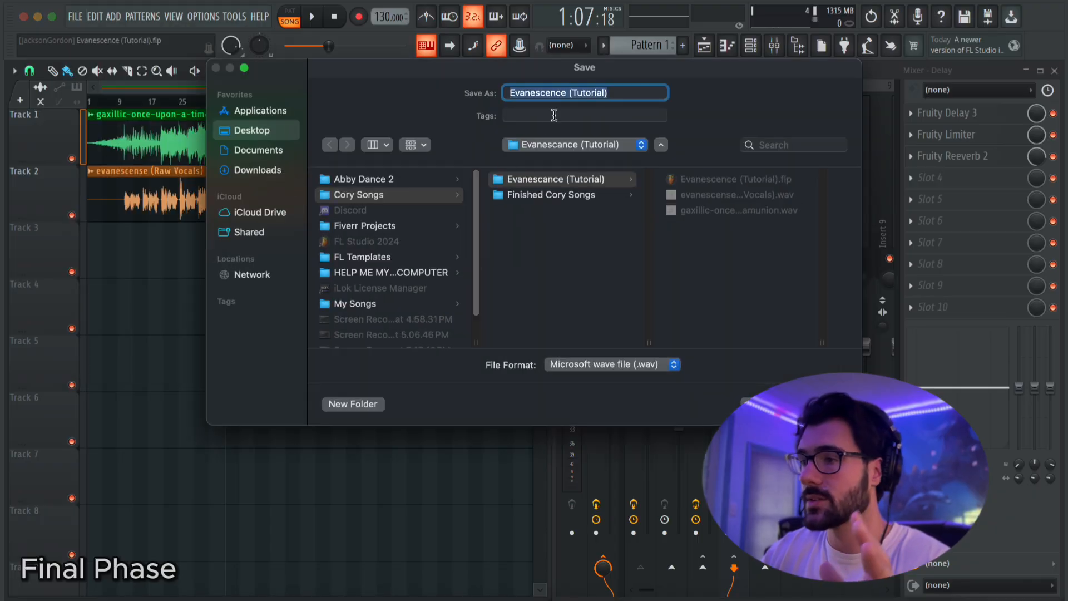
{"action": "left_click", "coordinate": [615, 91]}
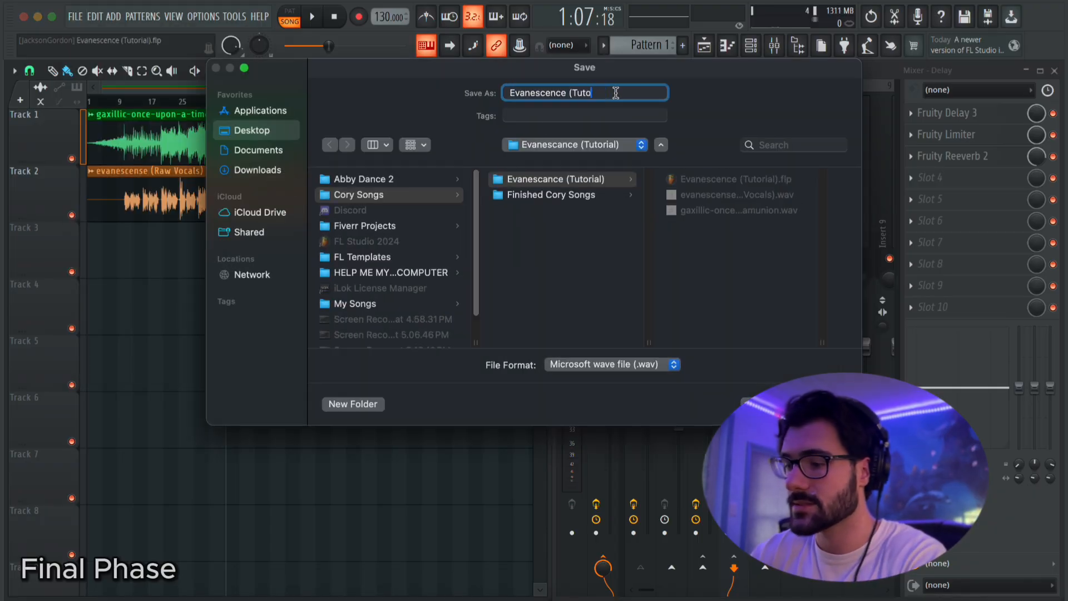
{"action": "type", "text": "Mixed"}
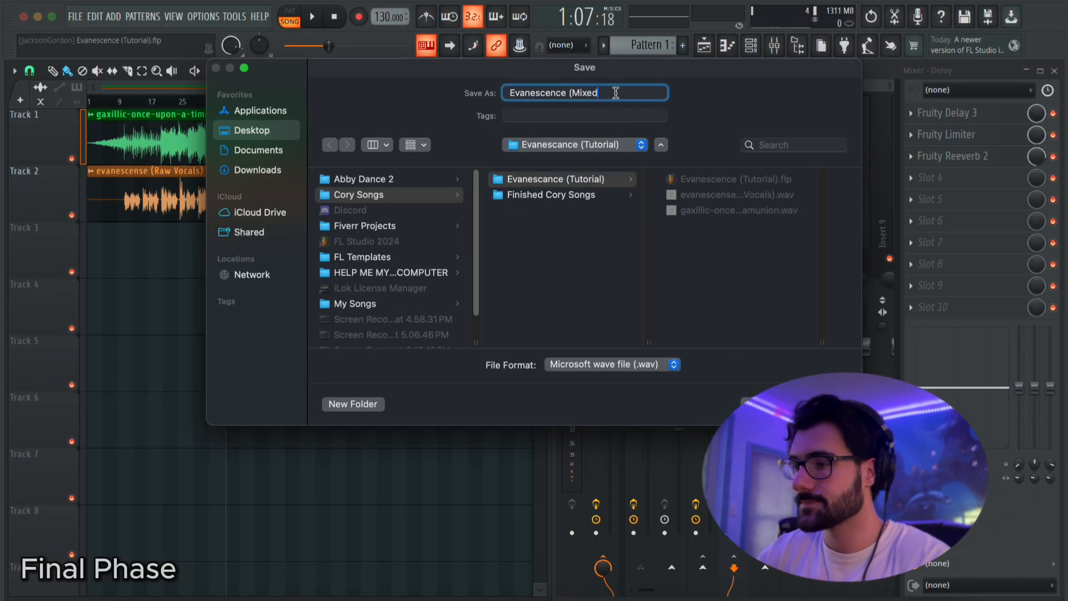
{"action": "type", "text": ")"}
{"action": "key", "text": "Return"}
{"action": "left_click", "coordinate": [666, 507]}
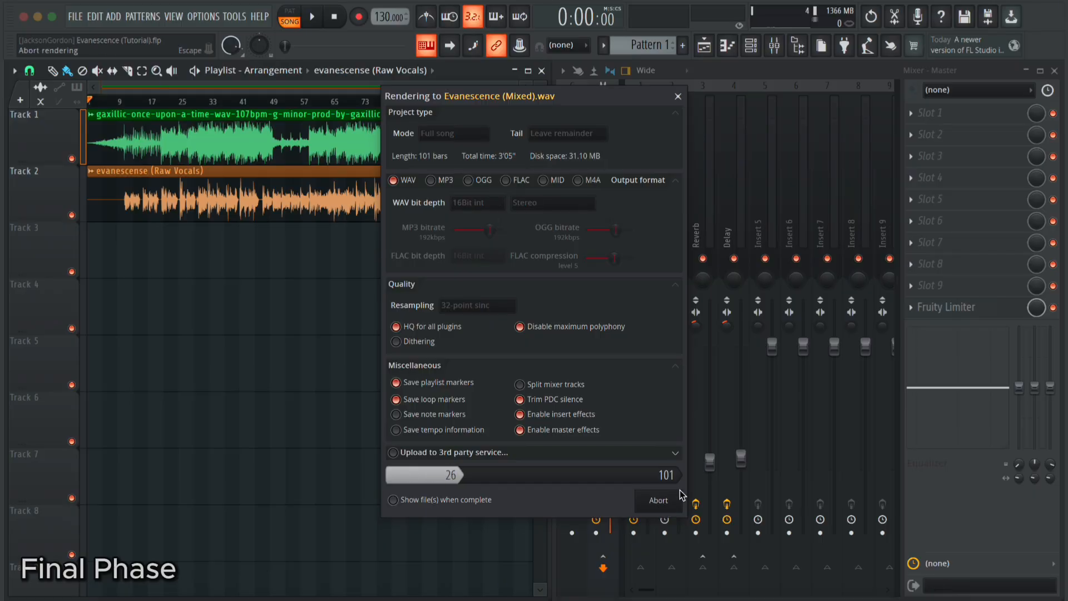
Start a new Basic 808 with limiter project and place Evanescence (Mixed).wav on Track 1 of the playlist
{"action": "left_click", "coordinate": [74, 16]}
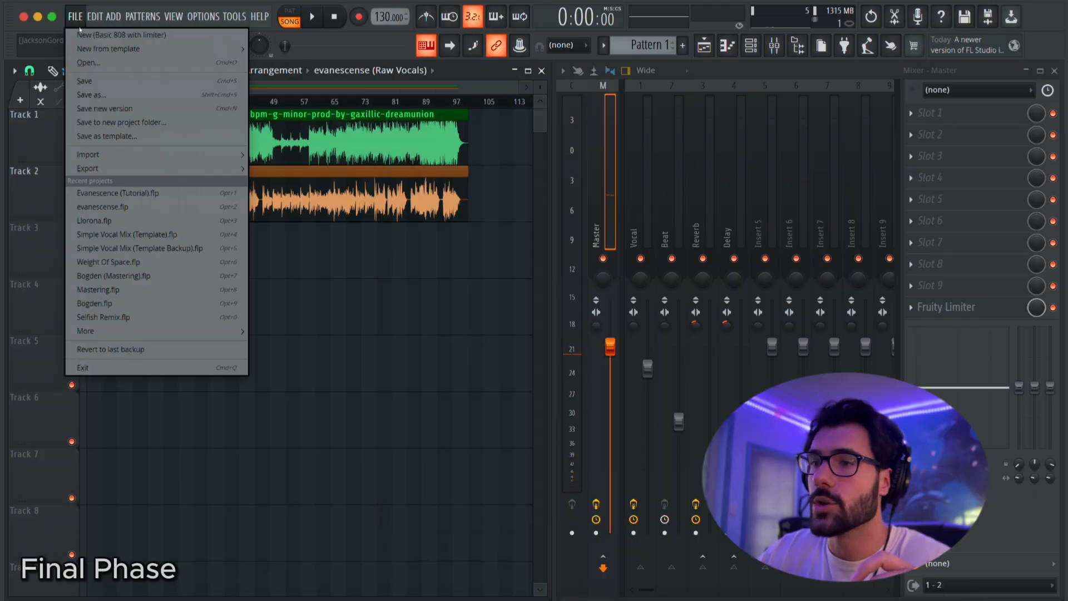
{"action": "left_click", "coordinate": [84, 35]}
{"action": "left_click_drag", "start_coordinate": [655, 494], "coordinate": [124, 146]}
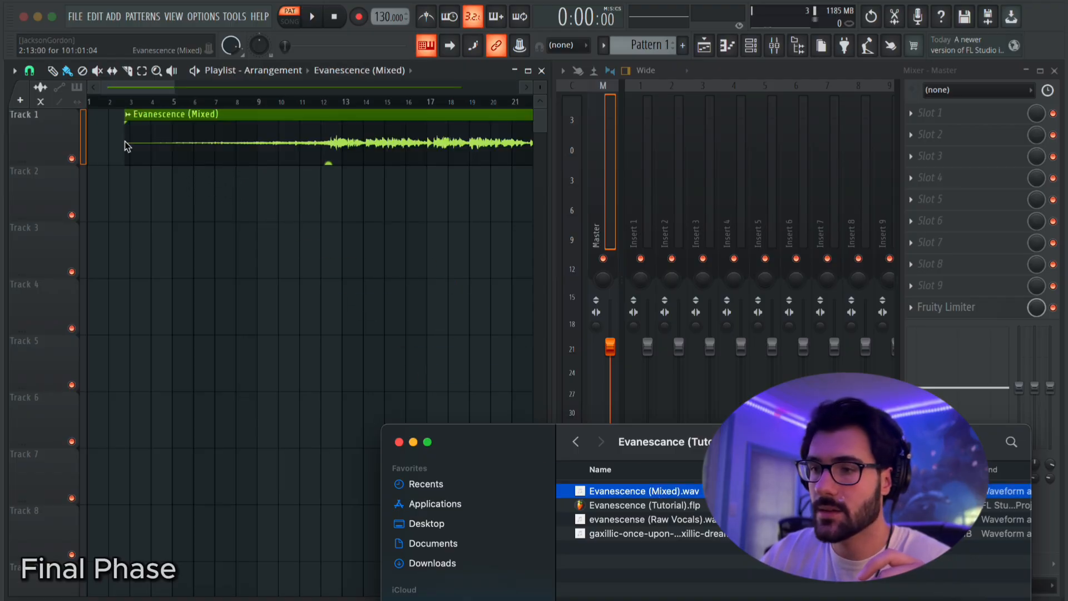
Route the Evanescence (Mixed) audio clip to Insert 1 and rename that mixer track Mix
{"action": "double_click", "coordinate": [124, 146]}
{"action": "left_click", "coordinate": [640, 228]}
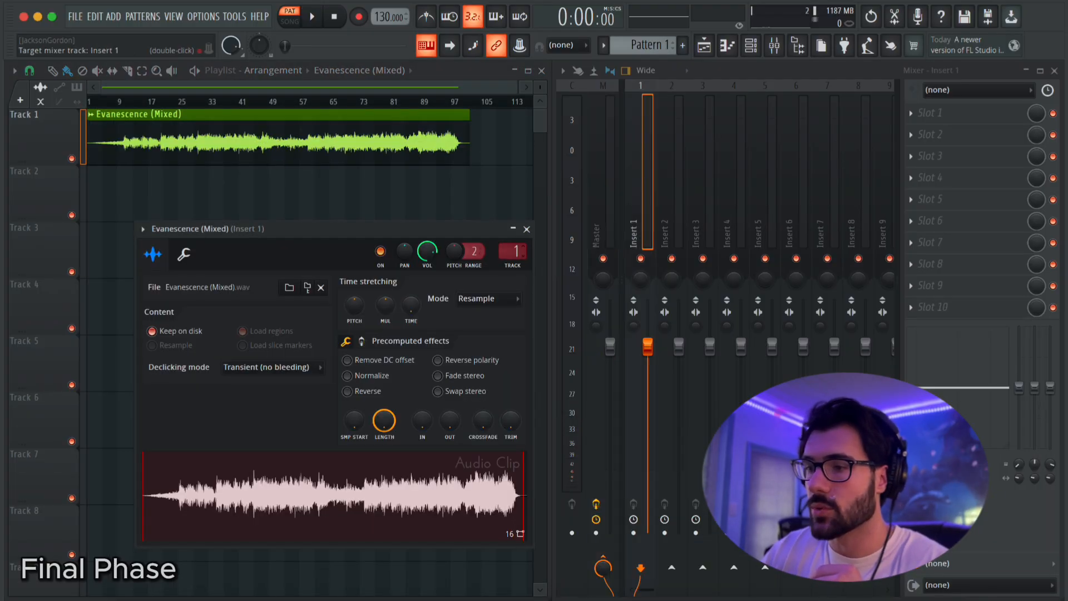
{"action": "right_click", "coordinate": [640, 228]}
{"action": "left_click", "coordinate": [696, 96]}
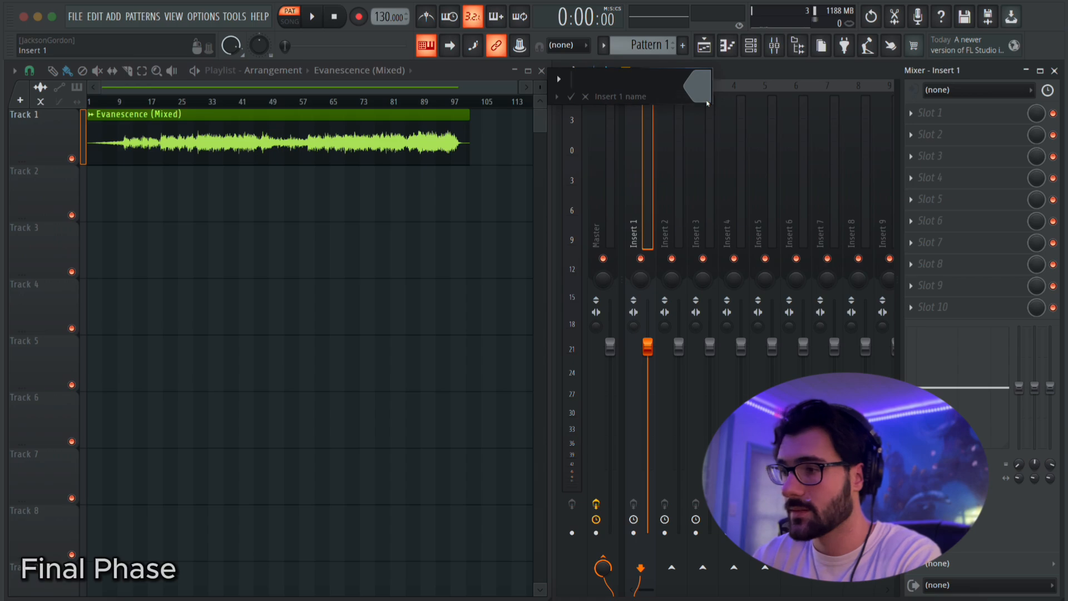
{"action": "type", "text": "Mix"}
{"action": "key", "text": "Return"}
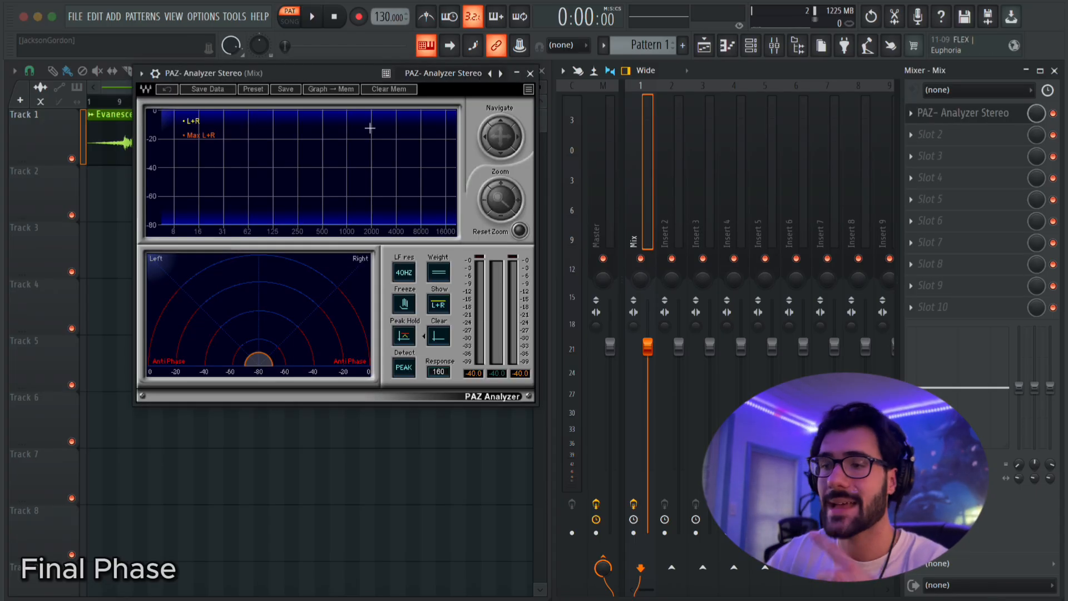
Play the mixed song from about bar 46 and examine its spectrum and stereo image in PAZ Analyzer
{"action": "left_click_drag", "start_coordinate": [346, 74], "coordinate": [366, 185]}
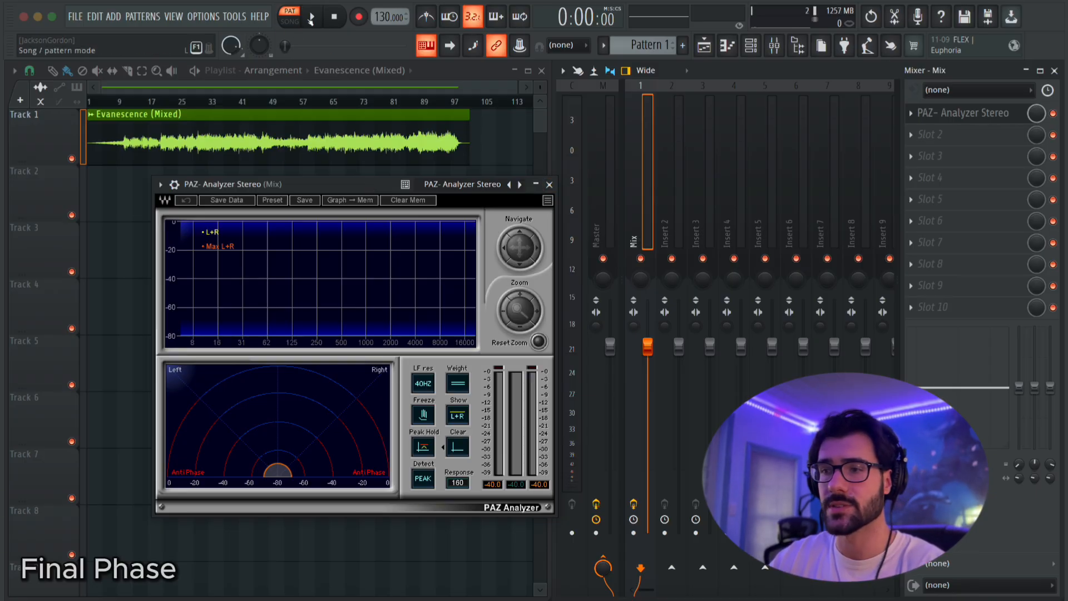
{"action": "left_click", "coordinate": [260, 101]}
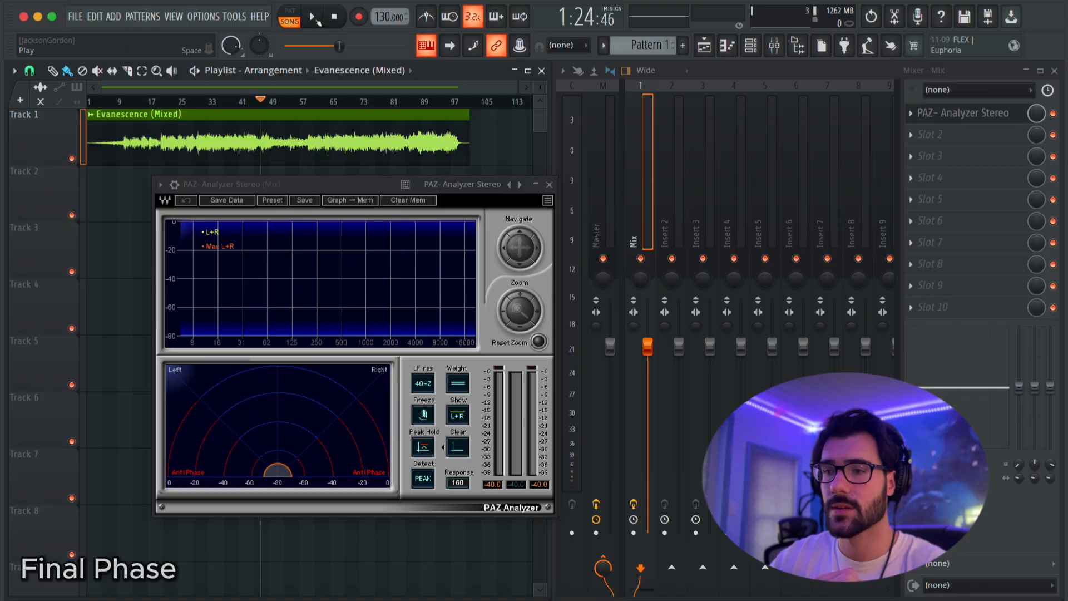
{"action": "left_click", "coordinate": [314, 18]}
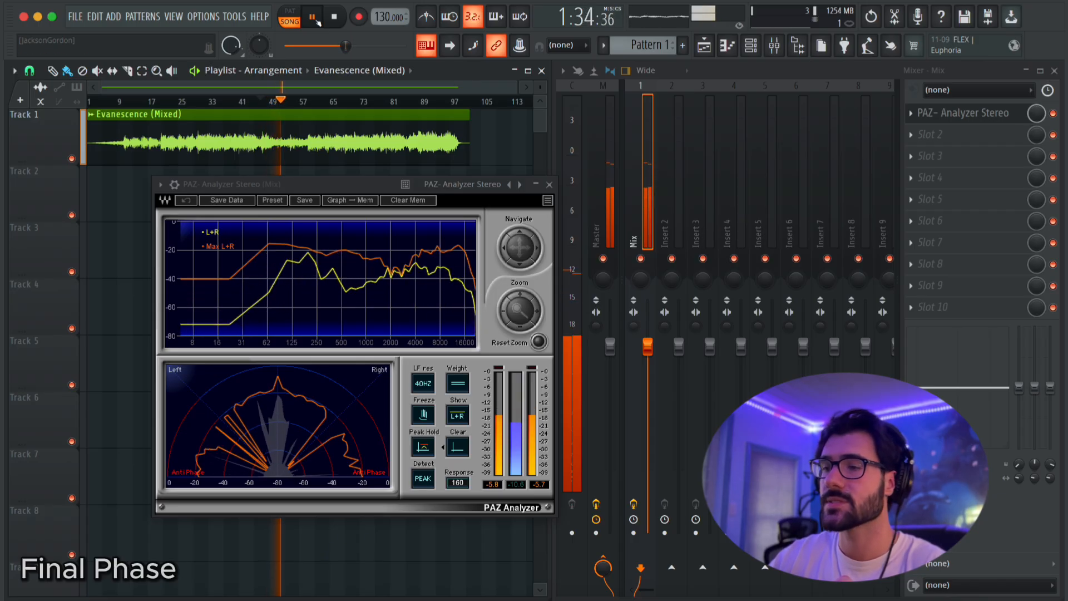
{"action": "left_click", "coordinate": [315, 19]}
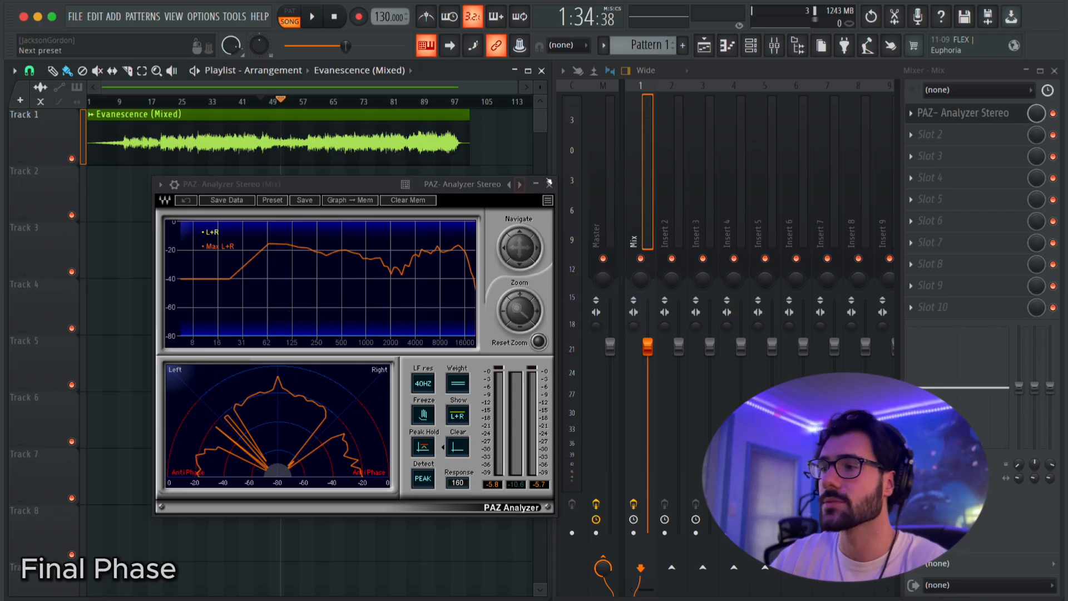
Close PAZ Analyzer and remove it from the Mix track's first effect slot
{"action": "left_click", "coordinate": [547, 184]}
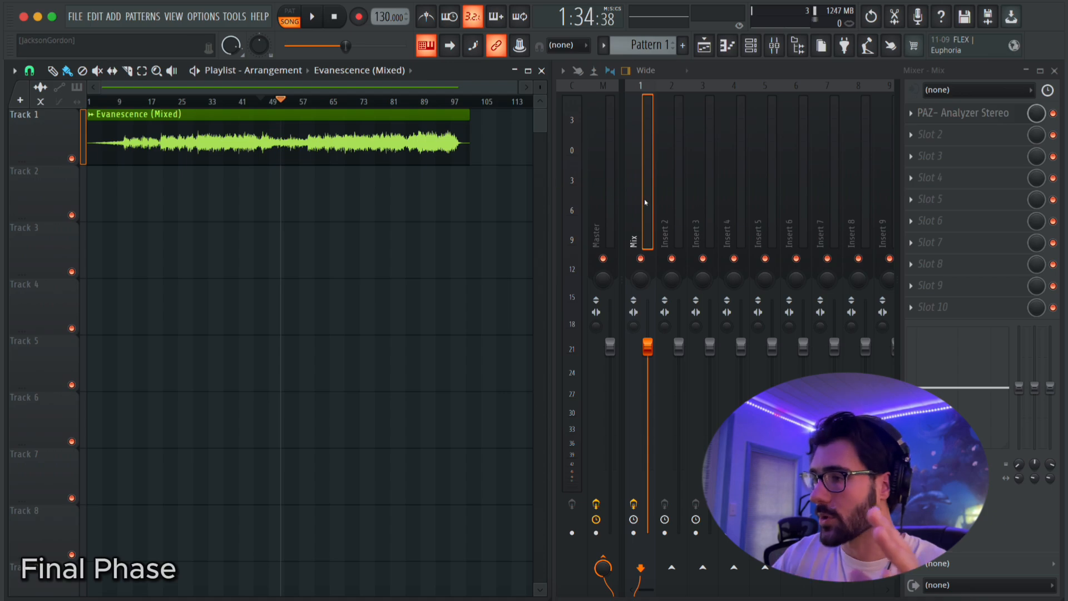
{"action": "right_click", "coordinate": [919, 114]}
{"action": "left_click", "coordinate": [929, 144]}
{"action": "left_click", "coordinate": [575, 356]}
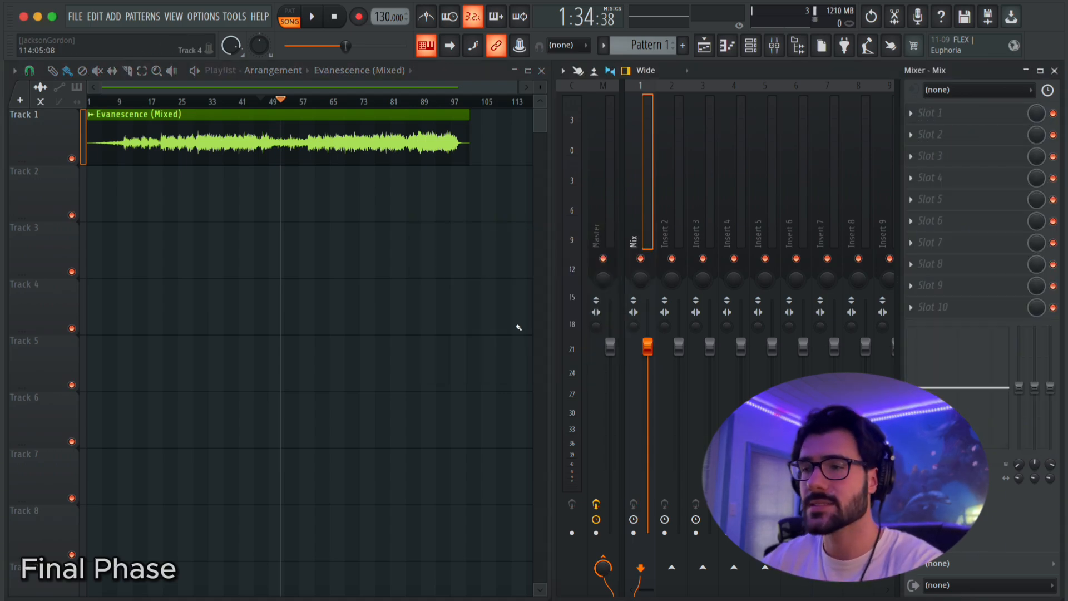
Select about bars 88 to 96 as the playback range and load Fruity Parametric EQ 2 into the Mix track's first slot
{"action": "scroll", "coordinate": [446, 212], "scroll_direction": "up", "scroll_amount": 5}
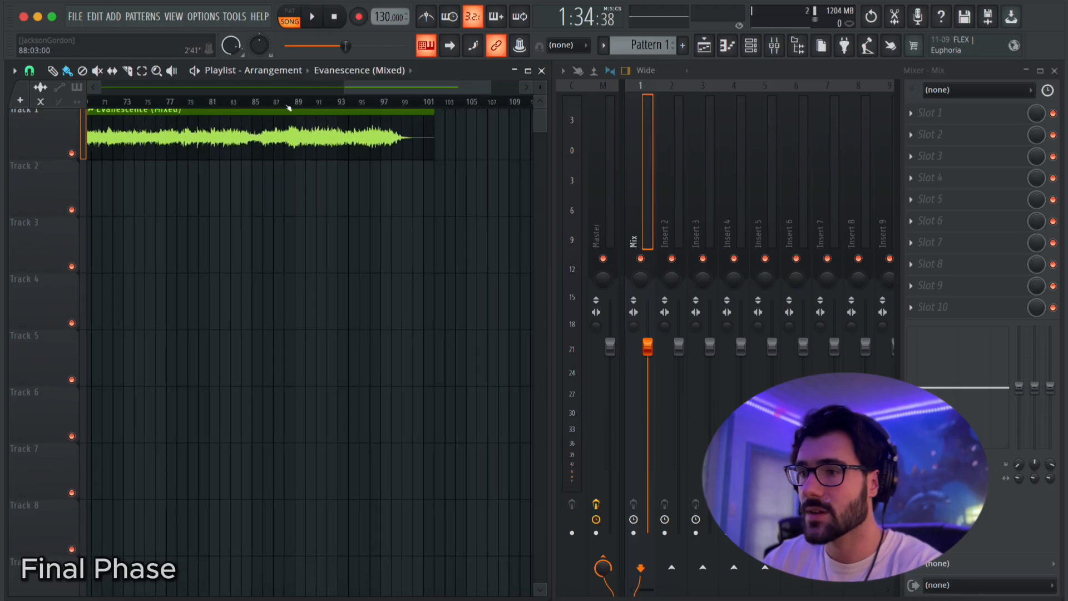
{"action": "left_click_drag", "start_coordinate": [288, 107], "coordinate": [334, 124]}
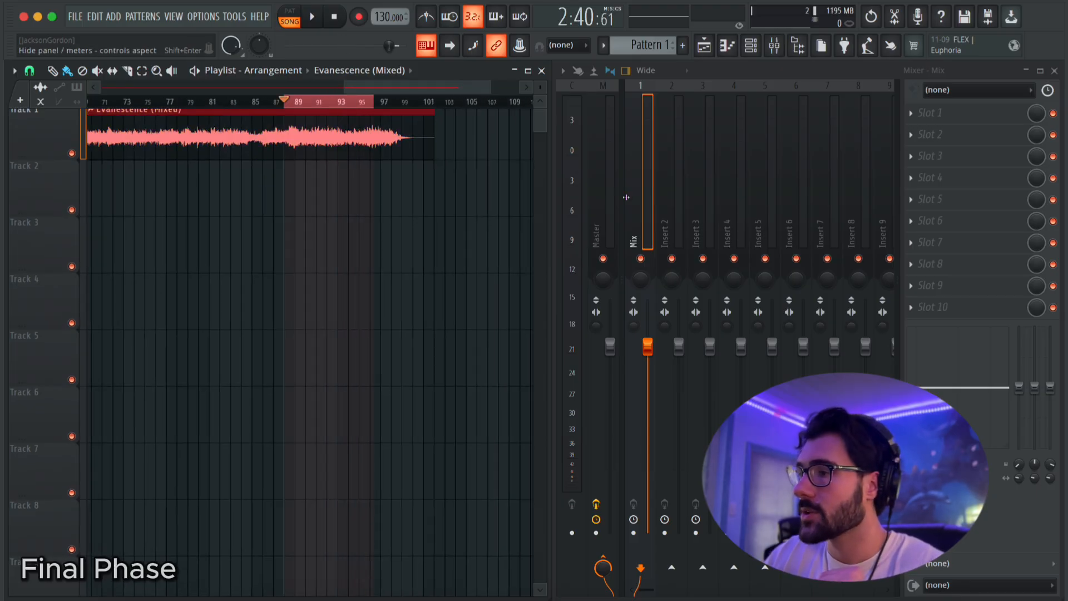
{"action": "left_click", "coordinate": [957, 118]}
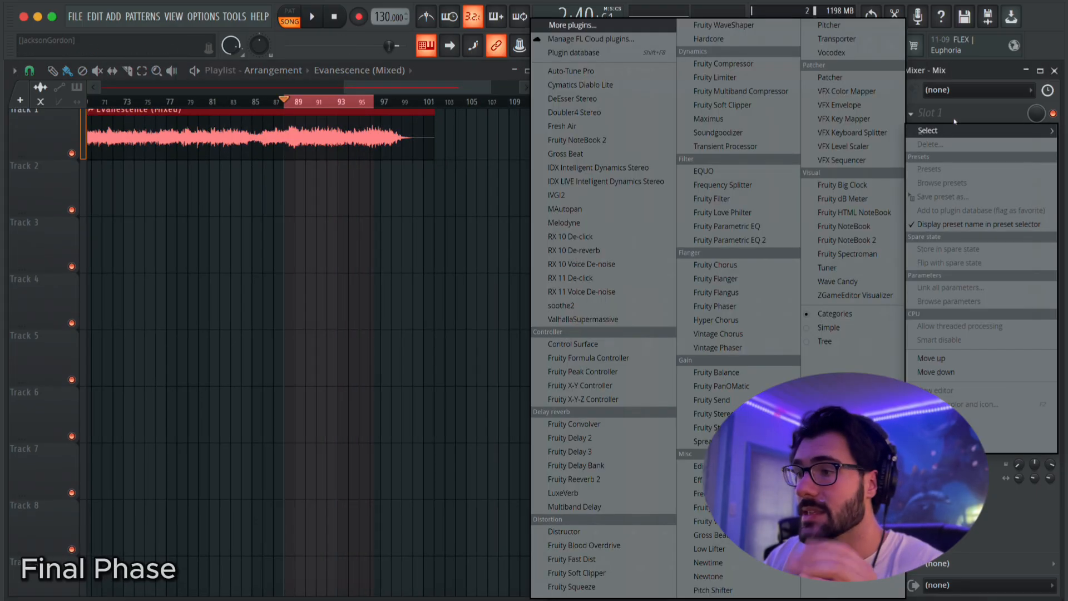
{"action": "left_click", "coordinate": [770, 240]}
{"action": "left_click", "coordinate": [631, 185]}
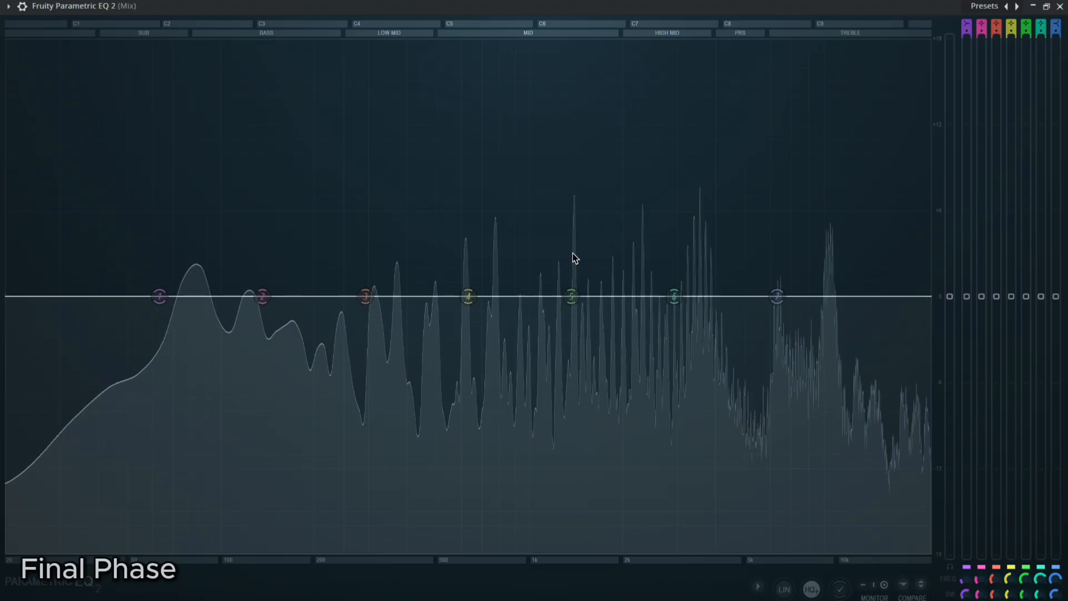
Make slight cuts in Fruity Parametric EQ 2 around 150 Hz, 660 Hz, 1.4 kHz, 3.2 kHz and 10.5 kHz
{"action": "mouse_move", "coordinate": [262, 296]}
{"action": "left_mouse_down"}
{"action": "mouse_move", "coordinate": [153, 90]}
{"action": "mouse_move", "coordinate": [198, 122]}
{"action": "mouse_move", "coordinate": [274, 127]}
{"action": "mouse_move", "coordinate": [274, 304]}
{"action": "left_mouse_up"}
{"action": "left_click_drag", "start_coordinate": [365, 296], "coordinate": [475, 305]}
{"action": "mouse_move", "coordinate": [572, 296]}
{"action": "left_mouse_down"}
{"action": "mouse_move", "coordinate": [544, 119]}
{"action": "mouse_move", "coordinate": [573, 120]}
{"action": "mouse_move", "coordinate": [572, 296]}
{"action": "left_mouse_up"}
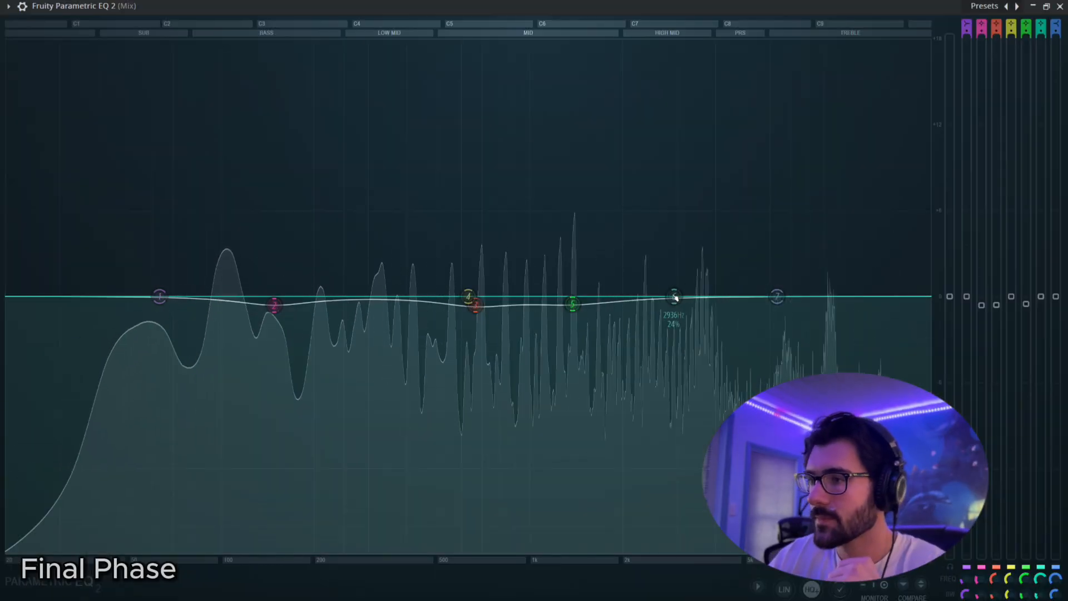
{"action": "mouse_move", "coordinate": [675, 298]}
{"action": "left_mouse_down"}
{"action": "mouse_move", "coordinate": [620, 115]}
{"action": "mouse_move", "coordinate": [684, 119]}
{"action": "mouse_move", "coordinate": [685, 309]}
{"action": "left_mouse_up"}
{"action": "left_click_drag", "start_coordinate": [469, 296], "coordinate": [846, 303]}
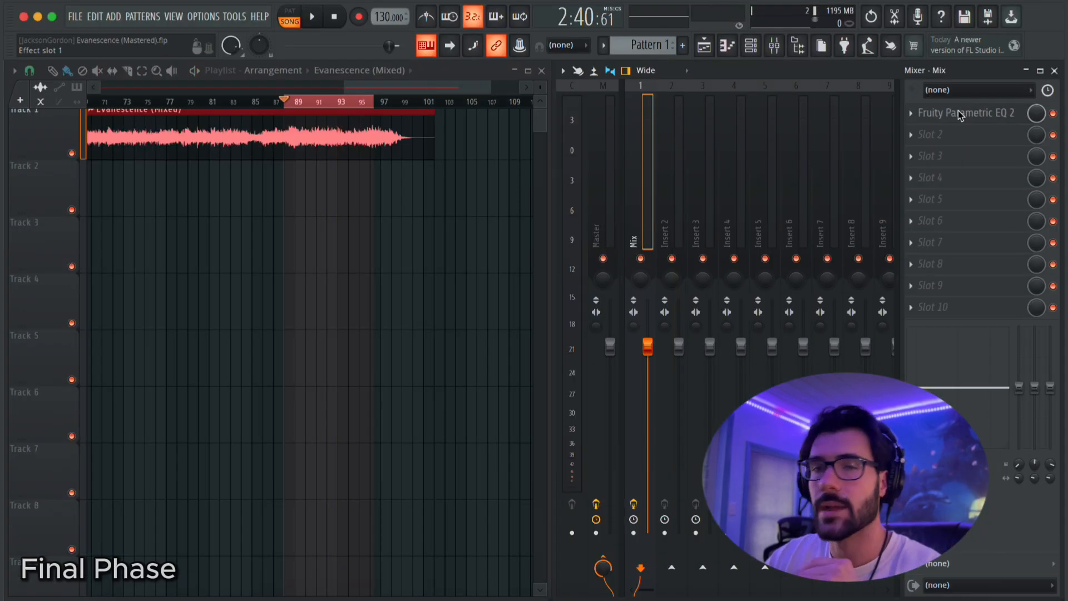
Load Maximus into the Mix track's second slot and apply its Clear master RMS mastering preset
{"action": "left_click", "coordinate": [959, 114]}
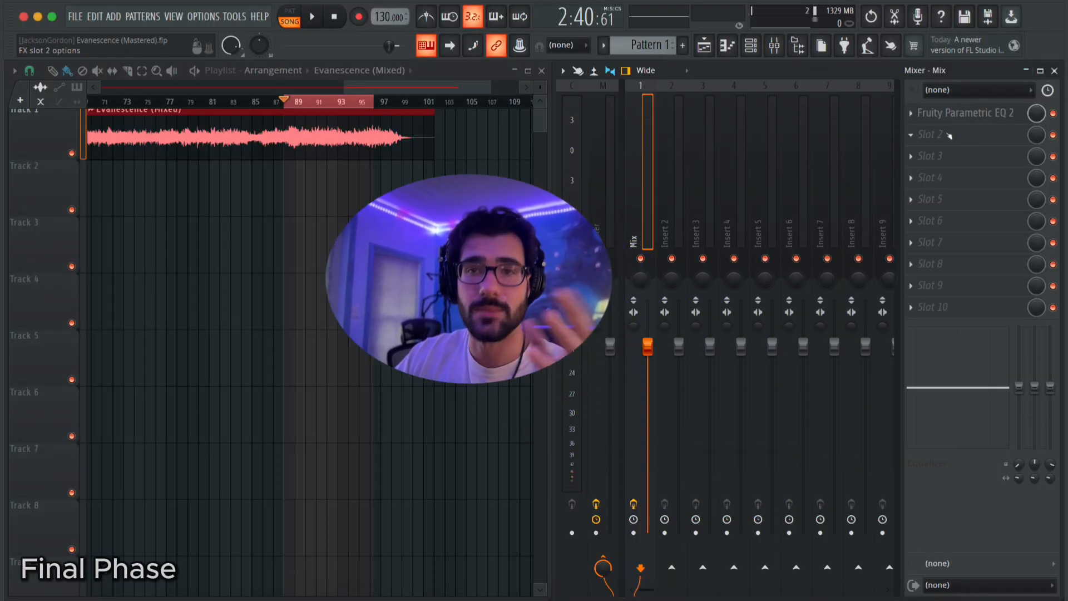
{"action": "left_click", "coordinate": [950, 135]}
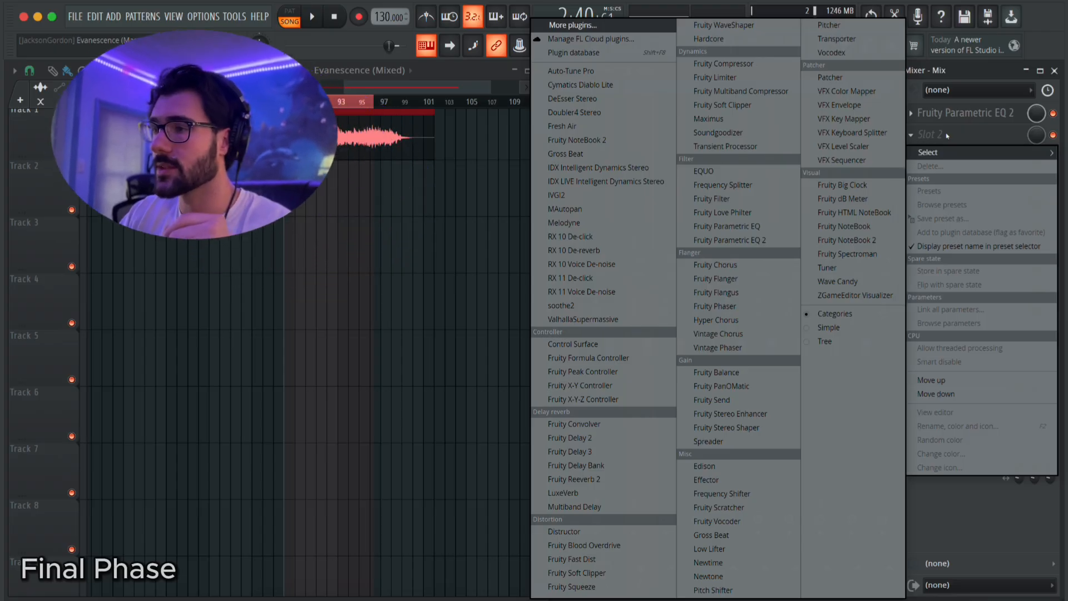
{"action": "left_click", "coordinate": [744, 123]}
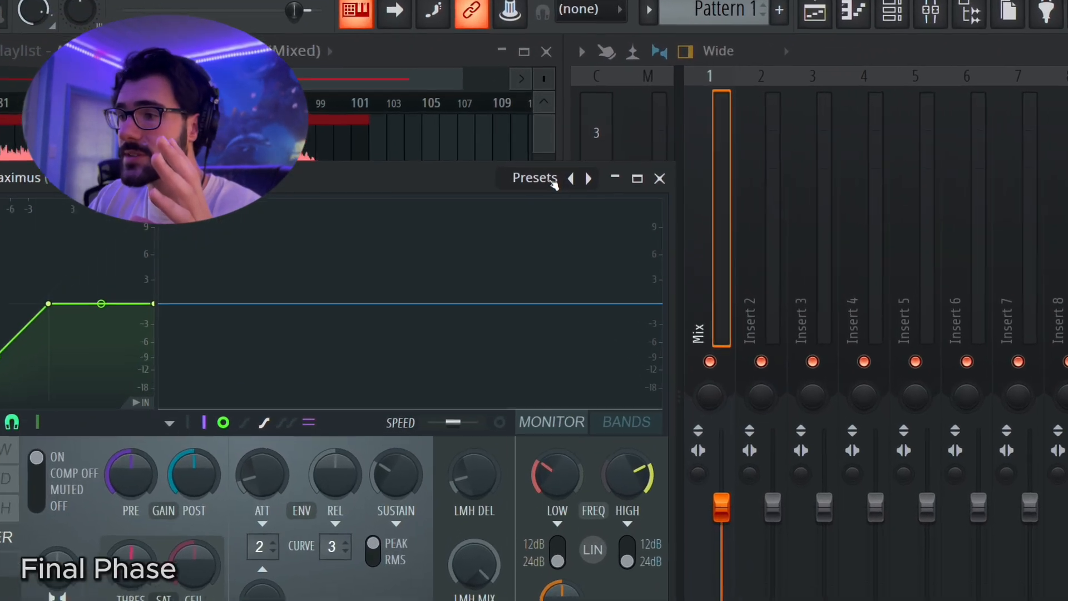
{"action": "left_click", "coordinate": [551, 181]}
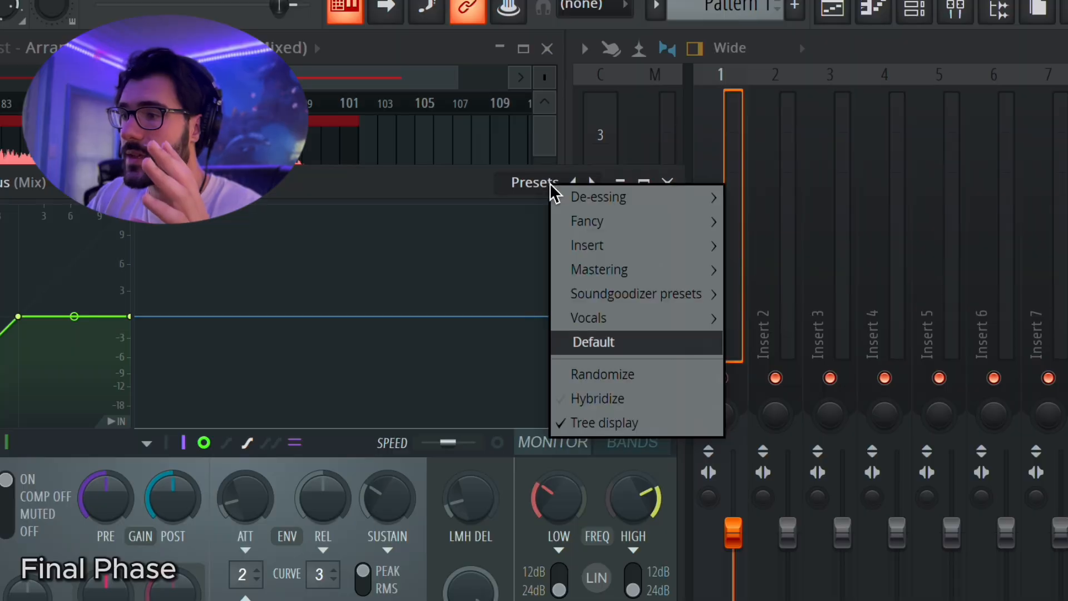
{"action": "mouse_move", "coordinate": [635, 273]}
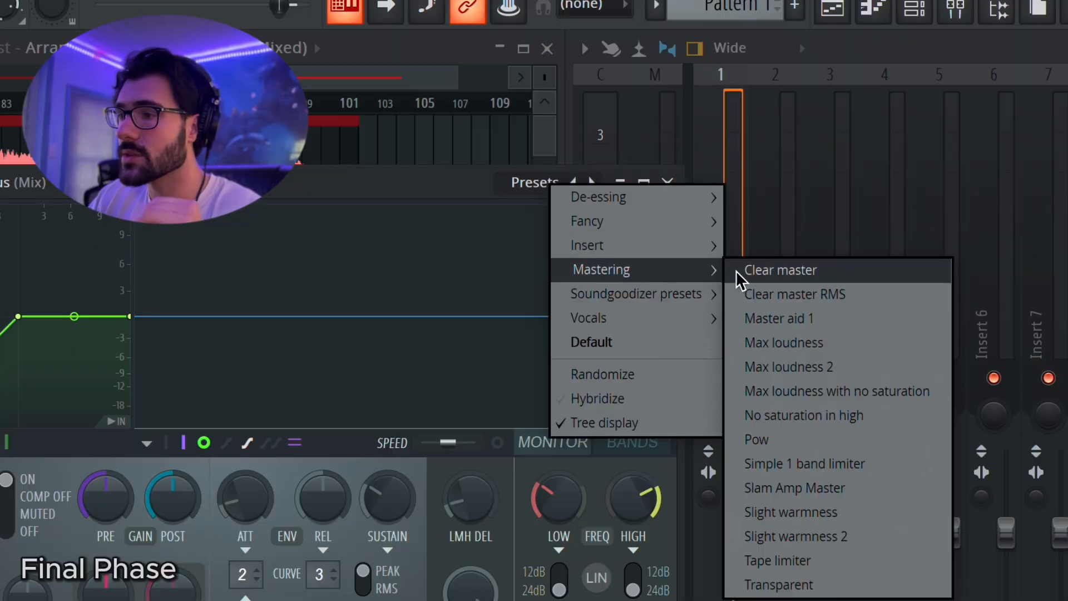
{"action": "left_click", "coordinate": [798, 295]}
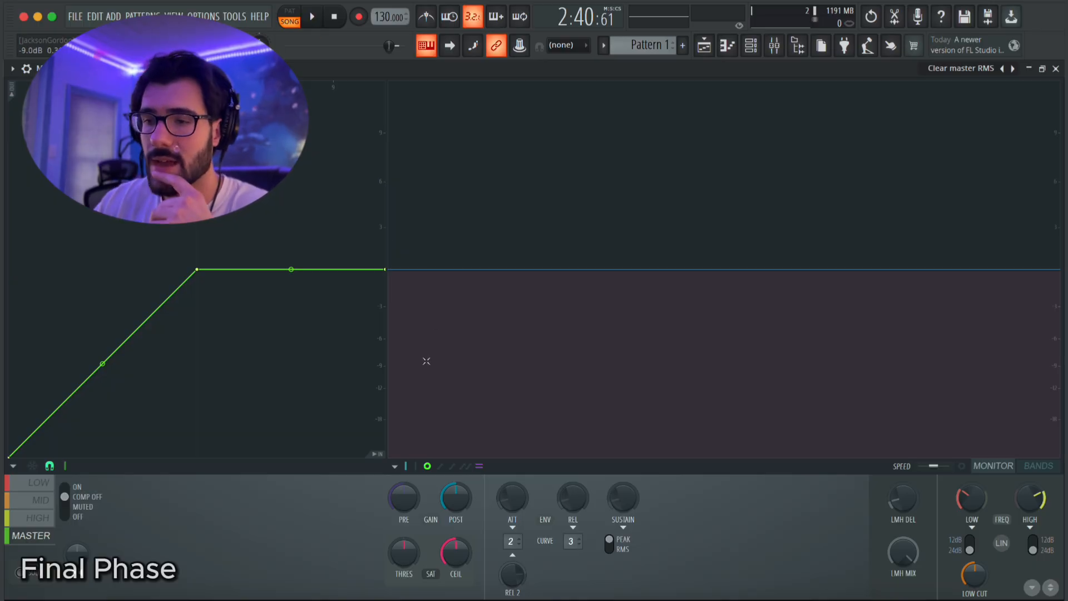
Check the Low band's pre gain in Maximus and look through its Mid, High and Master bands
{"action": "left_click", "coordinate": [49, 482]}
{"action": "left_click_drag", "start_coordinate": [405, 504], "coordinate": [409, 515]}
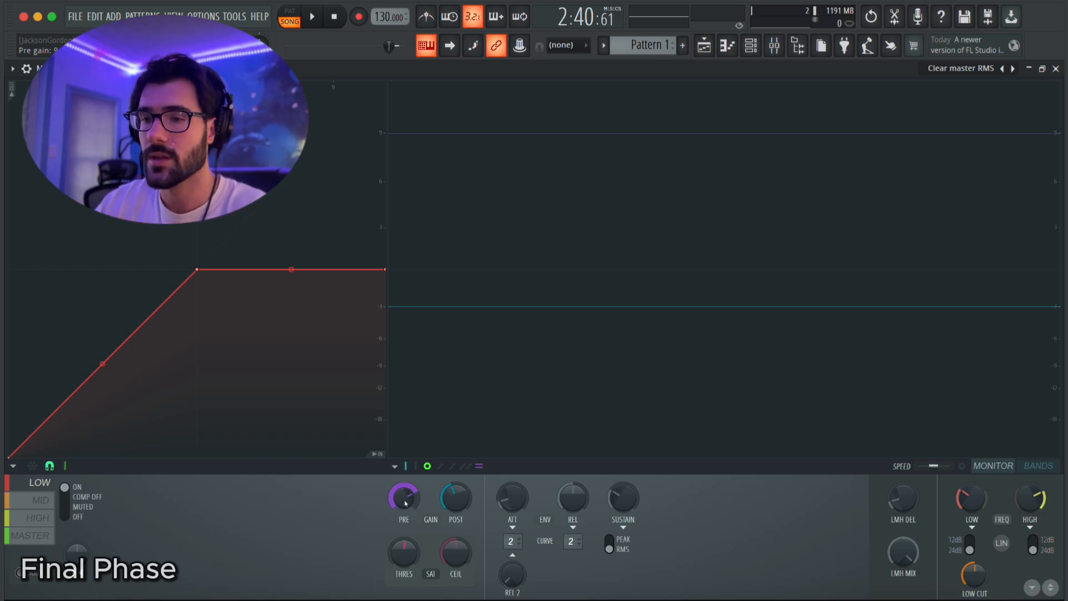
{"action": "left_click", "coordinate": [41, 500]}
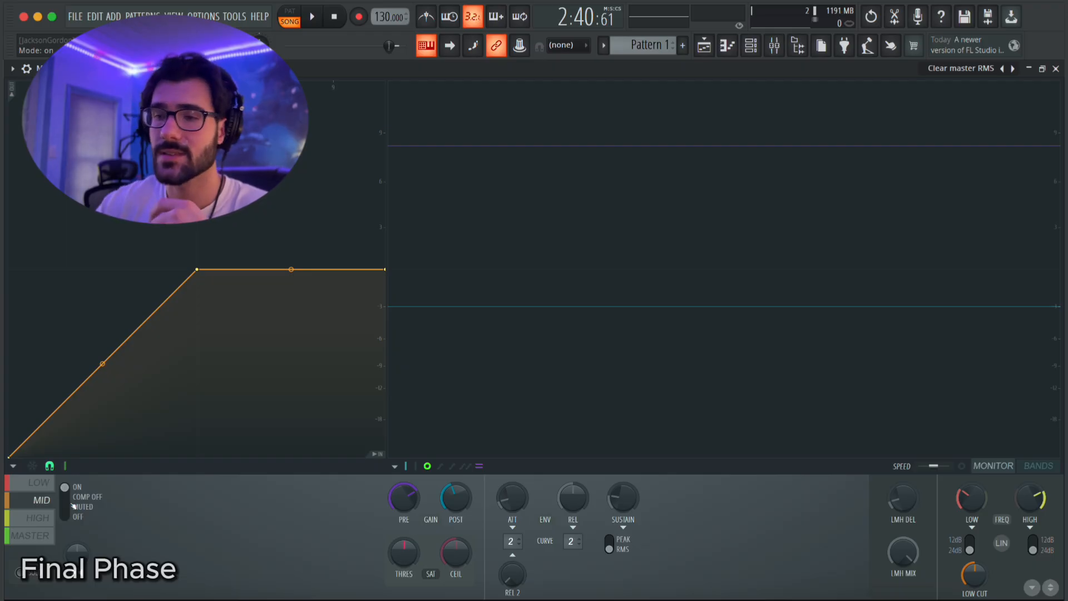
{"action": "left_click", "coordinate": [50, 518]}
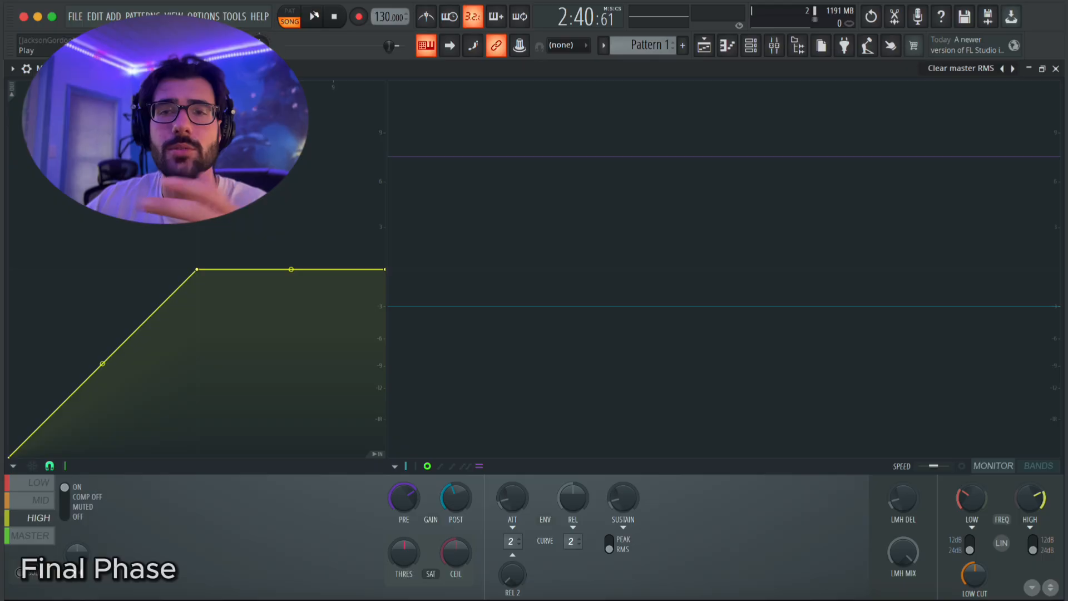
{"action": "left_click", "coordinate": [31, 535]}
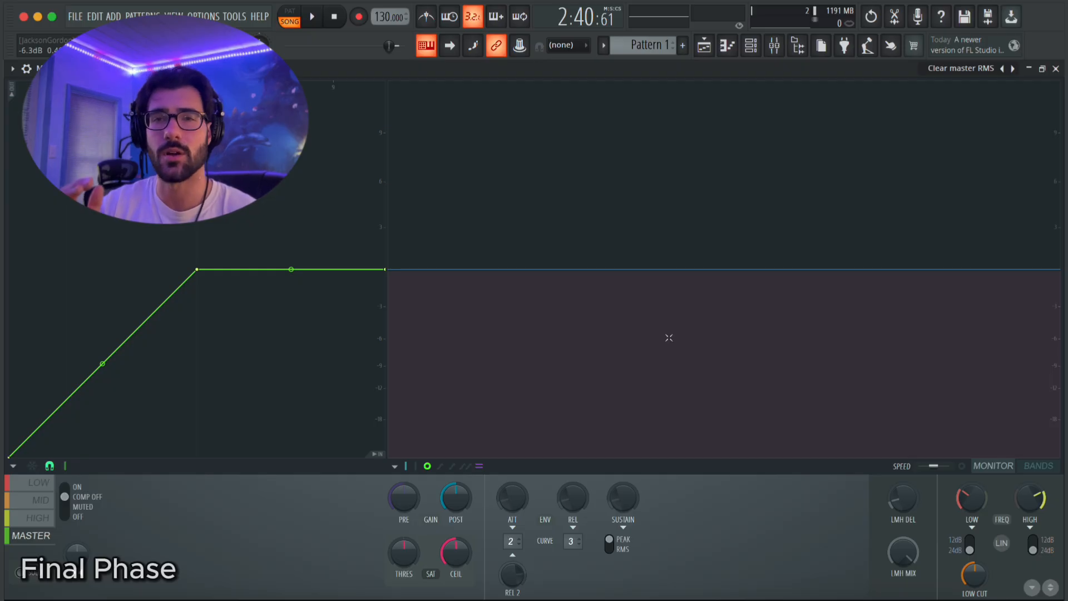
Raise the Master band's post gain in Maximus to about 3 dB while the selected section plays
{"action": "left_click", "coordinate": [316, 18]}
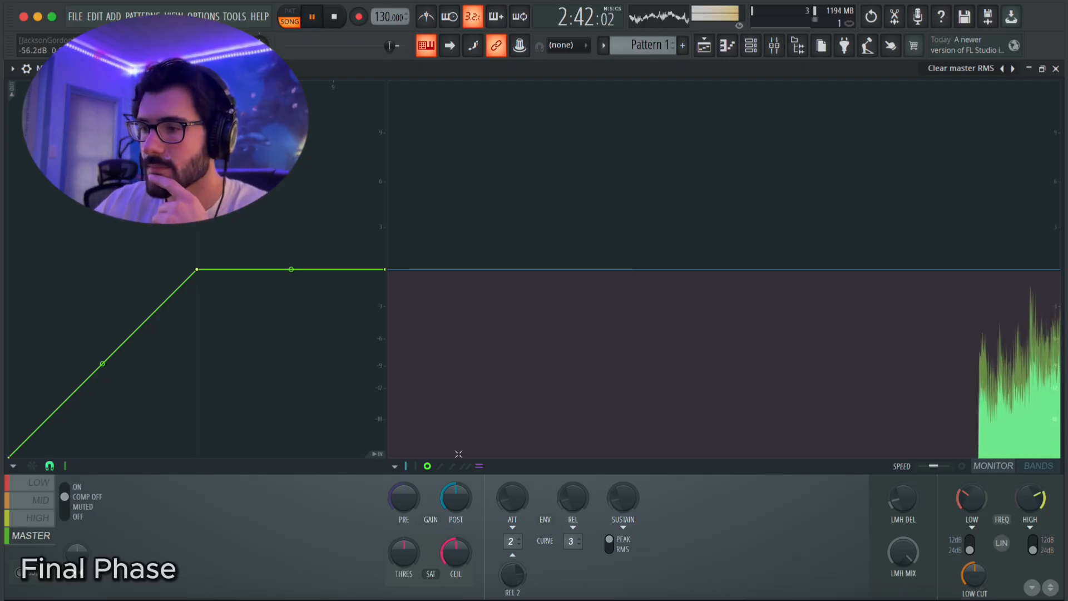
{"action": "left_click_drag", "start_coordinate": [456, 497], "coordinate": [455, 467]}
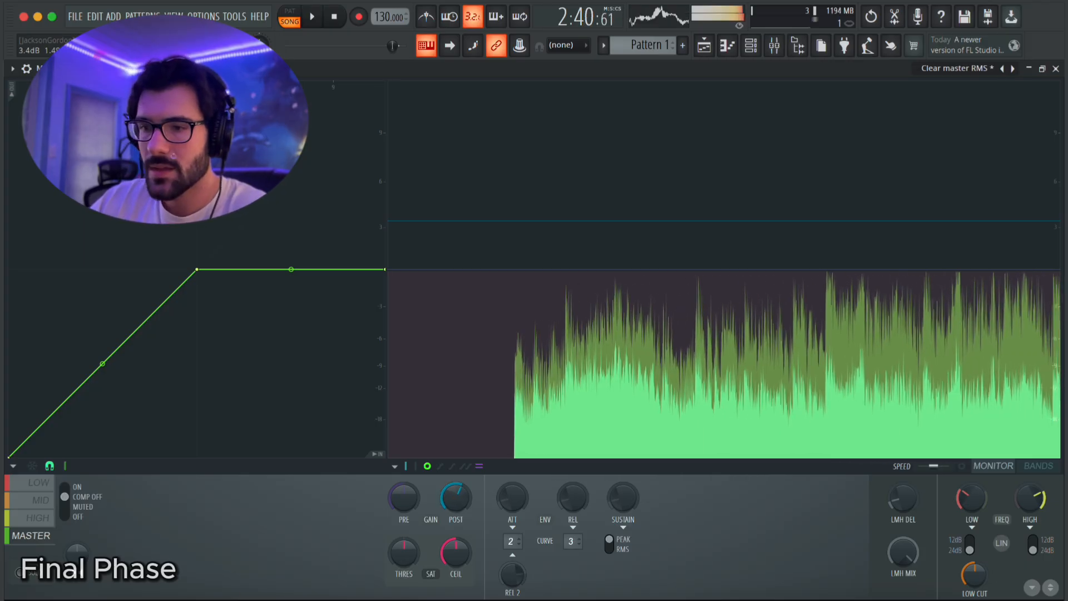
{"action": "key", "text": "space"}
Examine the levels of the Low, High and Master bands in Maximus during and after playback
{"action": "left_click", "coordinate": [39, 482]}
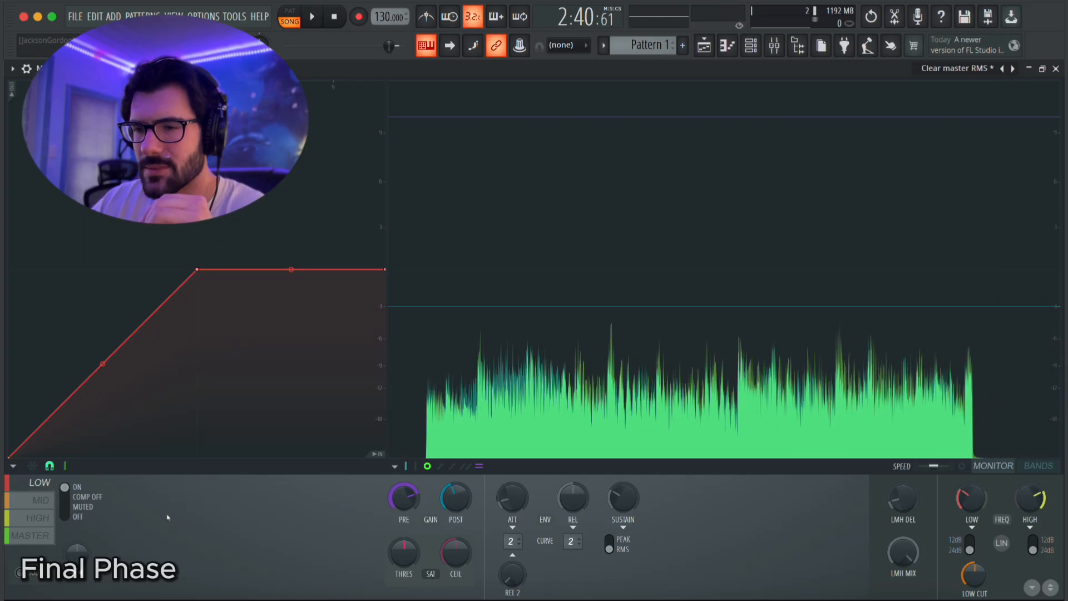
{"action": "left_click", "coordinate": [38, 518]}
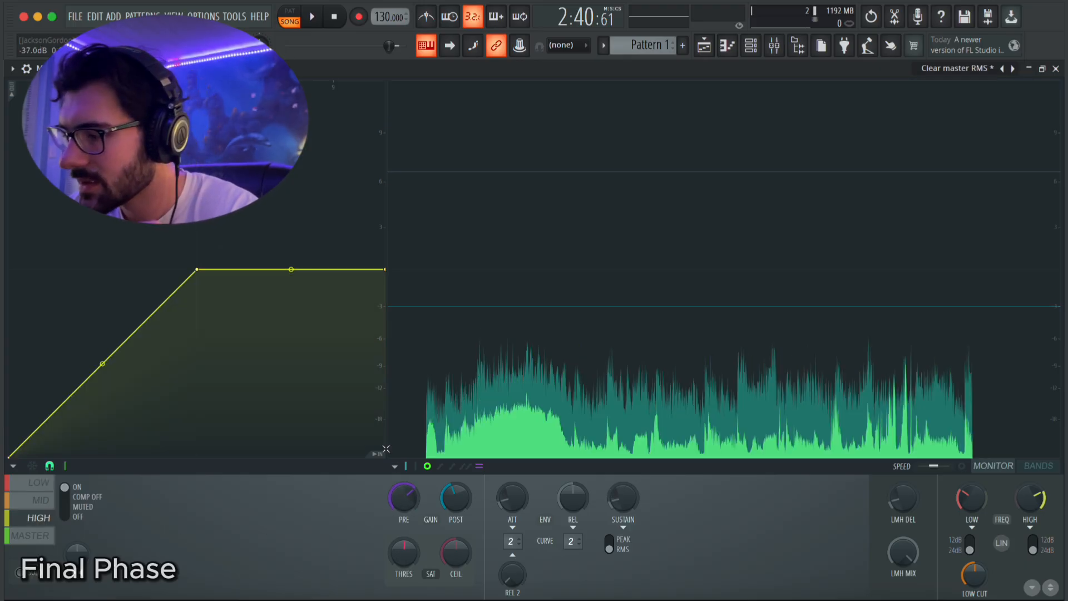
{"action": "key", "text": "XF86AudioLowerVolume"}
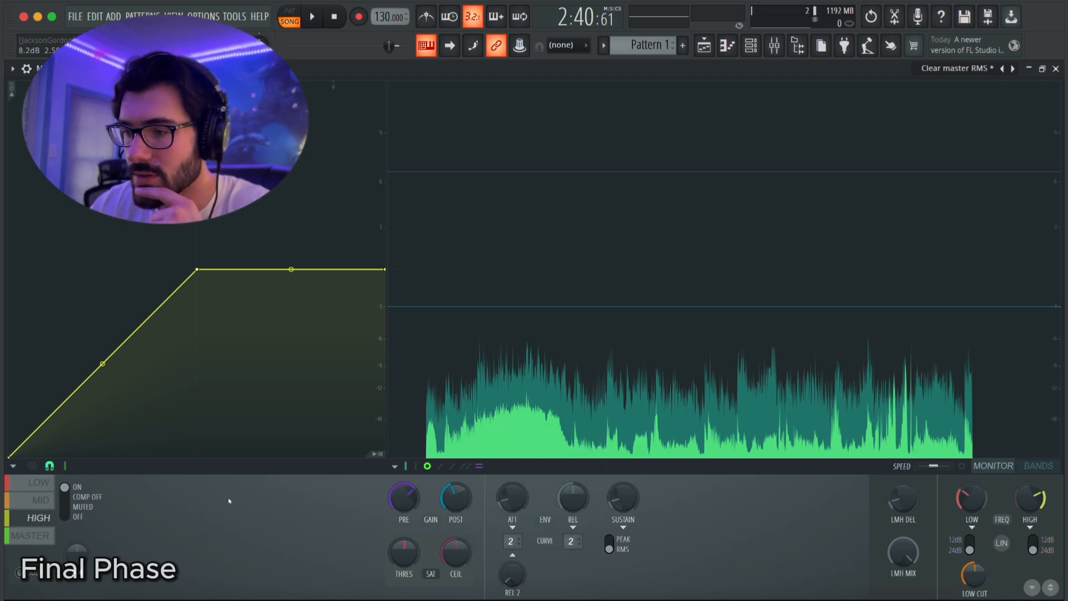
{"action": "left_click", "coordinate": [34, 535]}
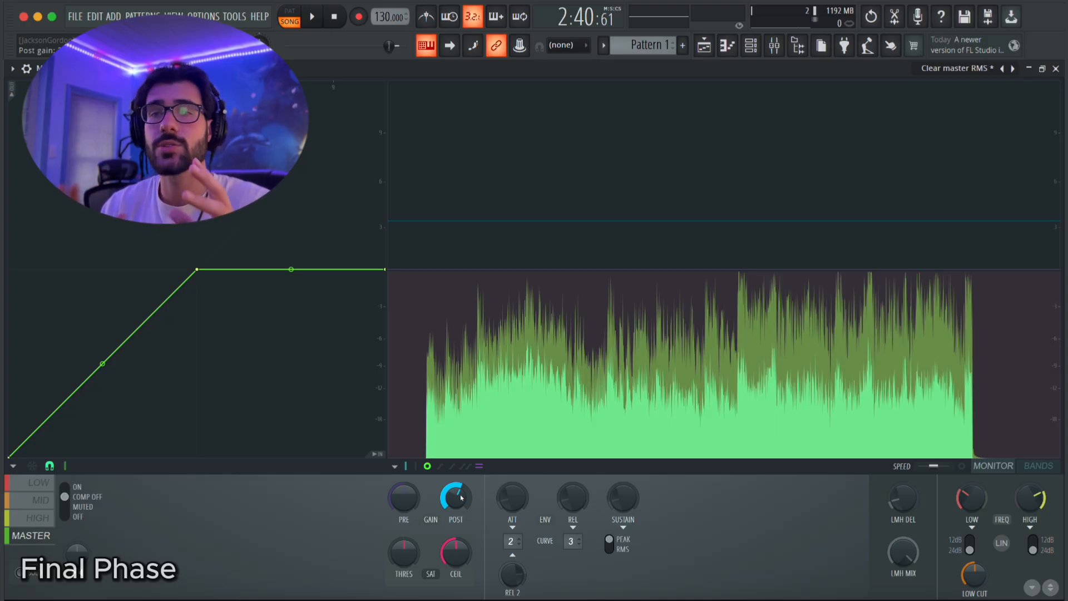
{"action": "left_click", "coordinate": [315, 18]}
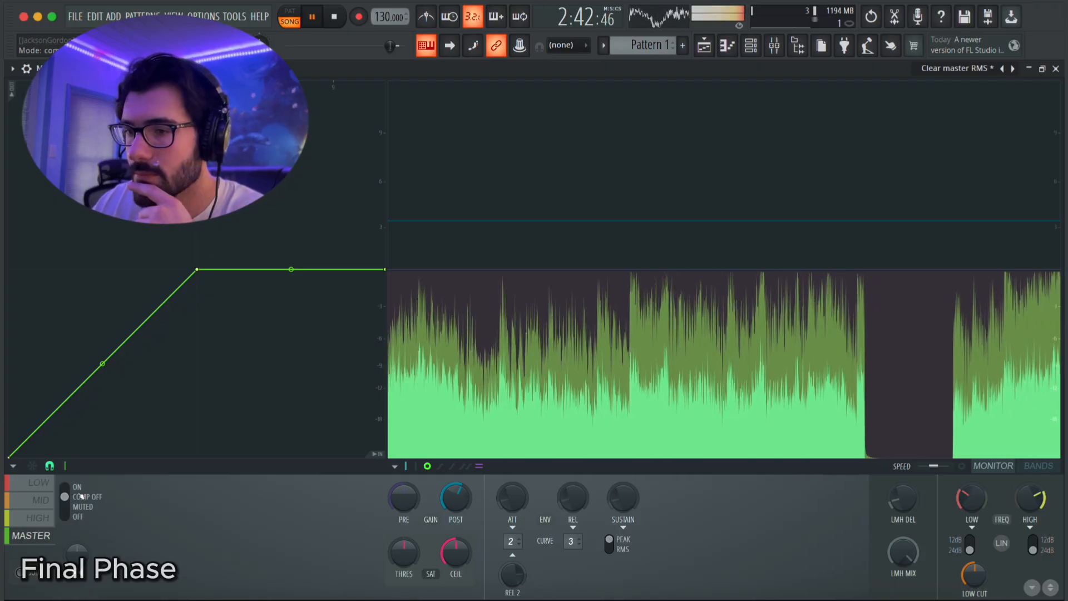
{"action": "left_click", "coordinate": [39, 482]}
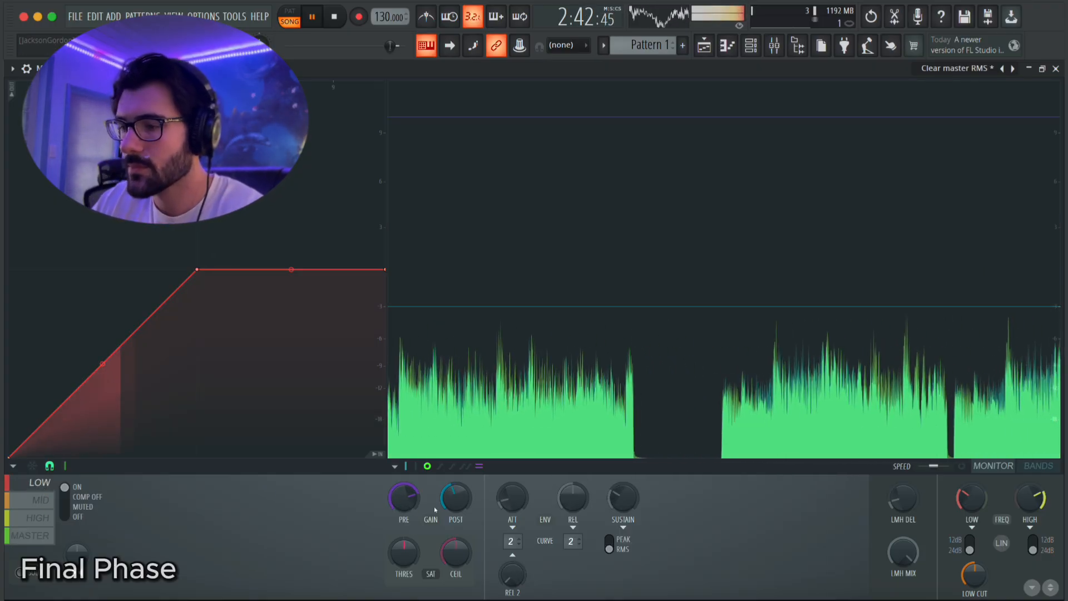
{"action": "key", "text": "space"}
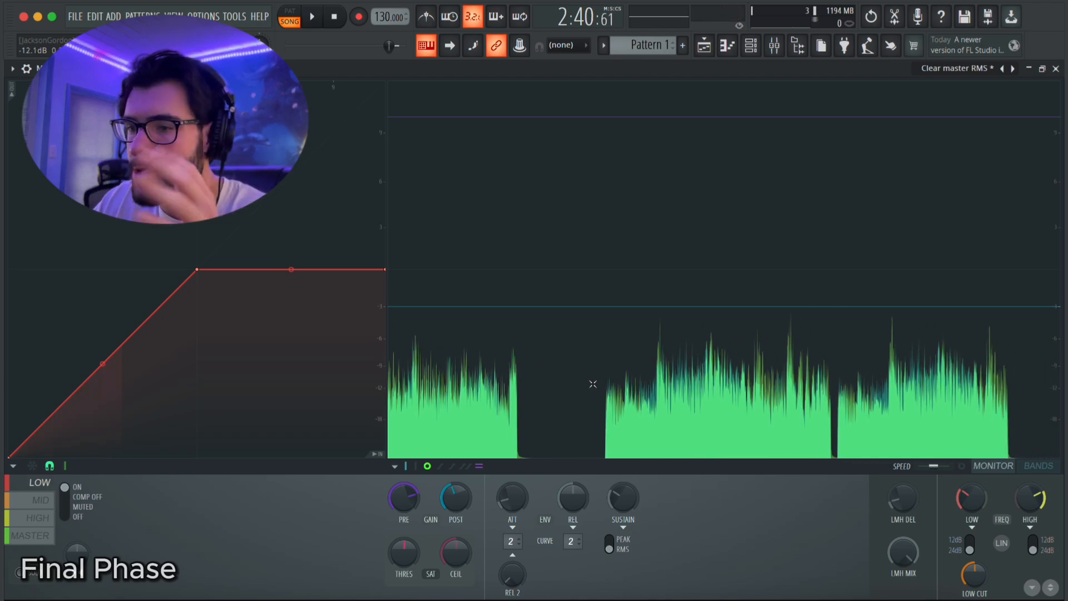
{"action": "left_click", "coordinate": [54, 536]}
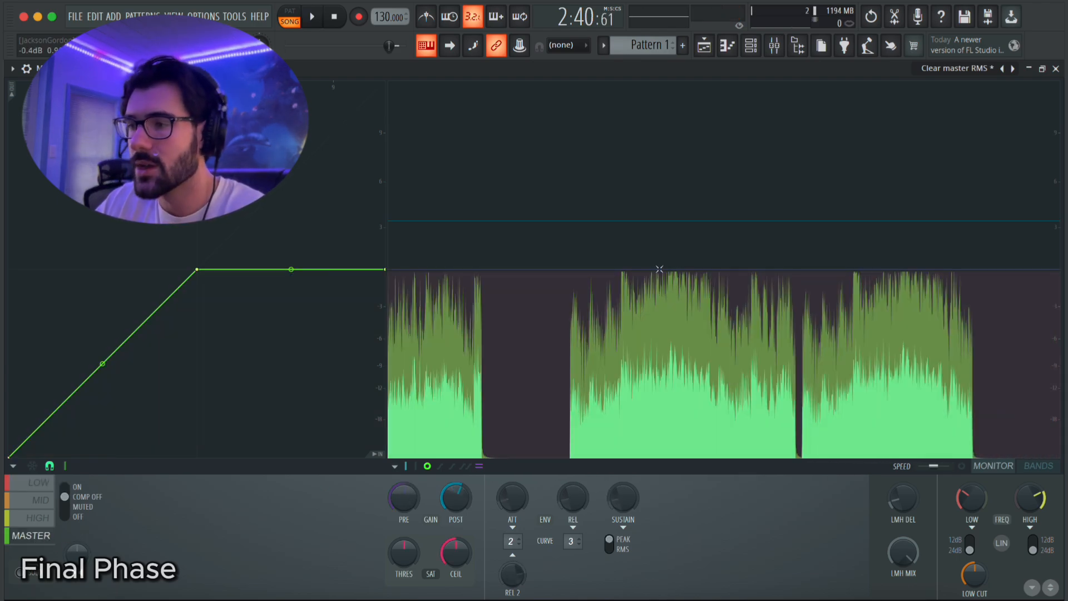
Lower the Low band's pre gain to about 9 dB and the Master band's post gain to slightly below 3 dB
{"action": "left_click", "coordinate": [40, 486]}
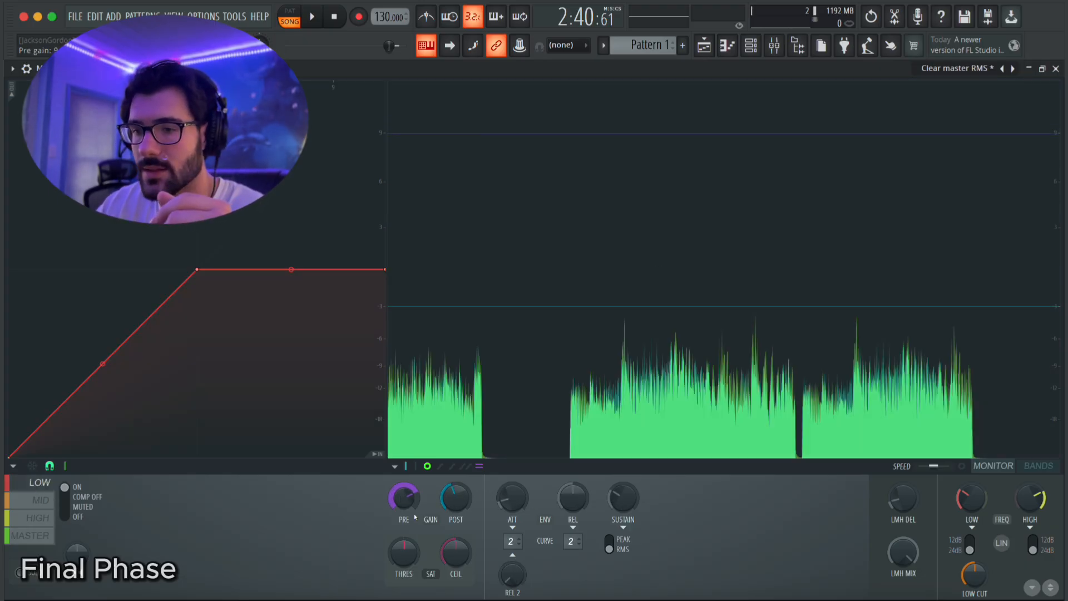
{"action": "left_click", "coordinate": [51, 503]}
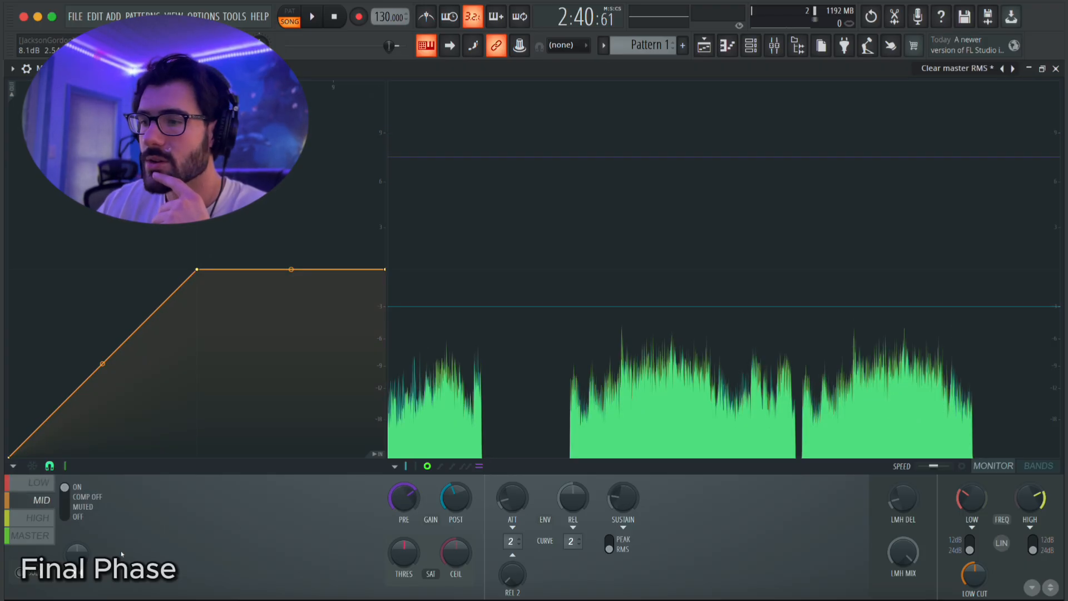
{"action": "left_click", "coordinate": [49, 542]}
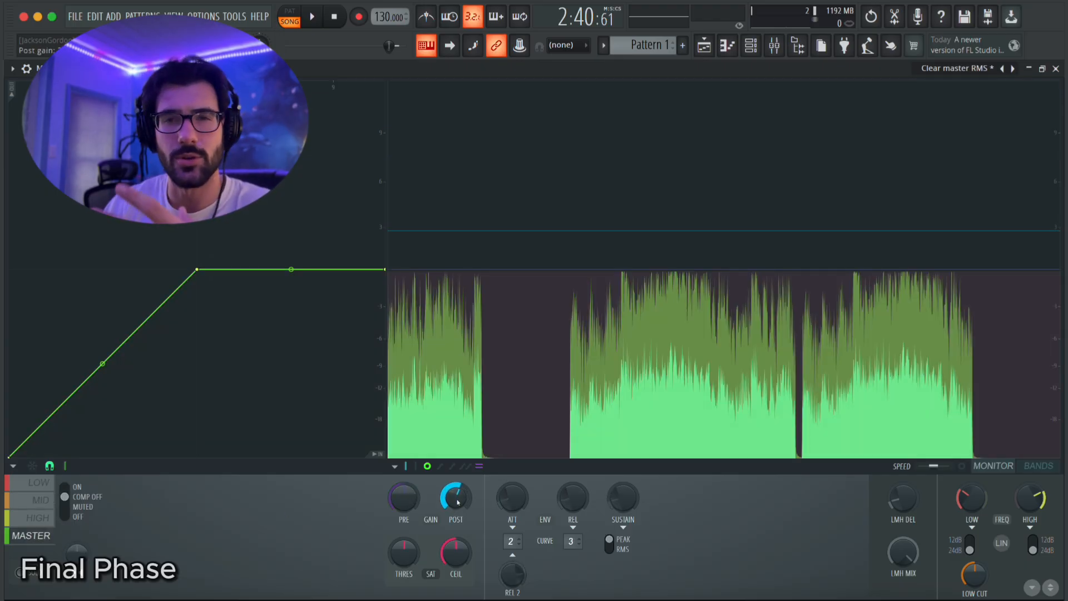
Audition the section with the adjusted gains and restore Maximus to its smaller window
{"action": "key", "text": "space"}
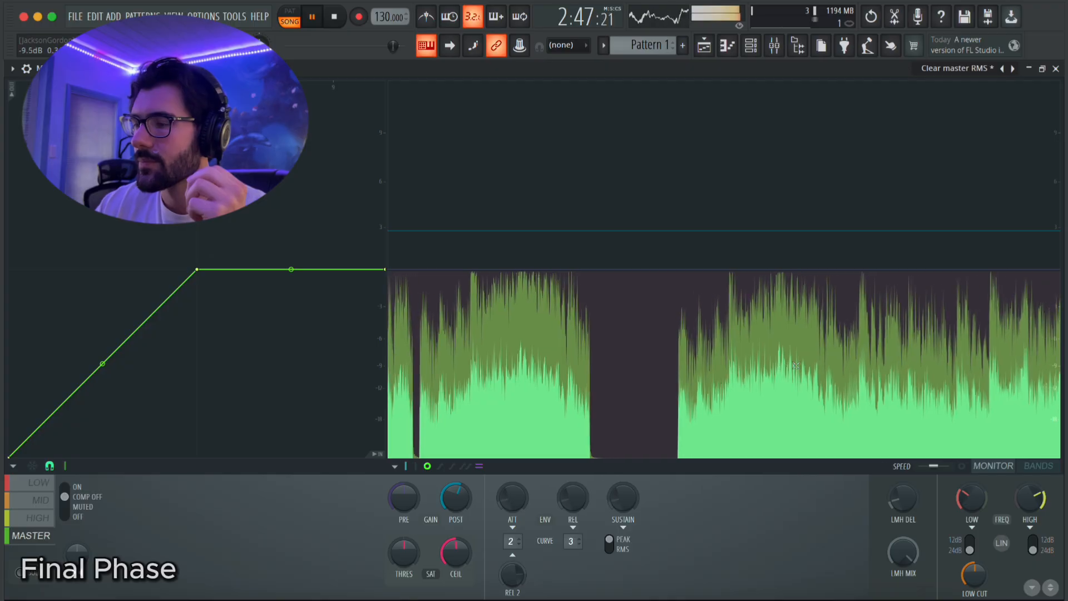
{"action": "key", "text": "XF86AudioLowerVolume"}
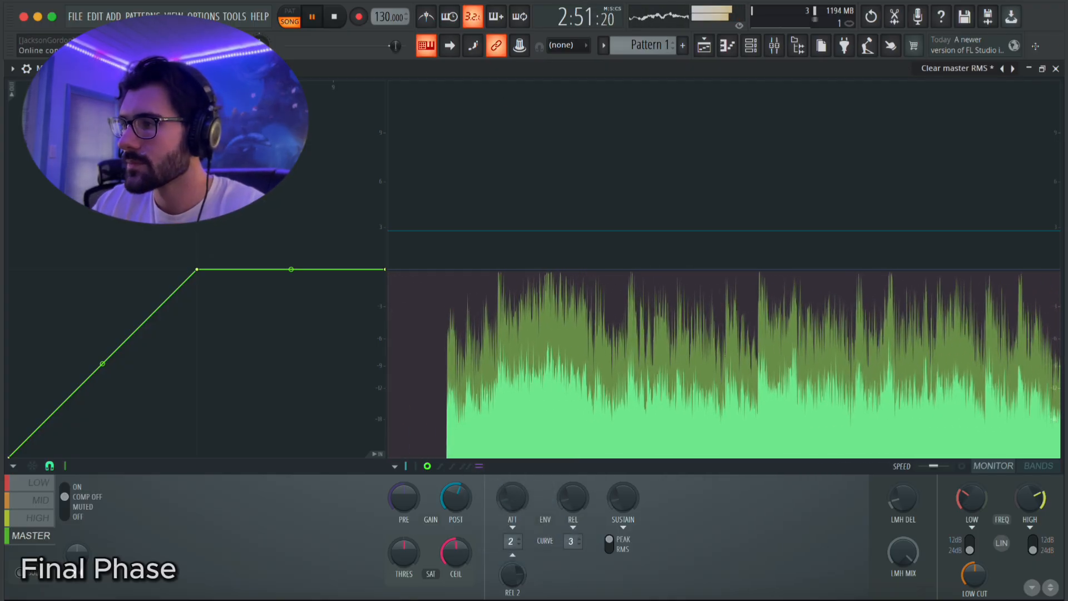
{"action": "left_click", "coordinate": [1048, 72]}
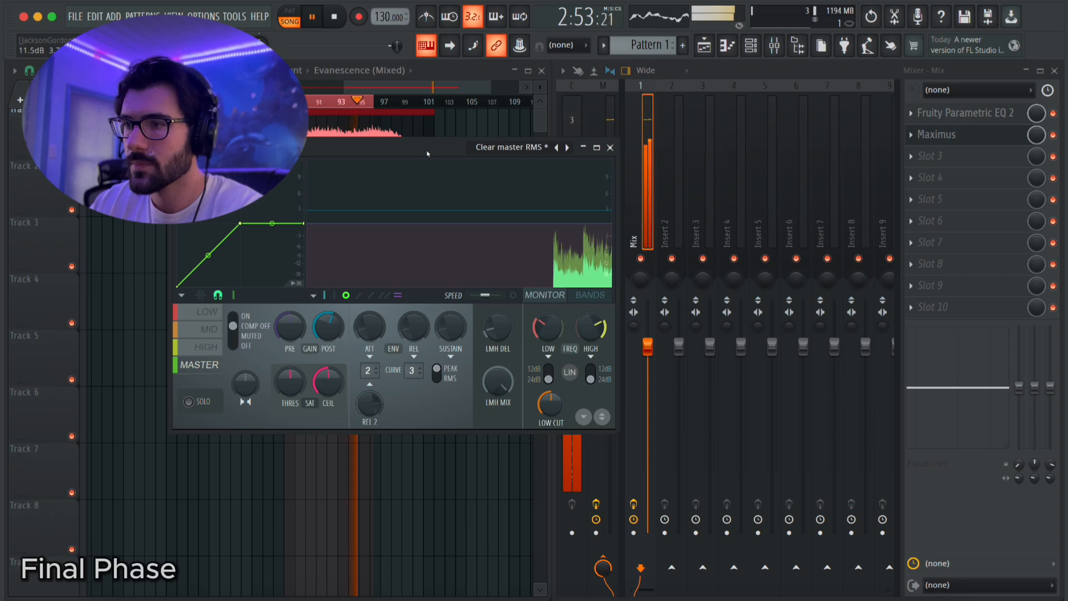
{"action": "key", "text": "space"}
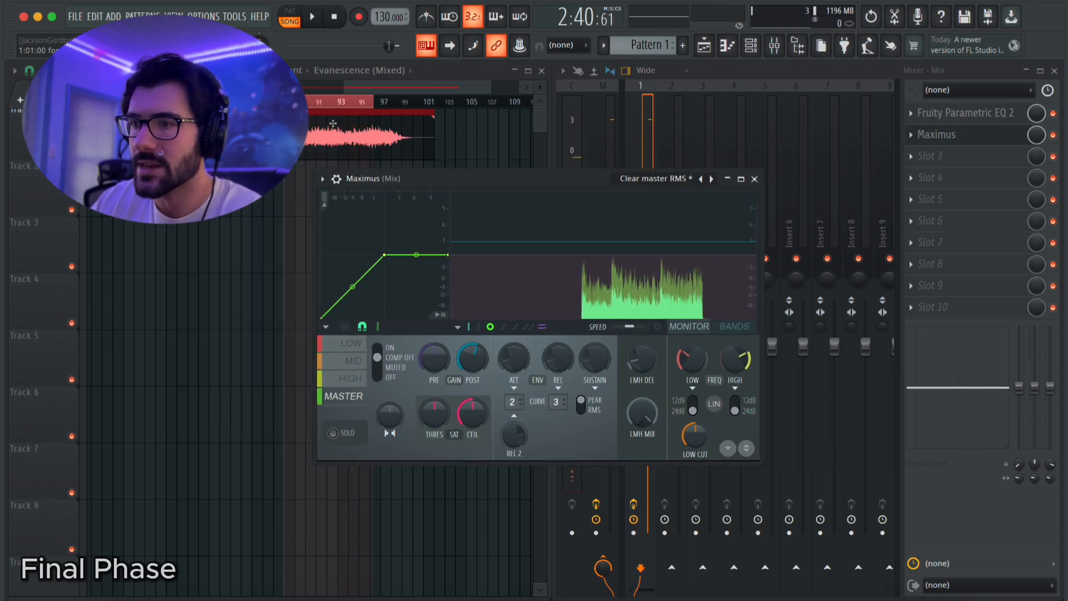
Select about bars 30 to 36 as the playback range, audition it through Maximus, and close the plugin
{"action": "left_click", "coordinate": [362, 190]}
{"action": "scroll", "coordinate": [362, 191], "scroll_direction": "left", "scroll_amount": 10}
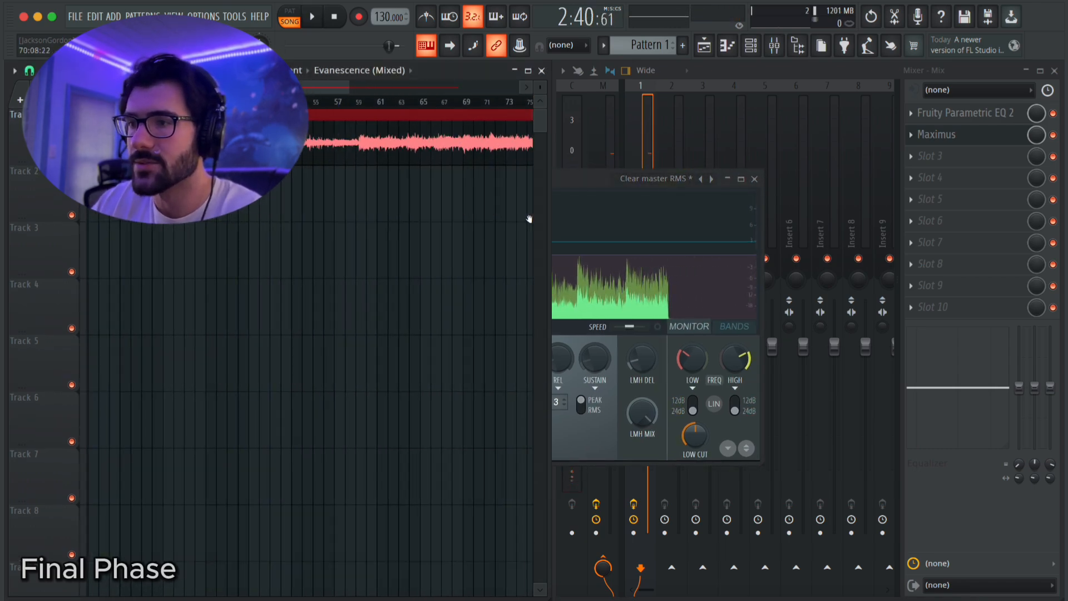
{"action": "scroll", "coordinate": [379, 227], "scroll_direction": "left", "scroll_amount": 1}
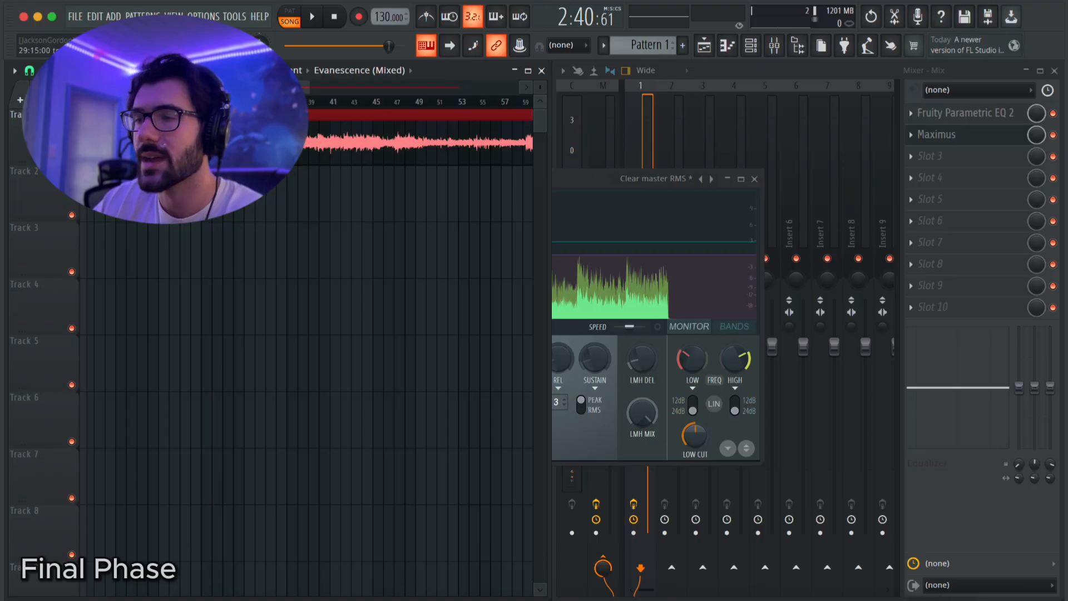
{"action": "left_click", "coordinate": [215, 101]}
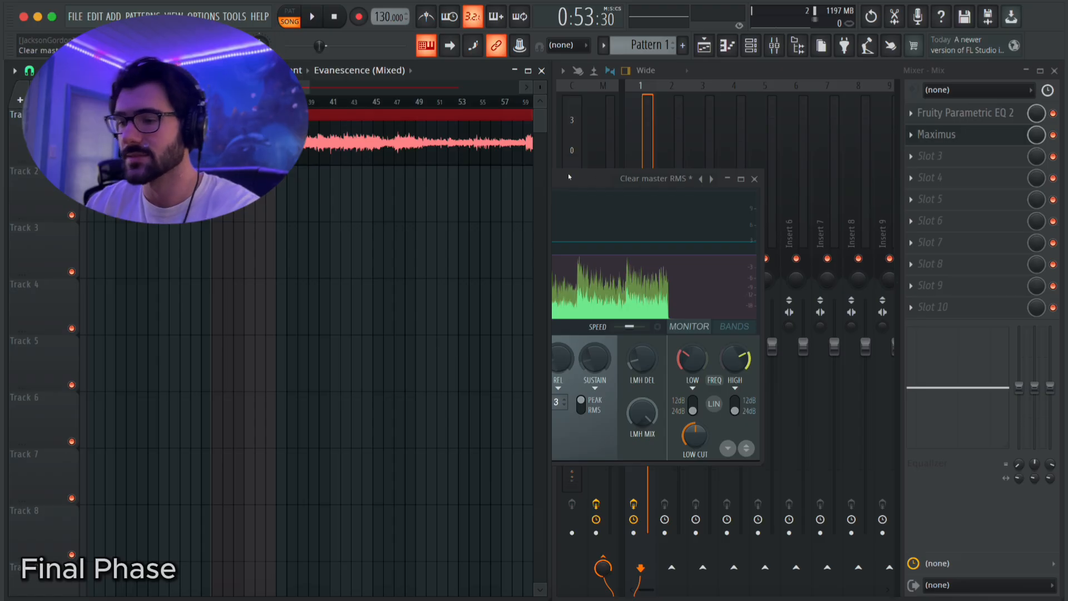
{"action": "left_click", "coordinate": [553, 279]}
{"action": "key", "text": "space"}
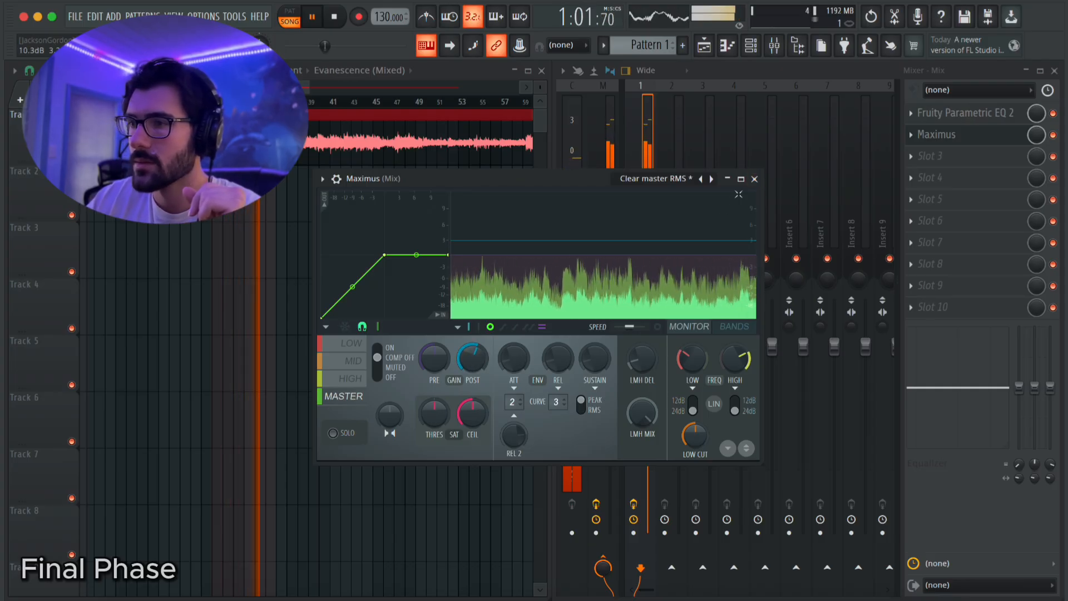
{"action": "left_click", "coordinate": [755, 179]}
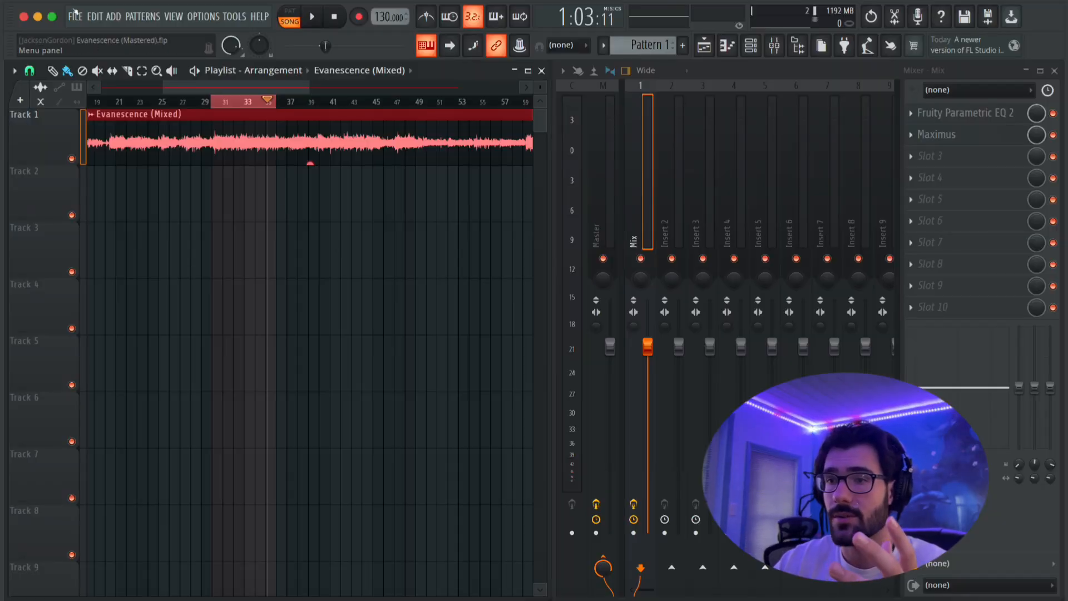
Start exporting the mastered song as a wave file
{"action": "left_click", "coordinate": [75, 16]}
{"action": "mouse_move", "coordinate": [234, 168]}
{"action": "left_click", "coordinate": [283, 178]}
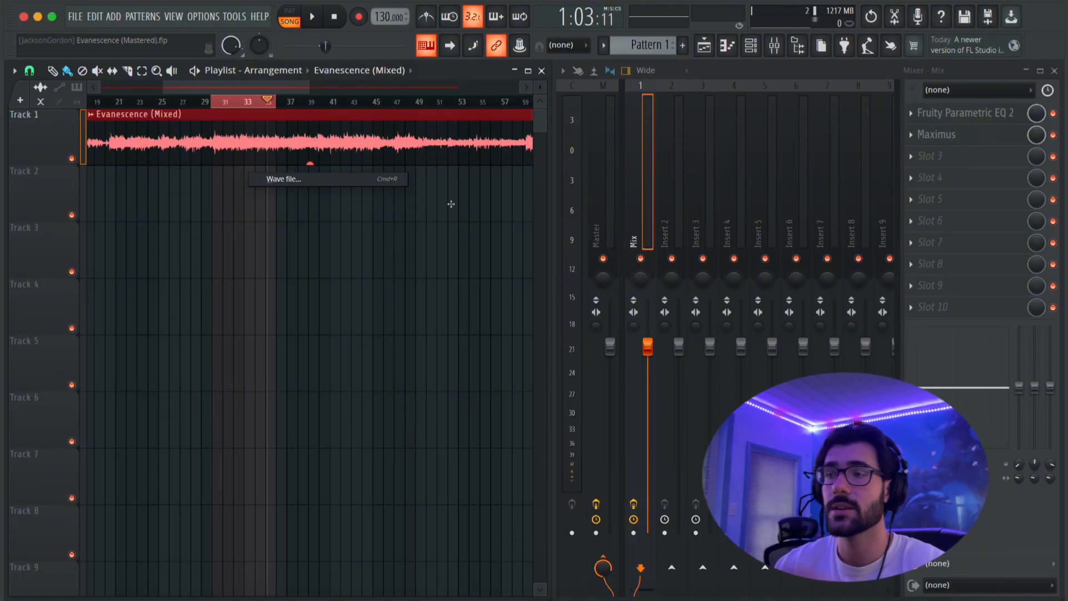